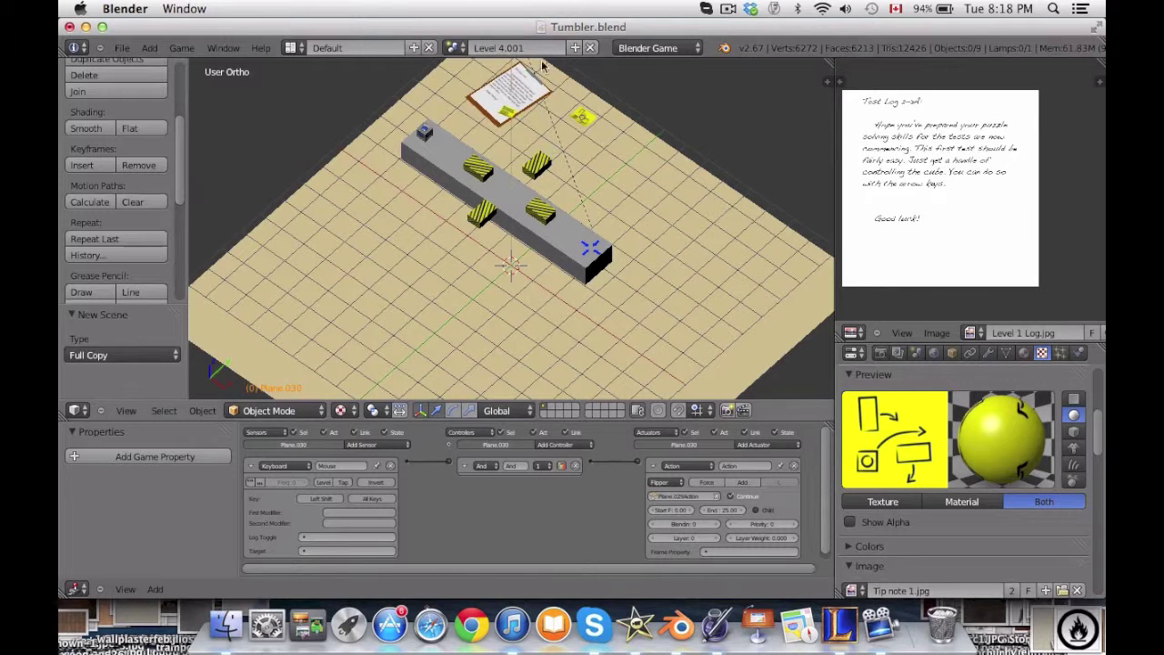
Rename the copied scene to Level 5.
click(497, 47)
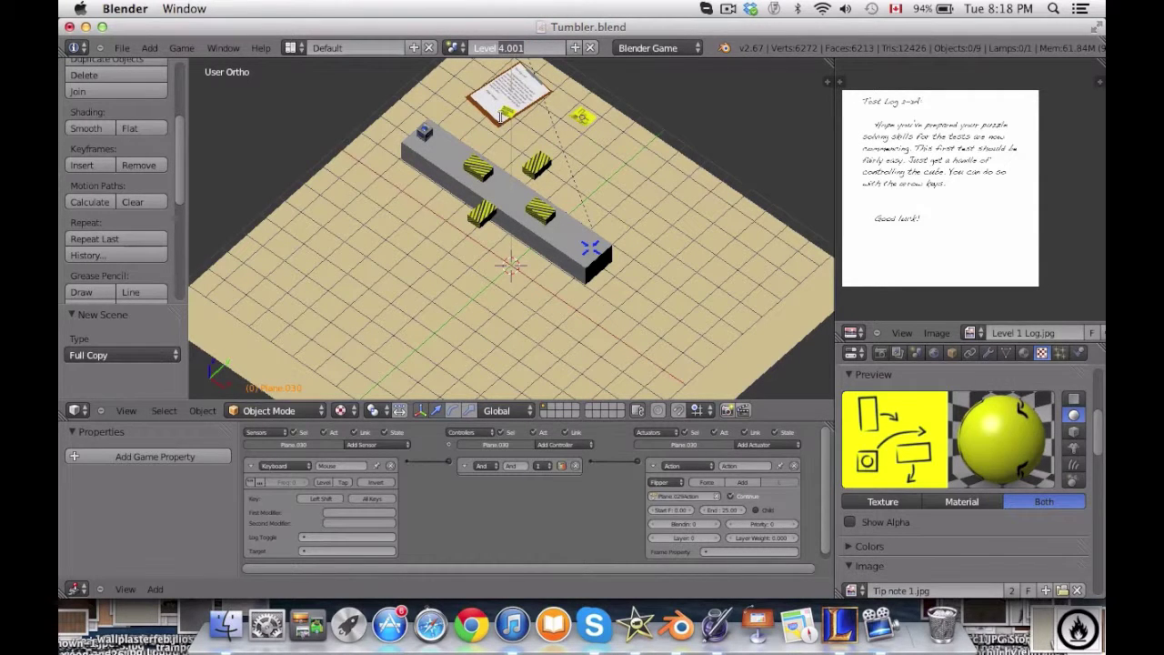
text(5)
key(Return)
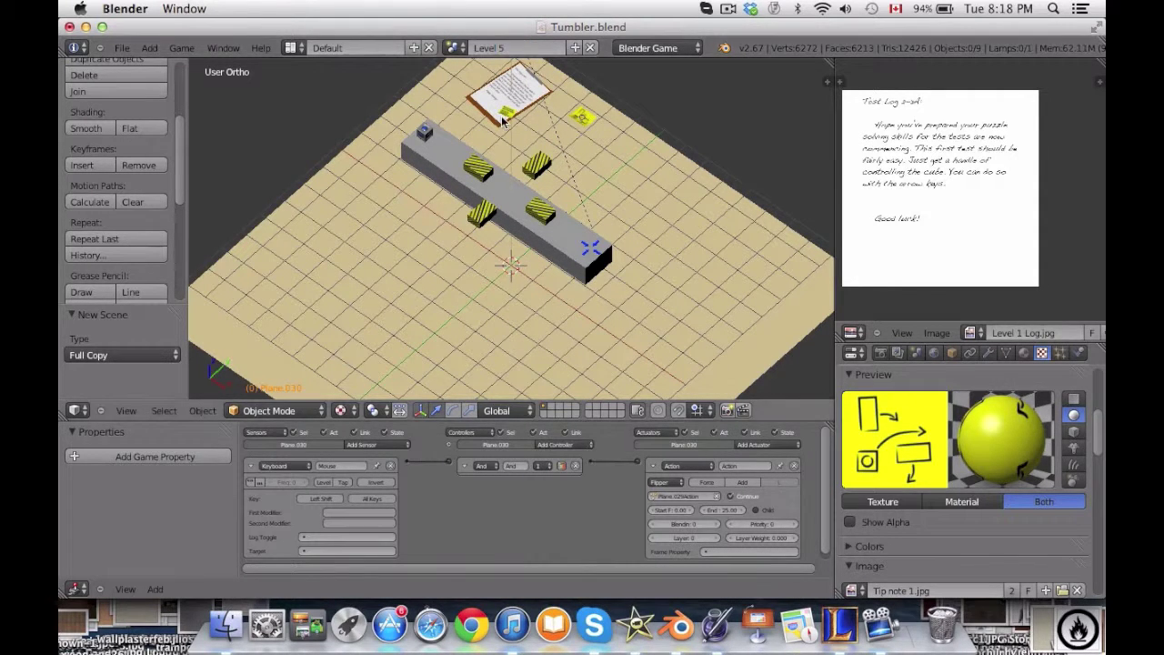
Delete the yellow-and-black striped obstacles from the grey platform.
middle_drag(562, 211, 558, 227)
scroll(558, 231, up, 3)
right_click(558, 235)
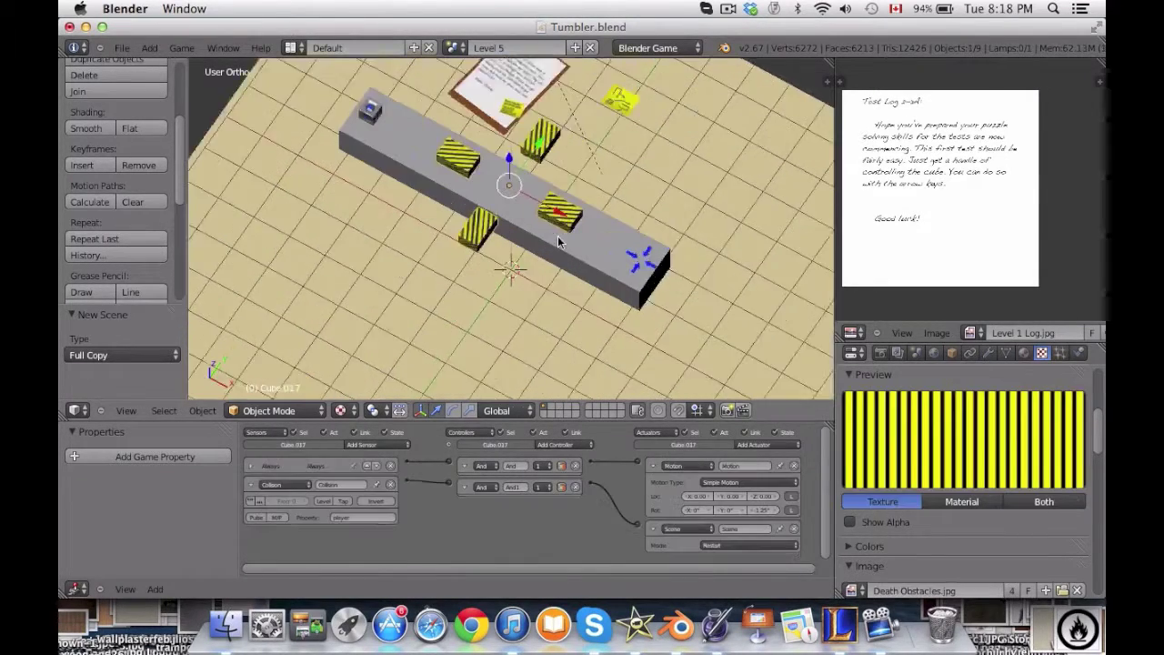
scroll(557, 236, up, 2)
key(x)
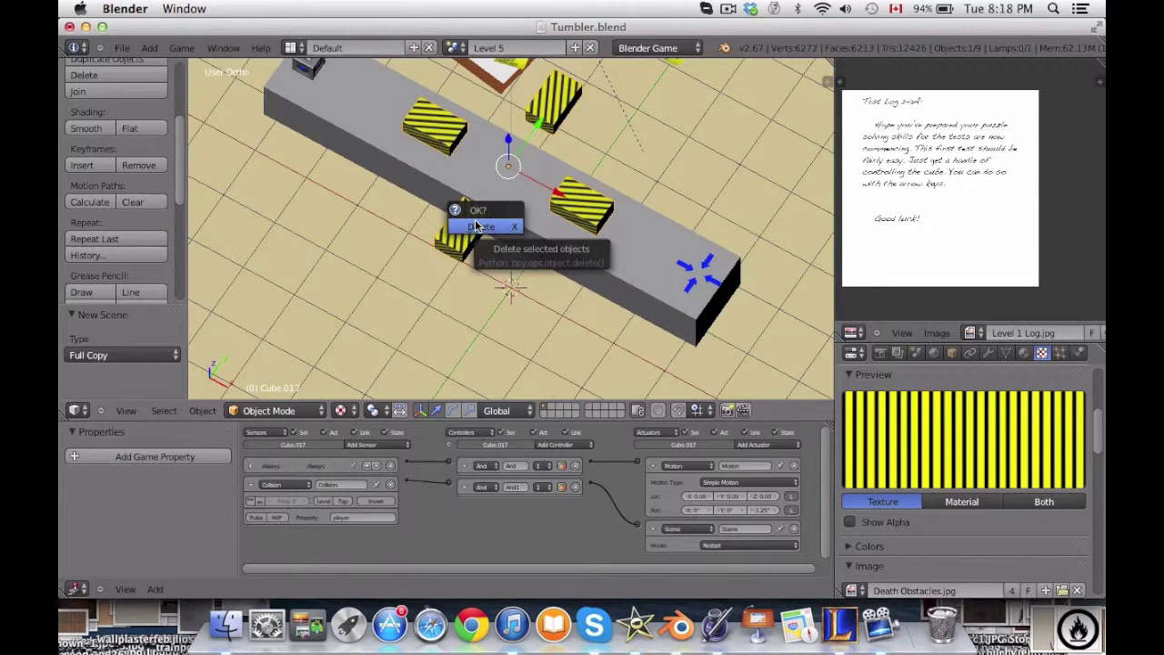
click(480, 227)
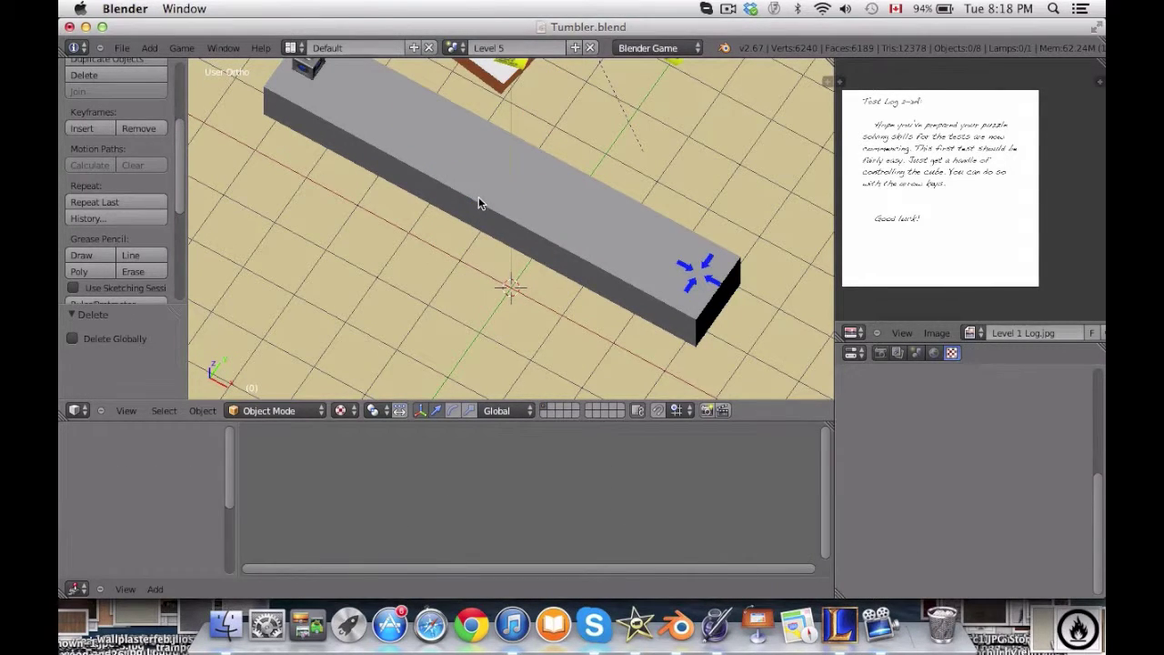
Delete the clipboard with the log sheet lying behind the platform.
scroll(483, 159, down, 2)
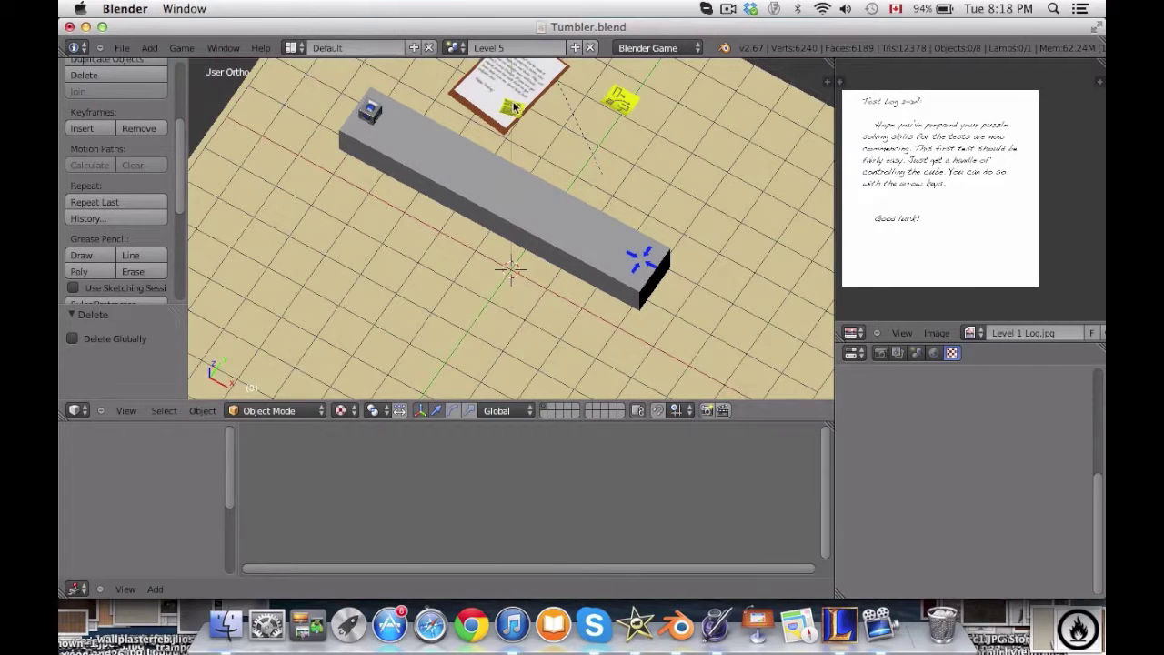
right_click(514, 107)
key(x)
click(466, 112)
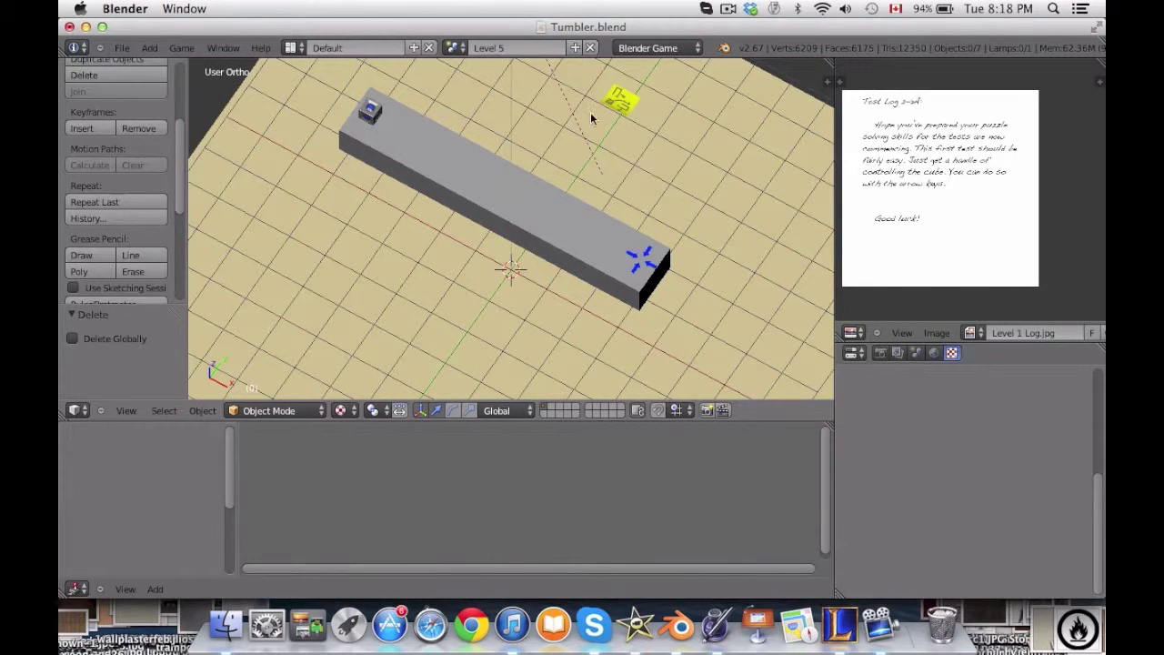
Add a loop cut across the grey platform's longer section and slide it toward the end with the blue arrows.
key(KP_0)
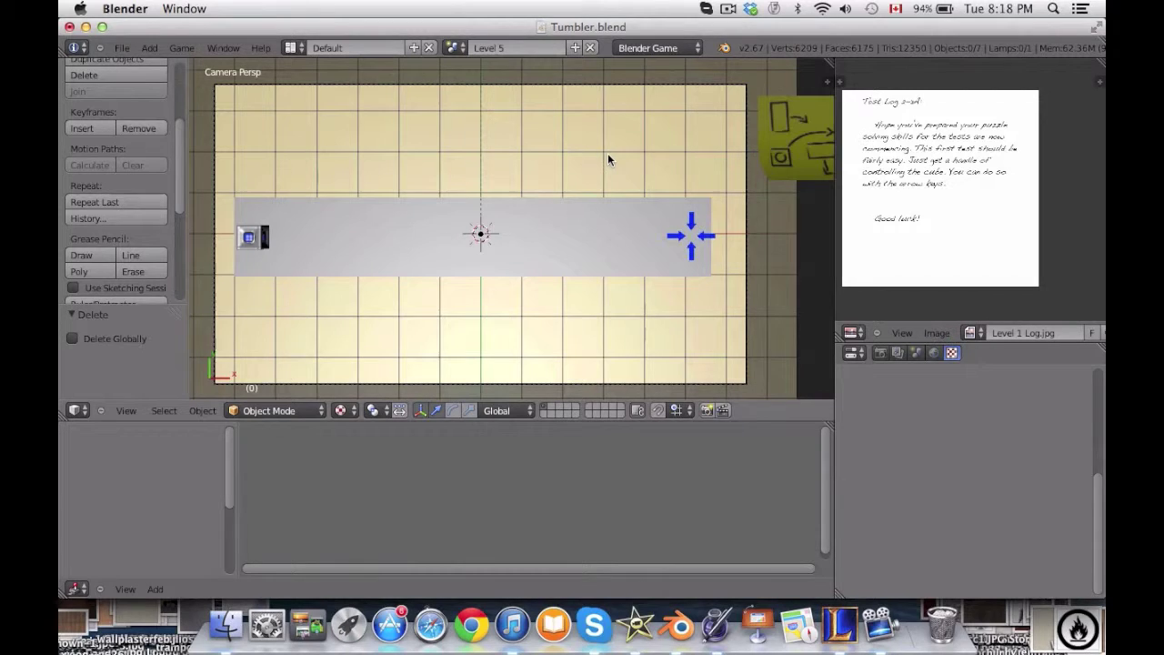
middle_drag(607, 152, 503, 284)
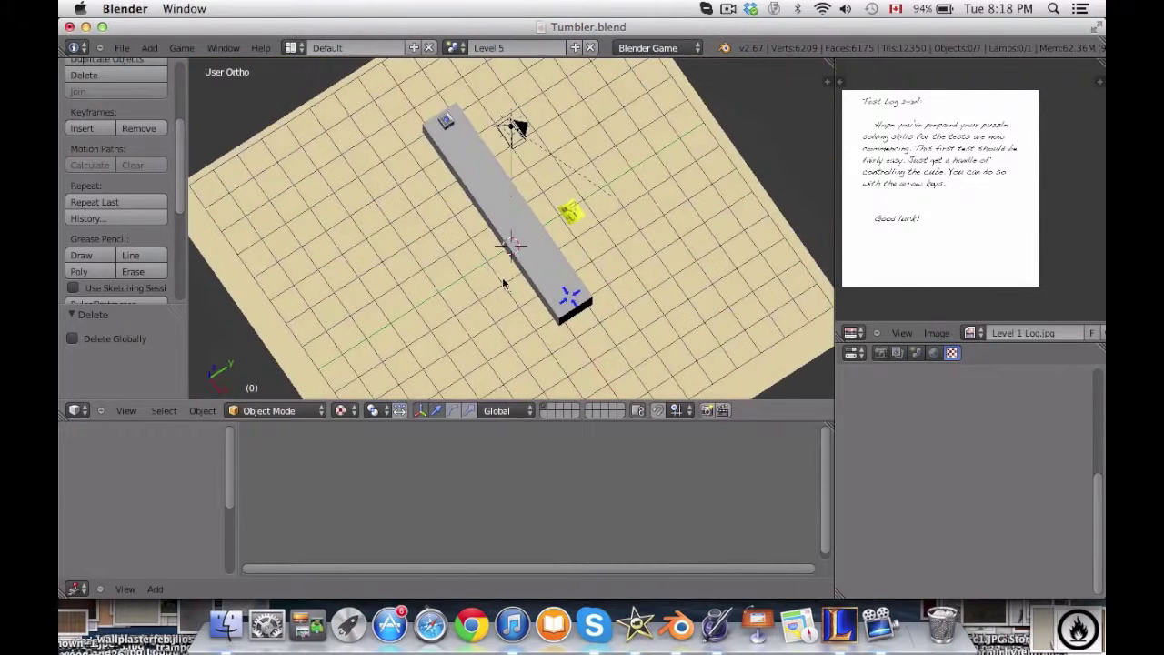
key(KP_0)
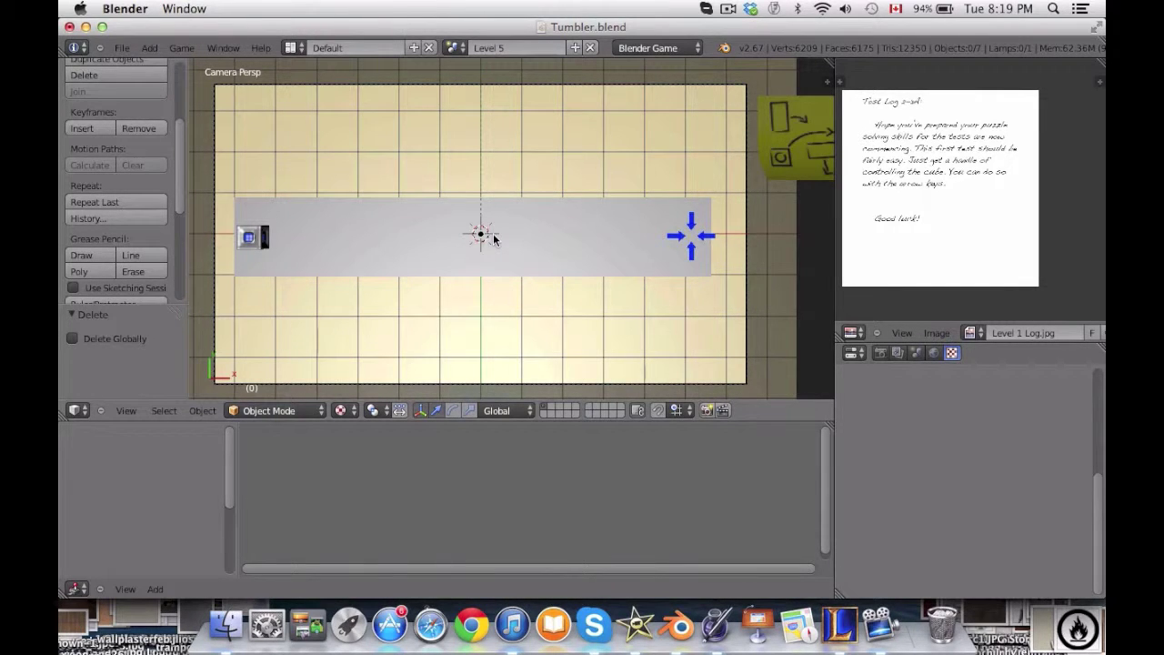
right_click(494, 238)
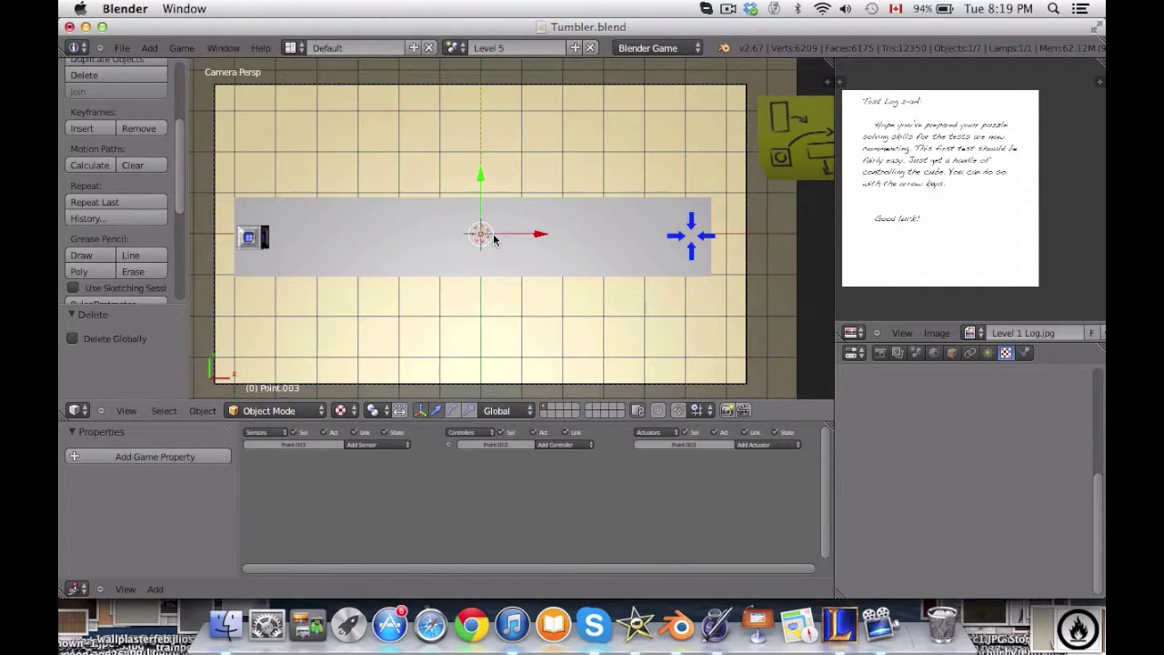
middle_drag(514, 249, 484, 194)
right_click(520, 219)
scroll(532, 227, up, 4)
key(Tab)
key(a)
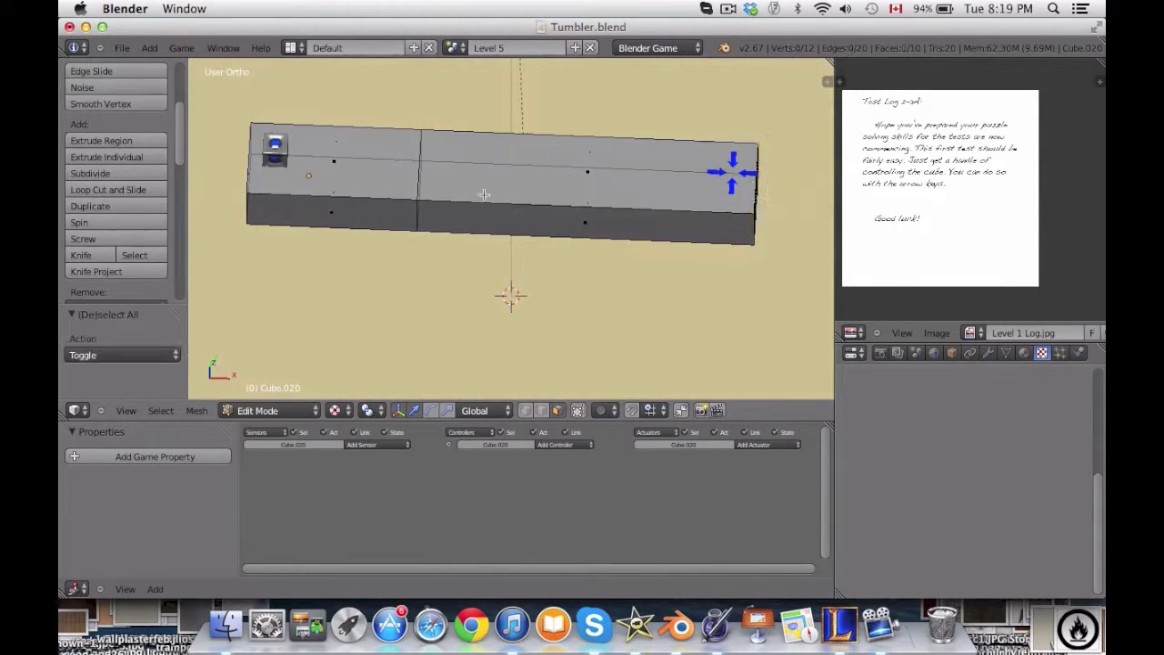
middle_drag(402, 152, 546, 125)
click(111, 189)
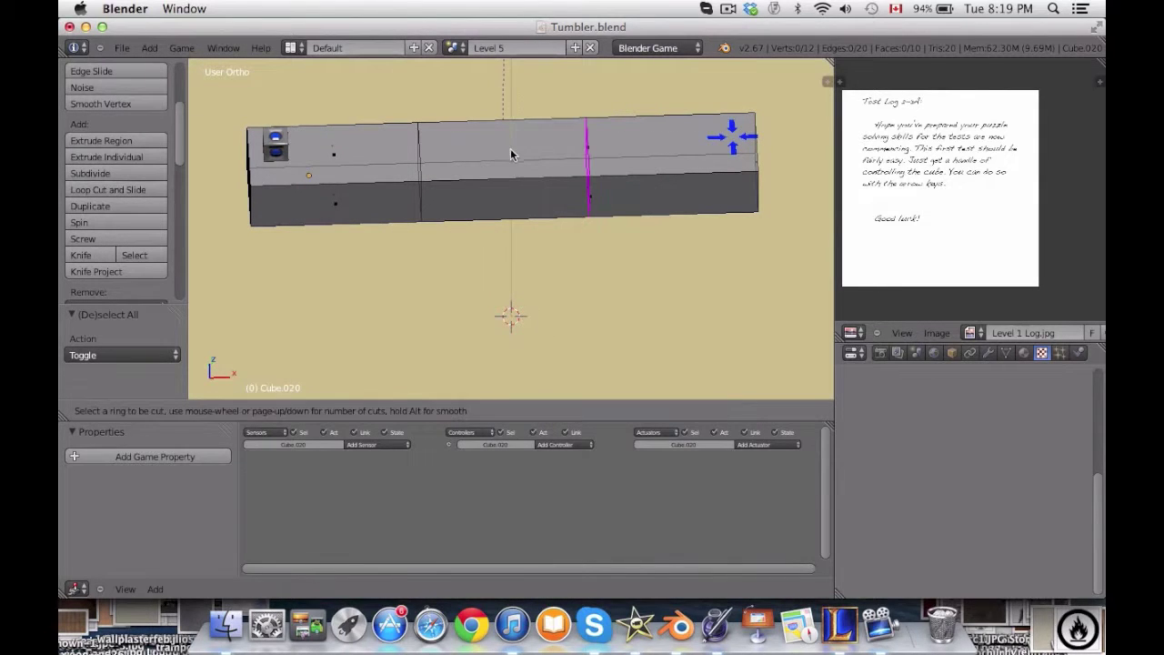
click(557, 136)
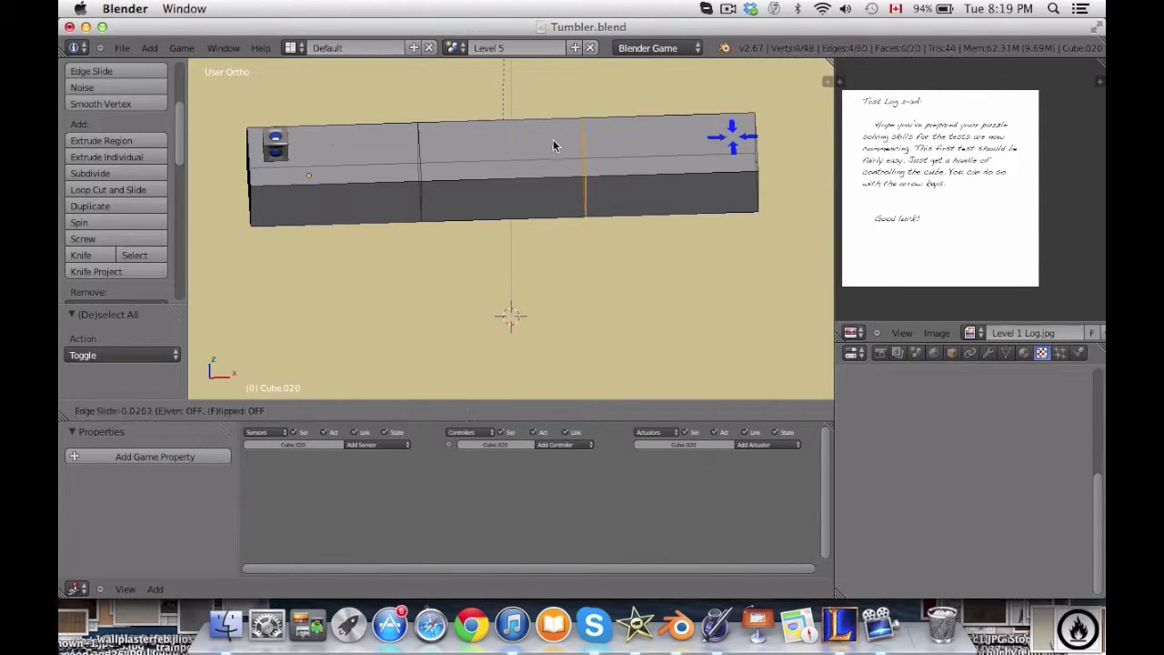
click(602, 162)
Move the platform's original cross edge loop about 0.58 along X toward the player cube.
middle_drag(603, 162, 514, 382)
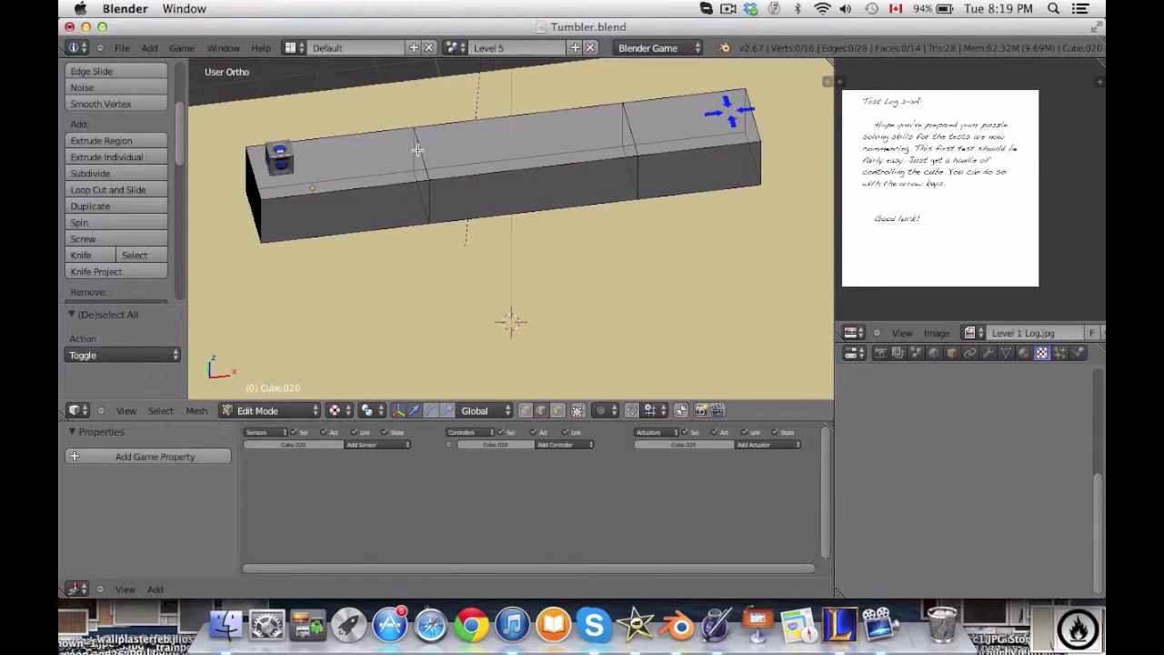
middle_drag(529, 271, 459, 262)
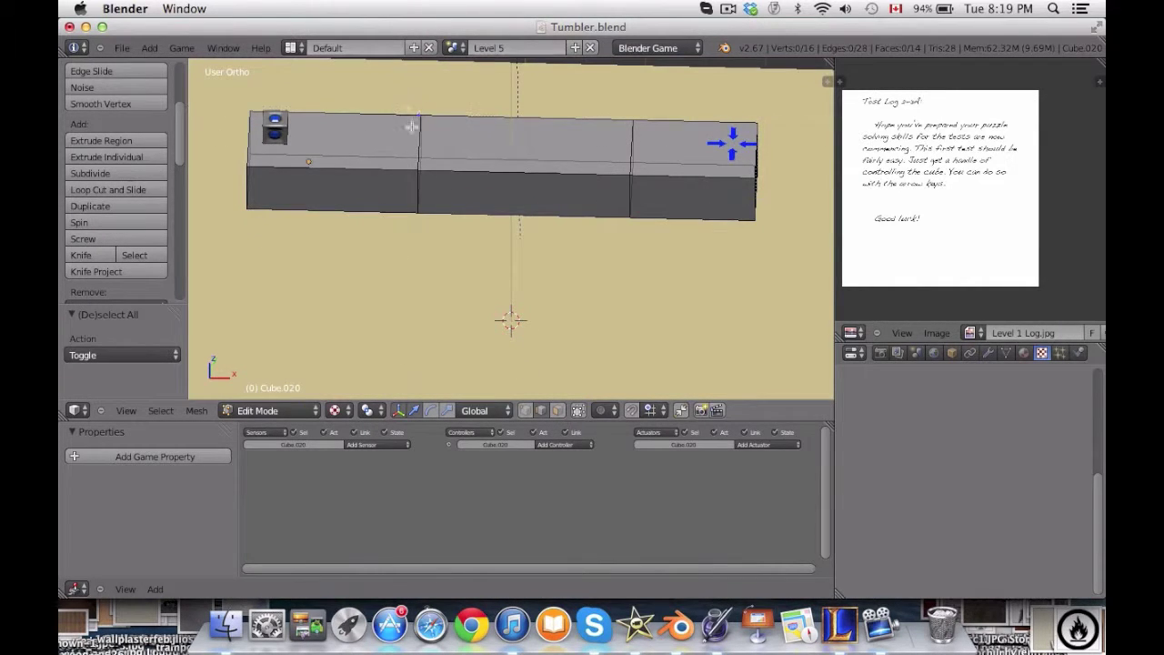
alt+right_click(414, 126)
middle_drag(453, 215, 480, 178)
key(g)
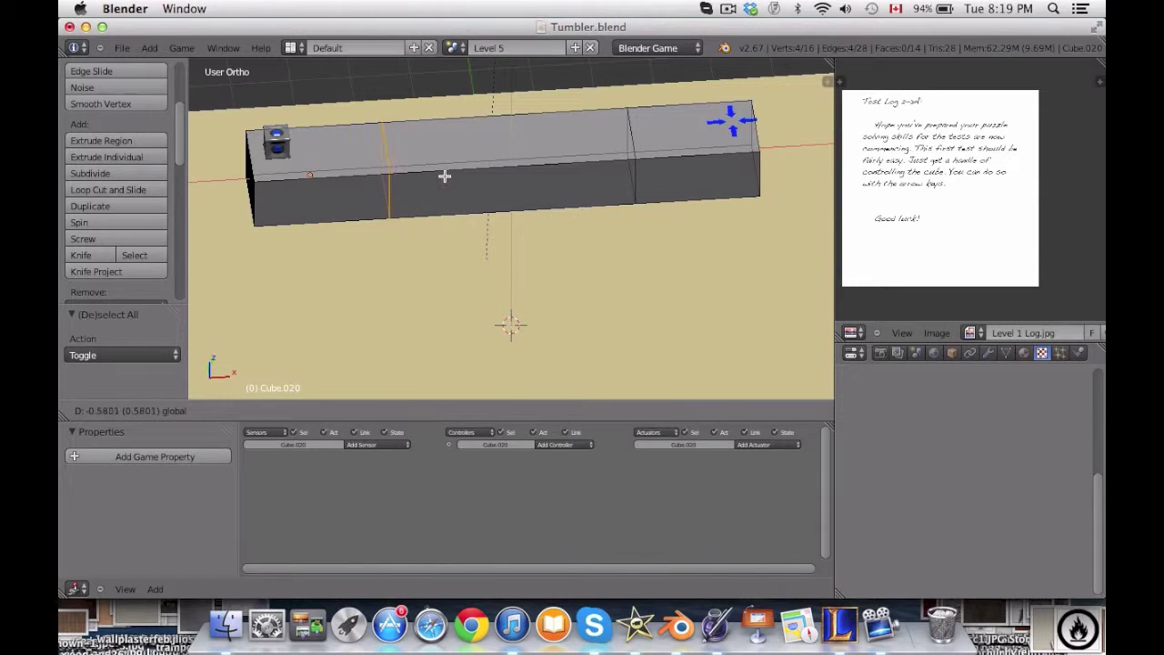
click(446, 173)
key(a)
Shift the edge loop near the blue arrows along X, closer to the platform's goal end.
middle_drag(608, 143, 631, 149)
drag(630, 149, 648, 214)
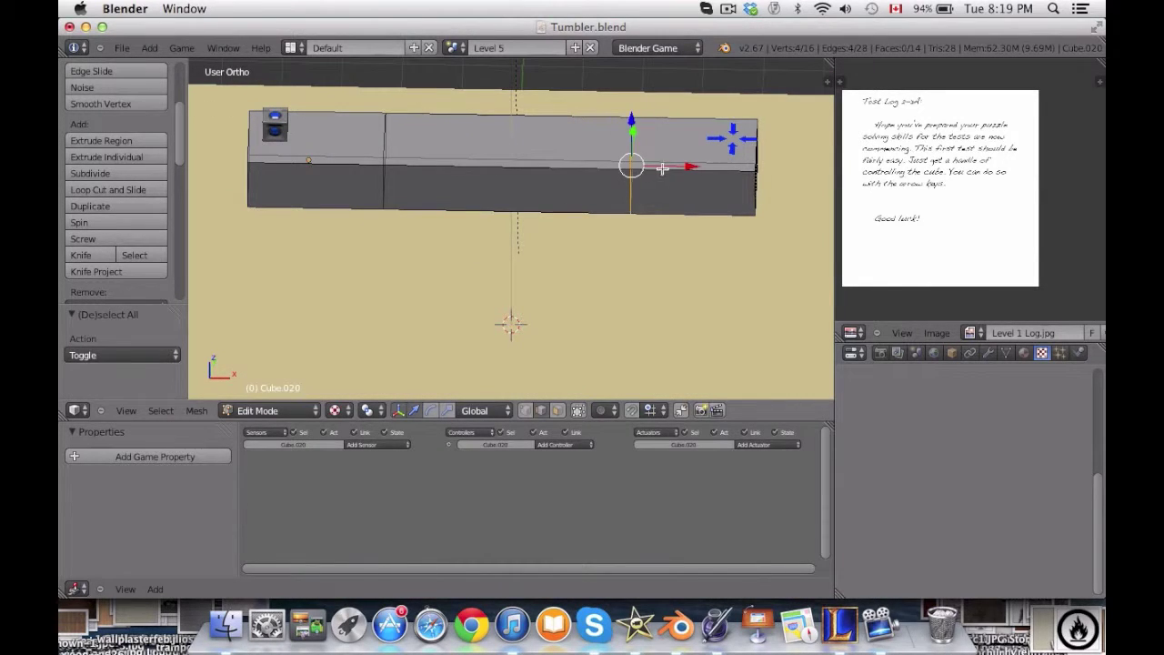
drag(663, 168, 679, 164)
key(a)
Extrude the two long side faces of the platform's middle section in place.
middle_drag(536, 182, 624, 184)
click(558, 410)
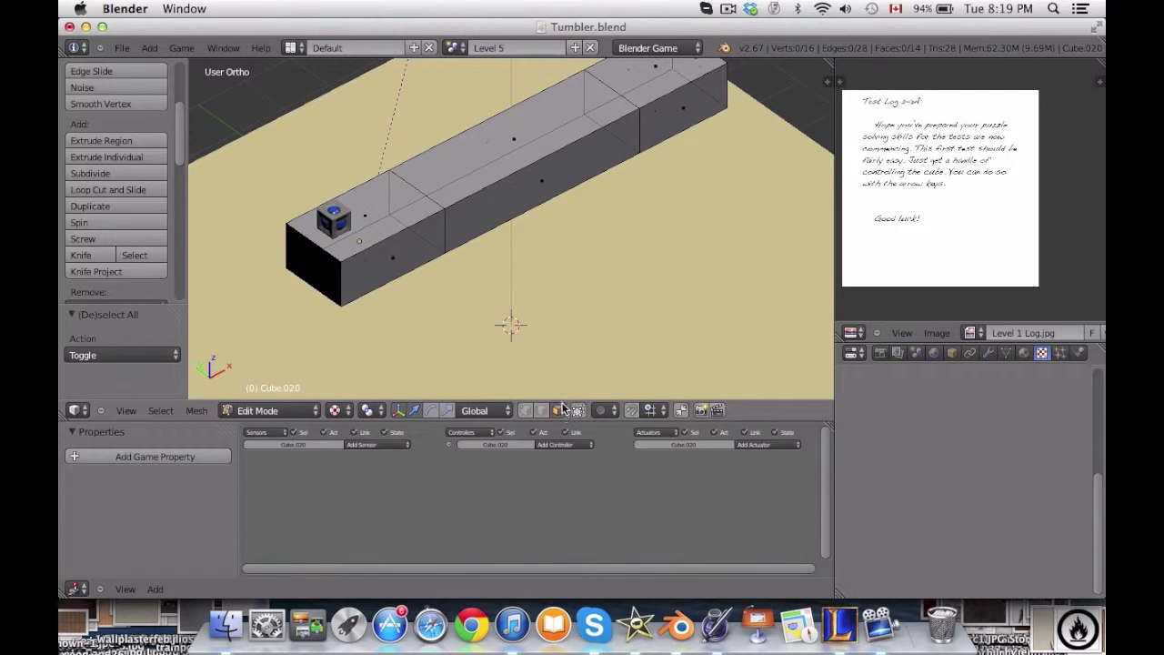
right_click(560, 178)
middle_drag(433, 157, 633, 212)
middle_drag(509, 224, 509, 210)
key(e)
right_click(628, 175)
Scale the extruded side faces by about 3.6 along Y to widen the middle section, and return to object mode.
key(s)
key(x)
right_click(628, 174)
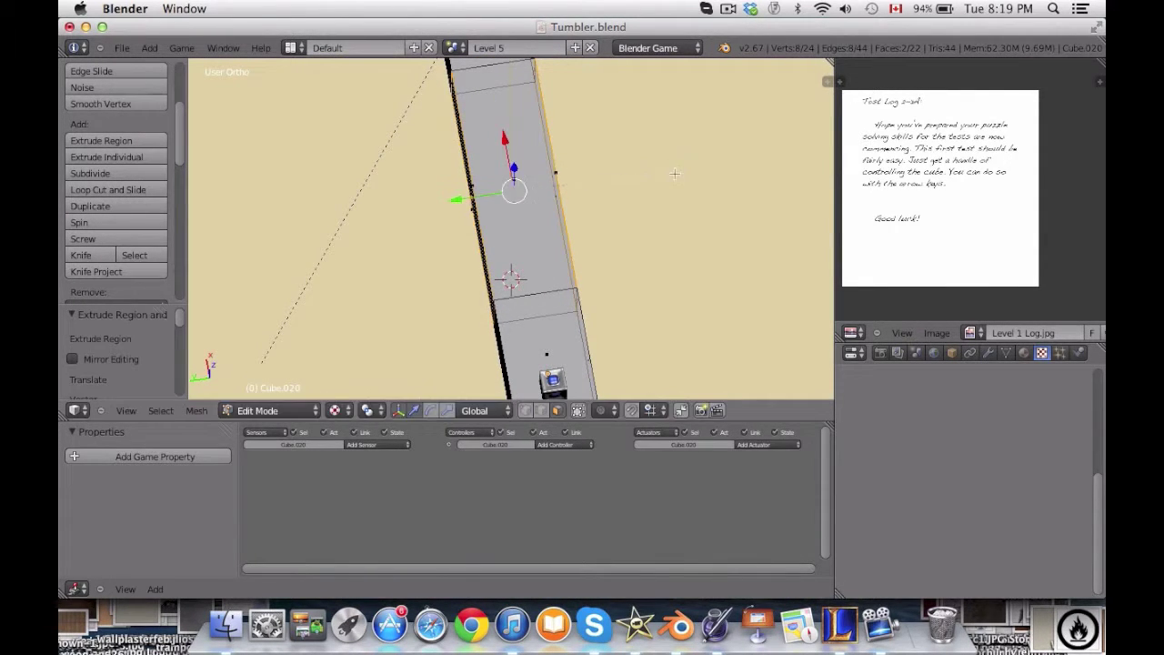
key(s)
key(y)
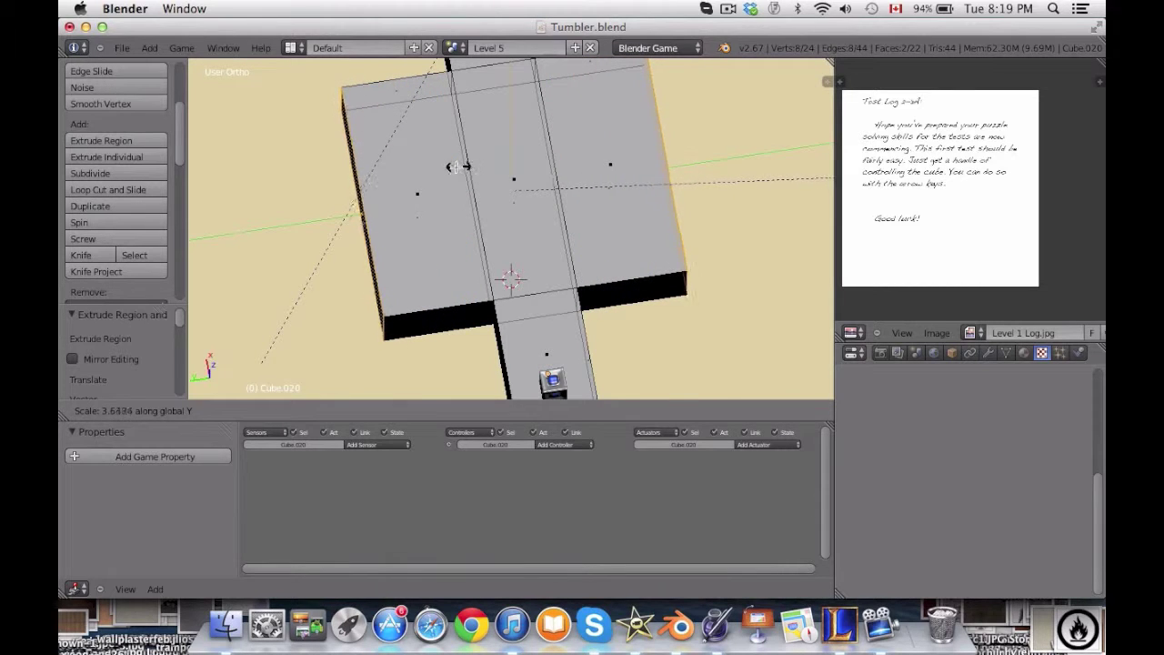
click(457, 166)
middle_drag(514, 238, 407, 280)
key(Tab)
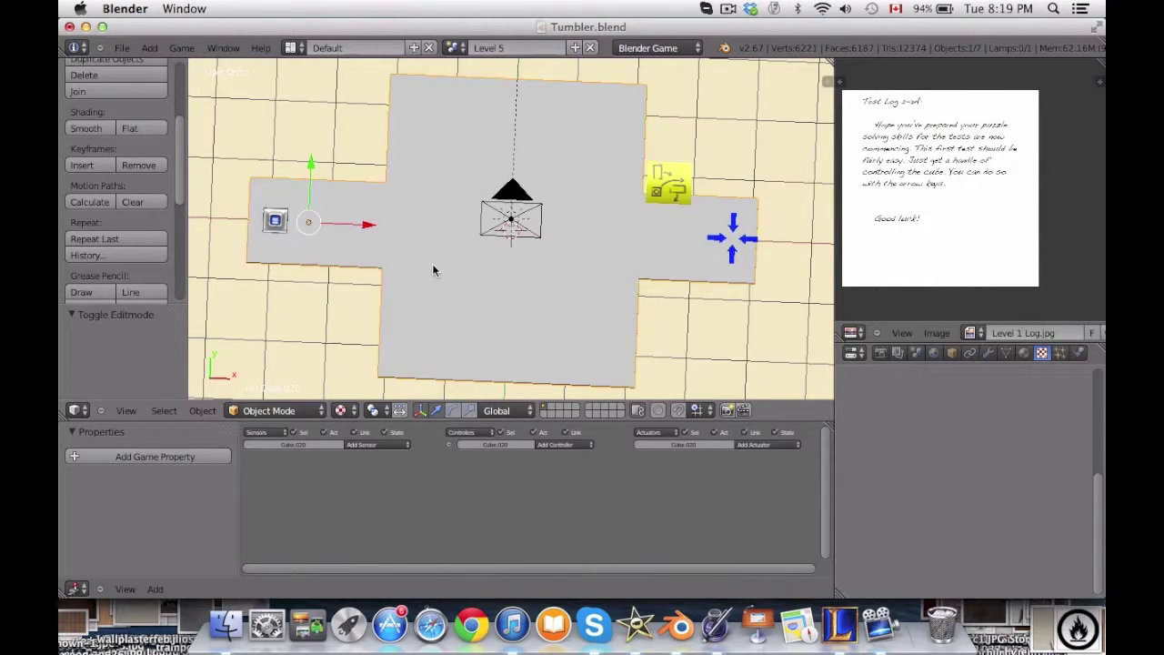
key(KP_0)
key(a)
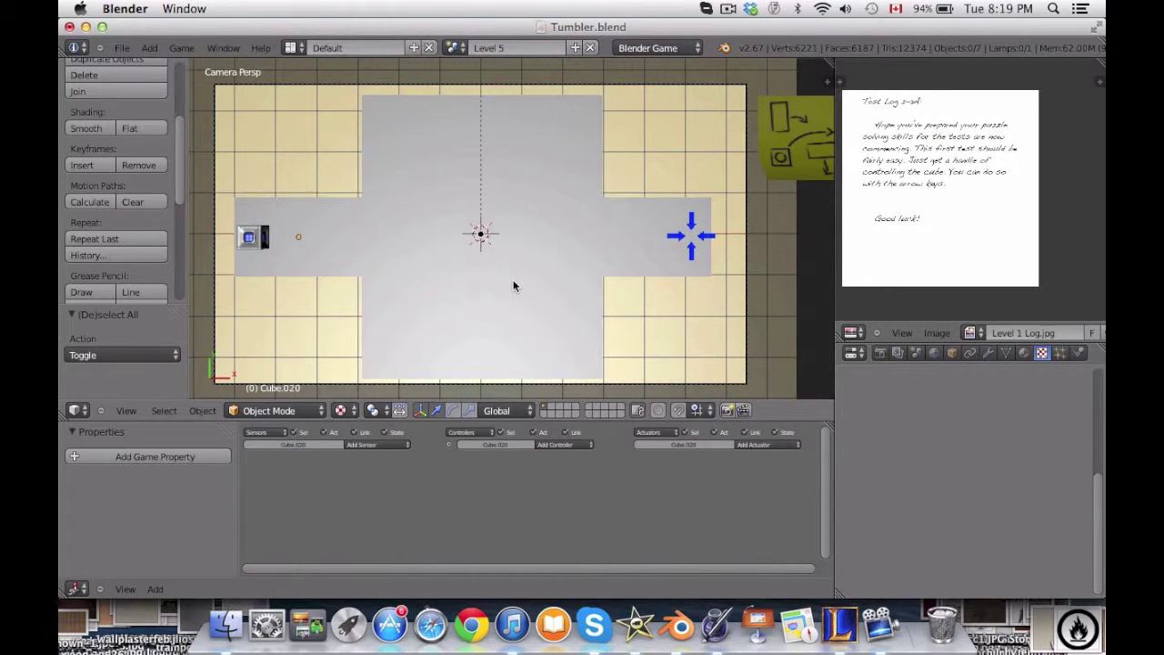
Playtest the level by steering the cube around the widened platform, and exit the game.
key(p)
key(Right)
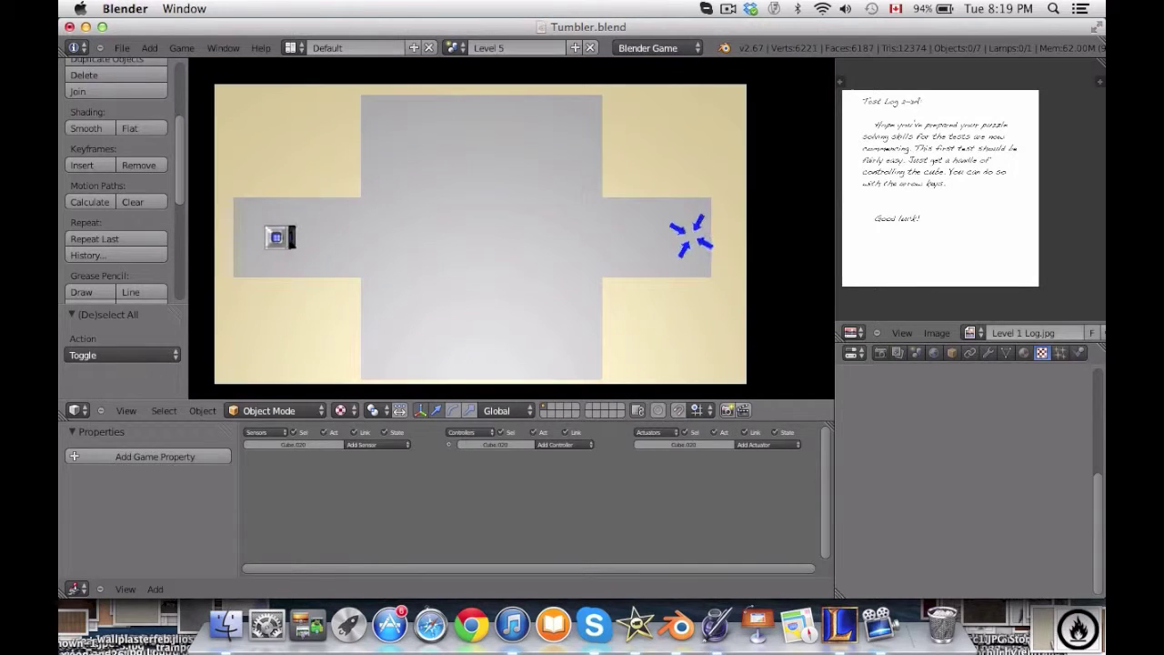
key(Left)
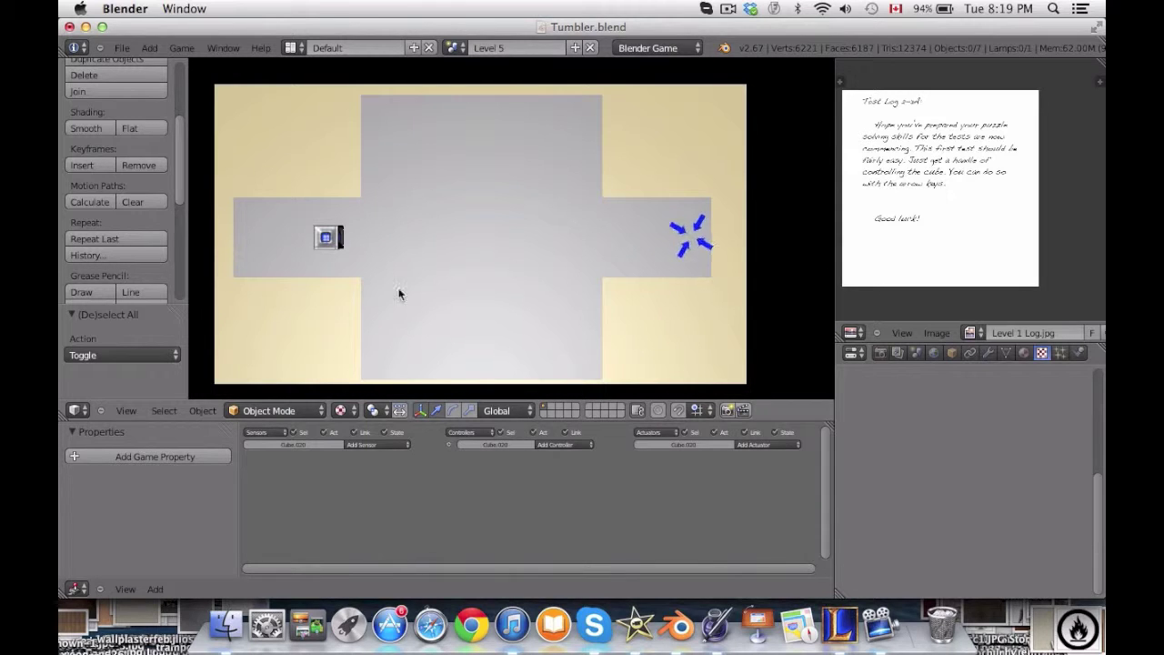
key(Right)
key(Down)
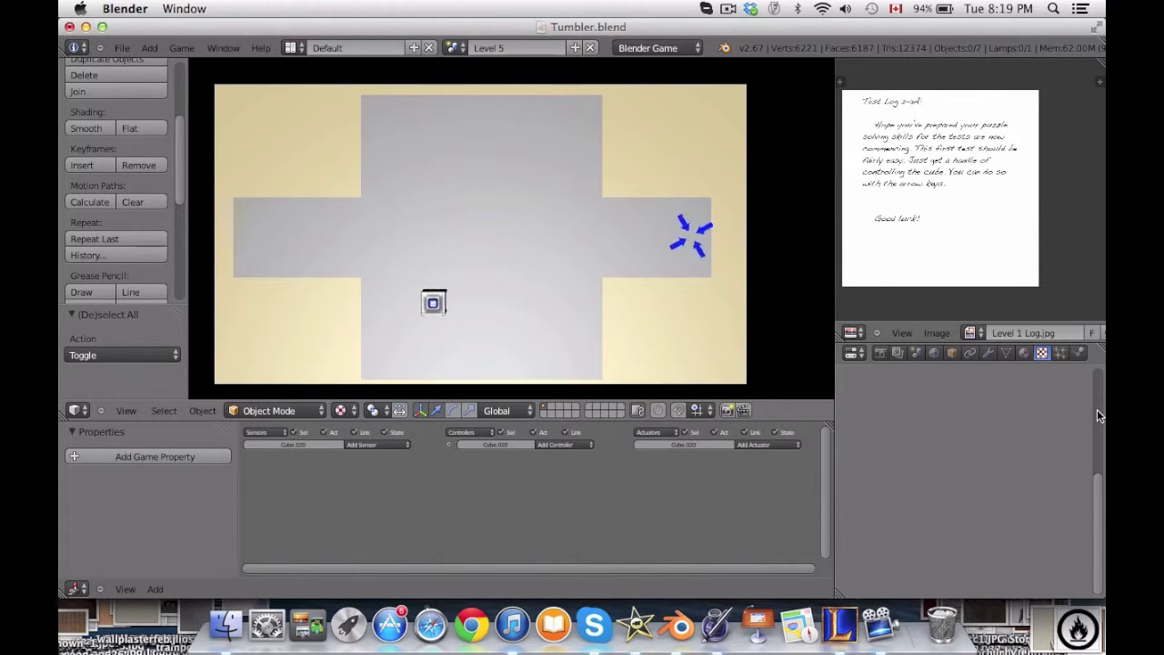
key(Left)
key(Up)
key(Left)
key(Down)
key(Right)
key(Up)
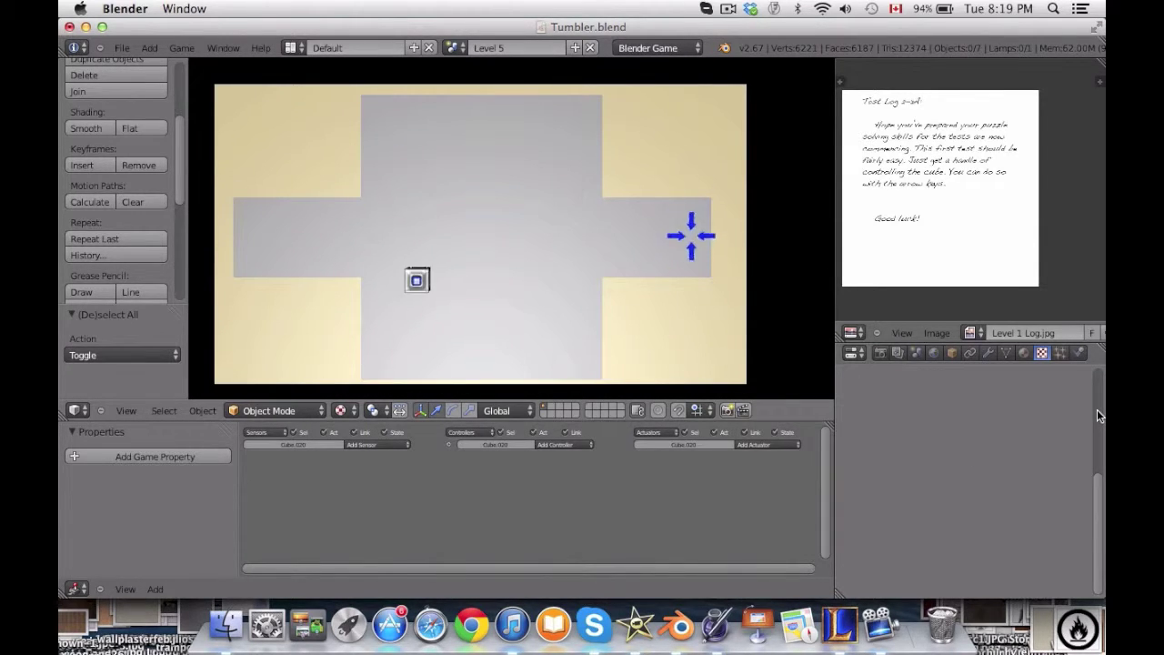
key(Left)
key(Down)
key(Right)
key(Right)
key(Up)
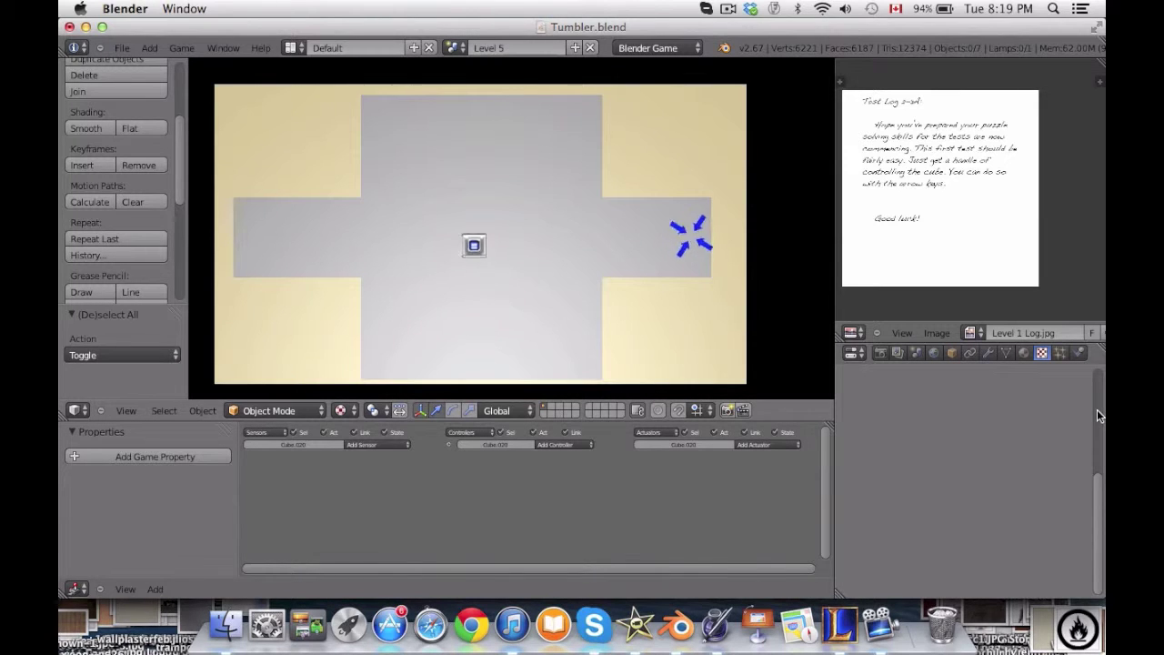
key(Left)
key(Down)
key(Escape)
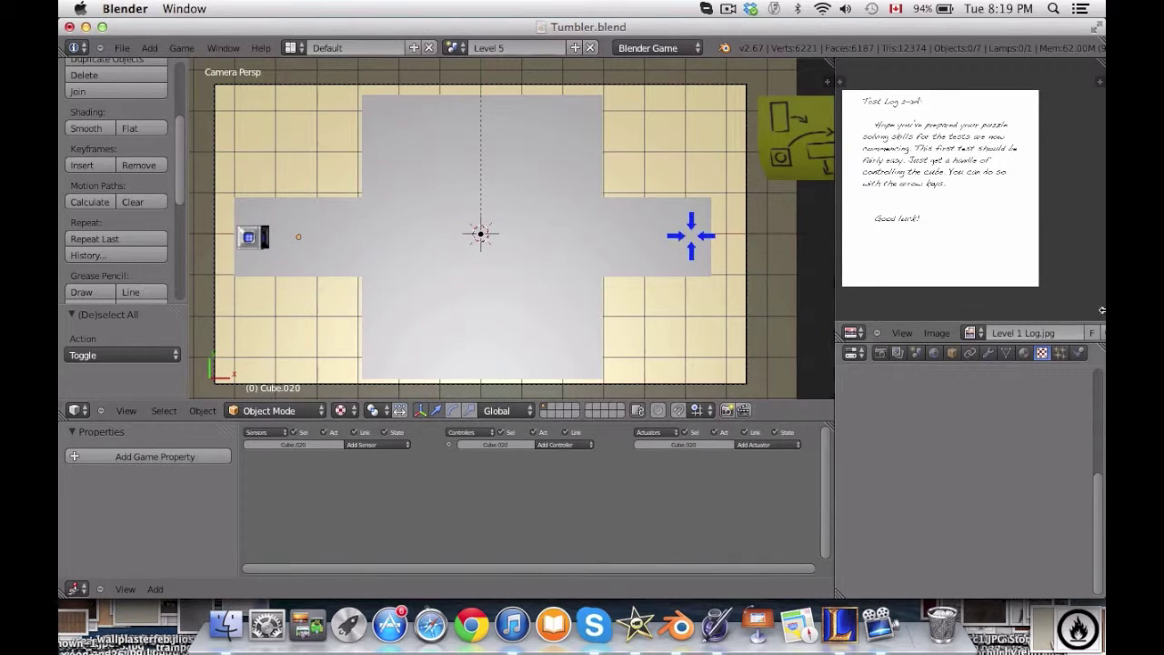
Move the vertices on the wide section's side nearest the player cube along X toward the cube, lengthening that section.
middle_drag(615, 327, 481, 179)
scroll(477, 186, up, 4)
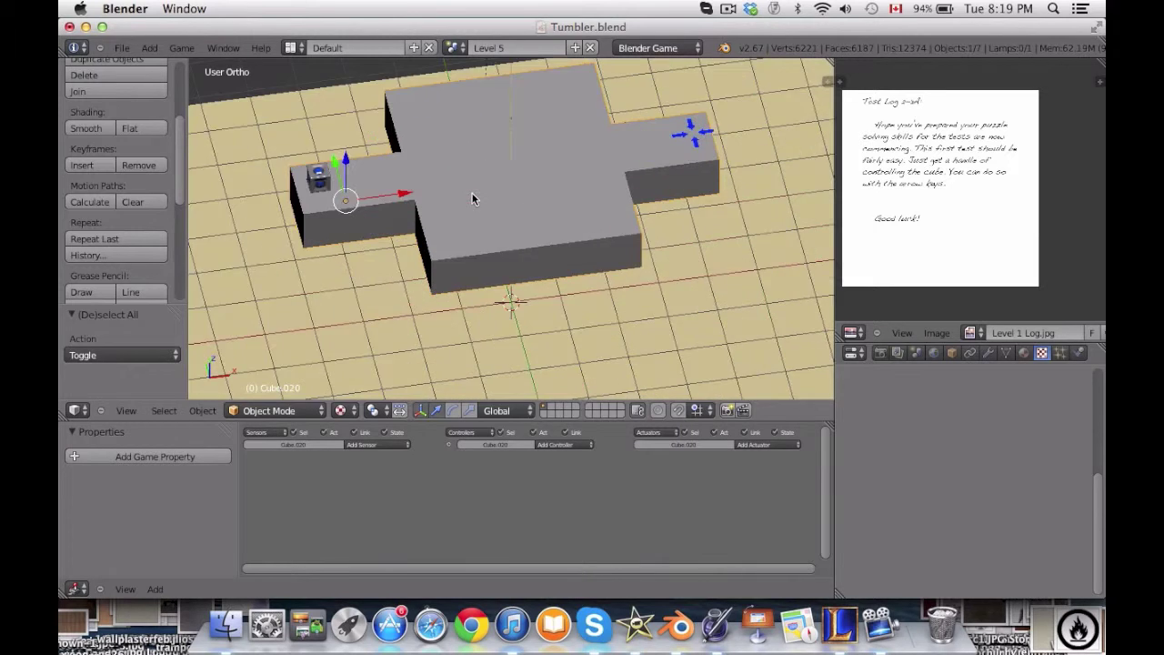
key(Tab)
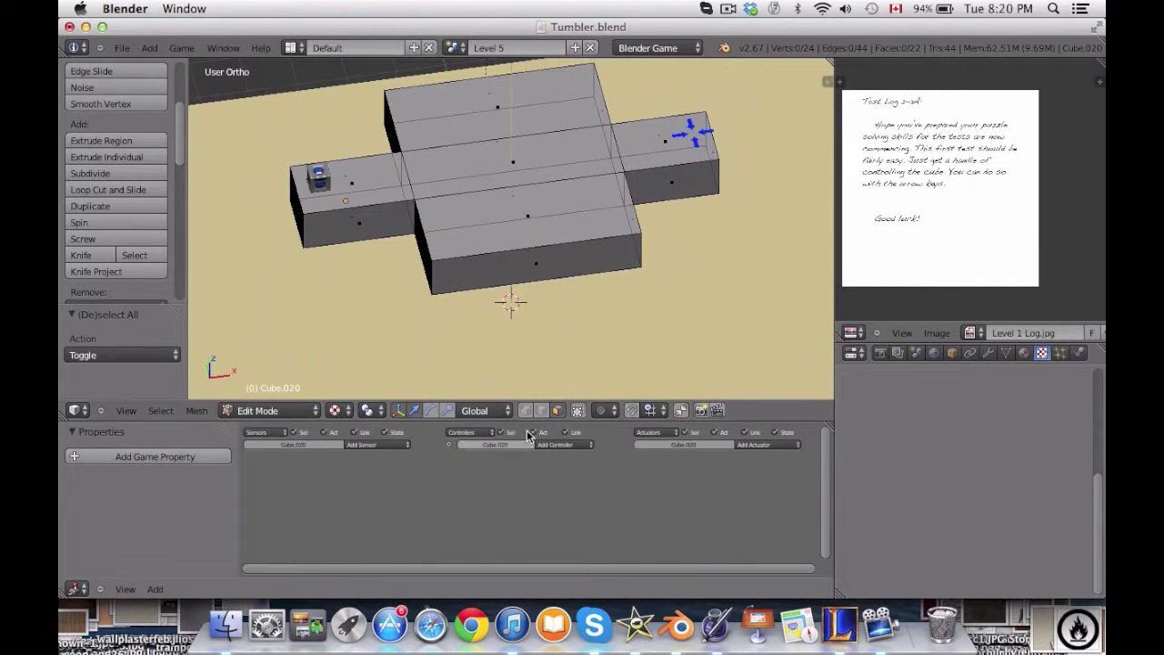
click(525, 410)
middle_drag(509, 358, 498, 368)
key(b)
drag(368, 61, 471, 347)
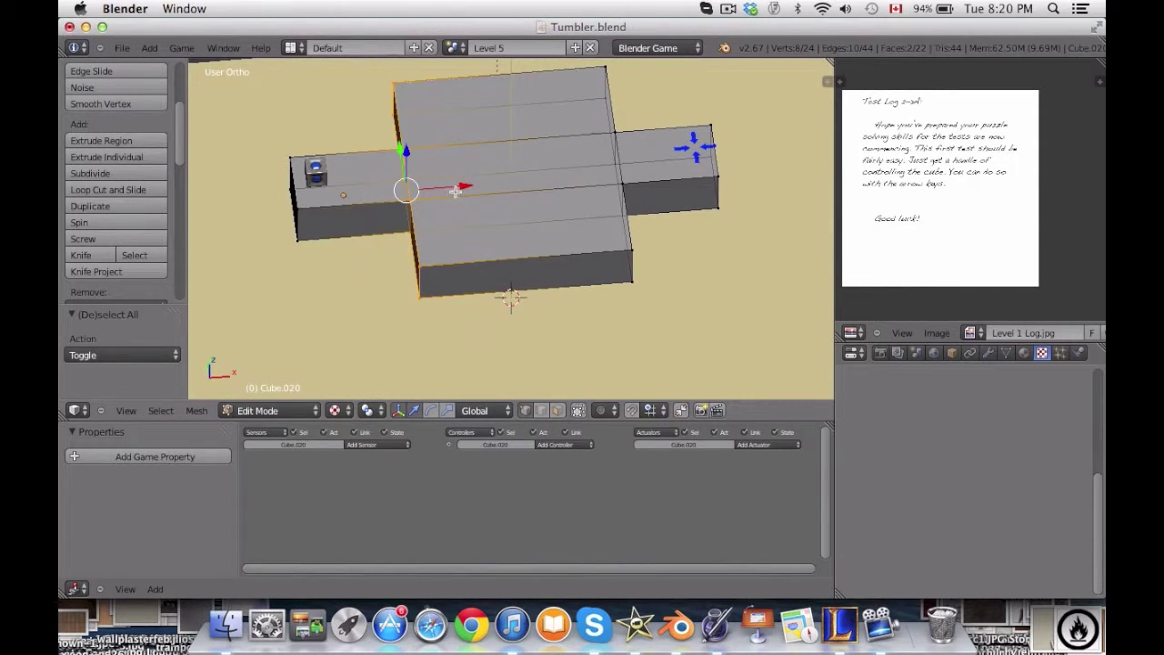
drag(457, 190, 417, 188)
key(a)
middle_drag(472, 187, 619, 97)
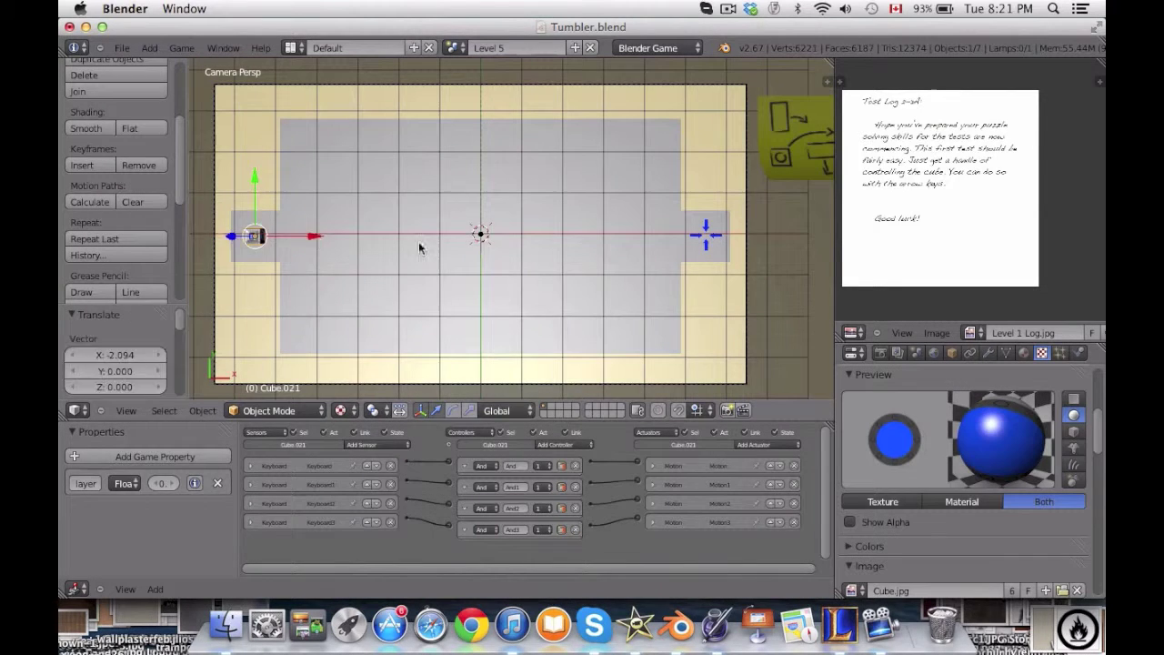
Add a cylinder at the platform's centre, try 20 and 5 vertices, and set its vertex count to 15.
key(a)
key(shift+a)
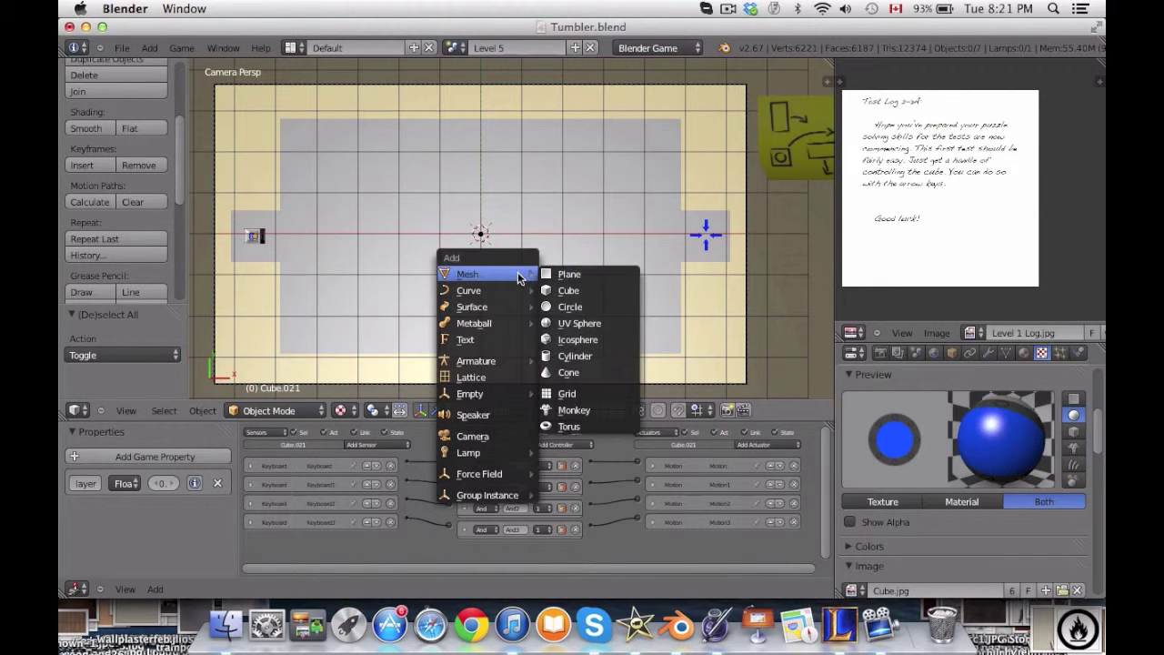
click(564, 355)
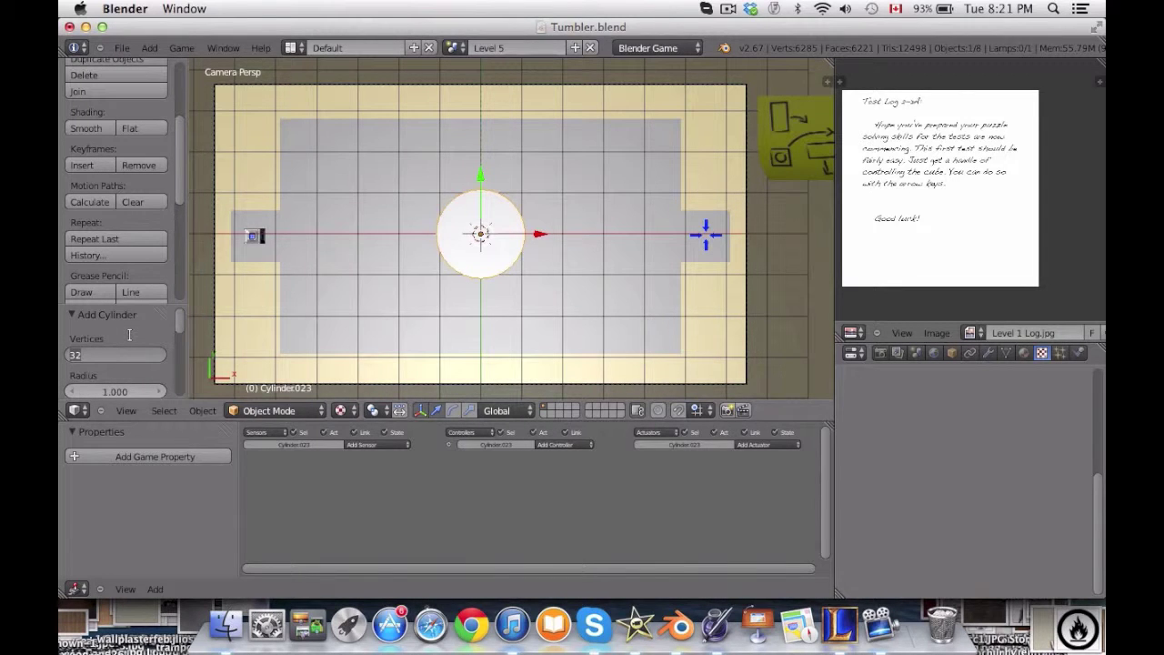
key(Return)
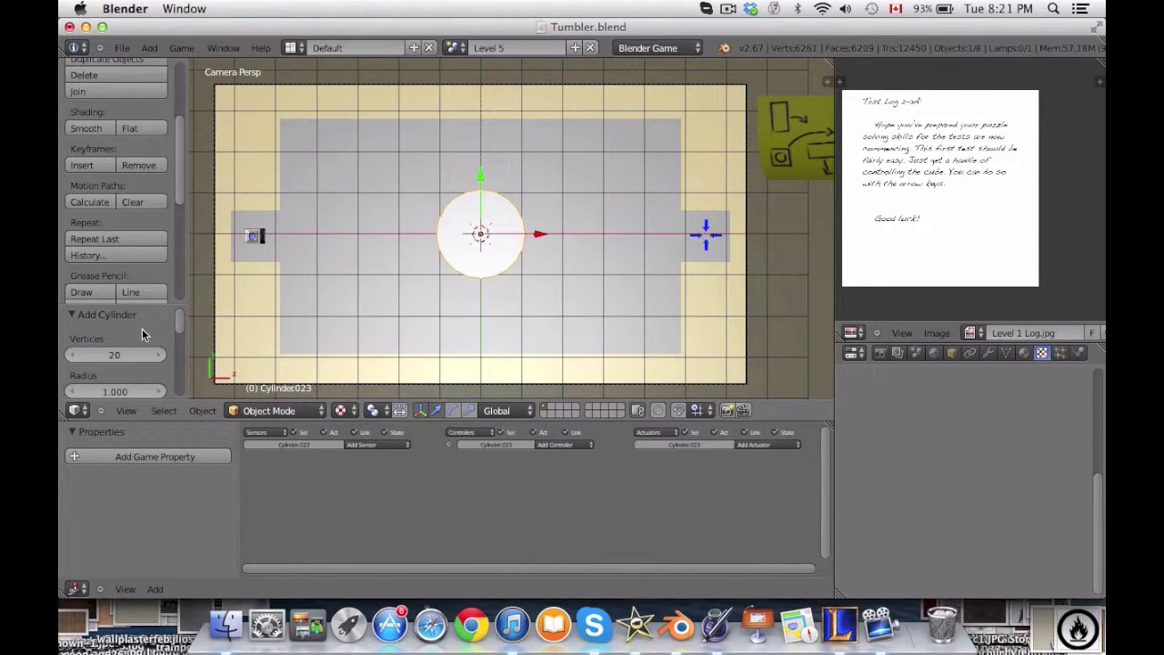
click(116, 351)
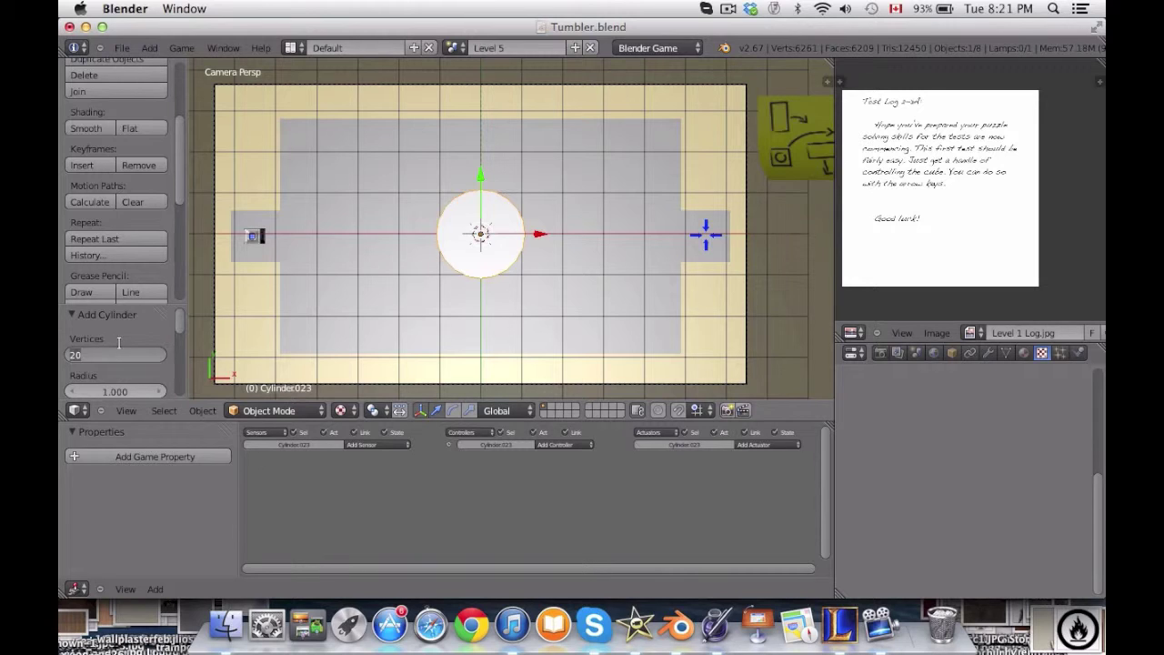
key(Return)
click(115, 351)
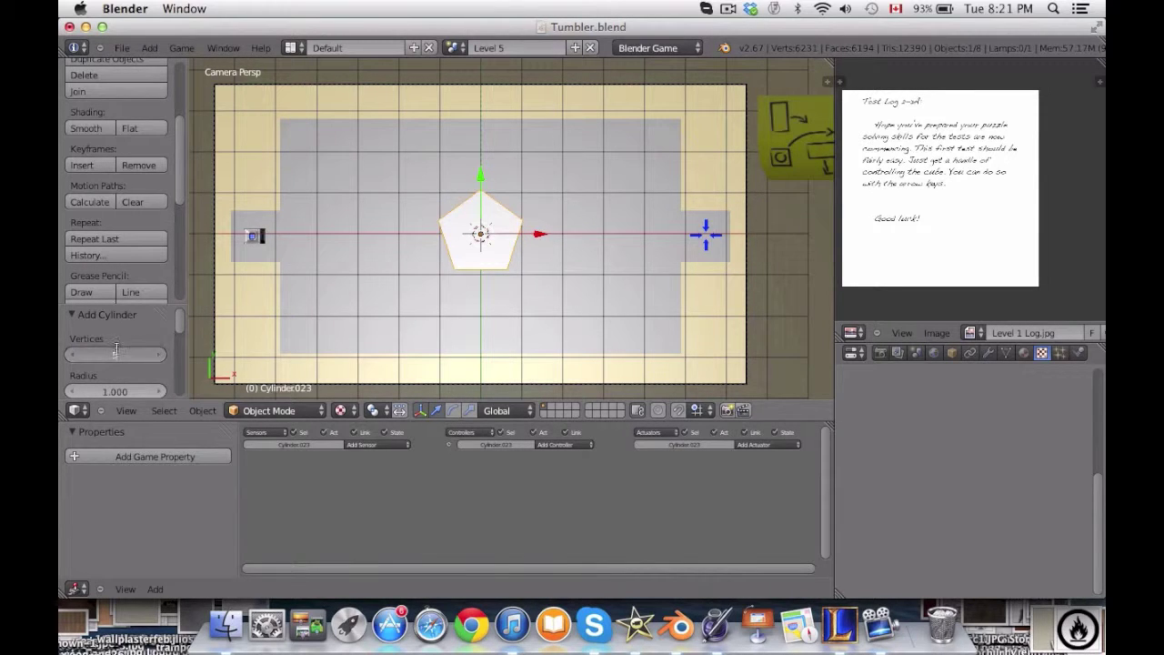
key(Return)
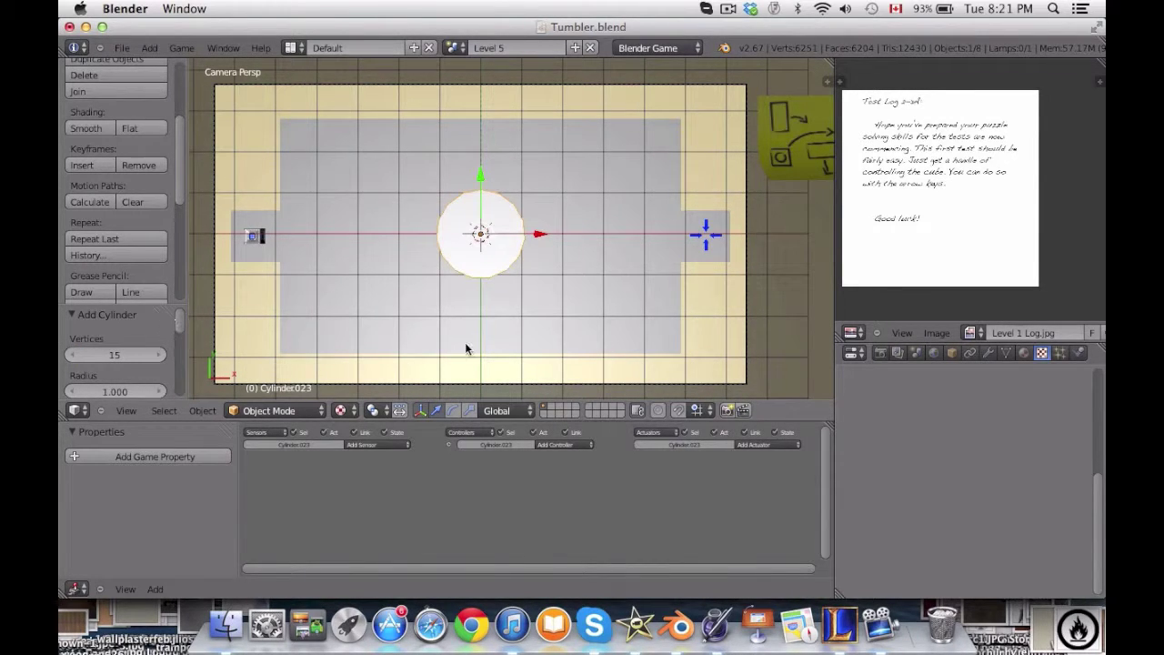
key(KP_1)
scroll(548, 300, up, 5)
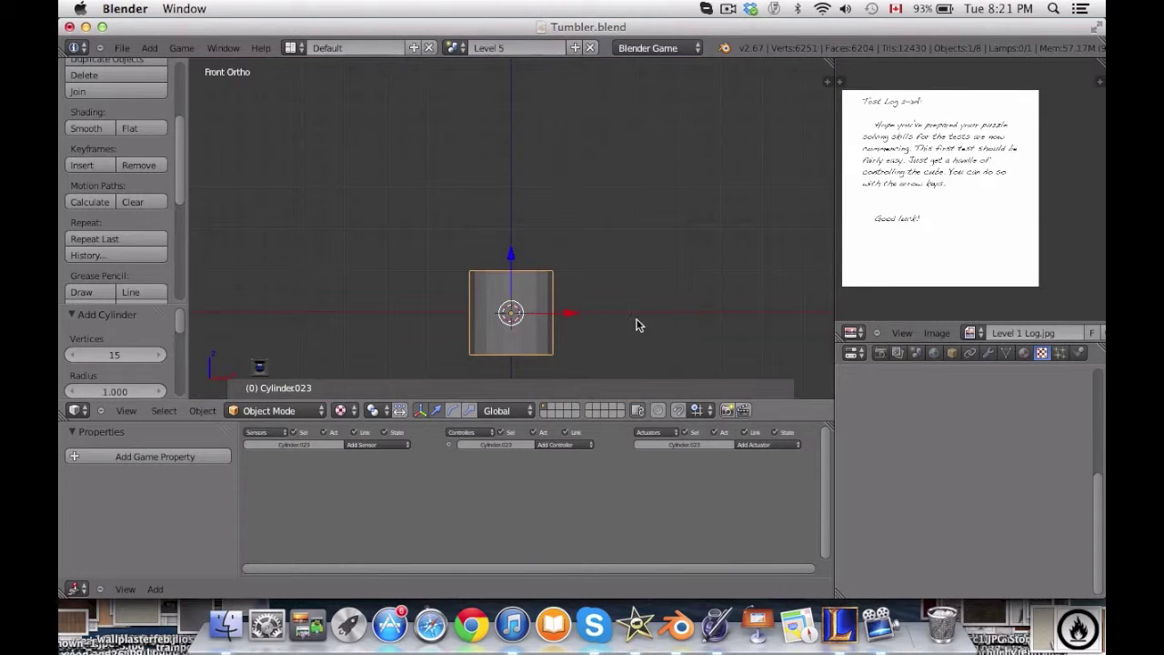
key(s)
key(z)
key(Escape)
Check the 15-sided cylinder's vertex layout from above, and delete the cylinder.
middle_drag(514, 260, 542, 363)
key(Tab)
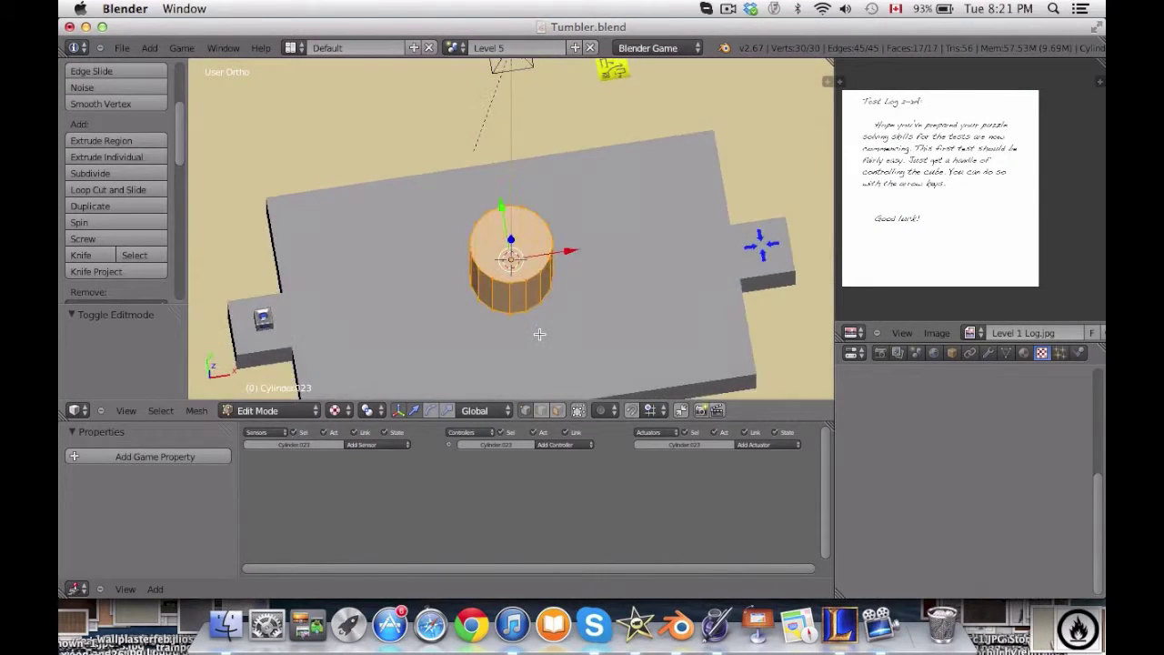
key(KP_7)
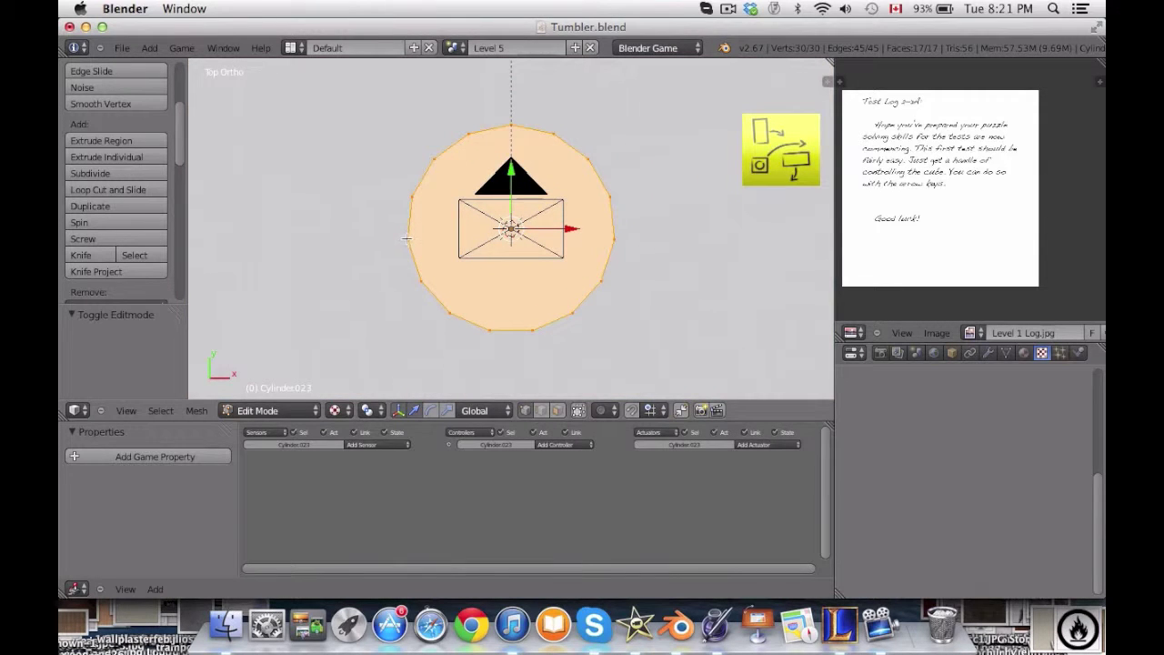
key(Tab)
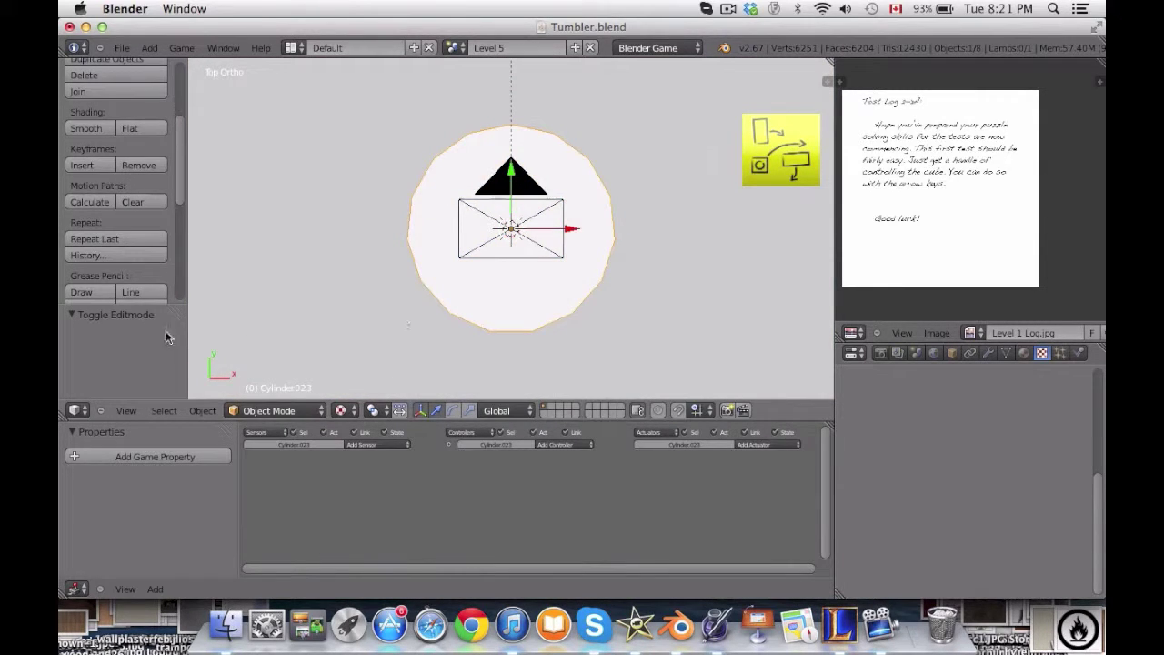
key(x)
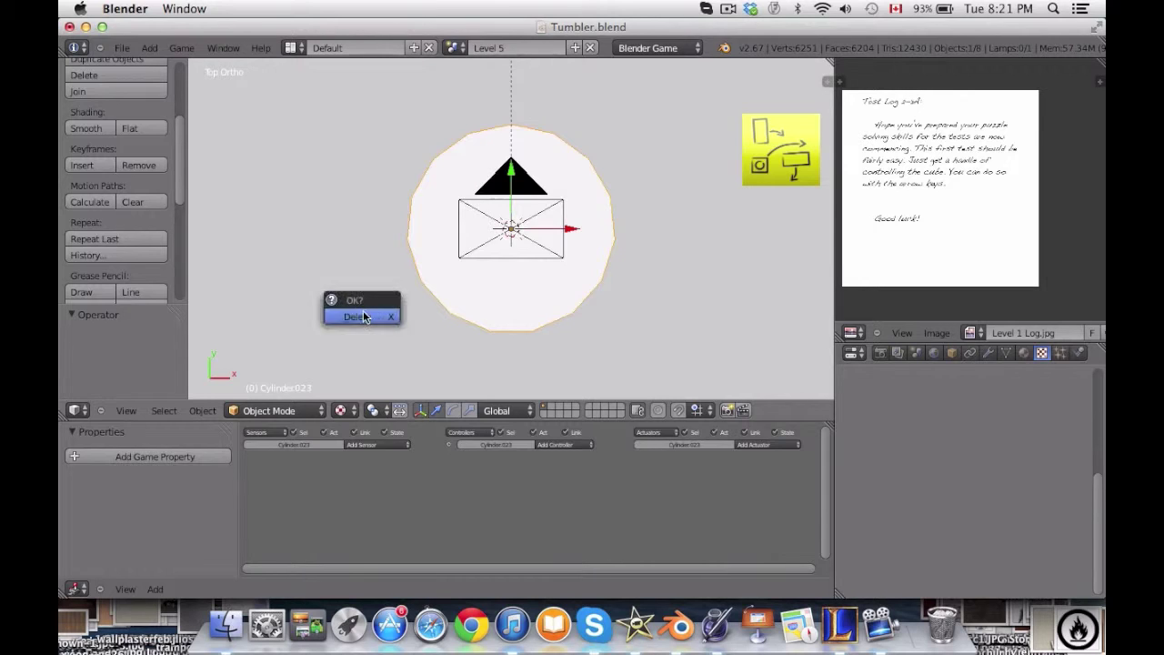
click(363, 315)
Add a new cylinder at the platform's centre with 16 vertices, and check its mesh in edit mode.
key(shift+a)
mouse_move(400, 311)
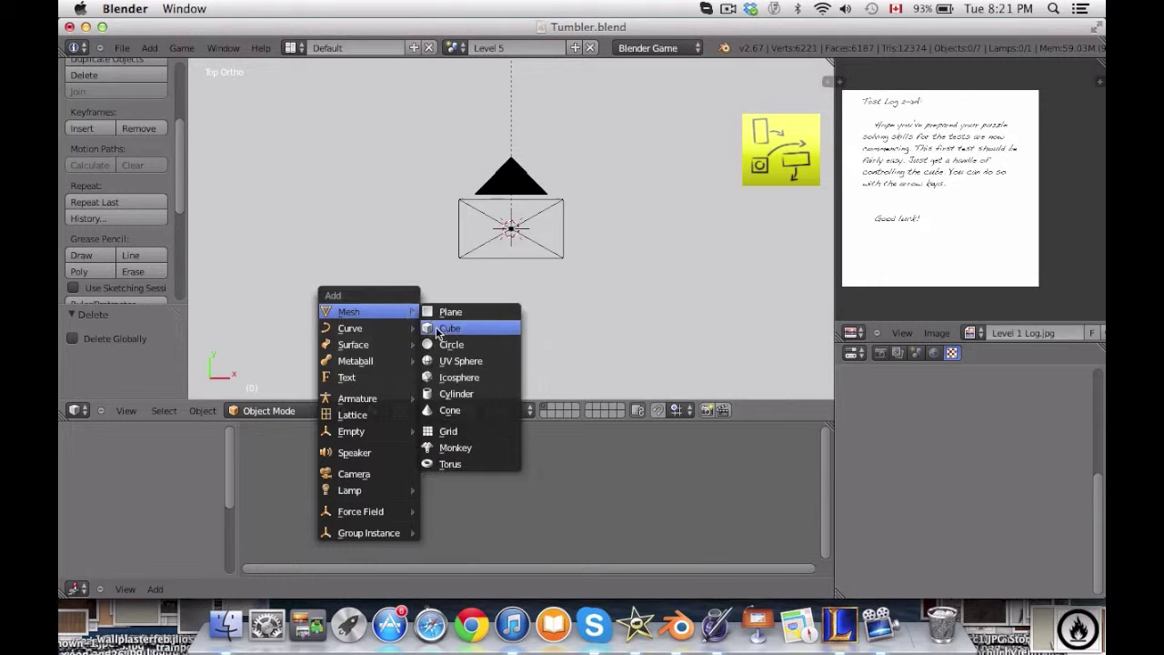
click(455, 392)
click(111, 355)
key(Return)
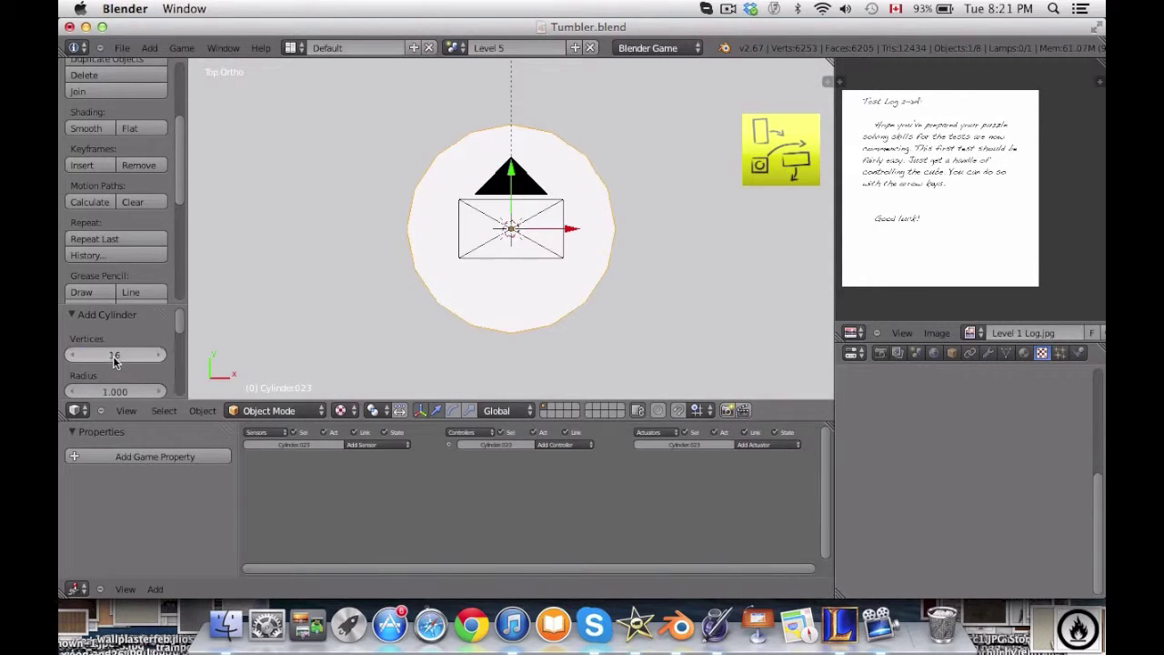
key(Tab)
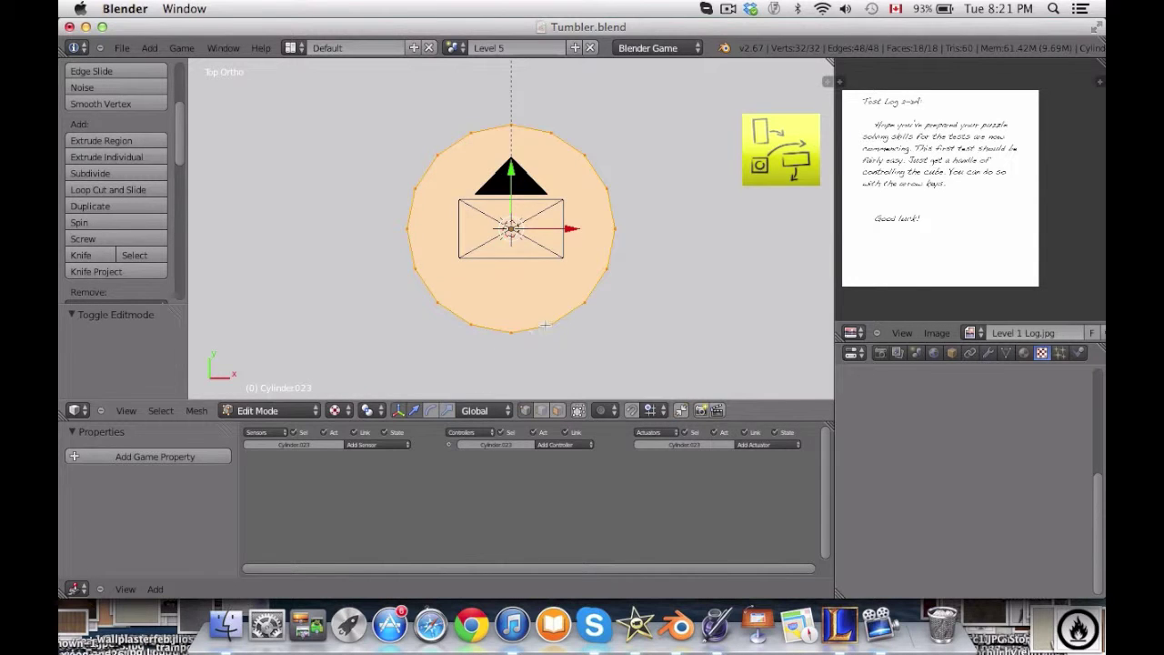
middle_drag(544, 324, 546, 216)
scroll(545, 216, down, 5)
key(Tab)
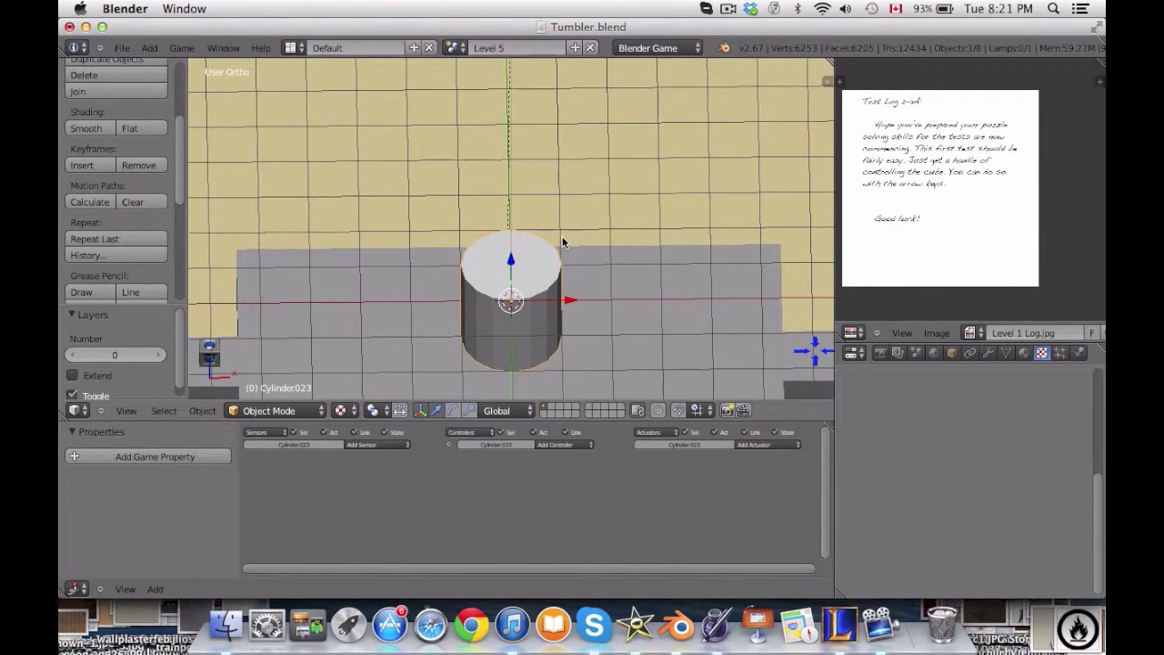
Scale the cylinder to about 0.213 along Z and by about 2.68 in X and Y to form a flat disc.
key(KP_1)
key(s)
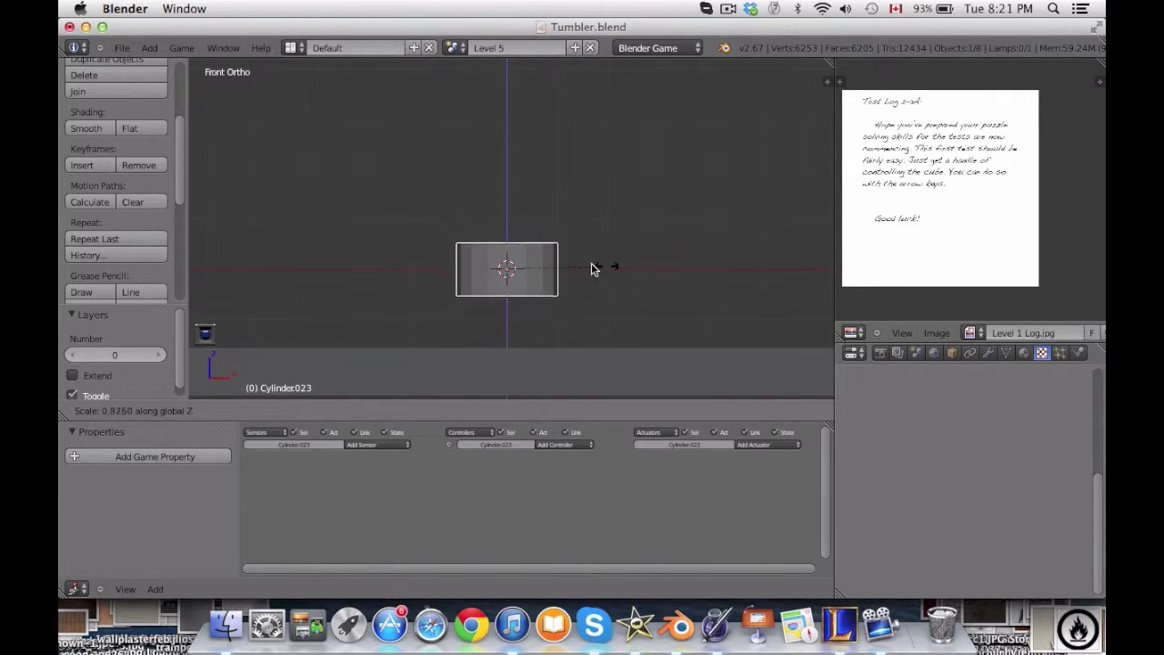
click(548, 269)
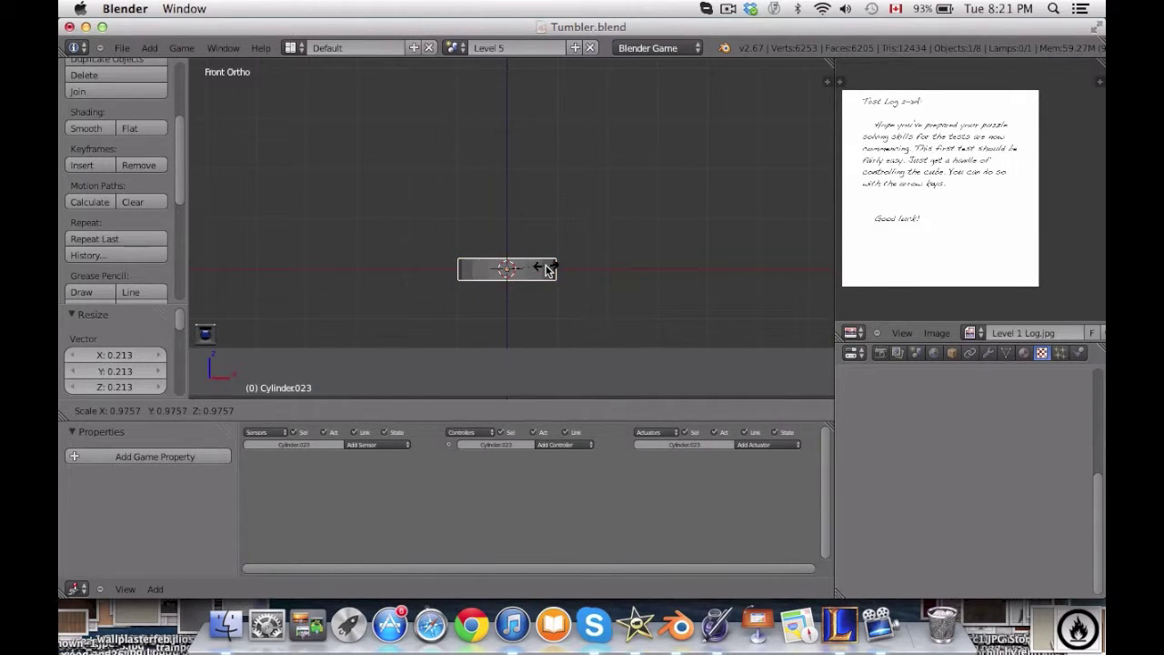
key(s)
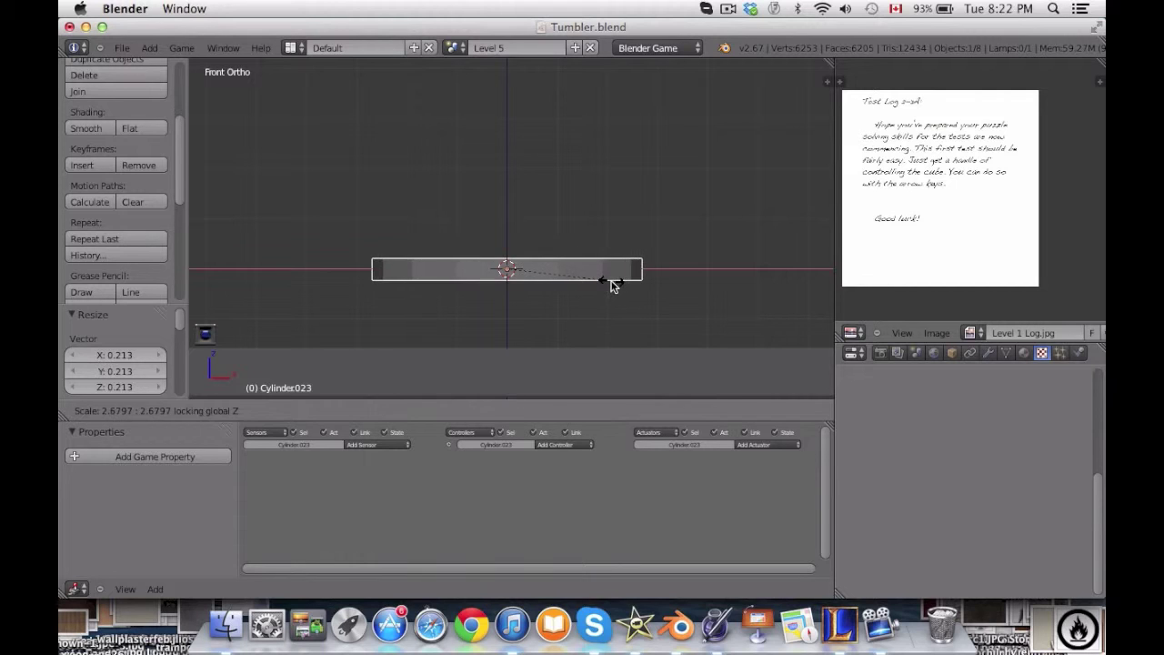
click(612, 280)
Move the disc about -2.317 along X toward the player cube and scale it by about 0.916 in X and Y.
key(KP_0)
key(g)
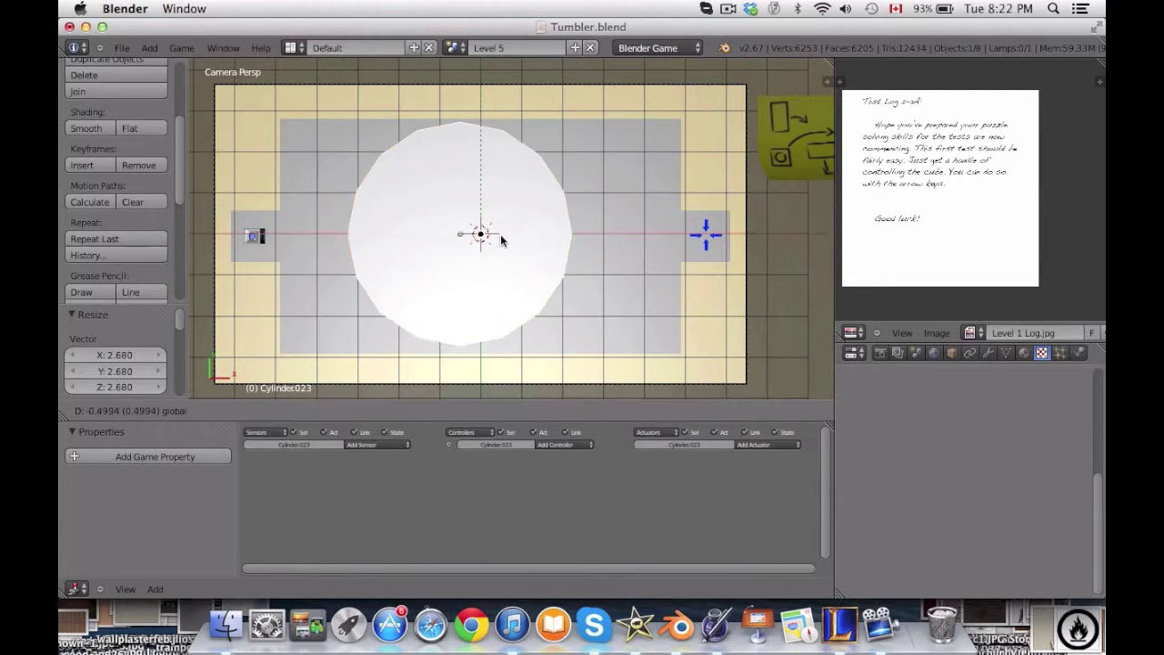
key(x)
click(442, 246)
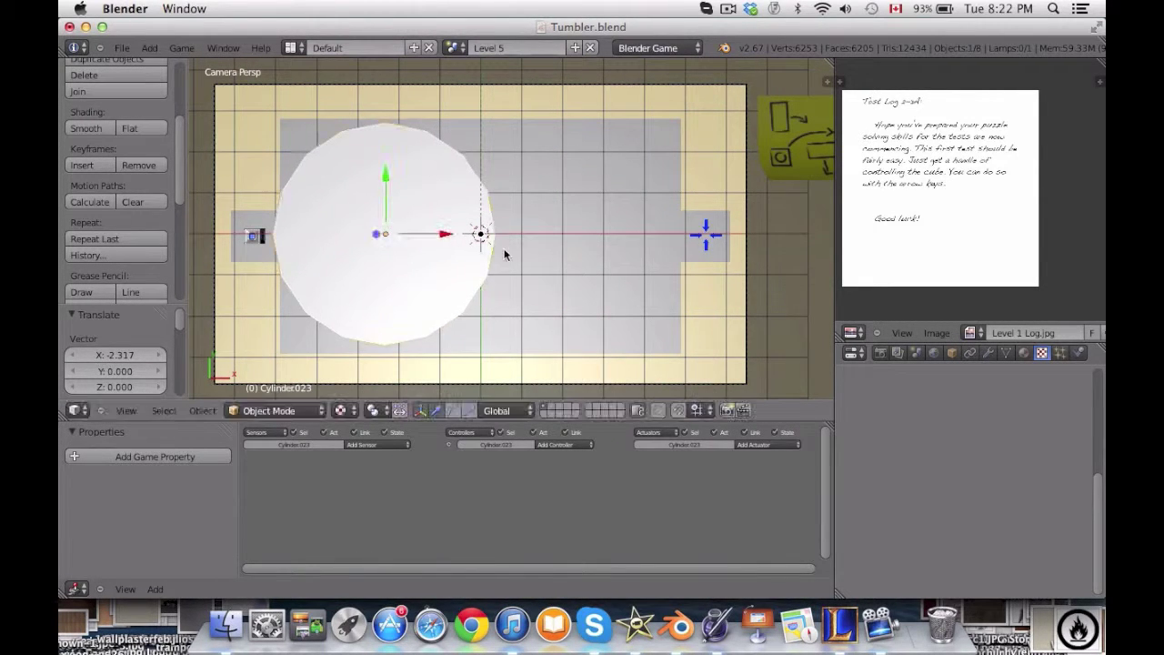
key(s)
right_click(498, 253)
key(s)
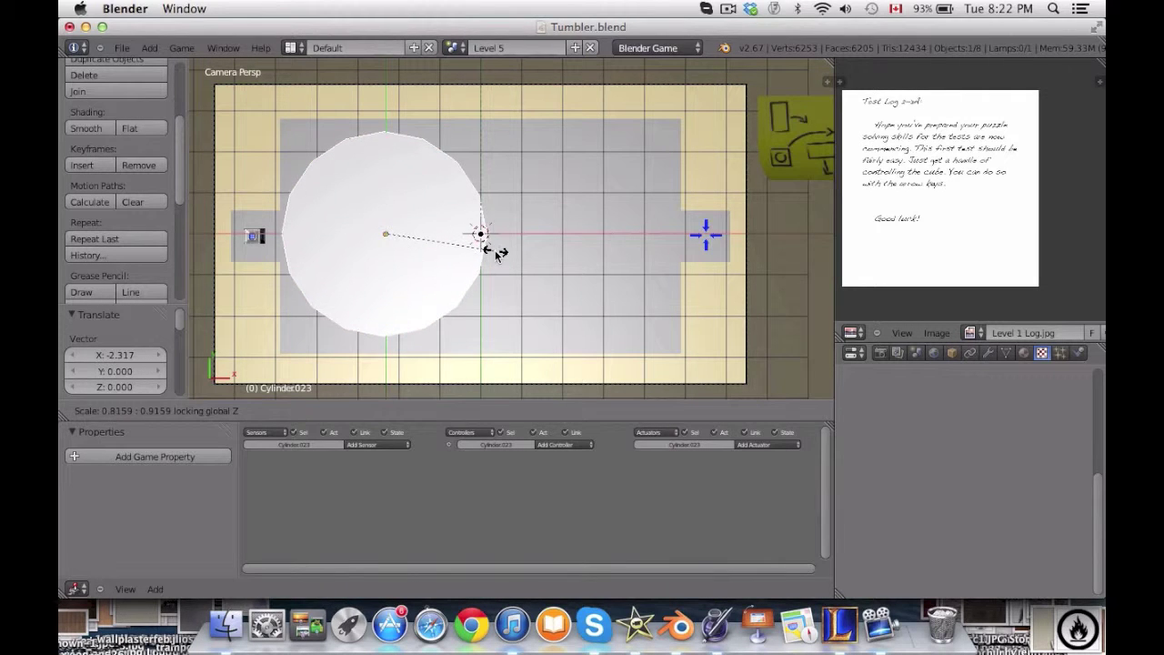
click(496, 257)
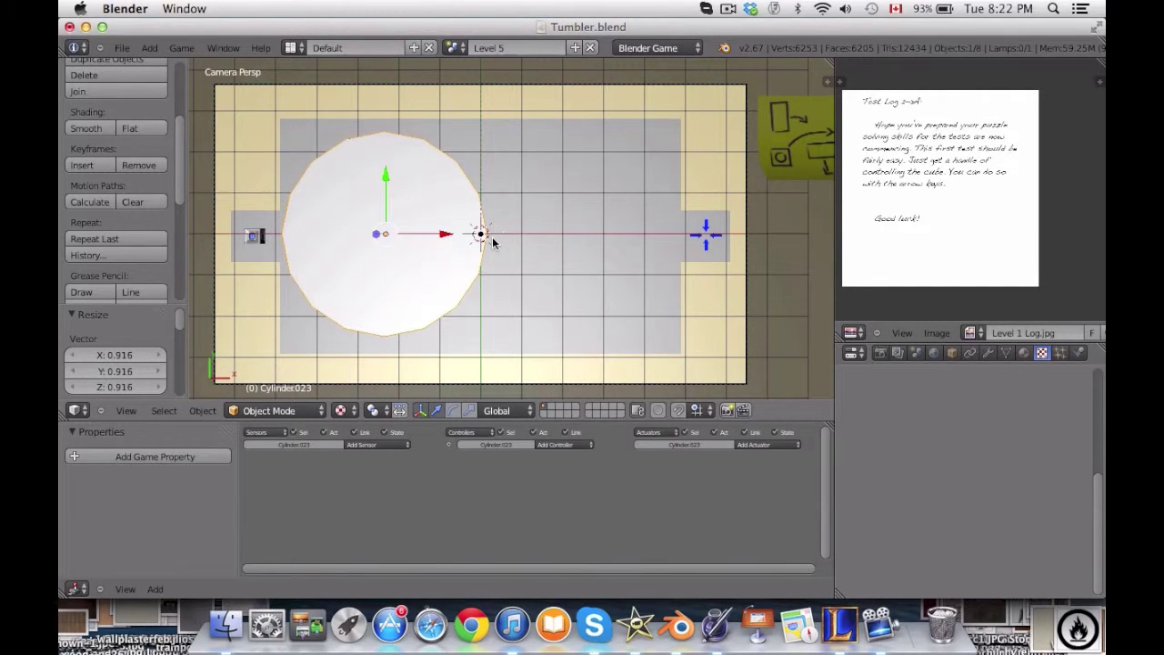
Duplicate the disc and place the copy about 4.914 along X, beside the original.
key(shift+d)
key(x)
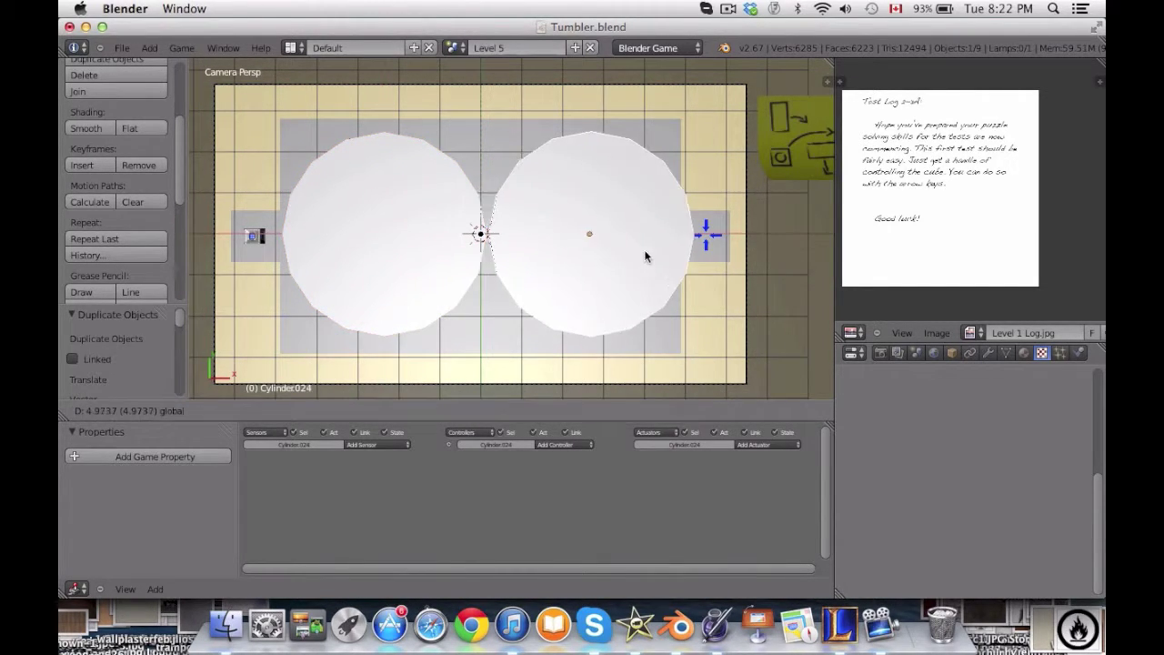
click(642, 258)
Select both discs and move them together about -0.16 along X.
shift+right_click(428, 246)
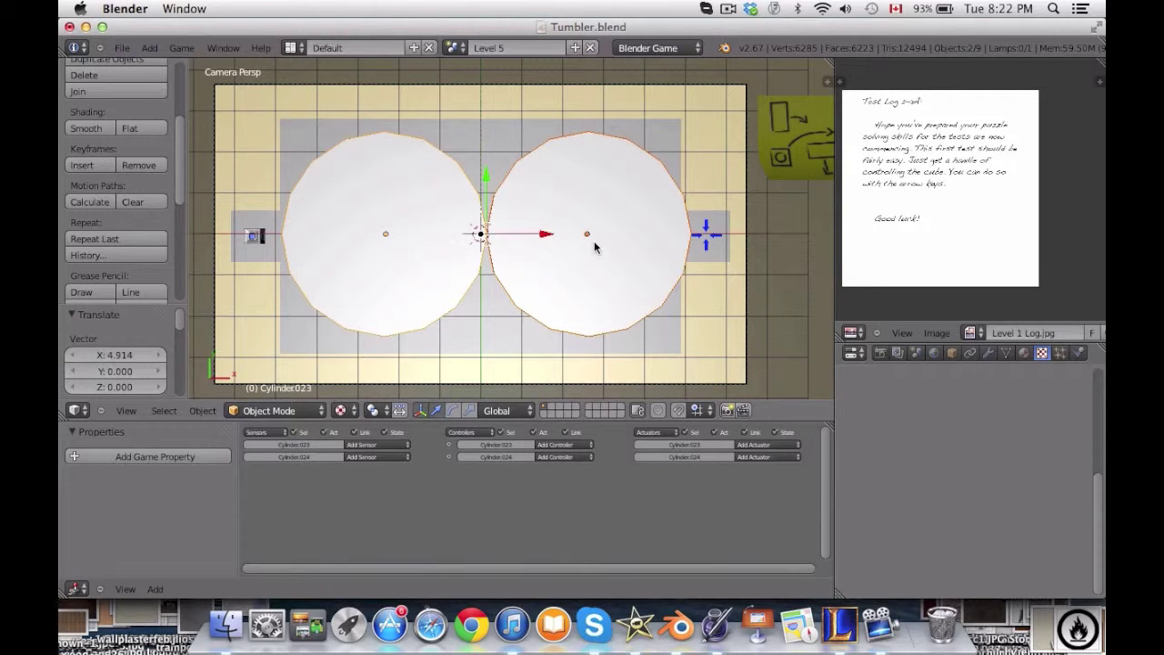
key(g)
key(x)
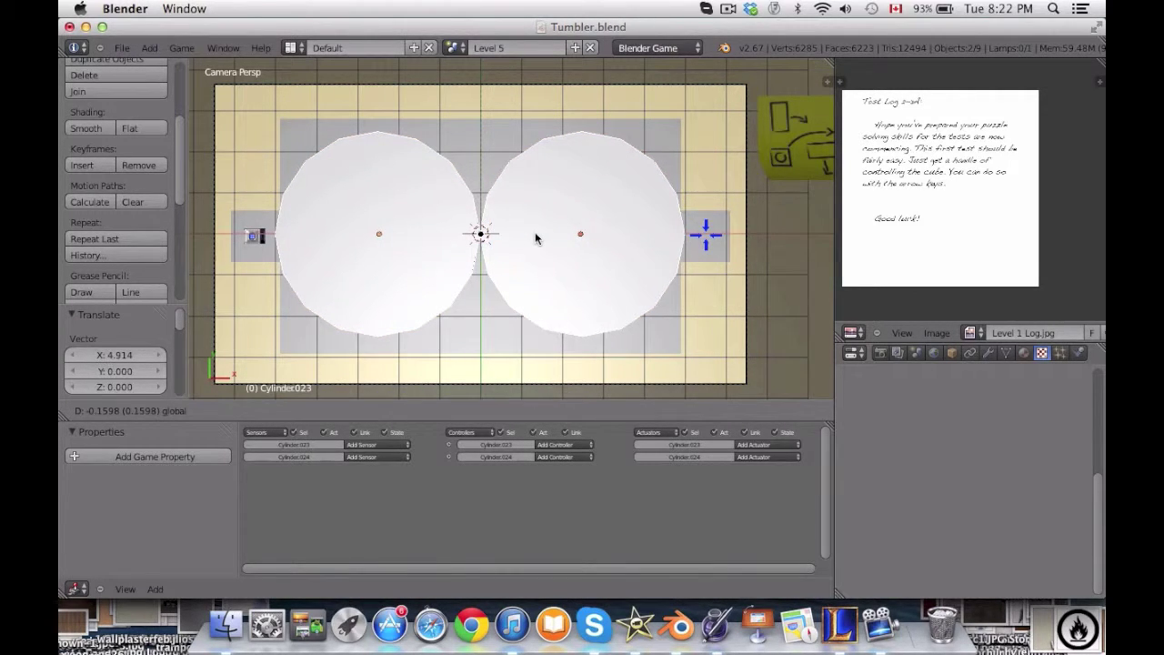
click(534, 238)
Delete the duplicate disc nearest the level's blue goal arrows.
right_click(595, 255)
key(x)
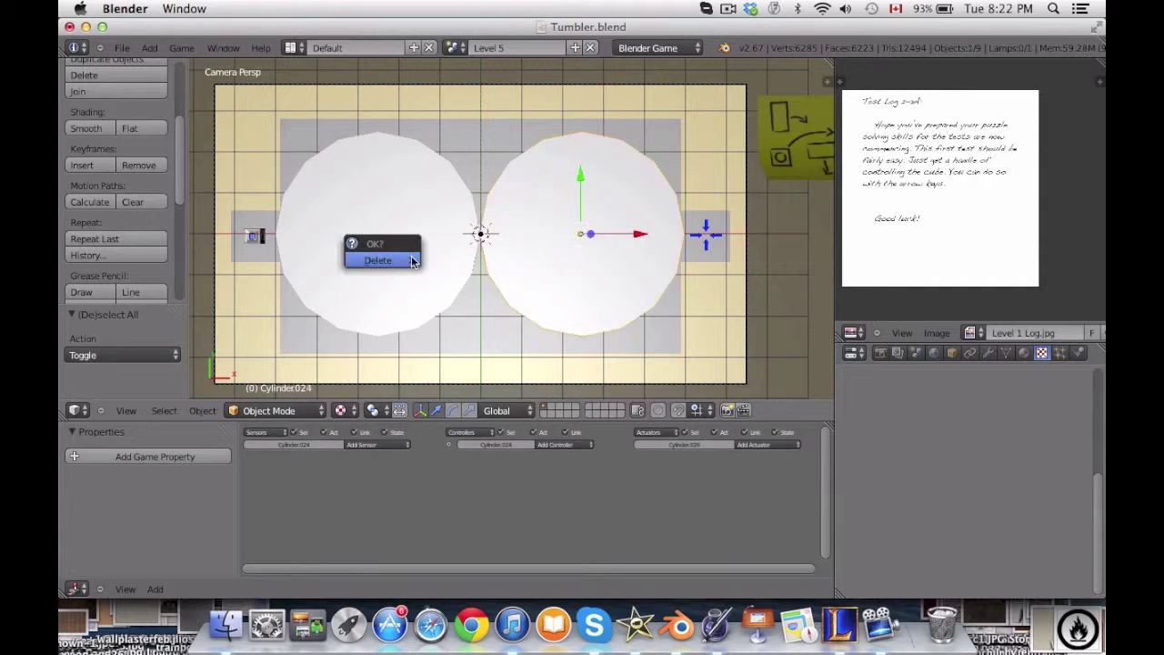
click(409, 262)
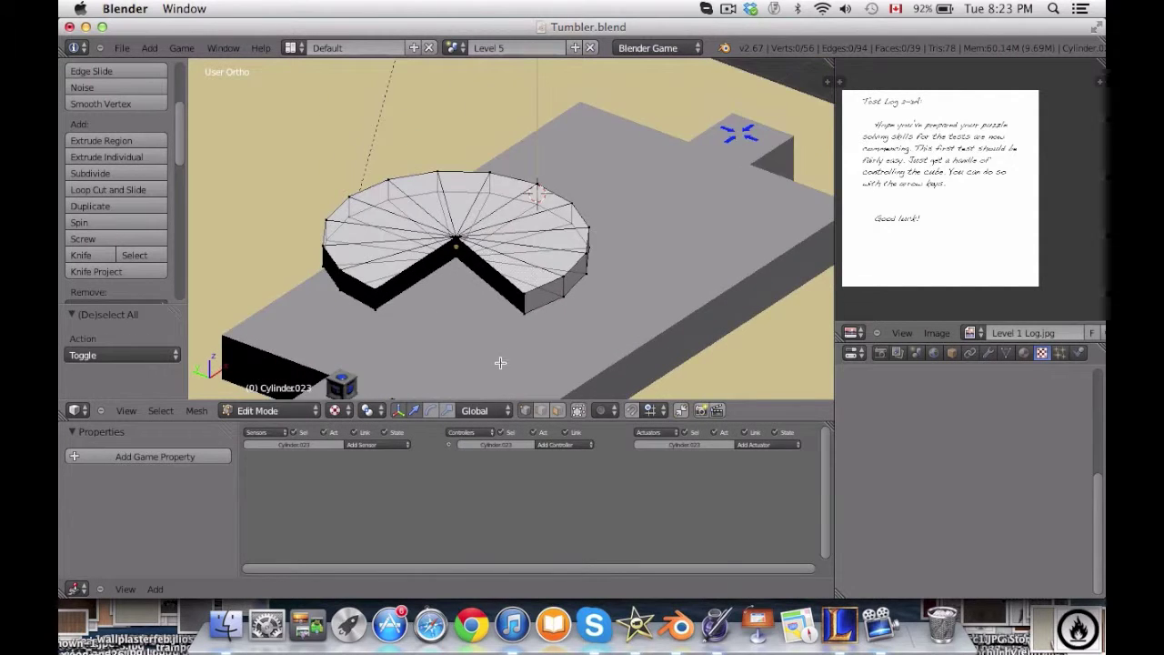
Fill the two open cut walls of the disc's wedge-shaped notch with faces.
key(KP_7)
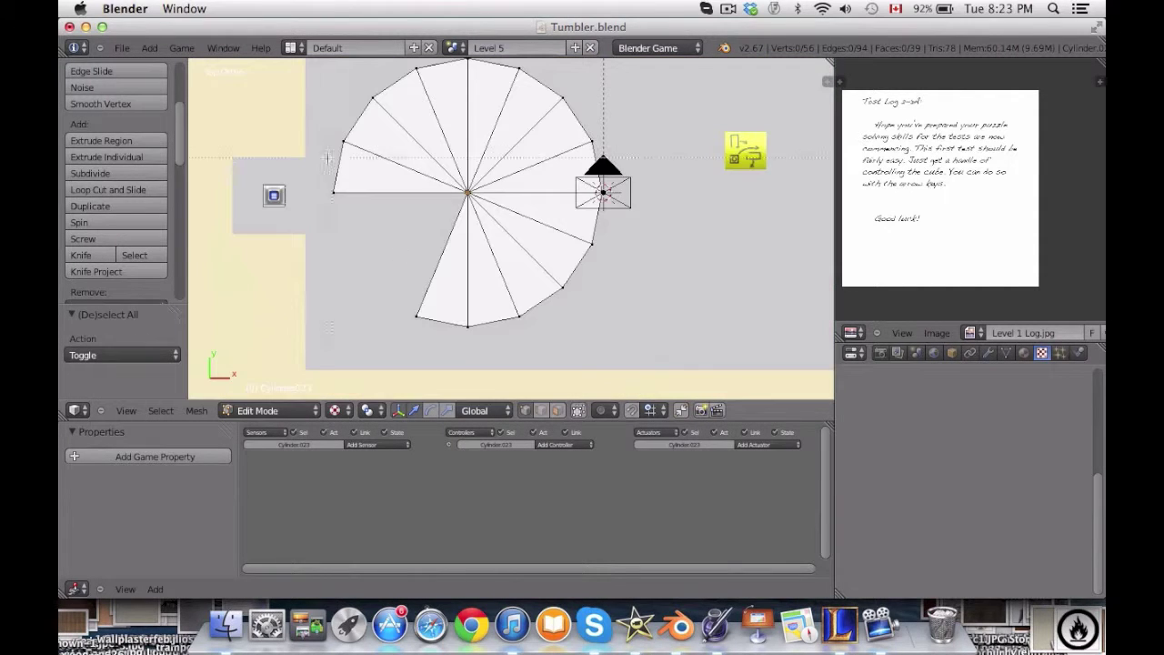
drag(474, 207, 475, 207)
key(f)
key(a)
middle_drag(441, 267, 561, 169)
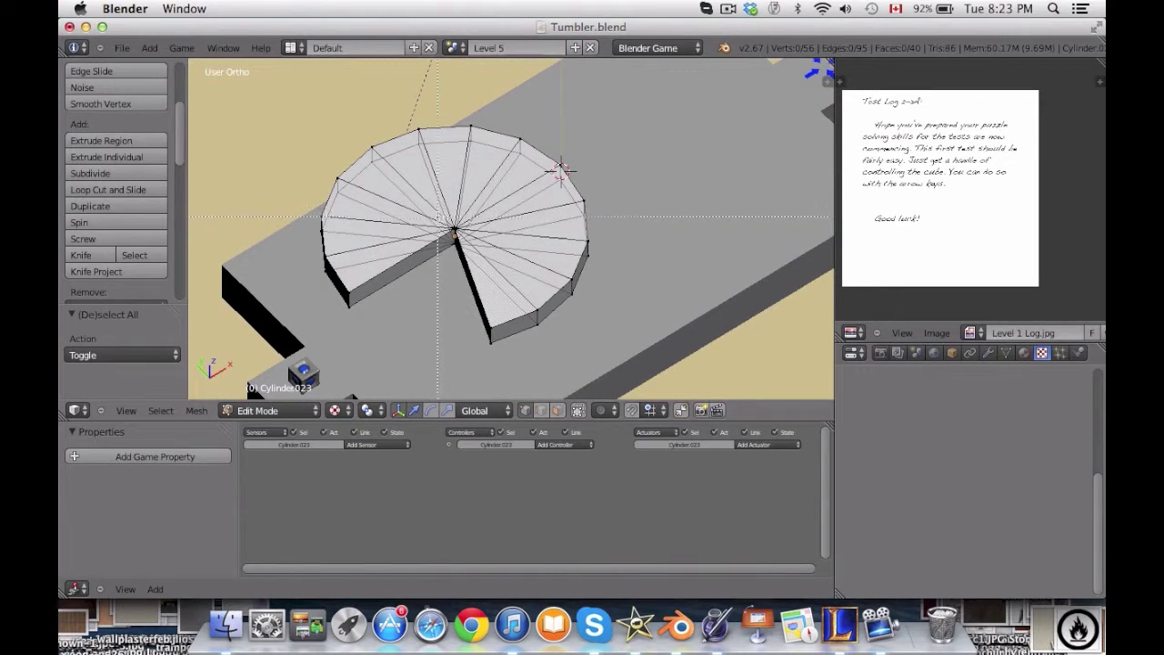
drag(437, 216, 508, 349)
key(f)
key(Tab)
middle_drag(512, 315, 563, 247)
Select the whole notched disc mesh and give it the yellow and black striped Material.042.
key(KP_7)
key(Tab)
key(a)
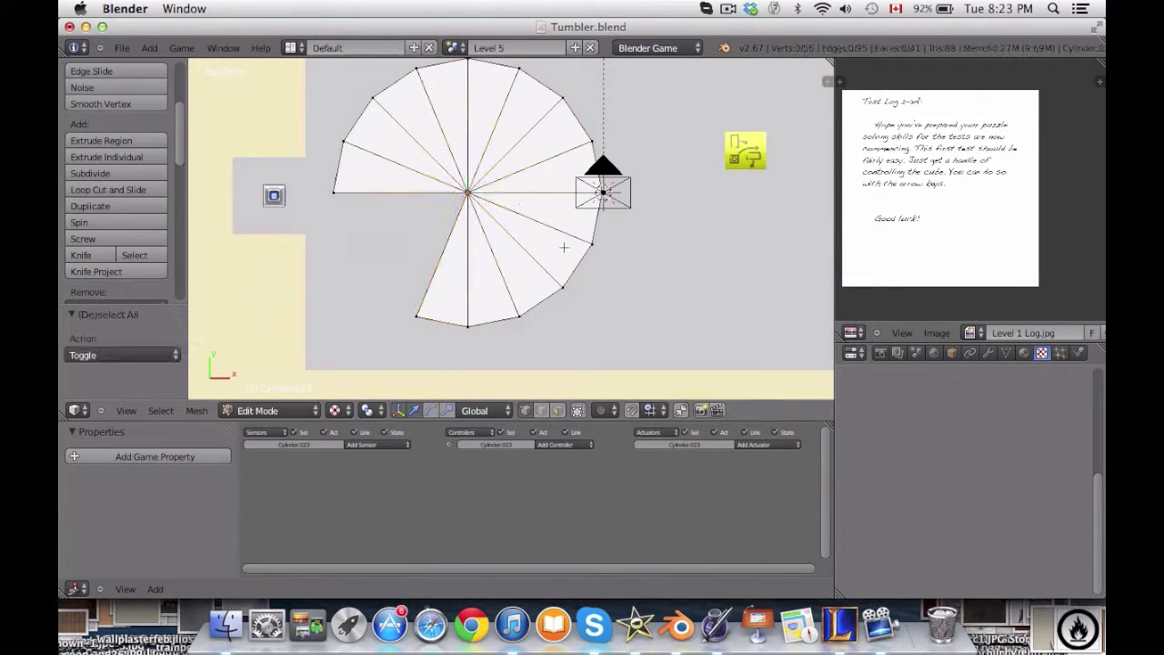
key(a)
click(1022, 354)
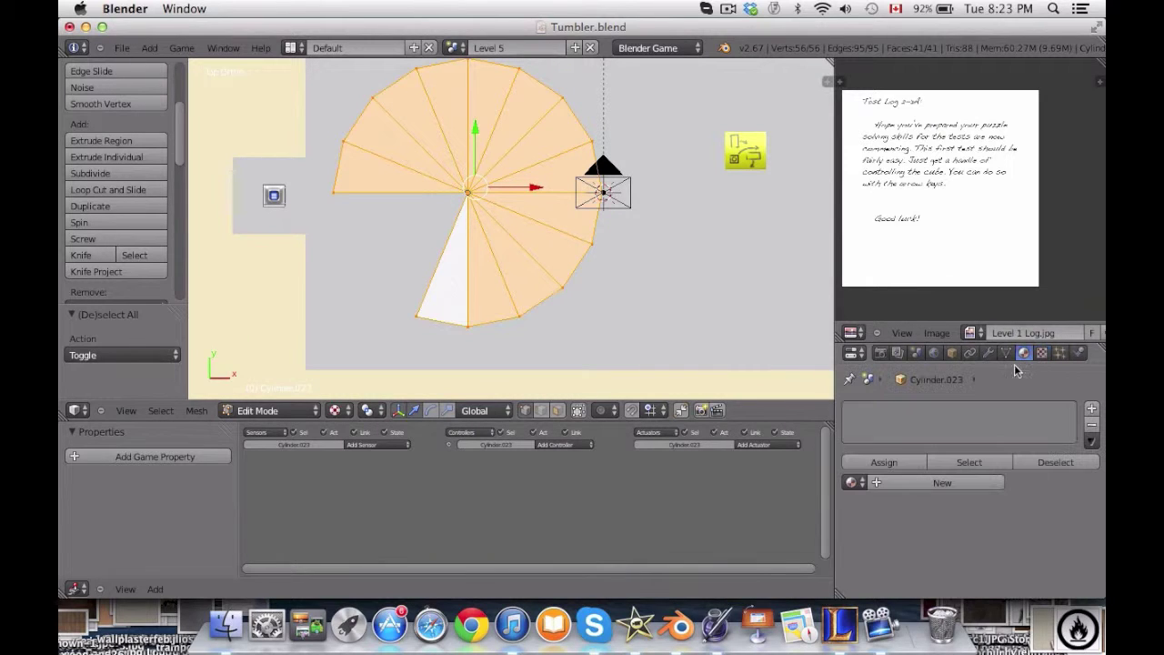
click(851, 483)
scroll(909, 455, down, 10)
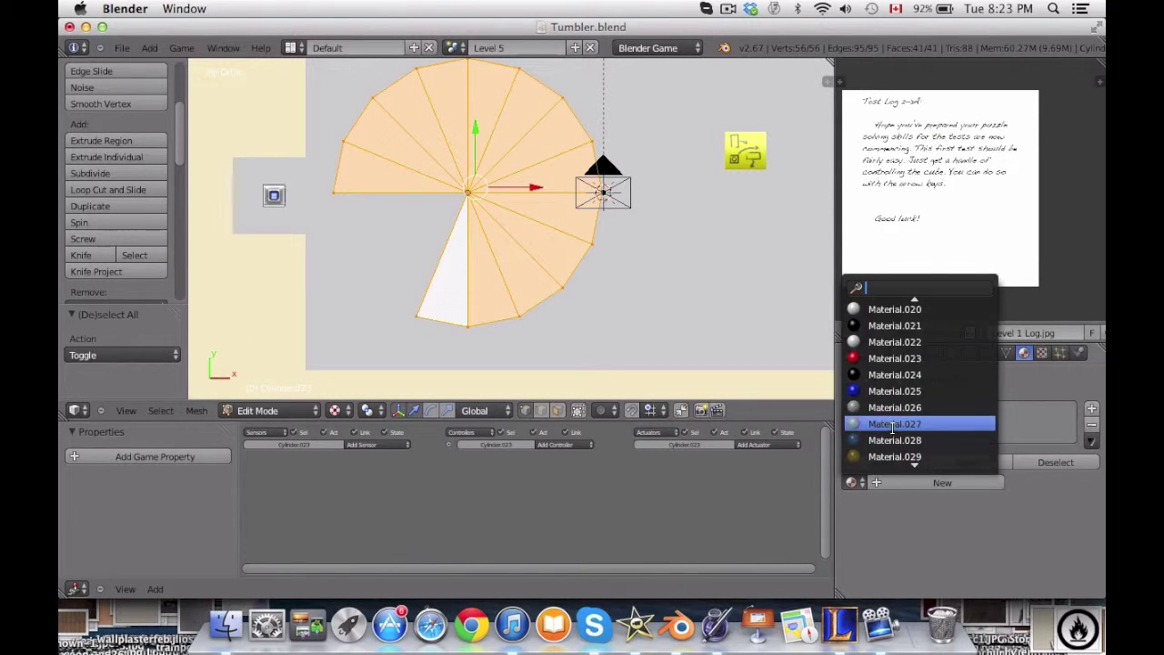
scroll(892, 427, down, 17)
click(886, 389)
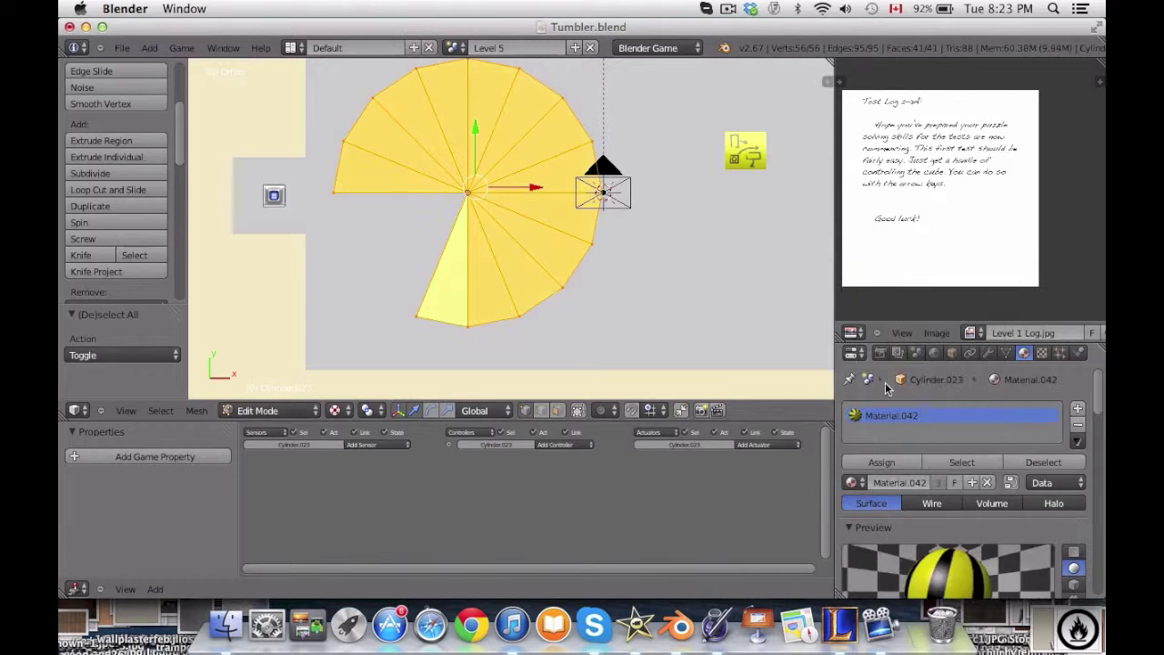
scroll(1000, 500, down, 8)
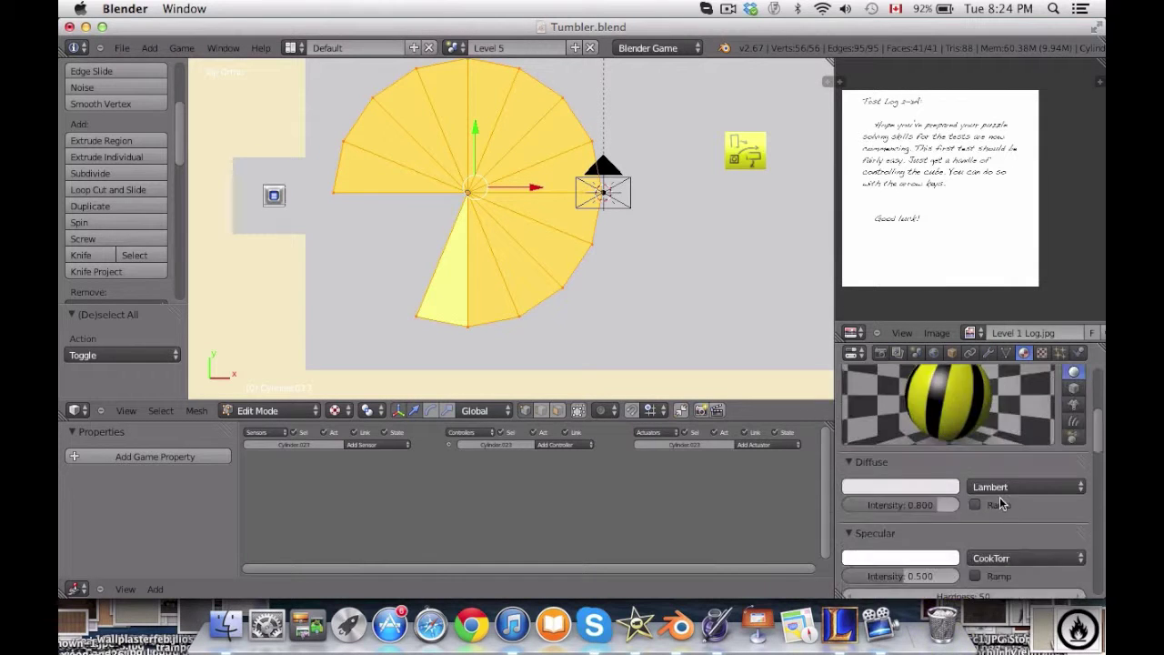
UV-map the whole notched disc with Project from View (Bounds) and assign the Death Obstacles.jpg image.
key(u)
click(702, 312)
key(u)
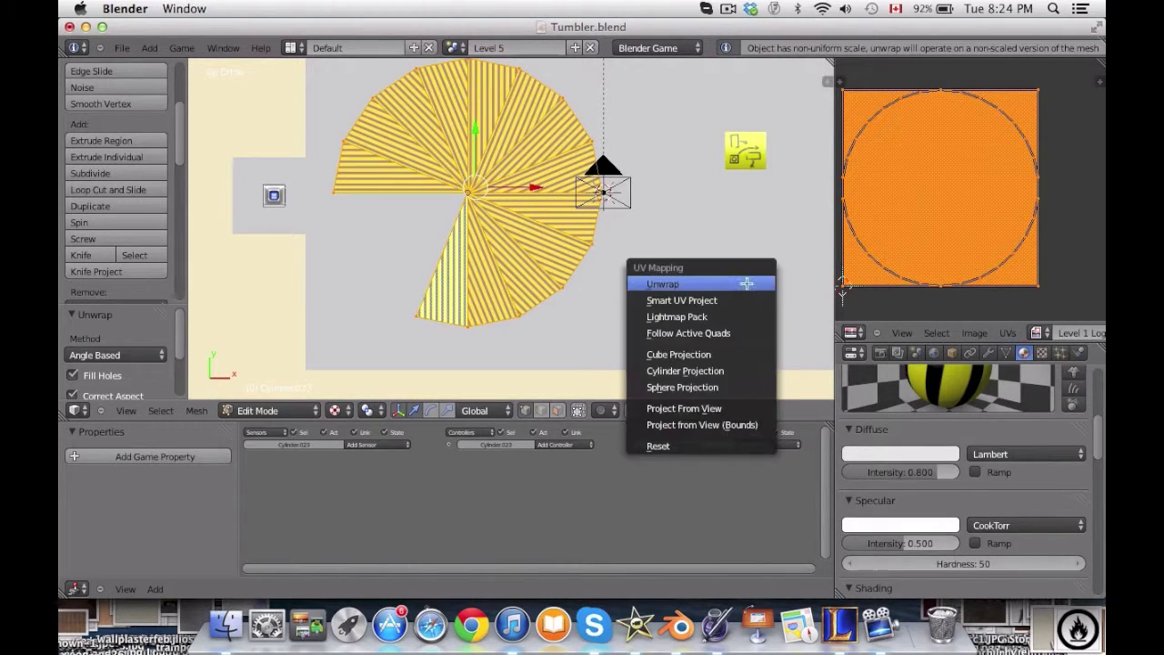
click(727, 424)
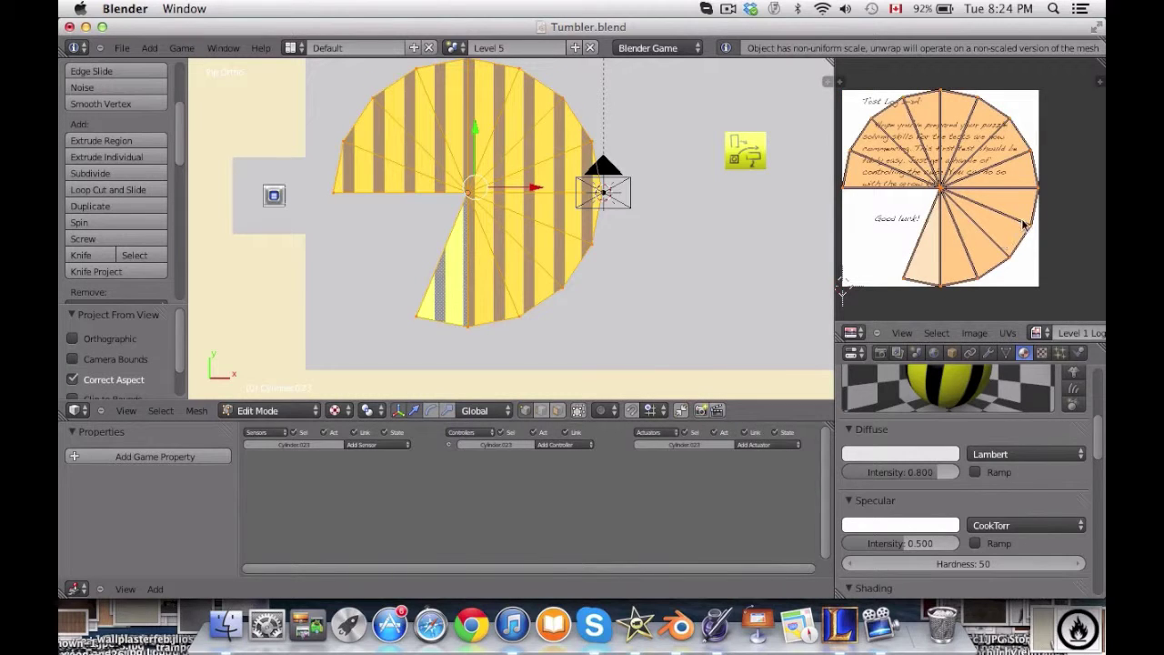
click(1041, 333)
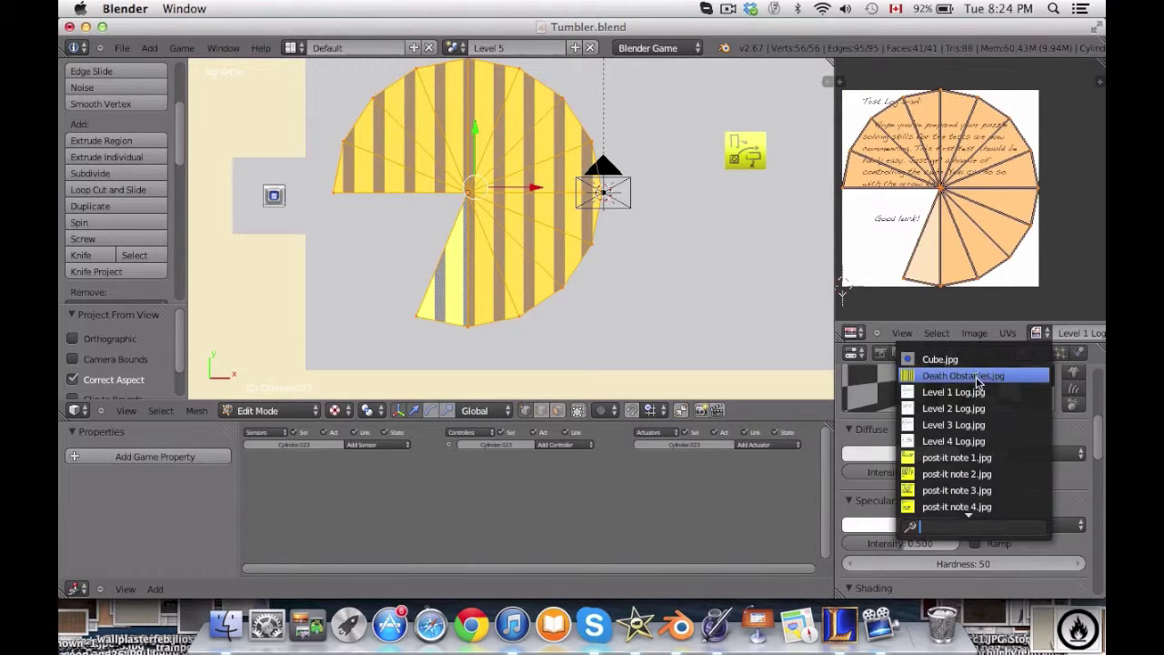
click(963, 374)
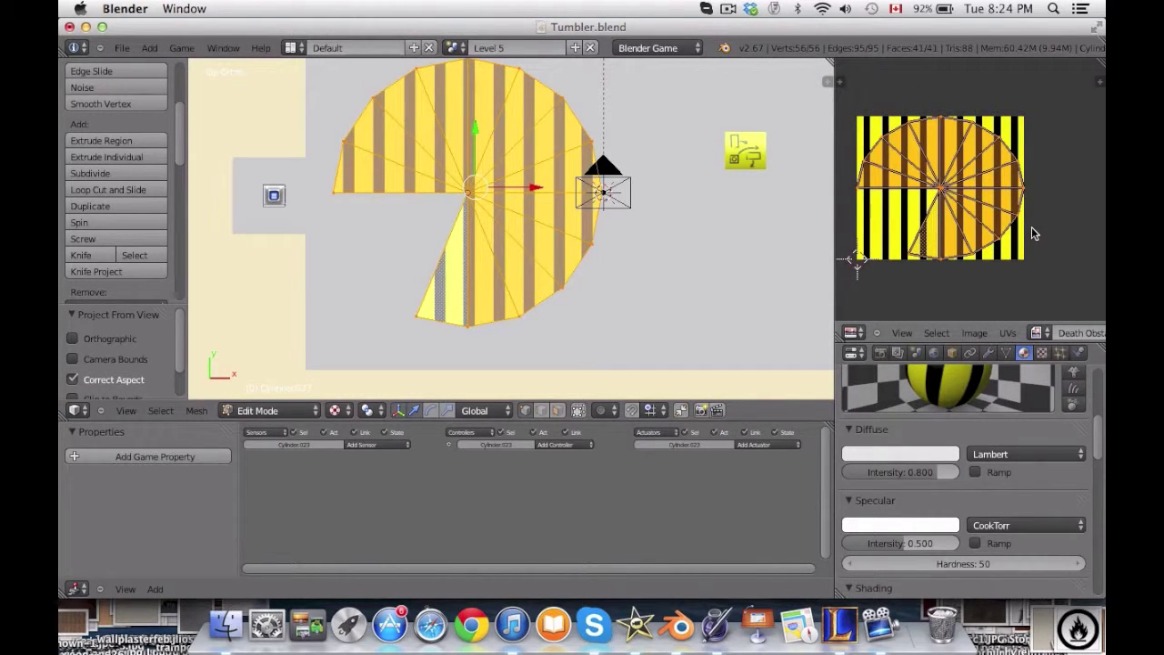
Rotate the disc's UV layout by 45 degrees so the stripes run diagonally, and return to Object Mode.
text(r45)
key(Return)
key(Tab)
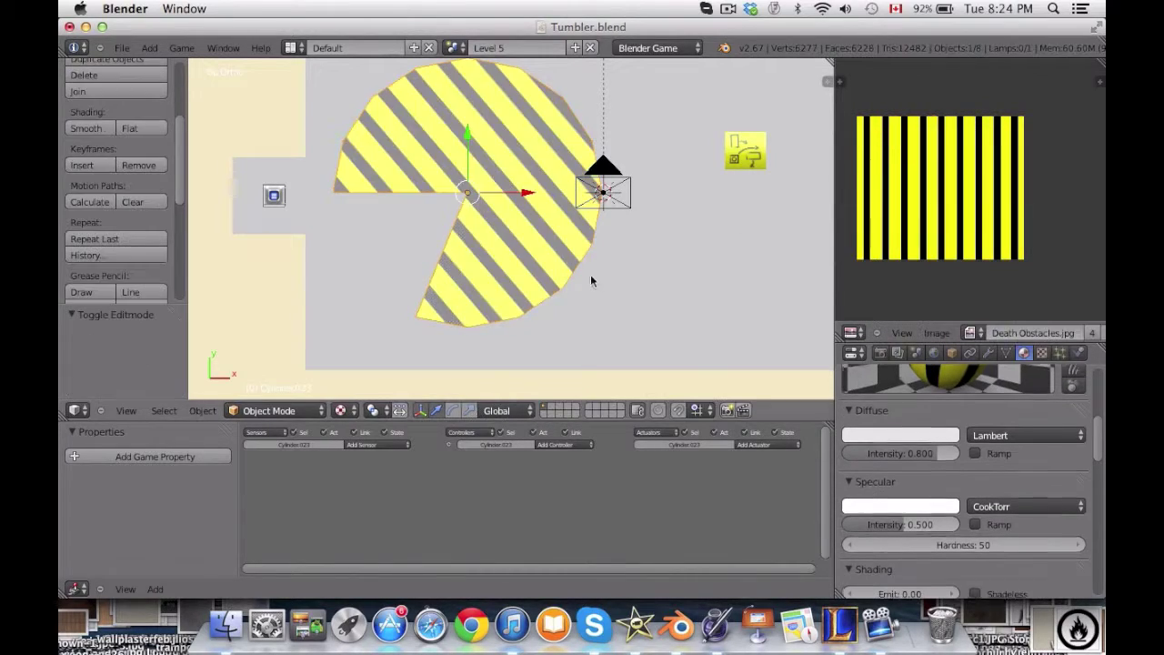
Lower the notched disc about 1.33 along Z onto the platform.
middle_drag(590, 274, 502, 262)
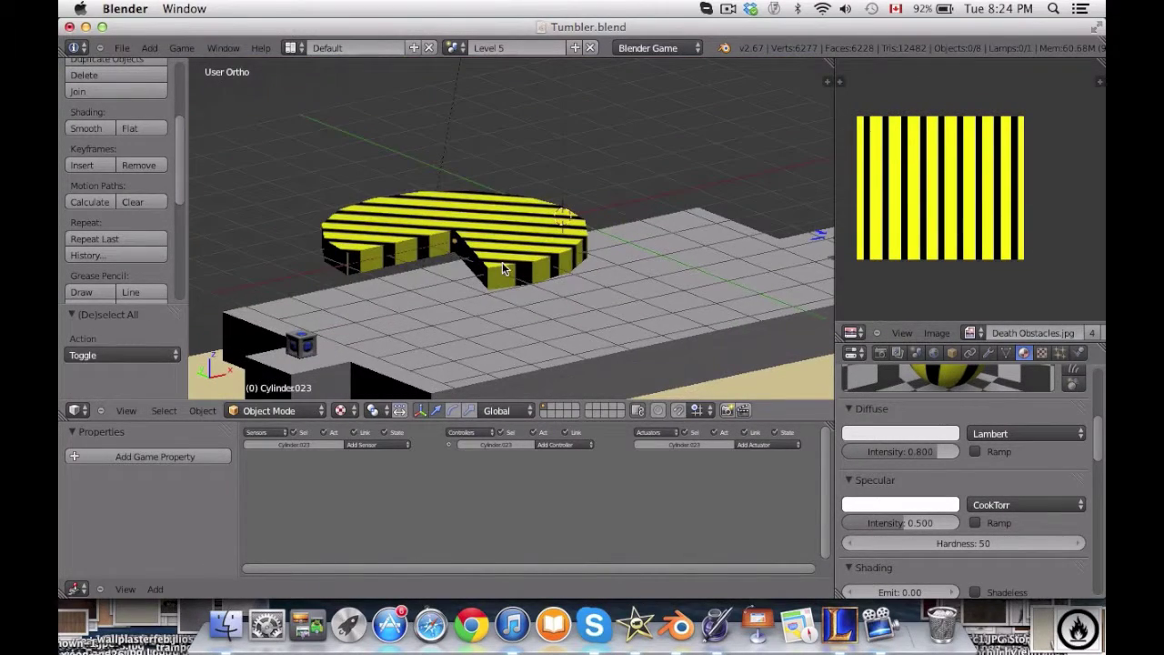
key(a)
key(g)
key(z)
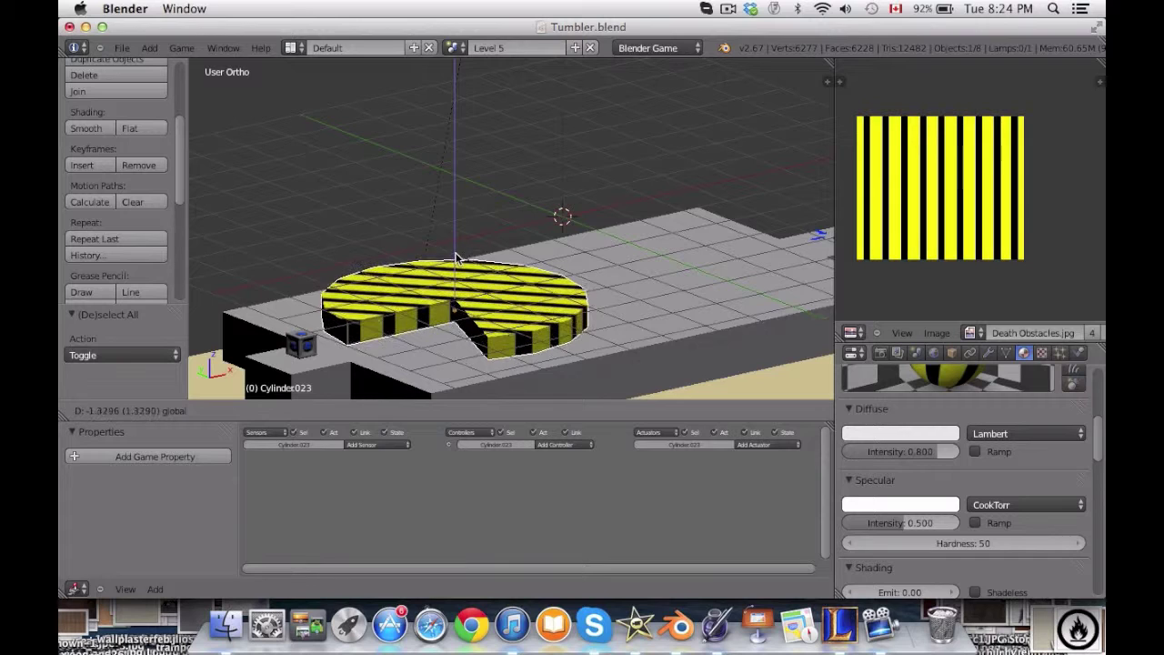
click(457, 263)
key(KP_0)
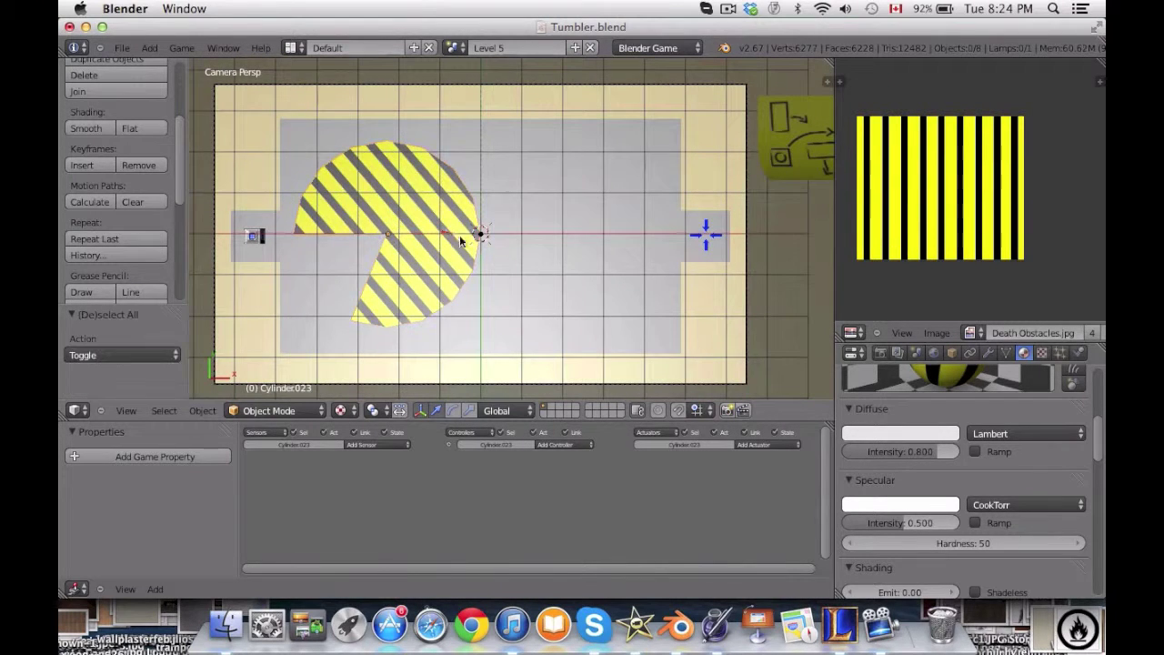
Scale the notched disc up uniformly by a factor of 1.145.
right_click(446, 231)
key(s)
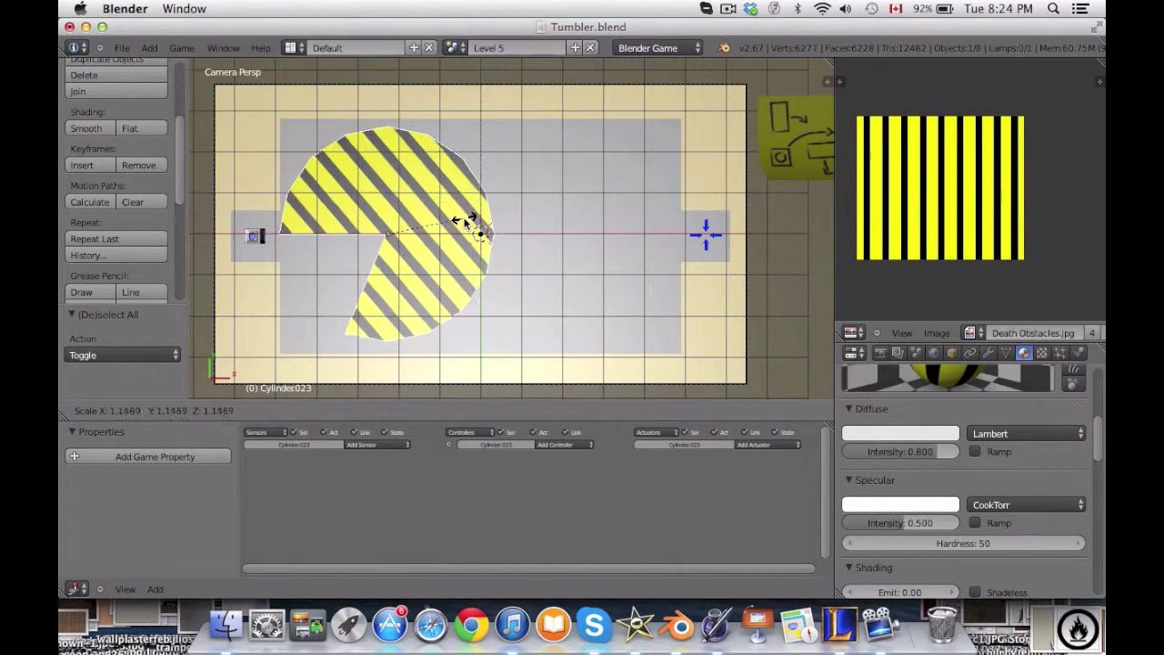
click(463, 224)
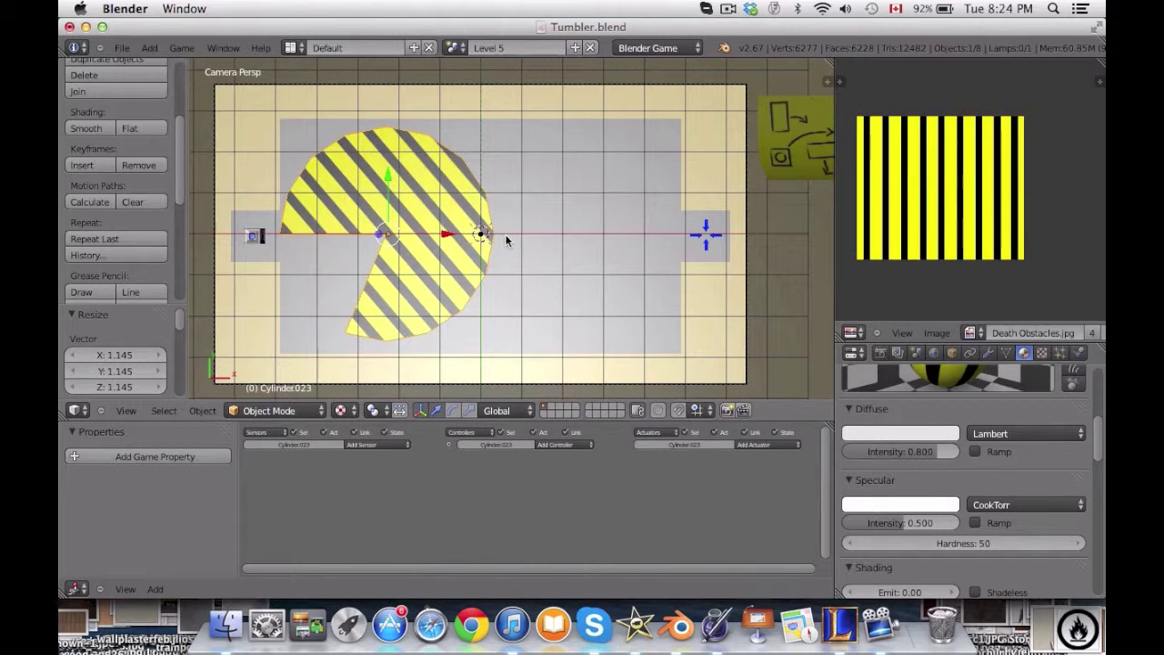
Narrow the platform's wide middle section by scaling its two outer long edges to about 0.74 along Y.
right_click(508, 219)
key(Tab)
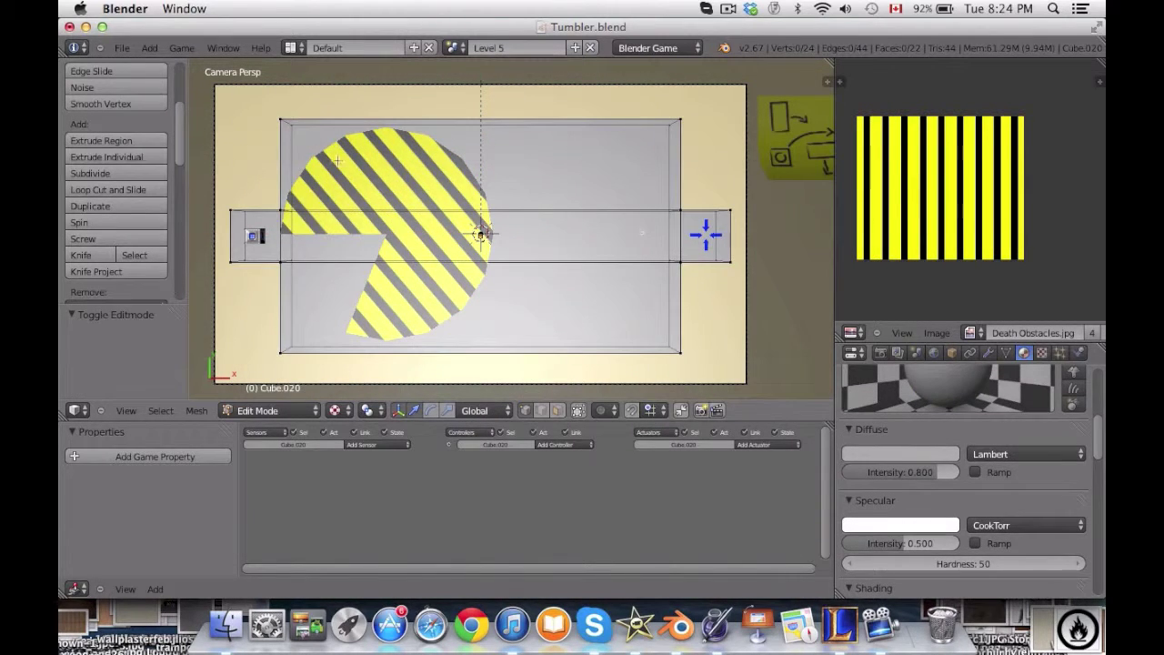
key(b)
drag(276, 111, 694, 154)
key(b)
drag(275, 332, 733, 380)
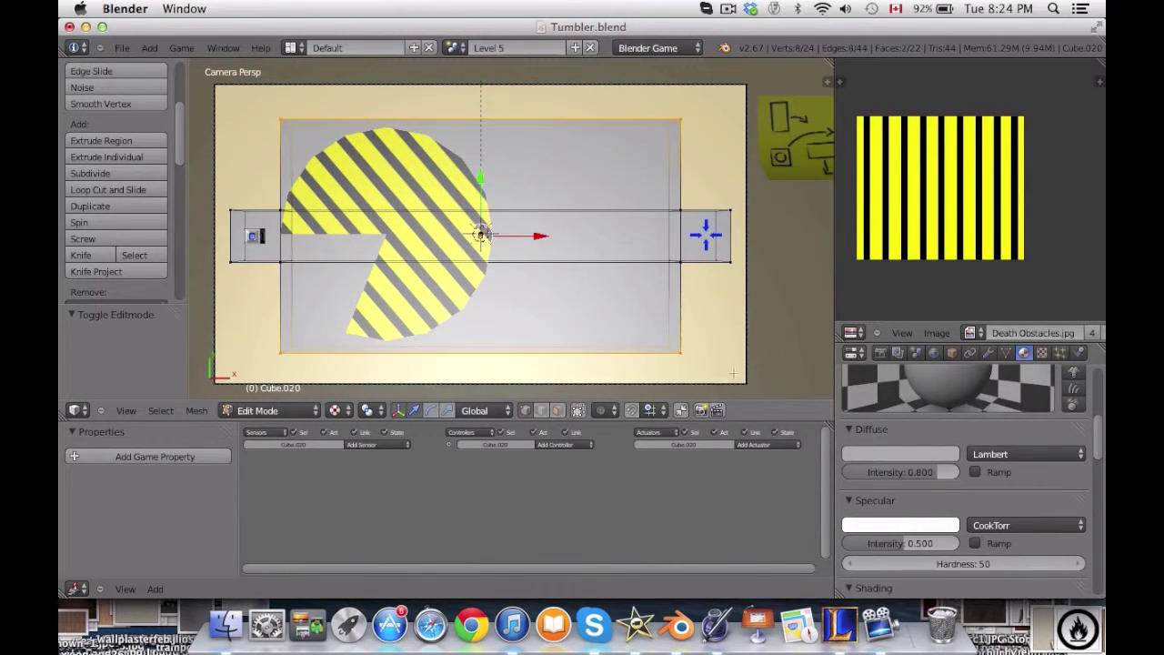
key(s)
key(z)
key(Escape)
key(s)
key(y)
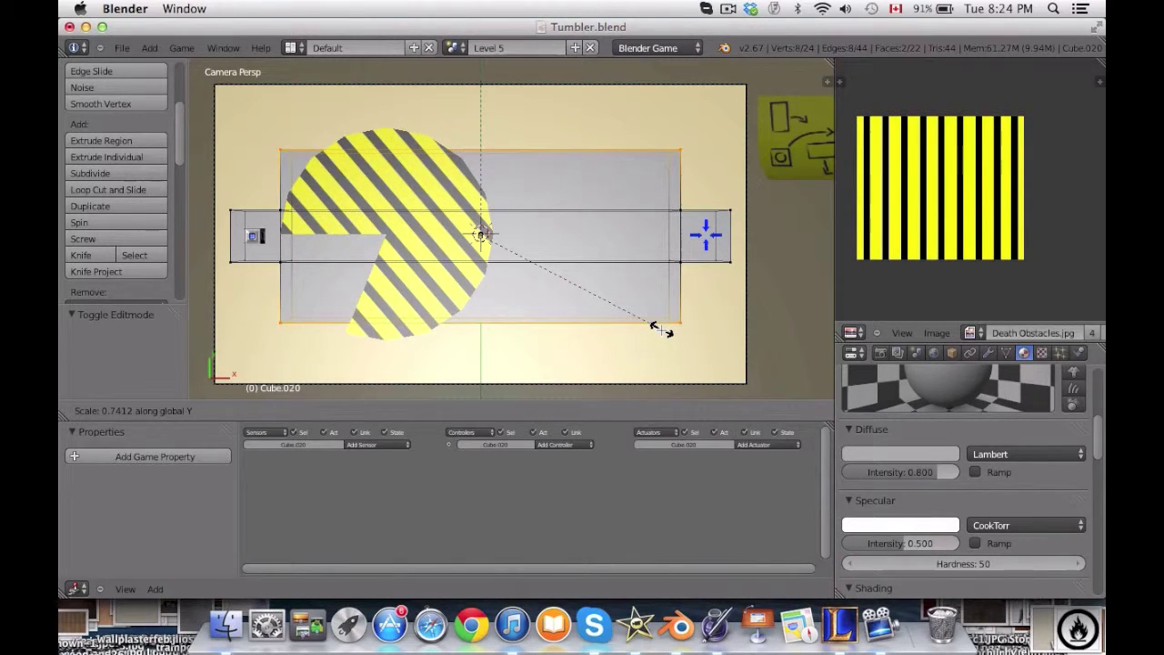
click(660, 331)
key(Tab)
Move the notched disc about -0.11 along X, towards the player cube.
right_click(464, 264)
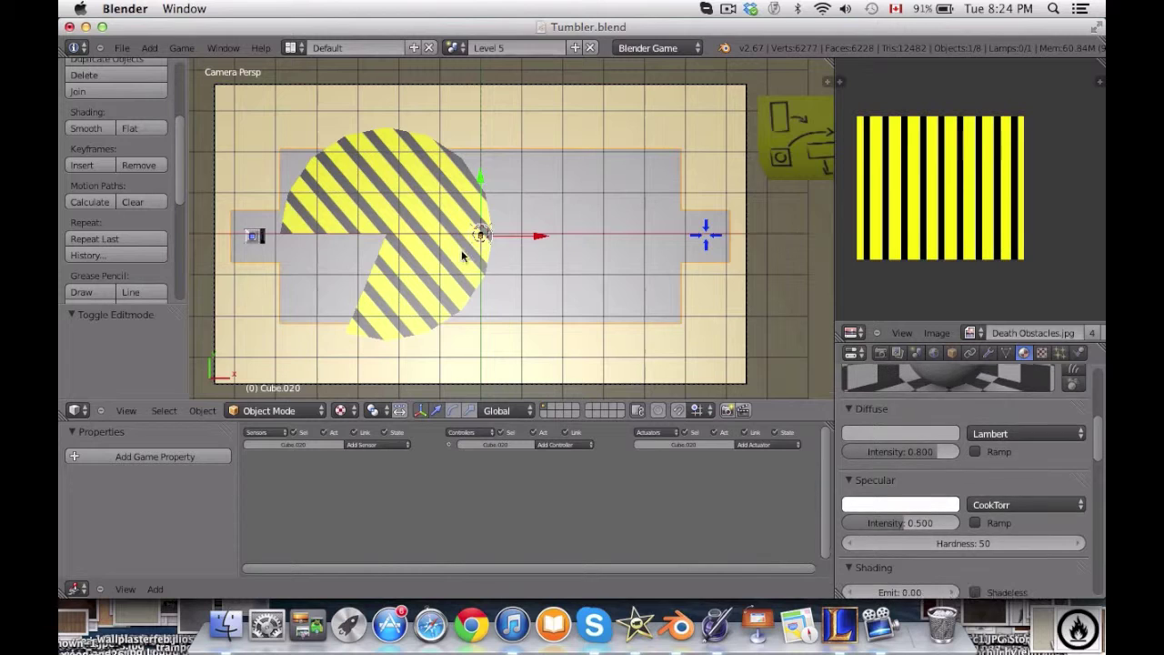
key(shift+d)
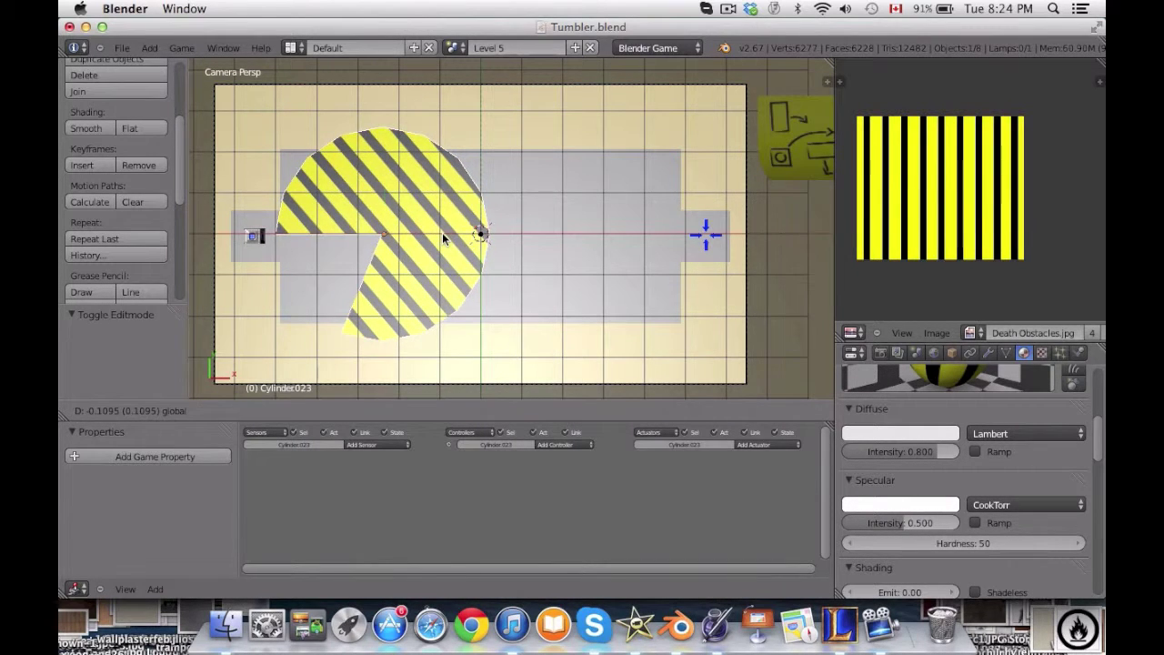
click(442, 233)
drag(442, 232, 646, 251)
key(x)
click(509, 257)
Scale the notched disc down uniformly to about 0.94 of its size.
right_click(495, 235)
key(s)
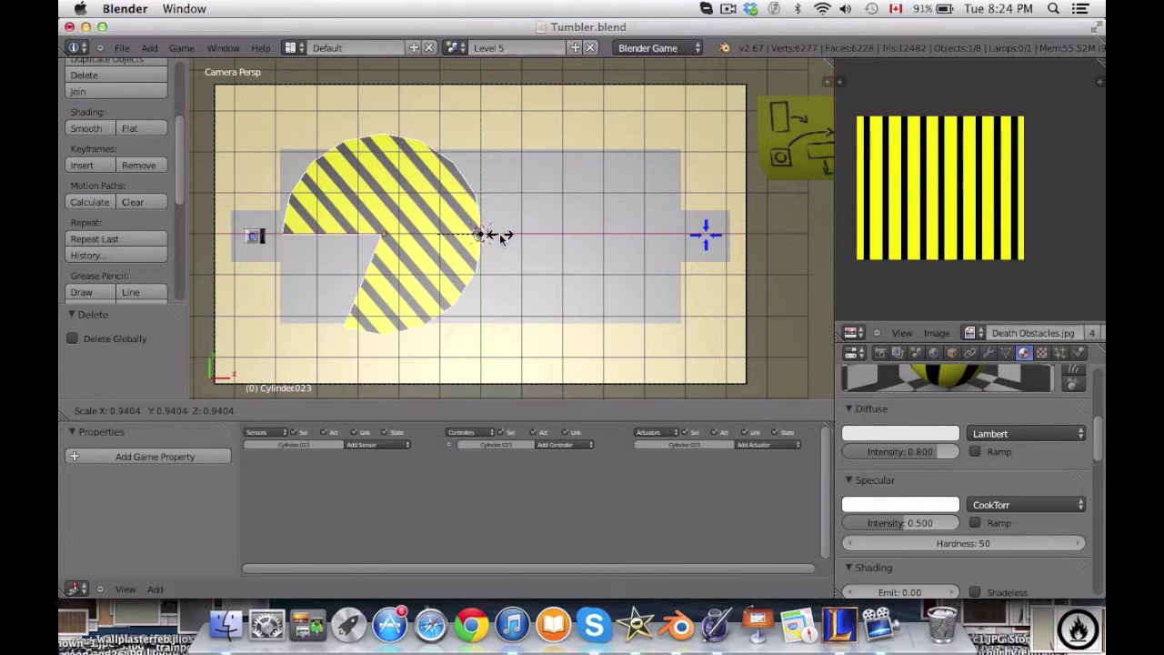
click(496, 240)
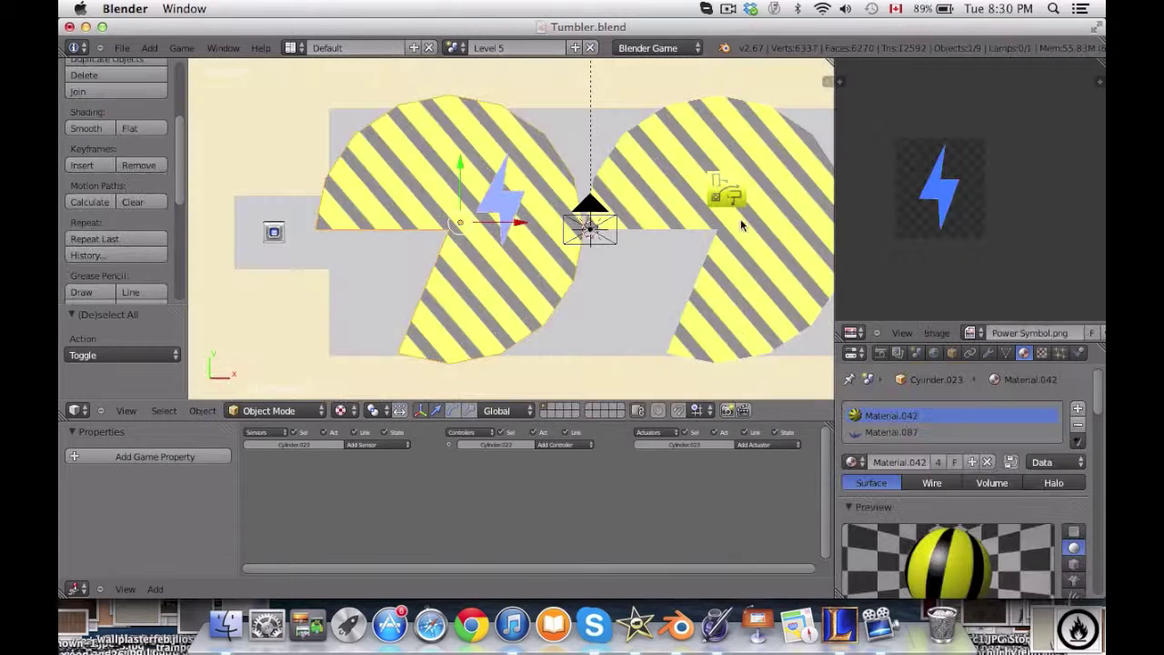
Delete the plain striped disc copy on the goal side of the platform.
right_click(741, 226)
key(x)
click(700, 236)
Duplicate the disc bearing the lightning symbol and place the copy beside it along X, on the goal side of the platform.
right_click(522, 213)
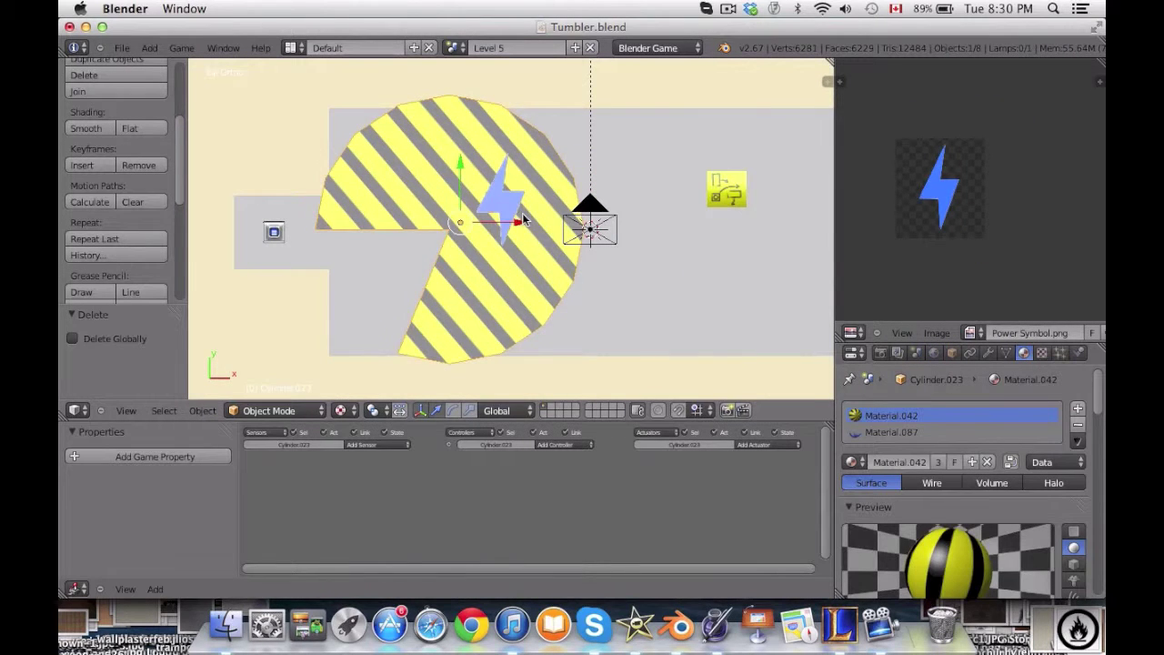
key(shift+d)
click(522, 214)
shift+middle_drag(559, 240, 479, 243)
drag(436, 228, 708, 230)
click(707, 227)
key(a)
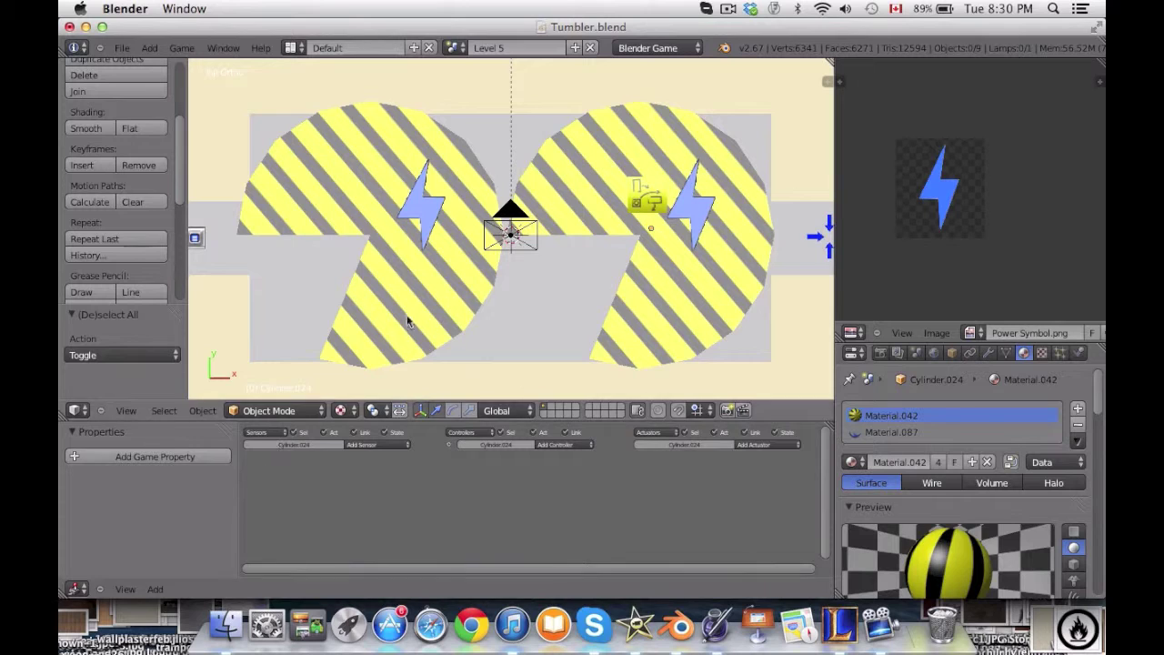
Add a Keyboard sensor triggered by the Spacebar to the disc nearest the player cube.
click(391, 445)
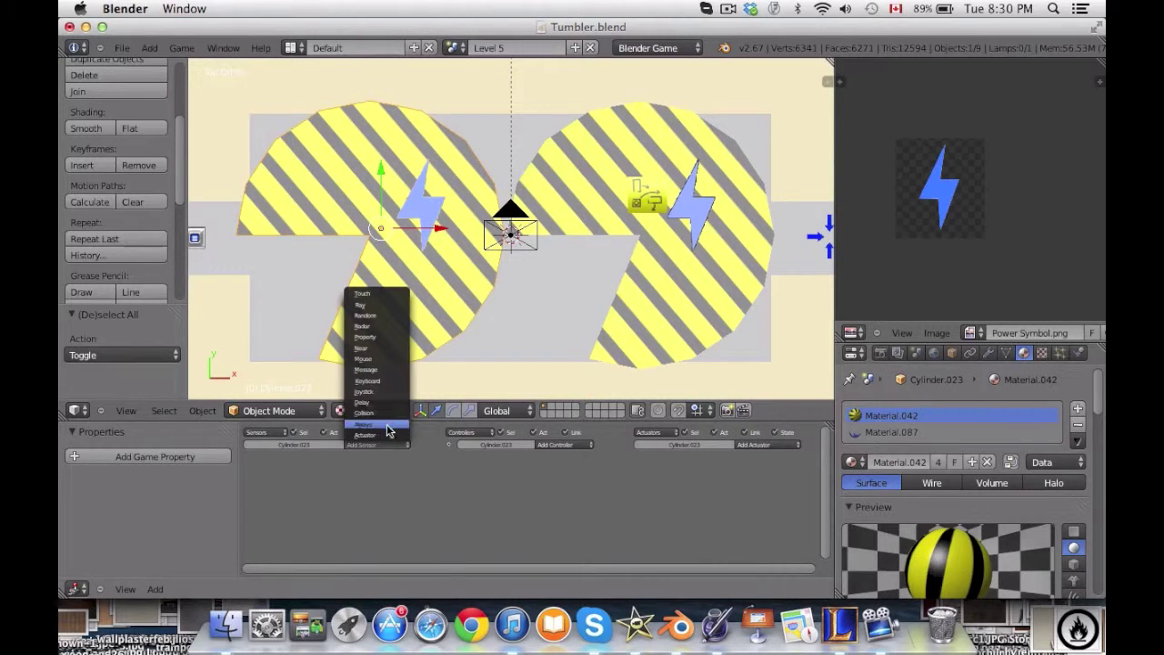
click(382, 381)
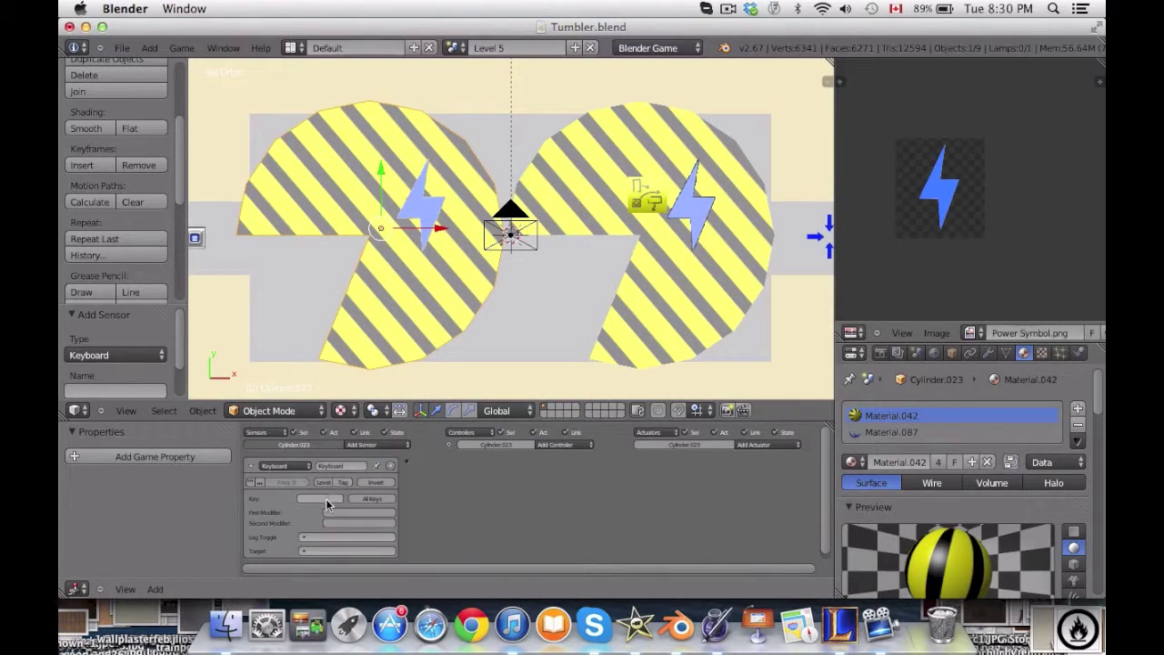
key(space)
Add a Simple Motion actuator with a Z rotation of -1° to the disc nearest the player cube.
click(769, 444)
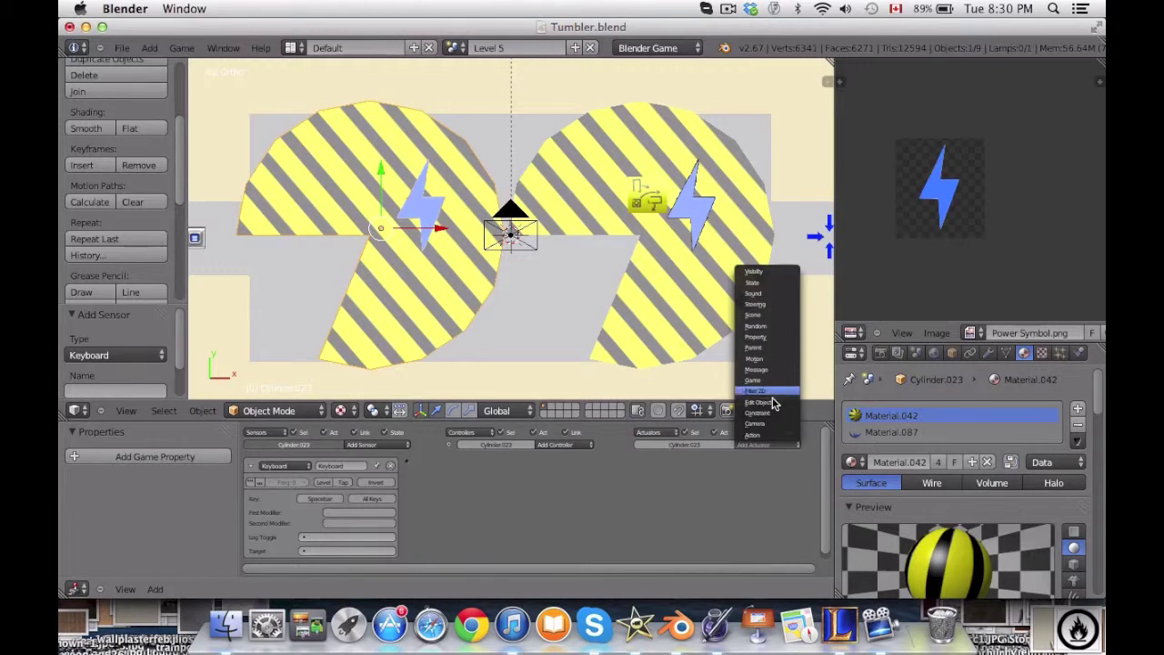
click(755, 358)
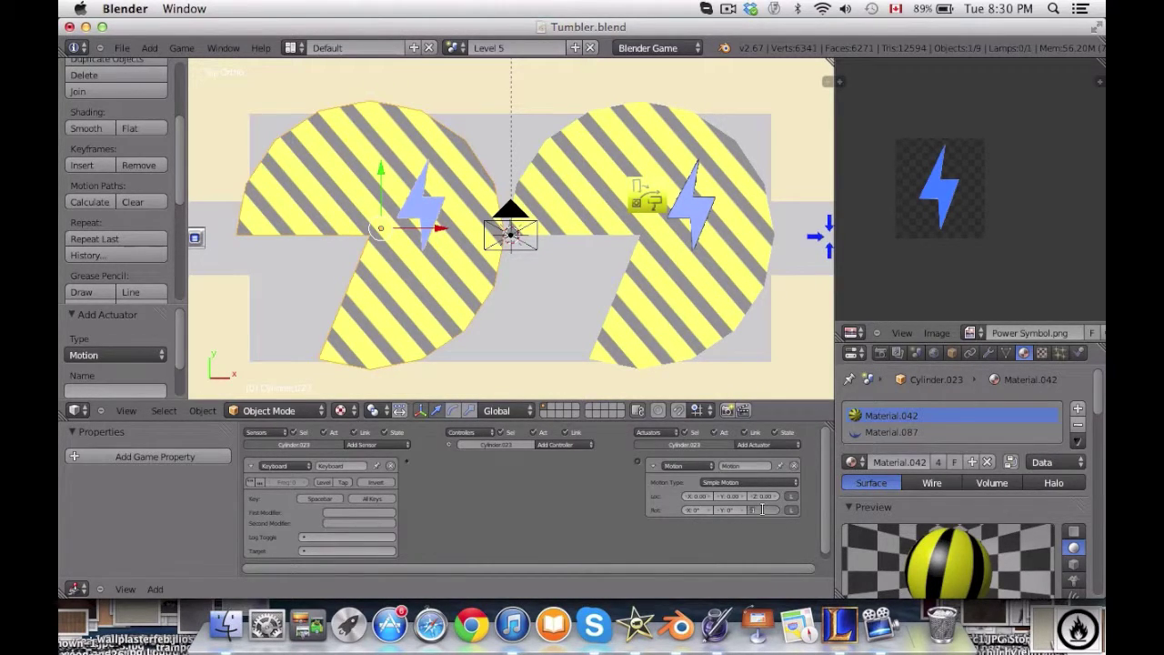
key(a)
key(KP_0)
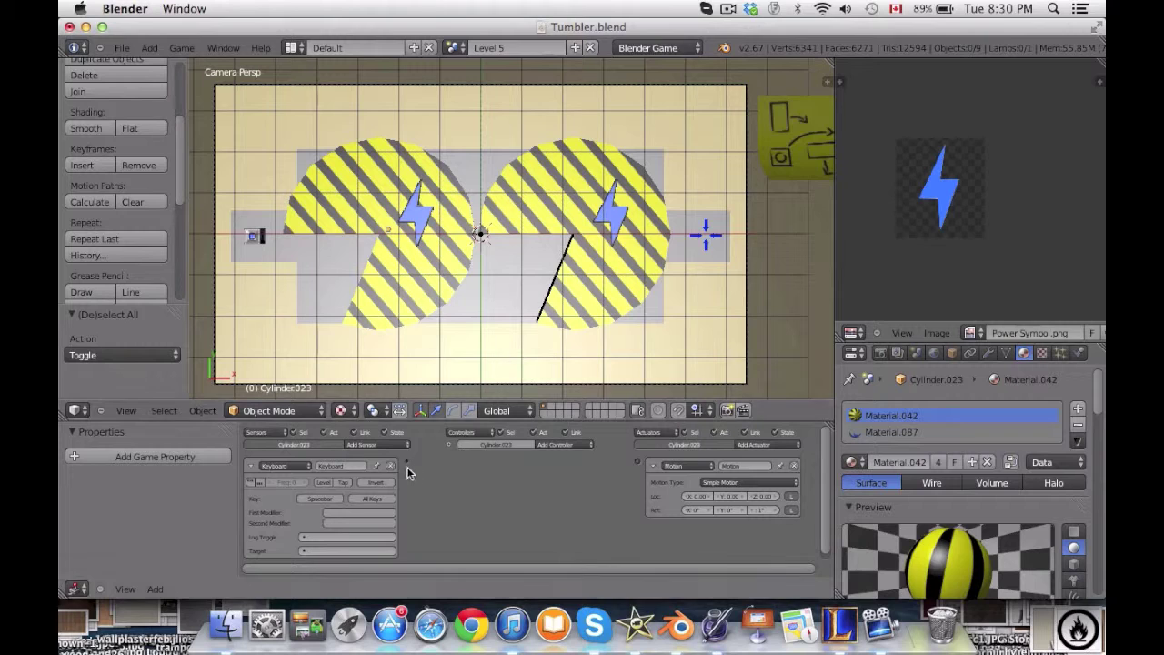
Link the Keyboard sensor to the Motion actuator through an And controller, and test-run the game.
click(557, 445)
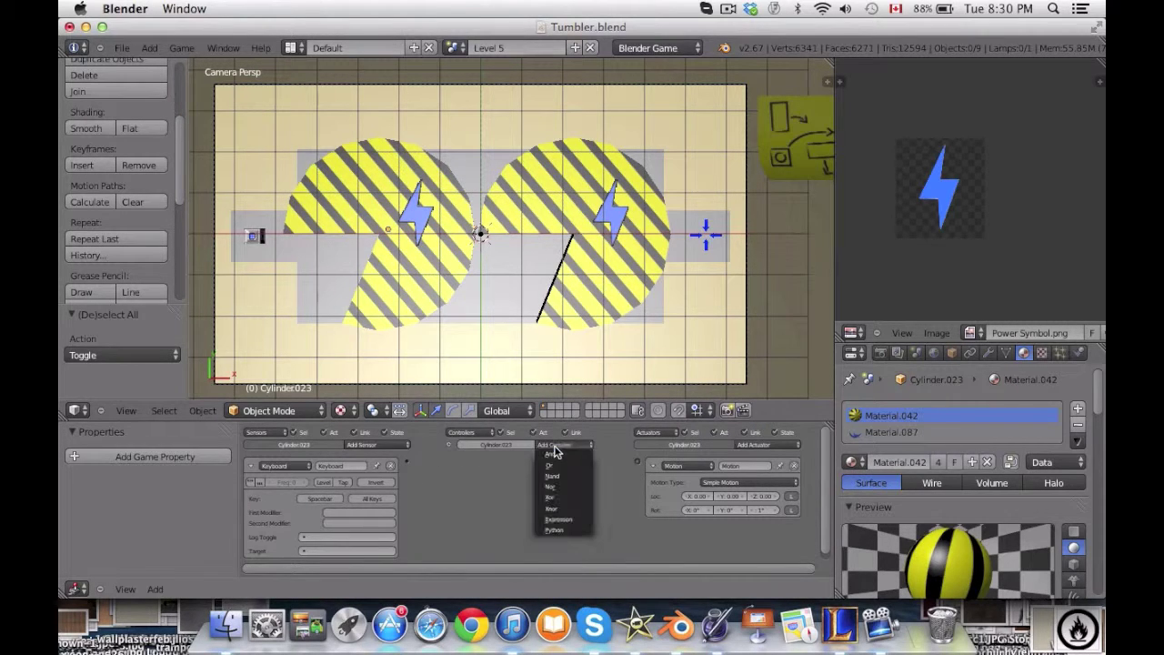
click(553, 454)
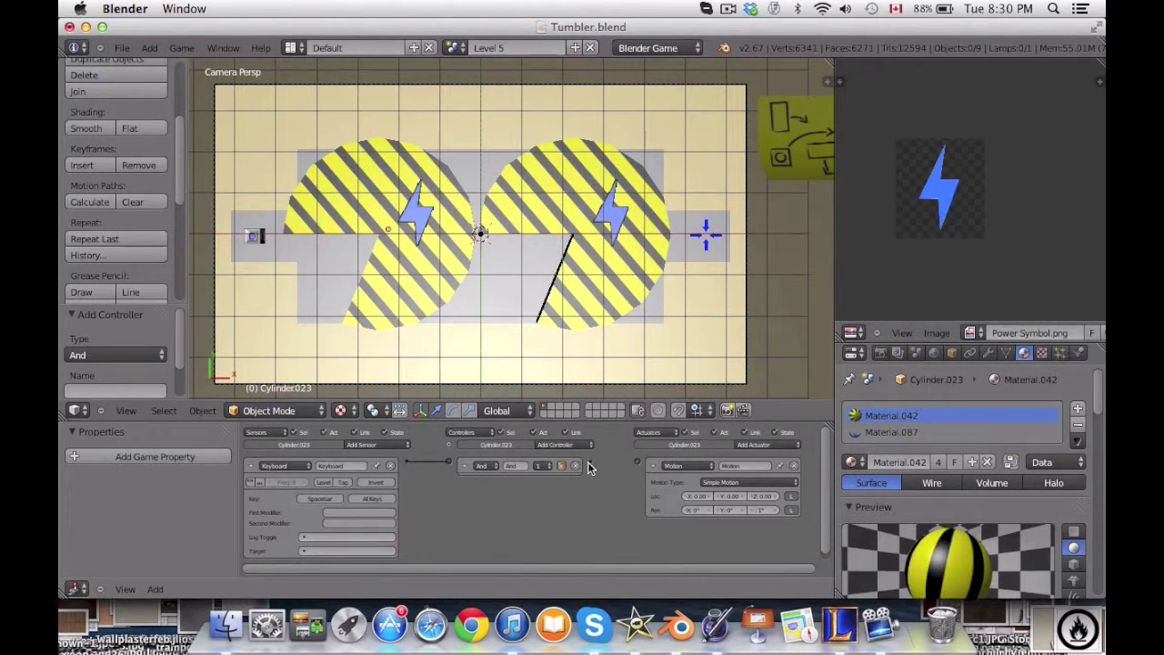
drag(640, 466, 637, 463)
key(p)
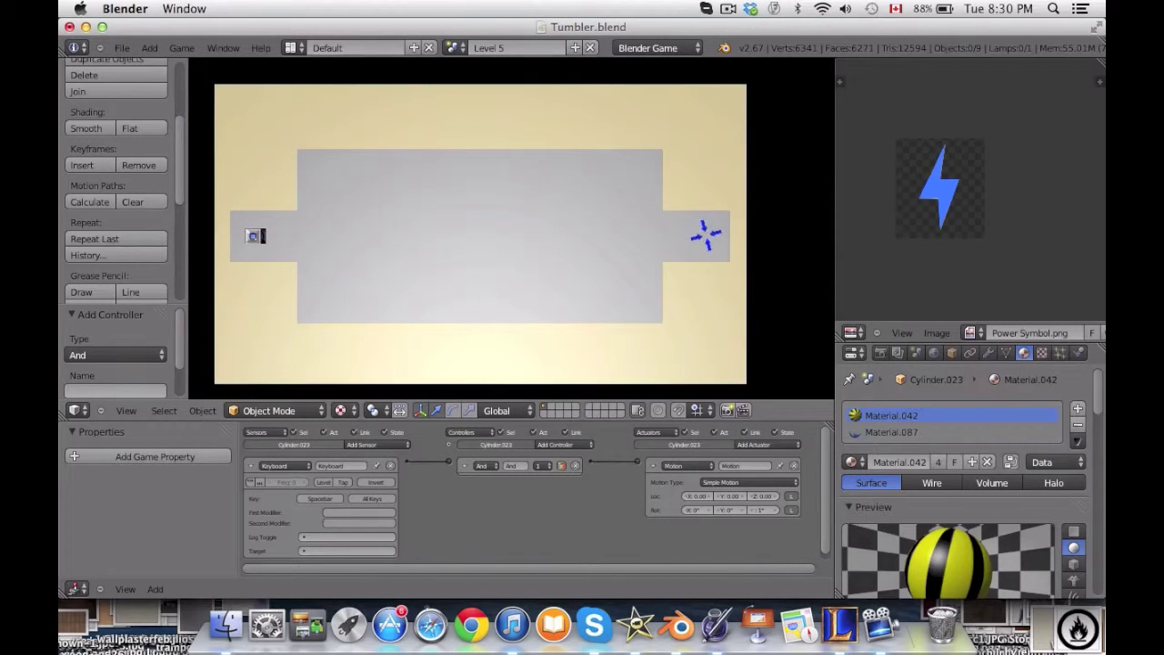
key(Escape)
Try flipping the normals of the whole disc nearest the player cube.
middle_drag(633, 340, 491, 241)
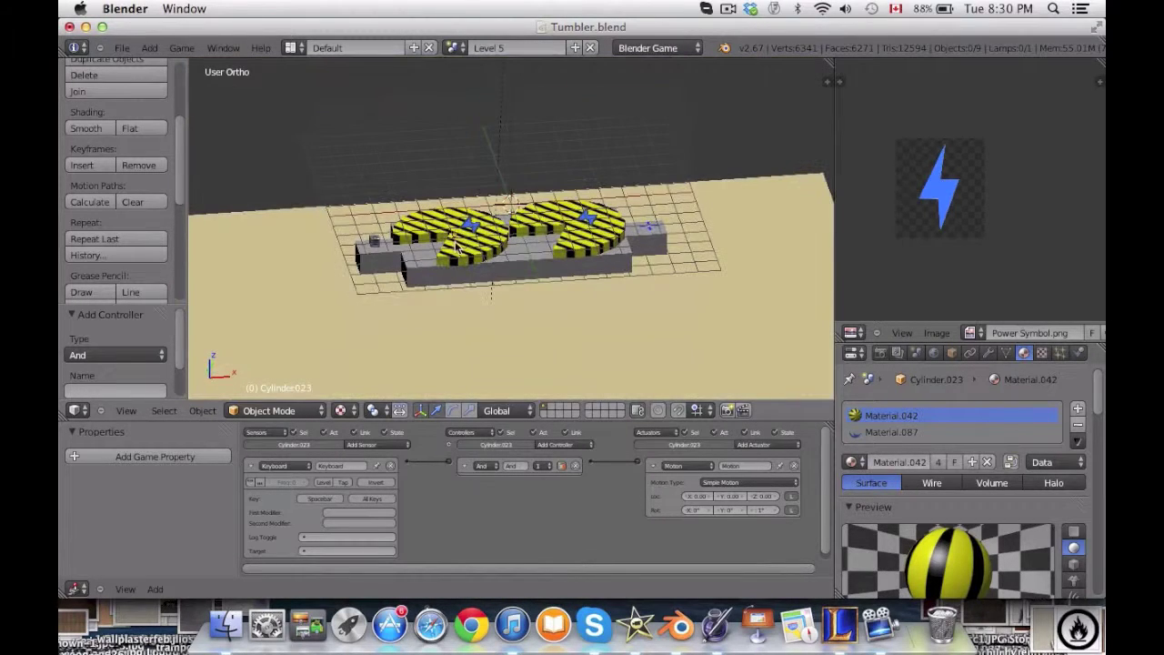
key(Tab)
key(a)
key(w)
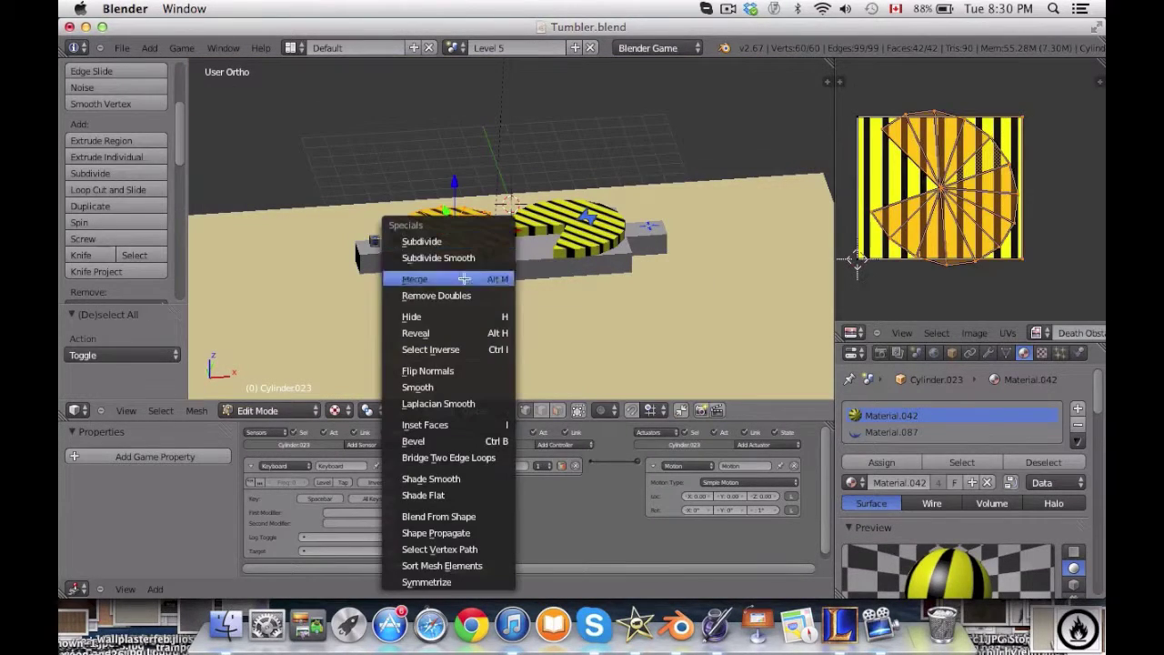
click(439, 370)
key(Tab)
Run the game from the camera view to check how the discs display with the flipped normals.
middle_drag(538, 265, 522, 321)
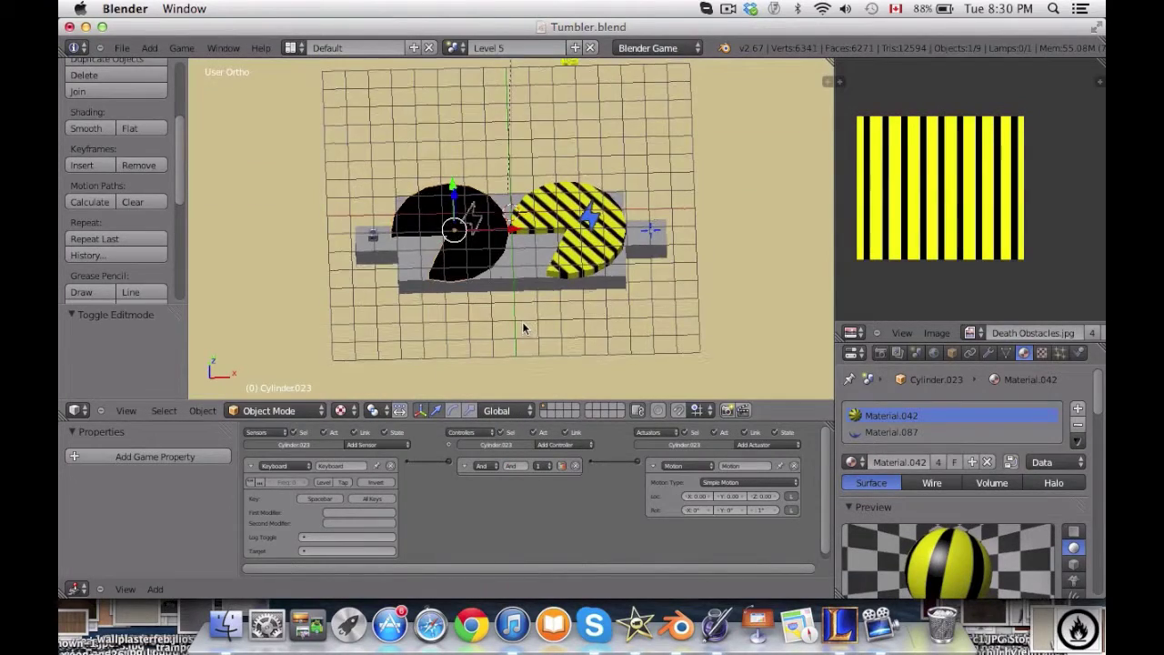
key(a)
key(KP_0)
key(p)
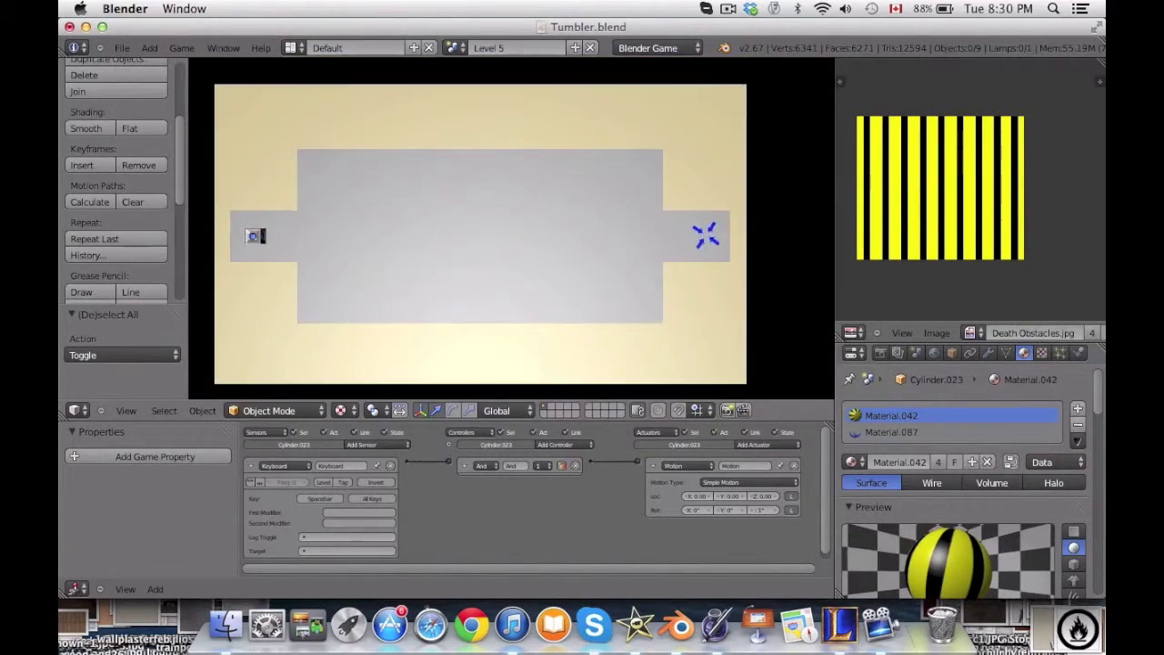
key(Escape)
middle_drag(511, 280, 511, 215)
right_click(486, 244)
scroll(487, 249, up, 2)
key(Tab)
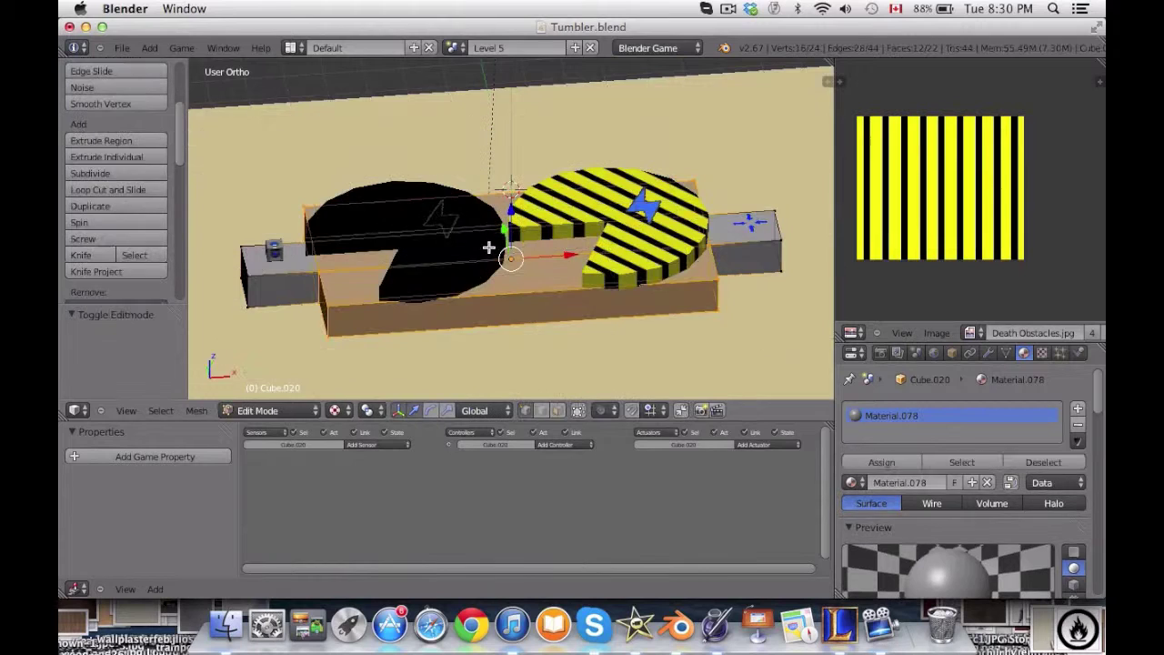
key(Tab)
Revert the flipped normals on the disc nearest the player cube and return to Object Mode.
right_click(446, 264)
key(Tab)
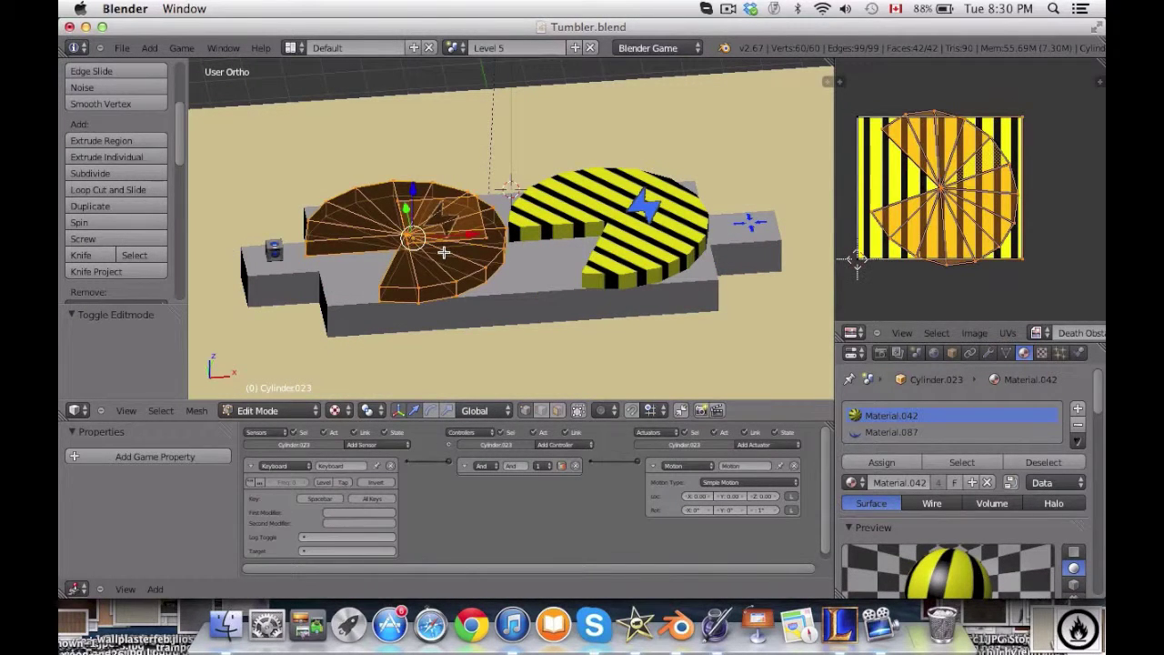
key(a)
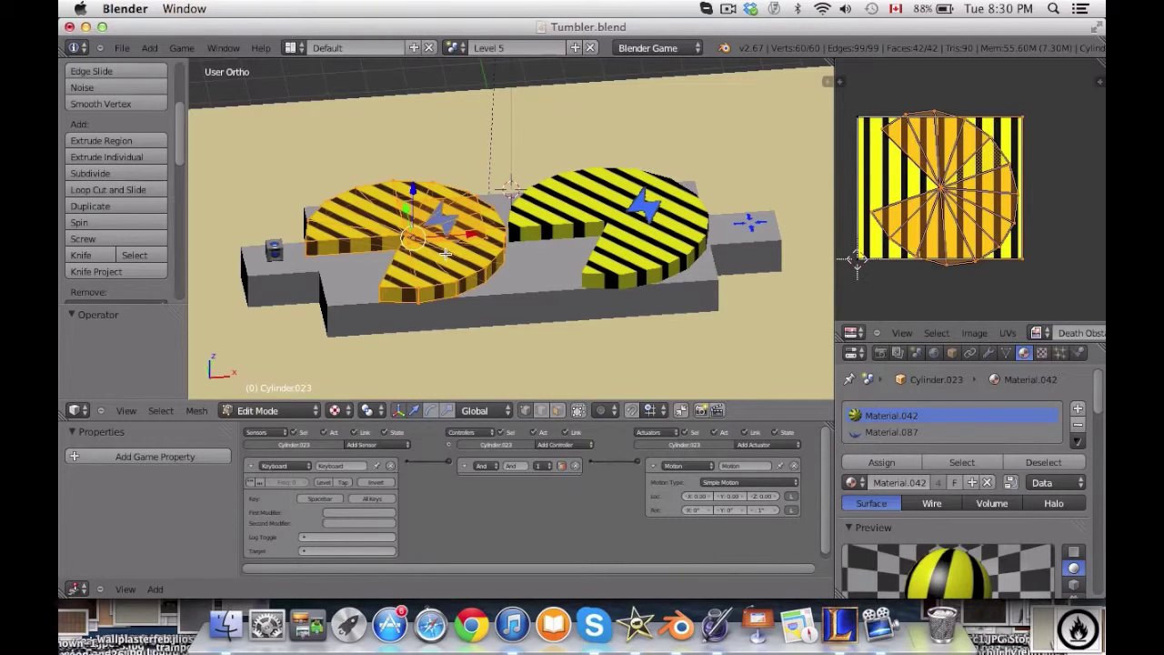
right_click(448, 252)
key(Tab)
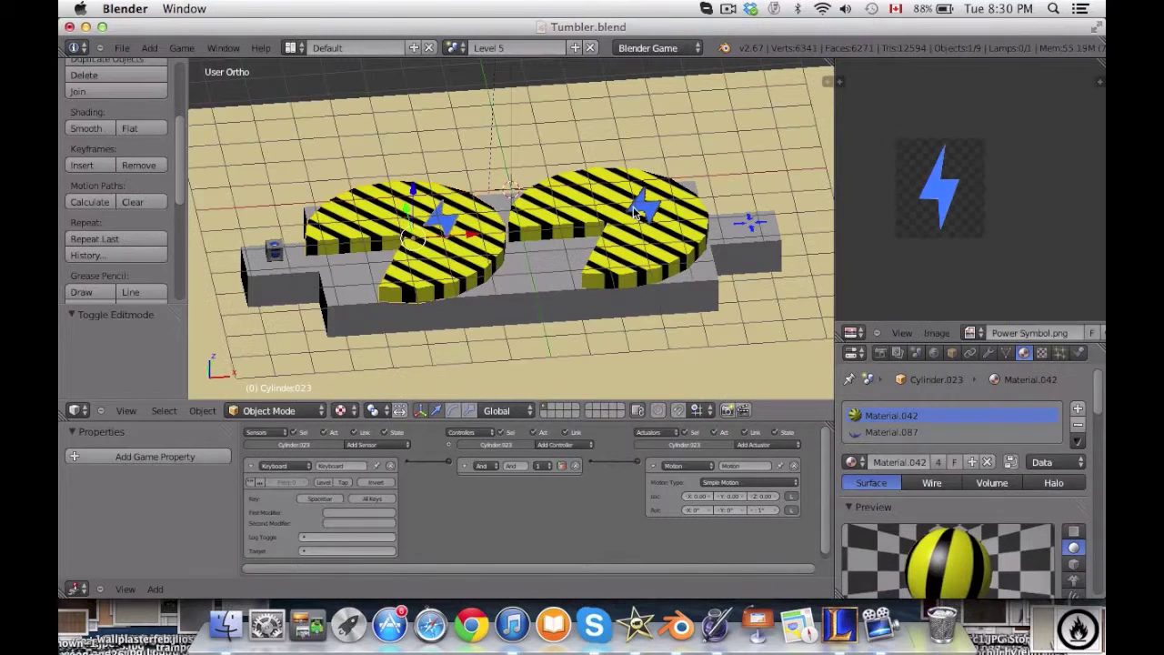
Try to delete the lightning-symbol face from the disc nearest the player cube.
key(Tab)
key(x)
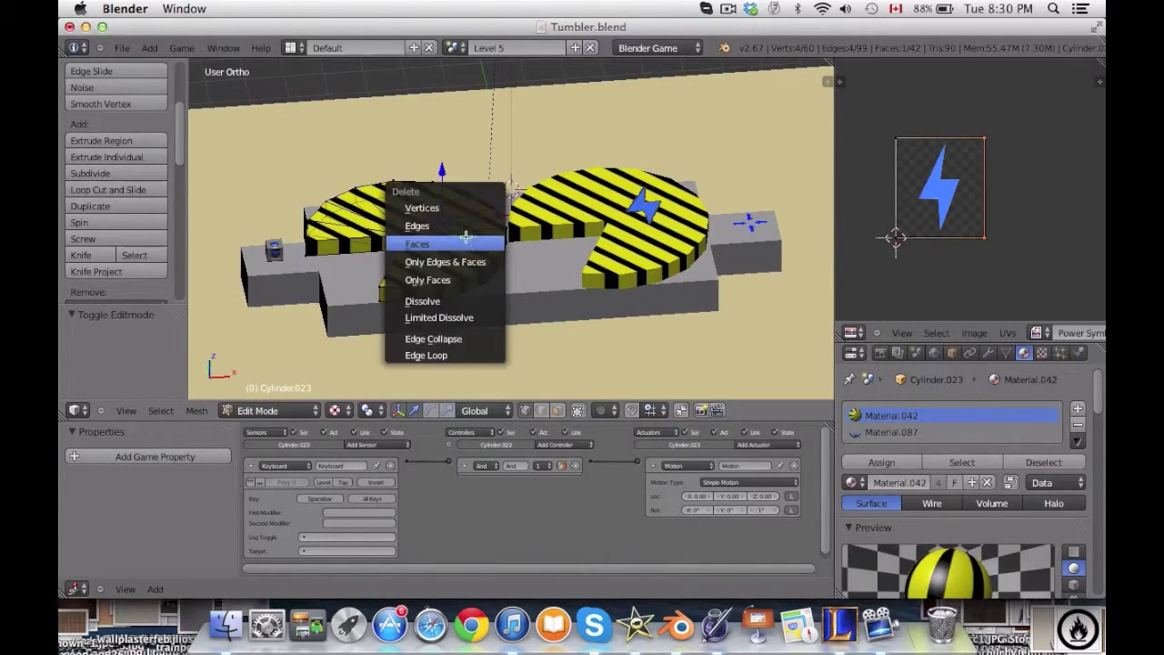
click(464, 237)
key(Tab)
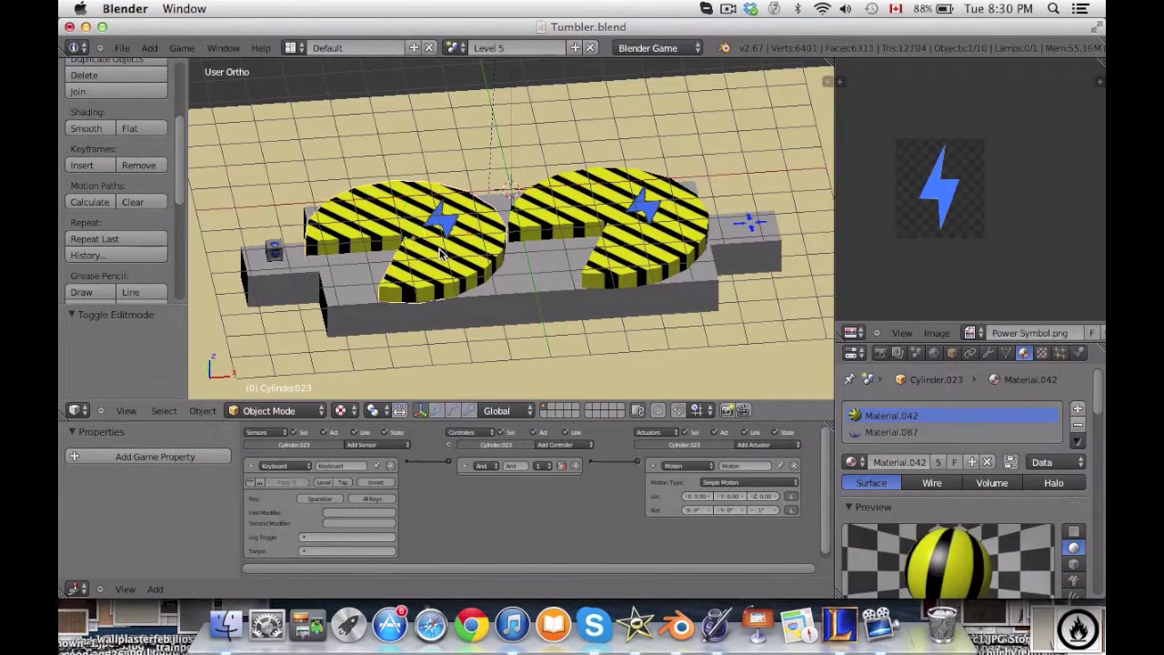
Duplicate the disc nearest the player cube and place the copy directly above the original.
key(shift+d)
click(457, 173)
key(Tab)
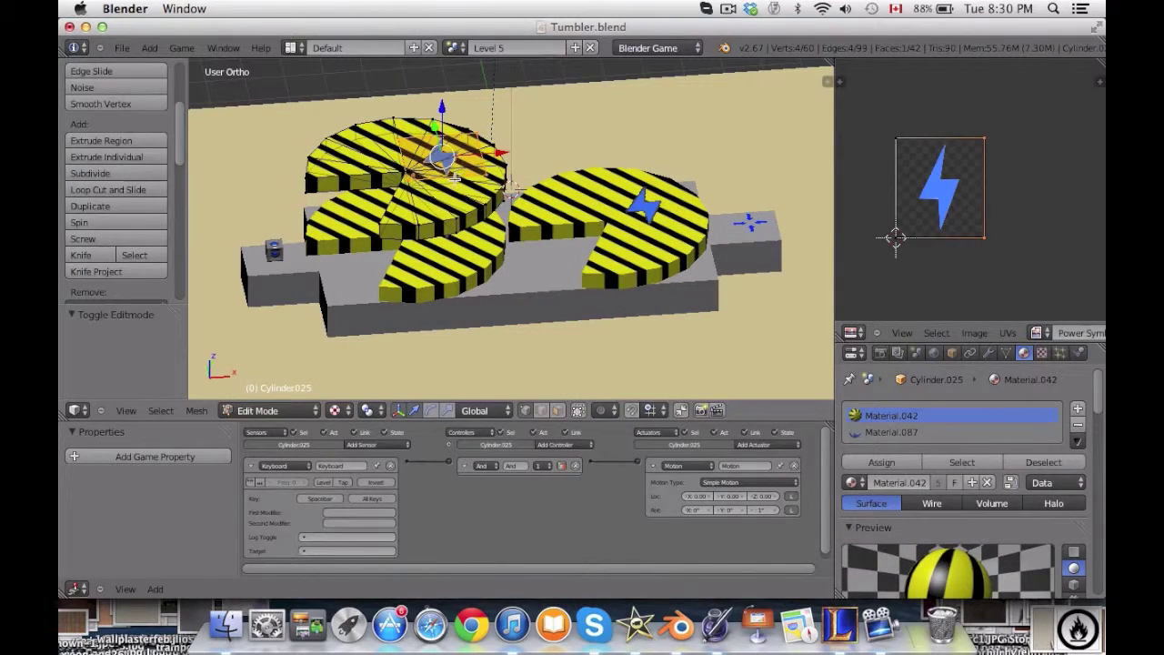
key(Tab)
Delete the lightning-symbol face from the original disc beneath the copy.
right_click(450, 214)
middle_drag(445, 220, 483, 252)
key(Tab)
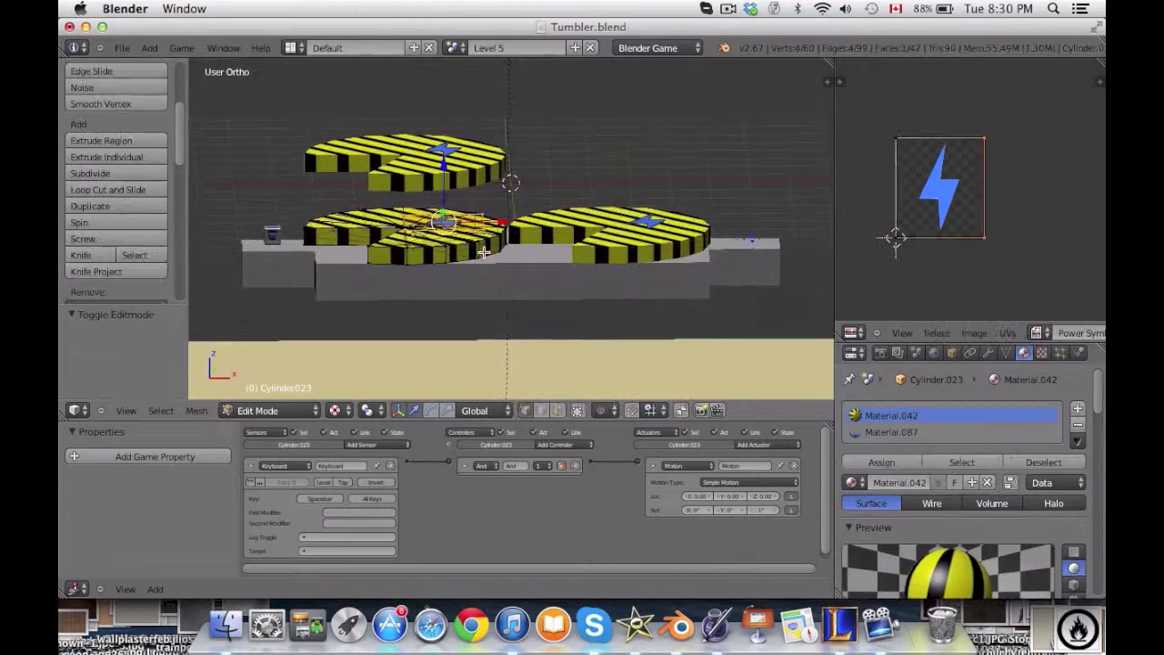
key(Tab)
Delete all of the raised copy's disc geometry, keeping only its lightning-symbol face.
right_click(442, 171)
key(KP_1)
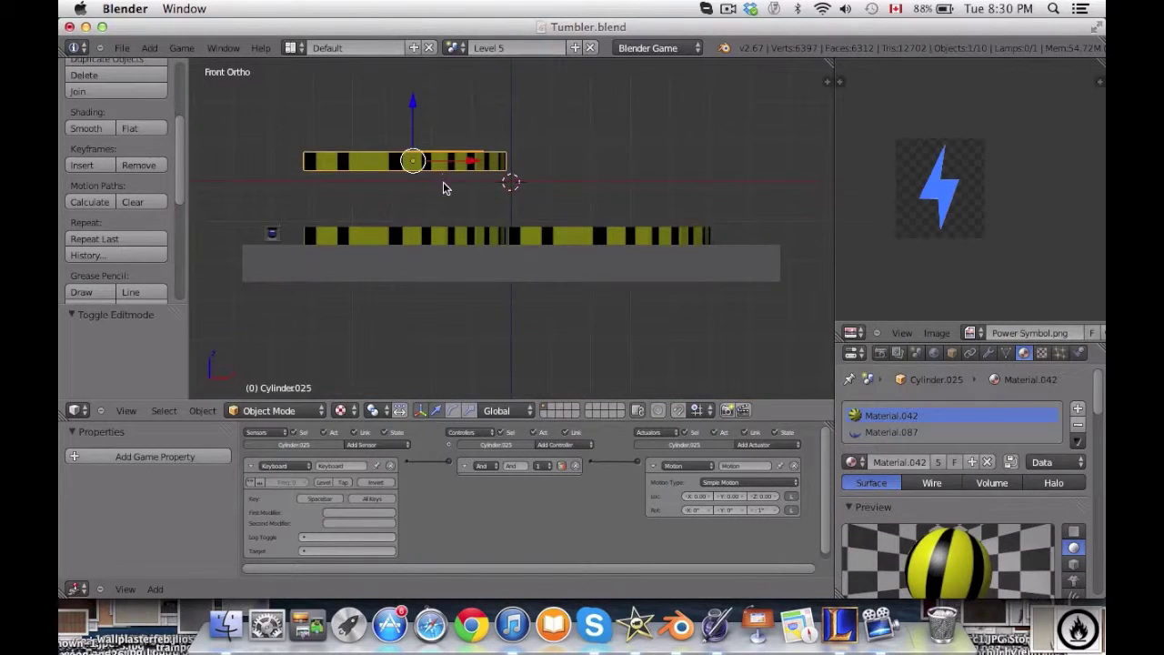
middle_drag(442, 187, 468, 214)
key(Tab)
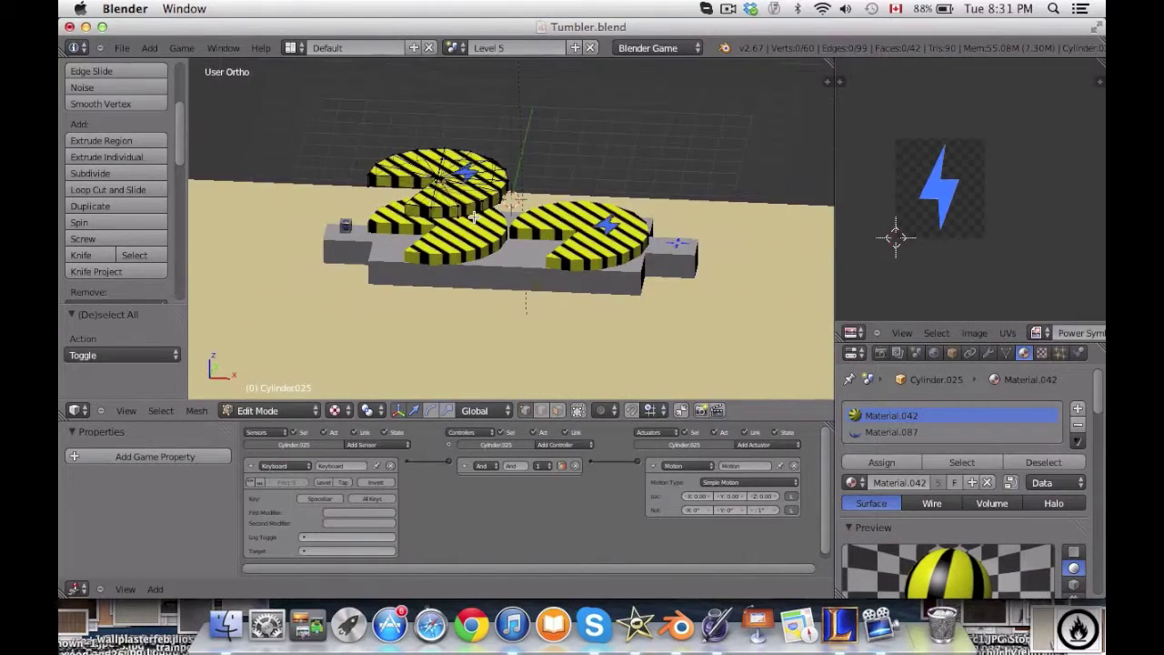
key(KP_7)
key(b)
drag(331, 124, 424, 234)
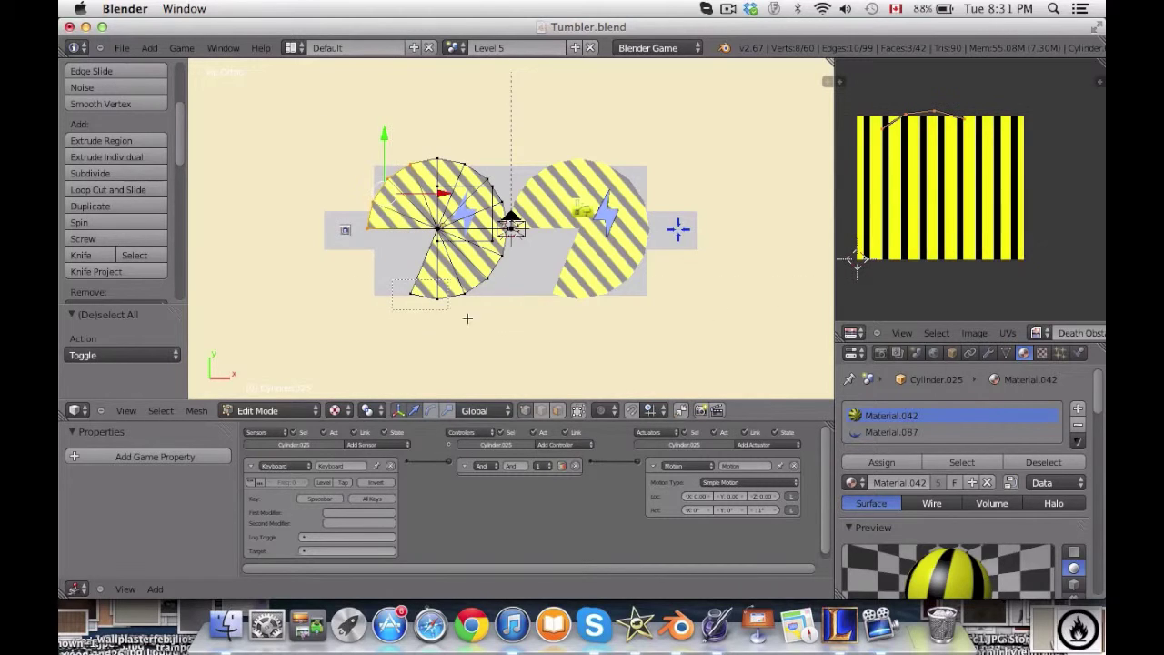
scroll(456, 327, up, 3)
drag(552, 257, 553, 259)
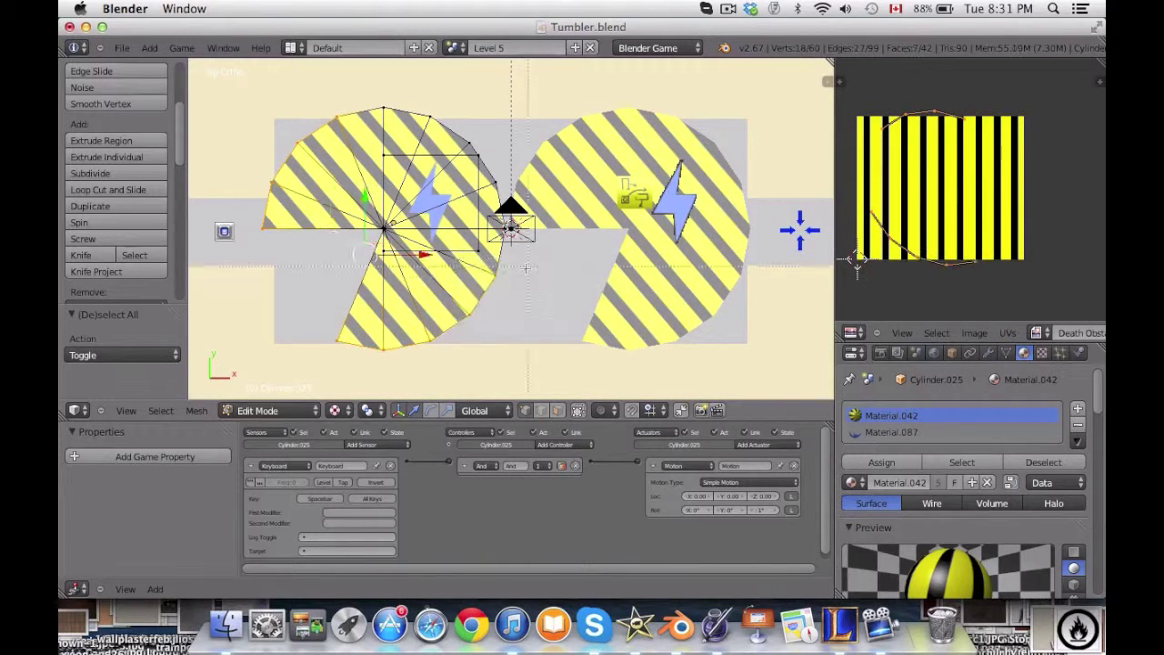
key(b)
drag(373, 93, 498, 148)
key(b)
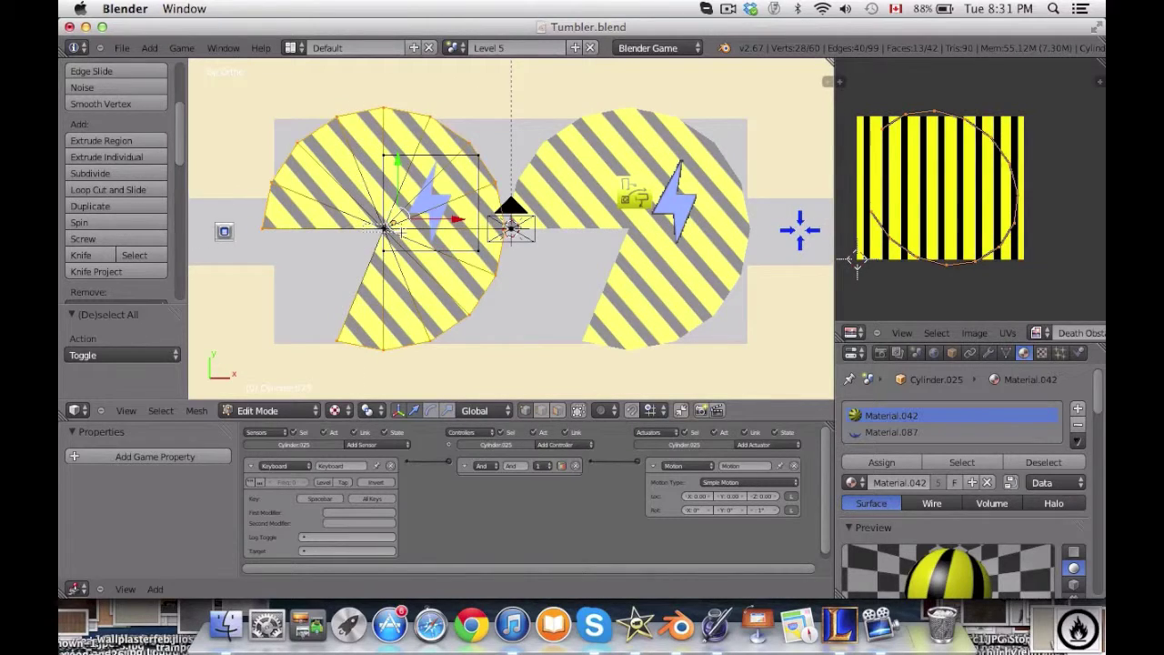
drag(401, 233, 403, 235)
key(x)
click(392, 234)
middle_drag(393, 233, 435, 173)
key(Tab)
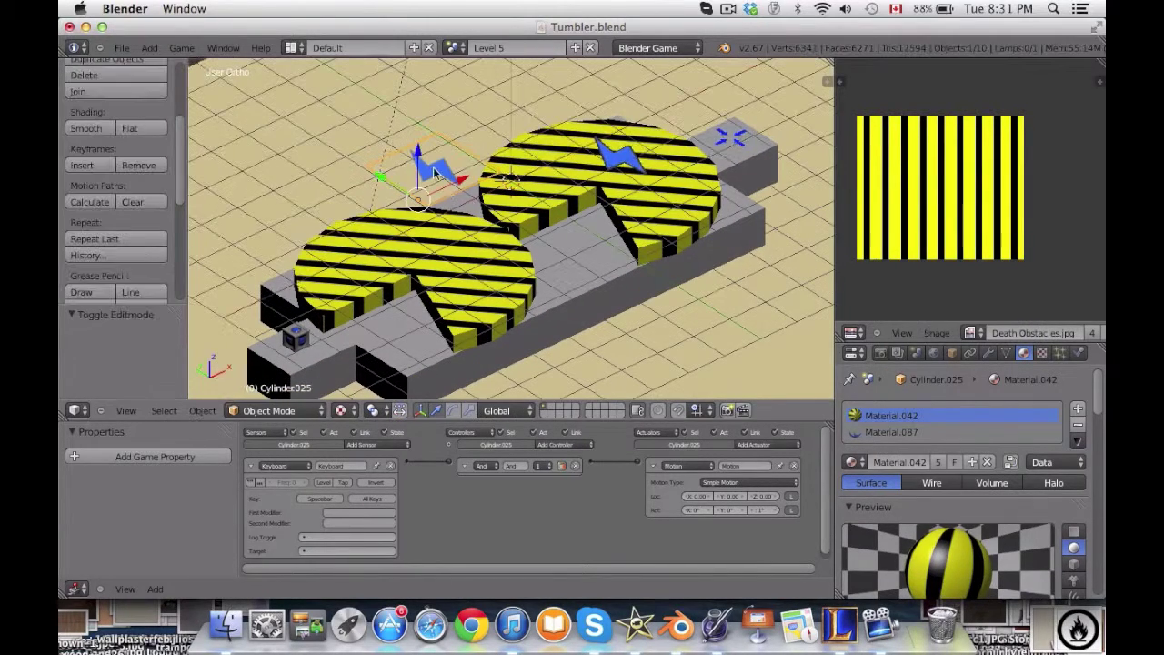
Lower the separated lightning symbol onto the top of the disc nearest the player cube.
drag(418, 153, 448, 238)
key(a)
middle_drag(448, 238, 449, 304)
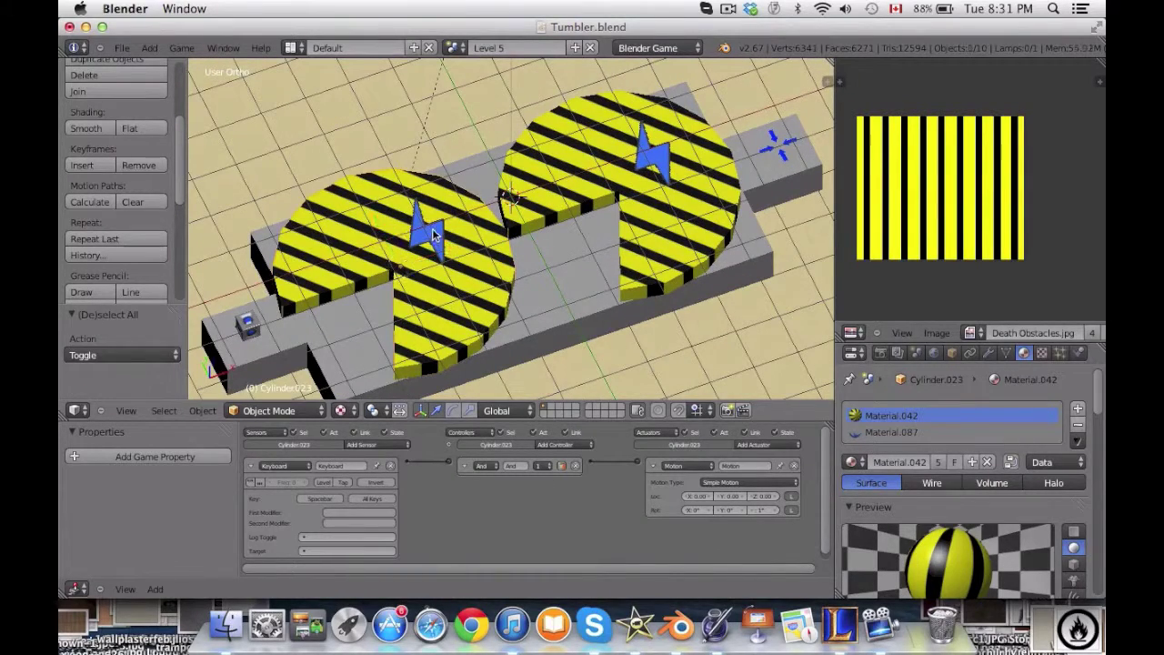
Remove the Material.087 slot from the disc nearest the player cube, leaving only Material.042.
shift+right_click(449, 288)
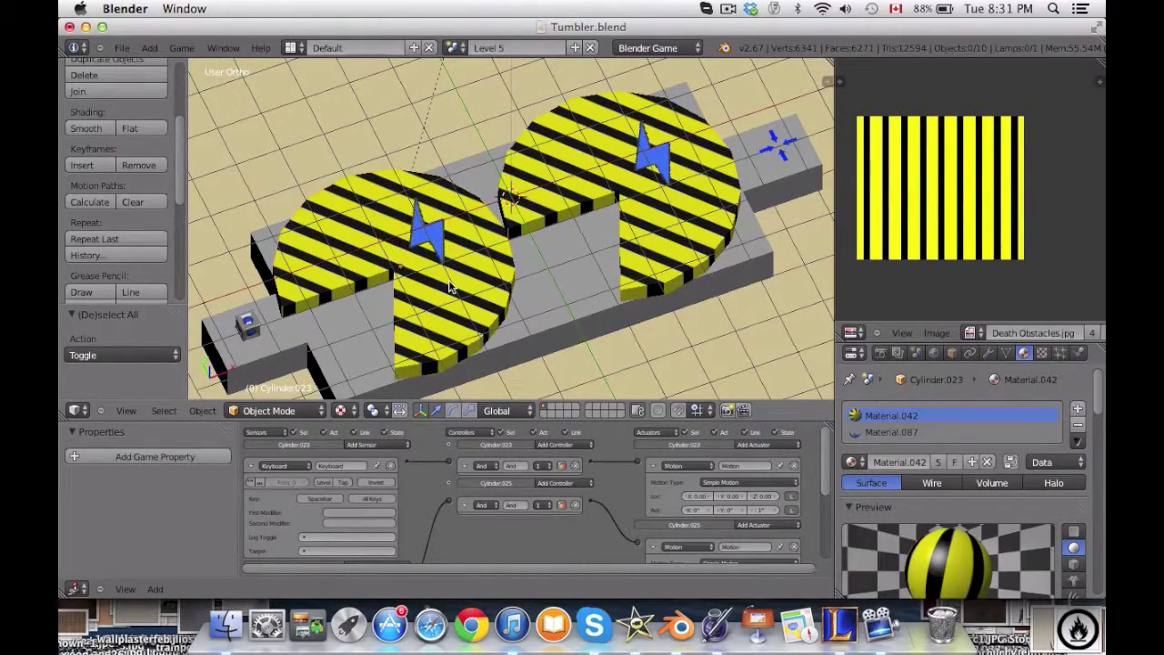
key(KP_0)
right_click(449, 287)
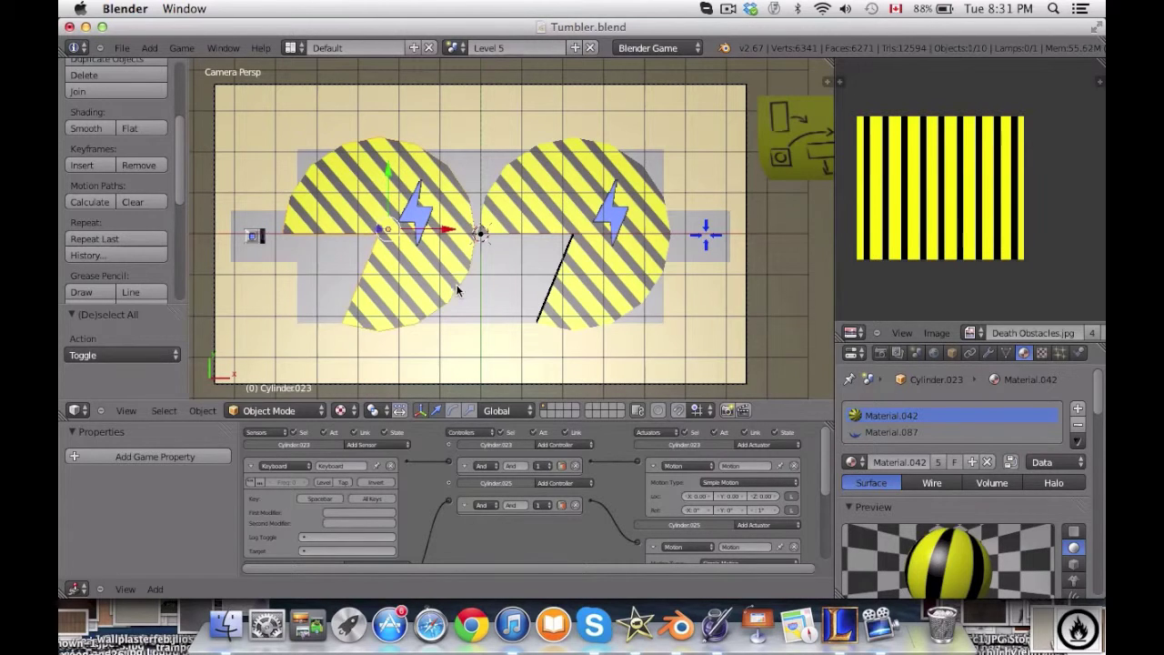
click(928, 433)
click(1078, 426)
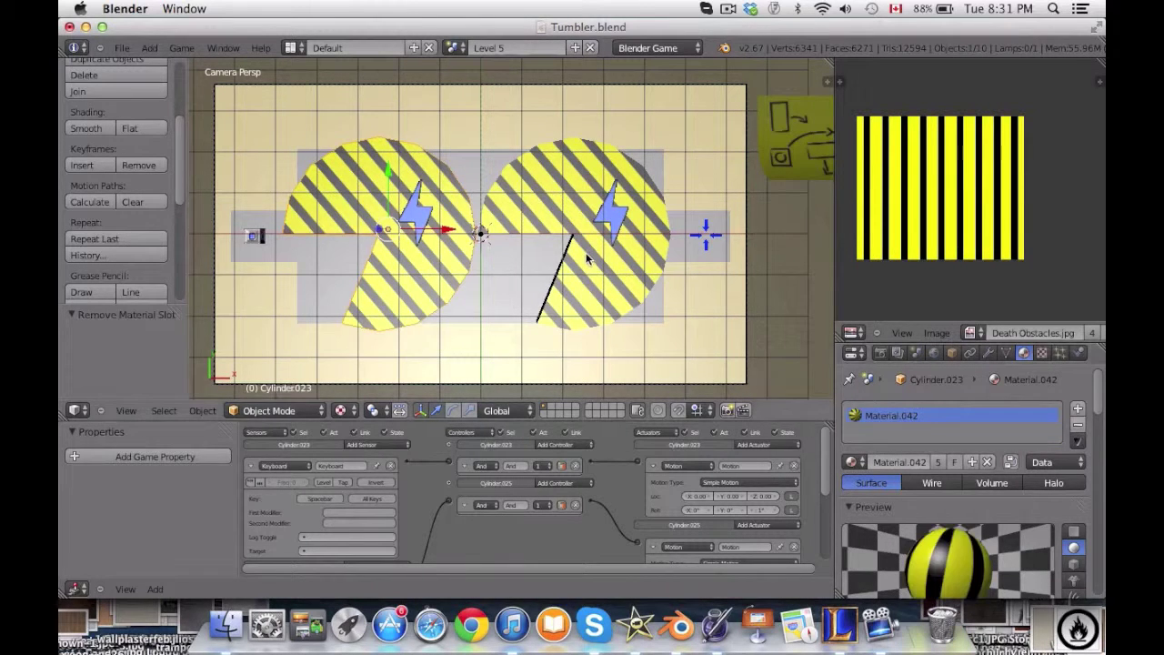
Run the game from the camera view to check how the discs and lightning symbols display.
key(a)
key(p)
key(Escape)
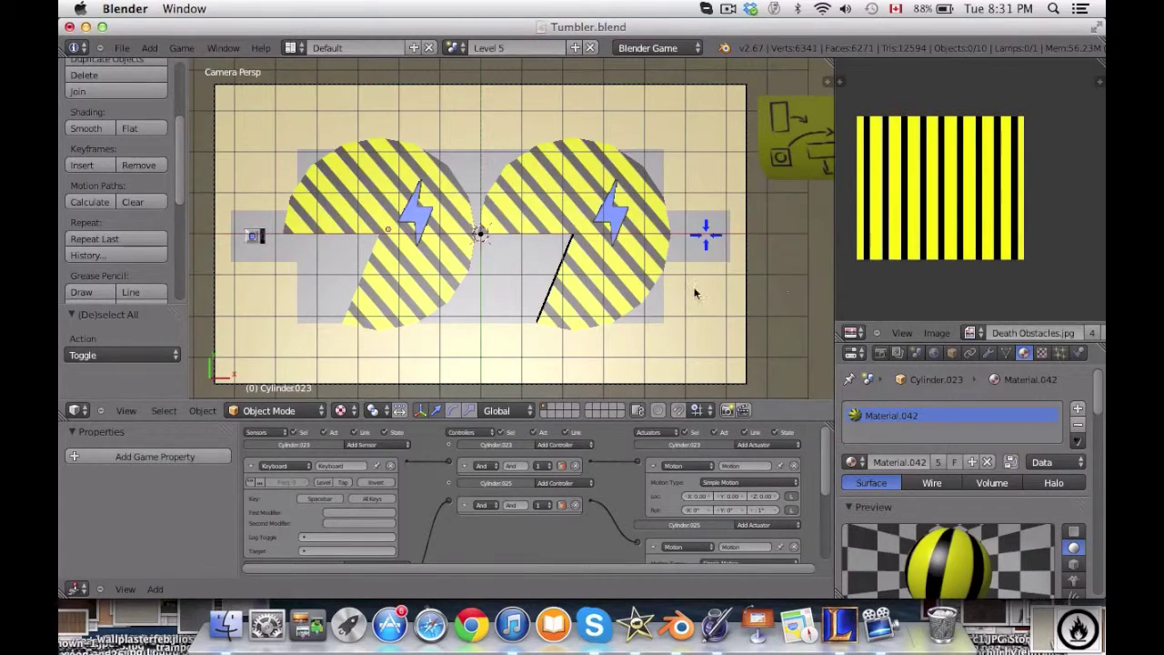
key(p)
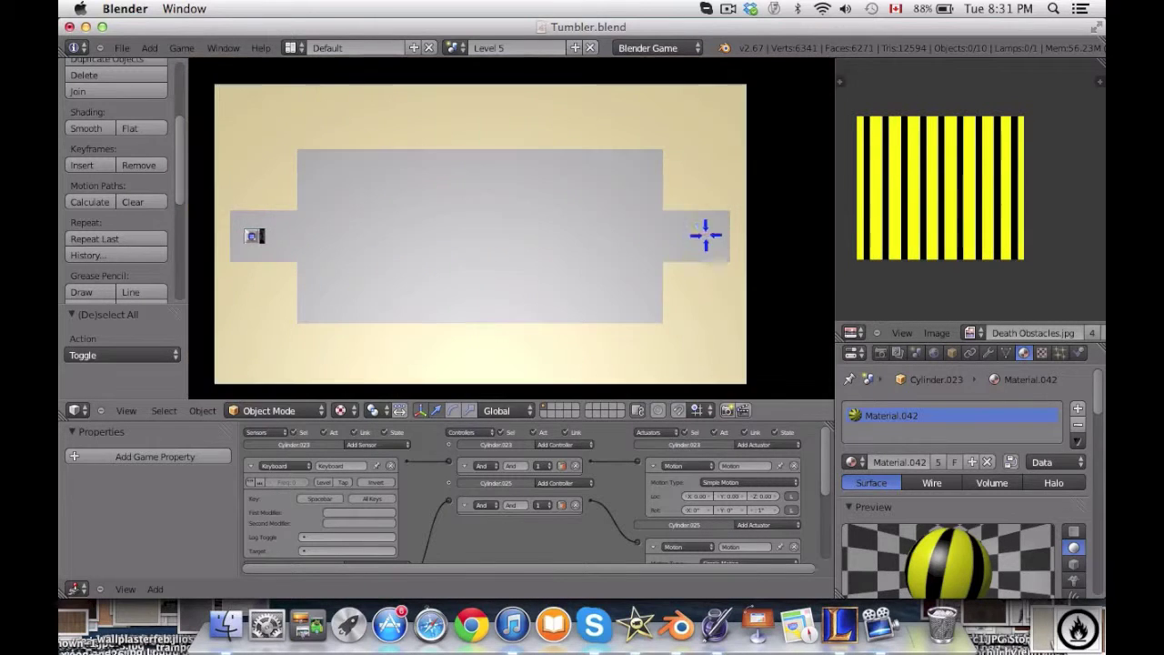
key(Escape)
Review the disc's material shading and transparency settings and inspect its striped sides up close.
right_click(421, 279)
scroll(923, 520, down, 15)
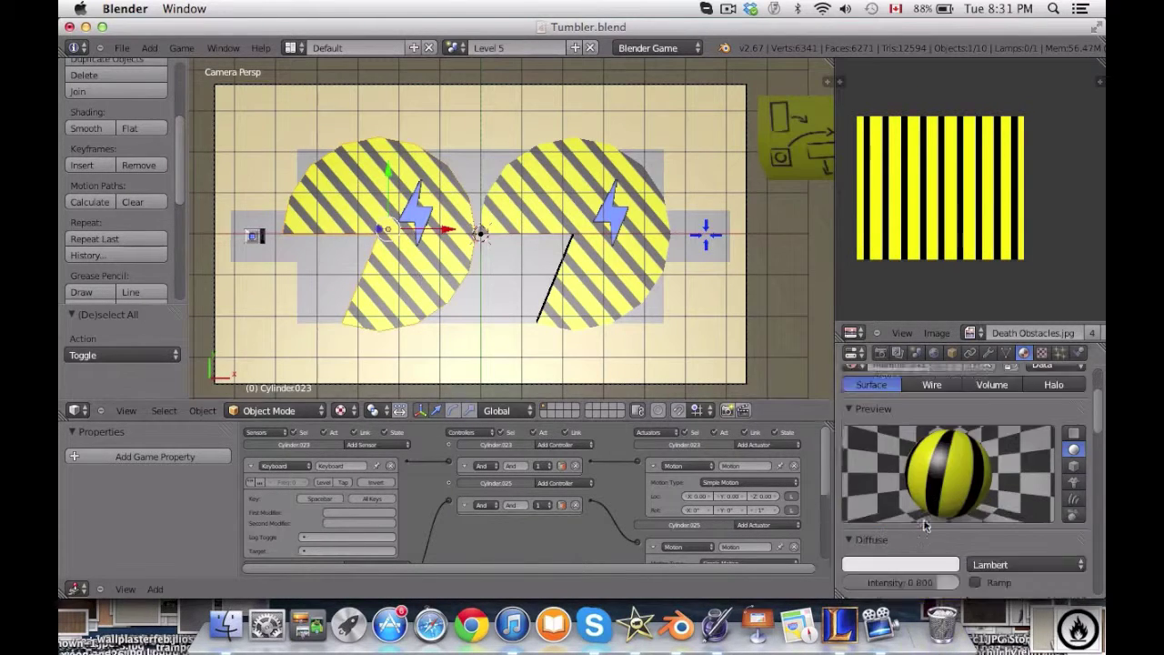
scroll(922, 522, up, 8)
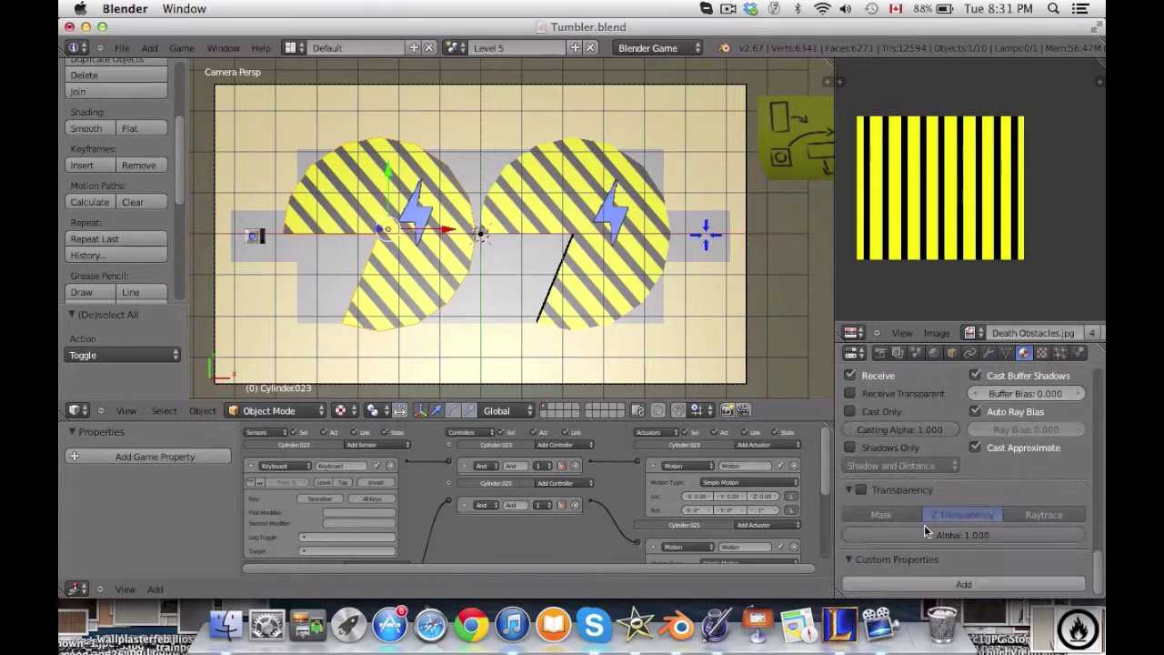
scroll(919, 528, up, 10)
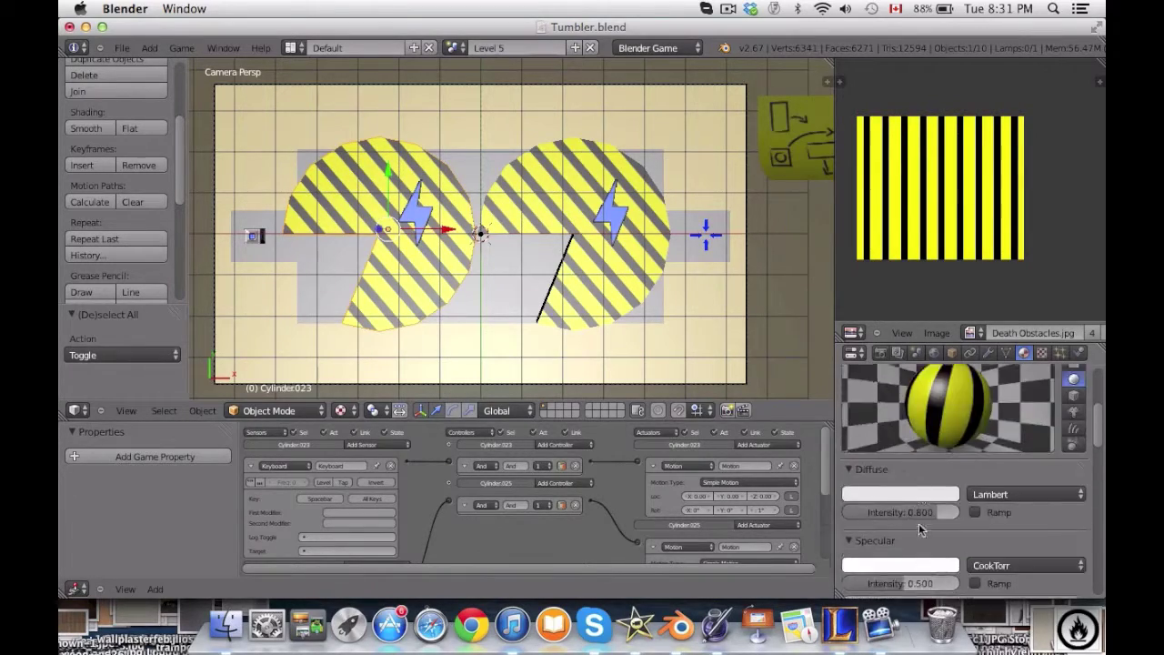
middle_drag(435, 205, 515, 129)
scroll(515, 130, up, 10)
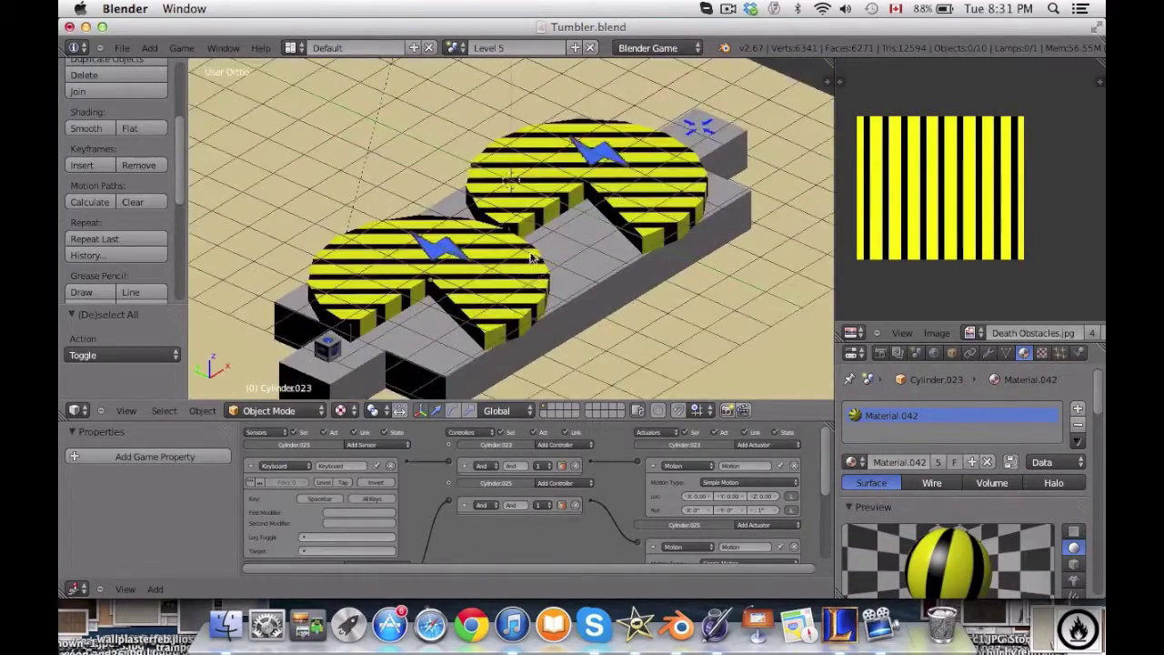
scroll(499, 184, down, 10)
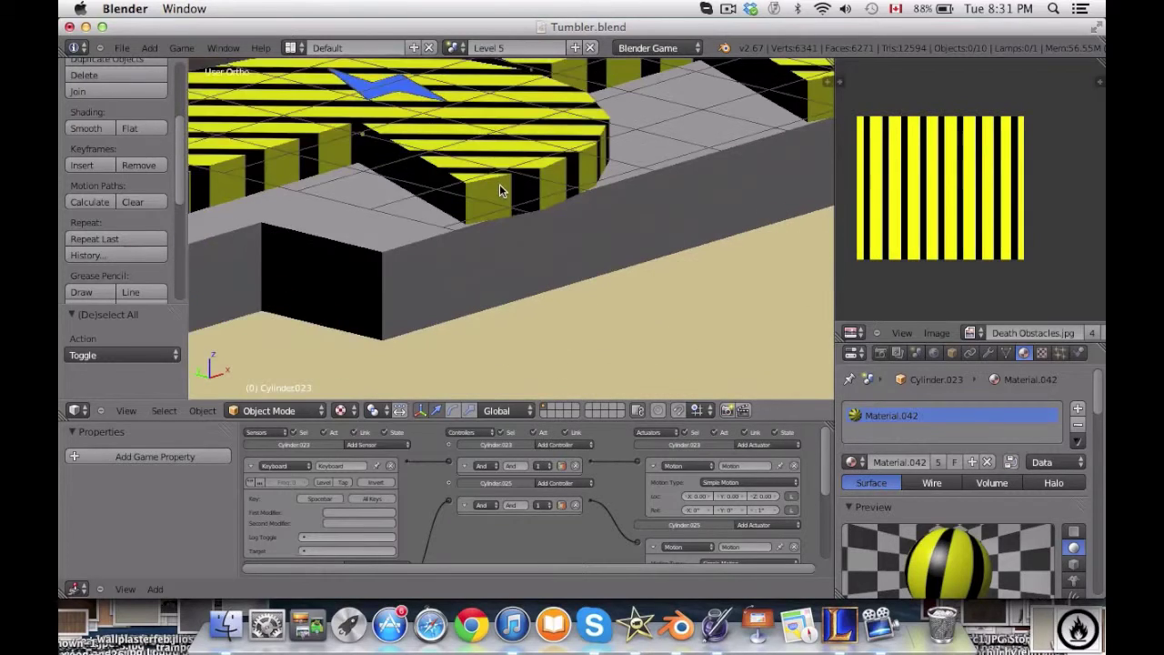
Test-run the game from the camera view and roll the player cube onto the platform.
key(KP_0)
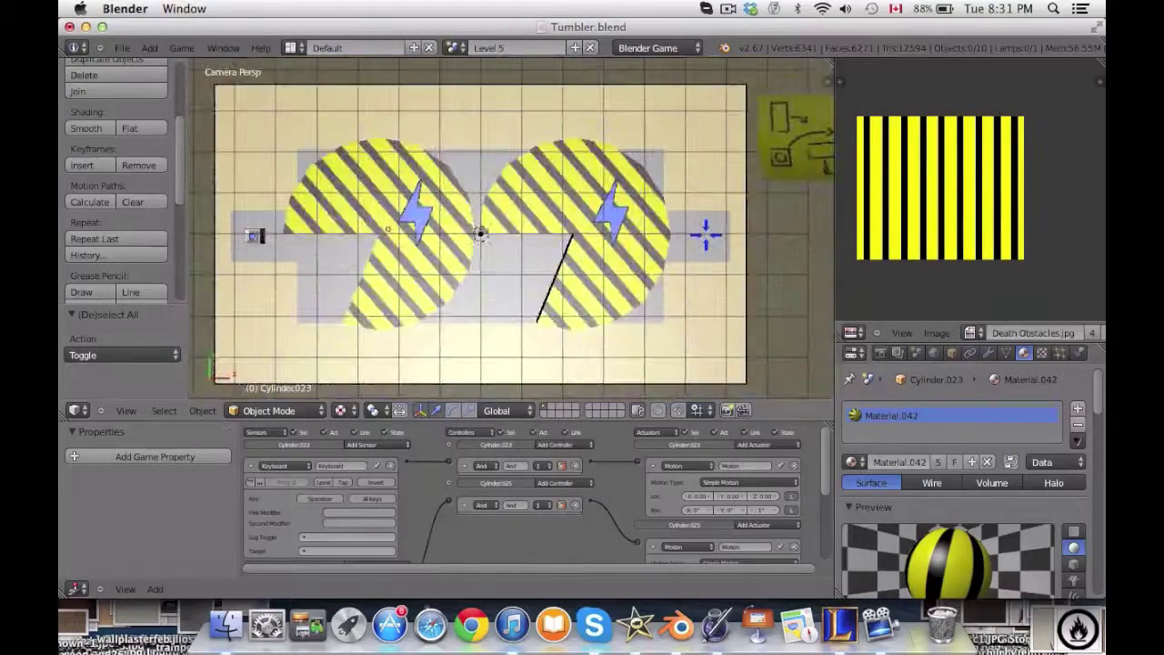
key(p)
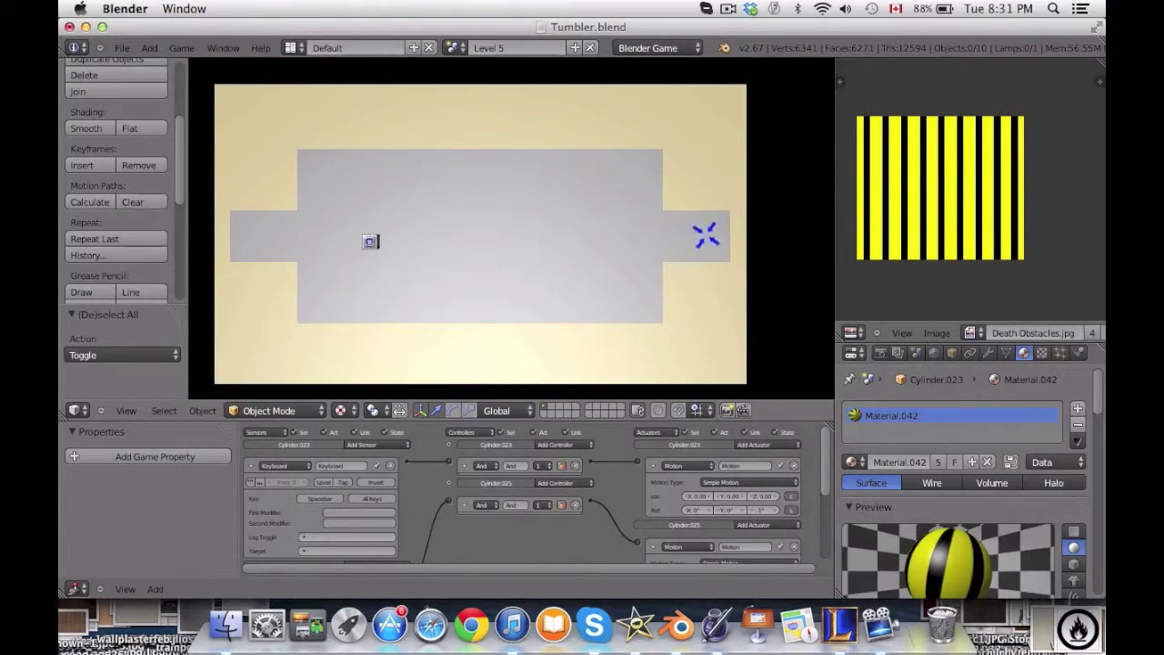
key(Escape)
key(KP_0)
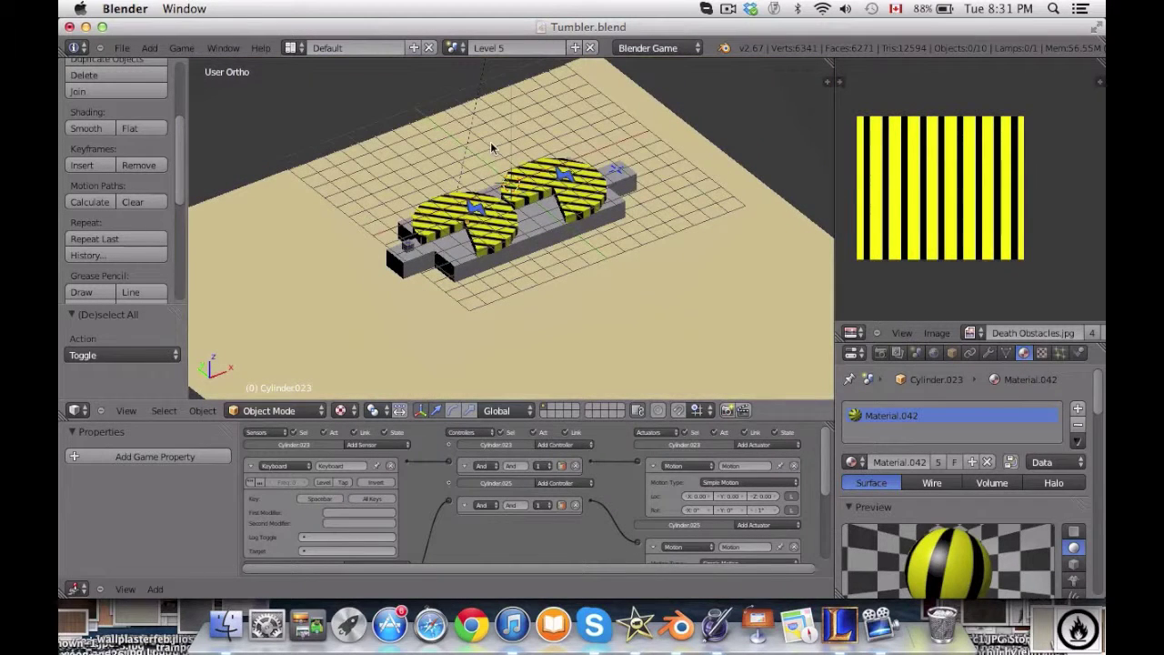
Check the texture of the disc nearest the player cube and try flipping all its normals.
right_click(491, 222)
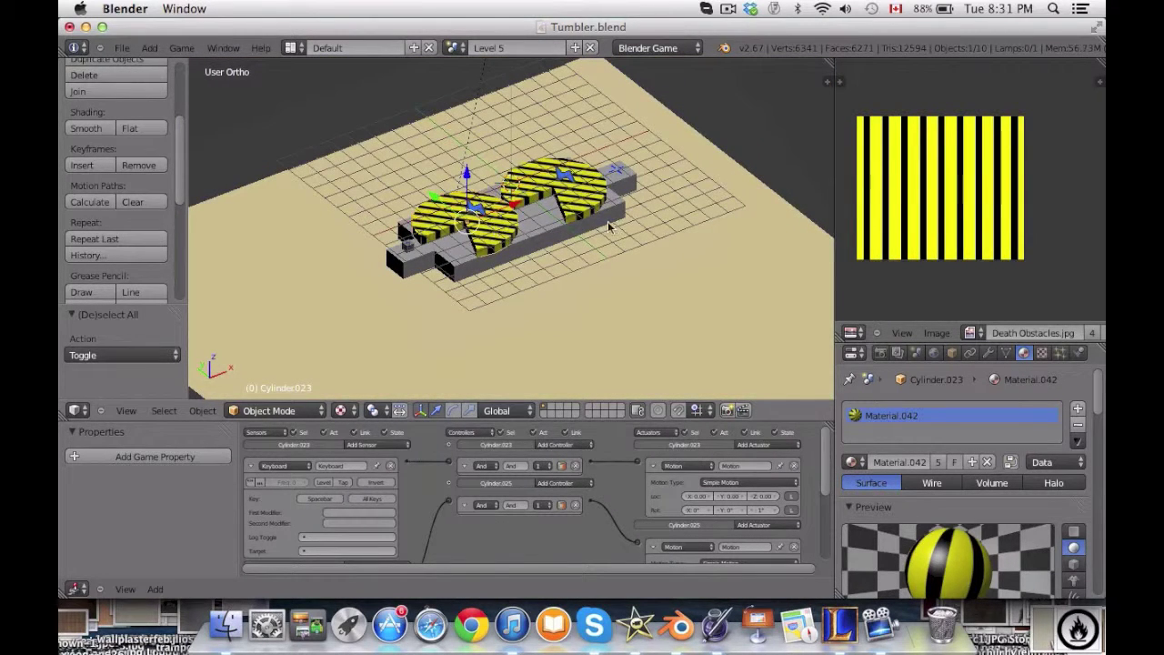
click(1041, 353)
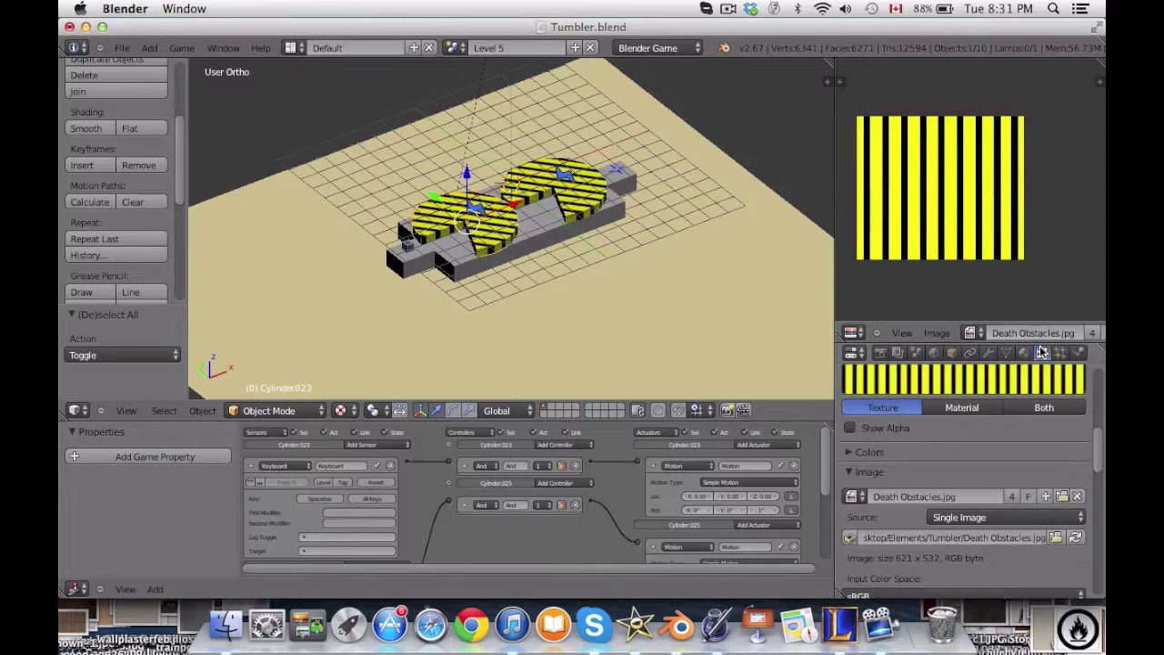
click(1023, 353)
key(Tab)
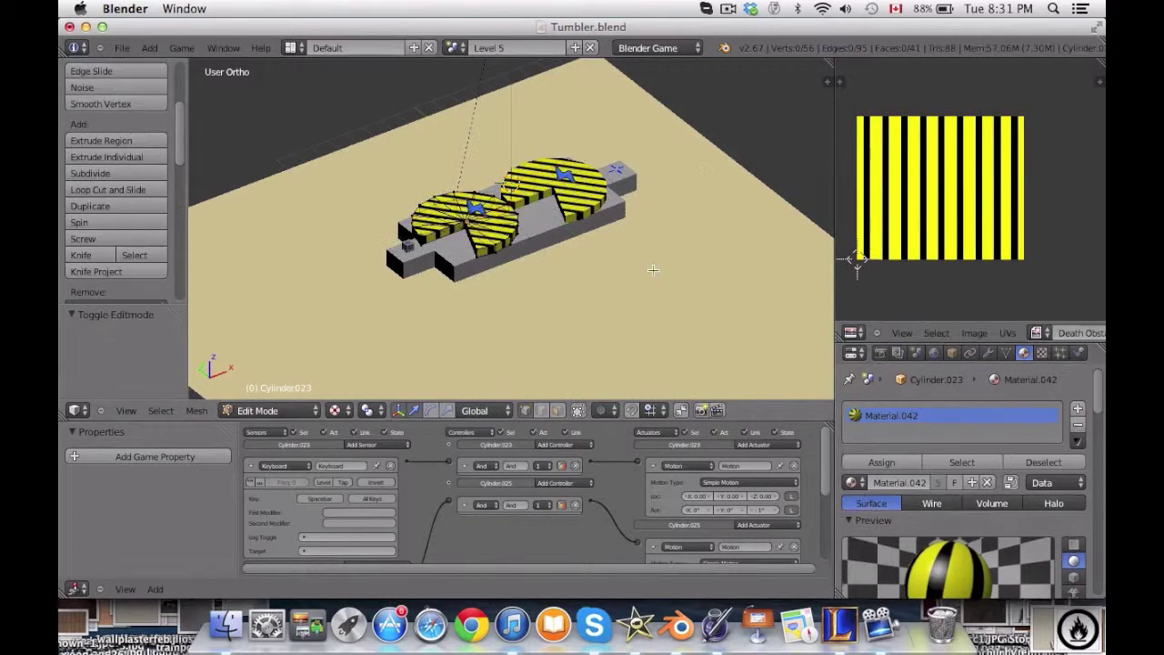
key(a)
key(w)
click(520, 262)
key(Tab)
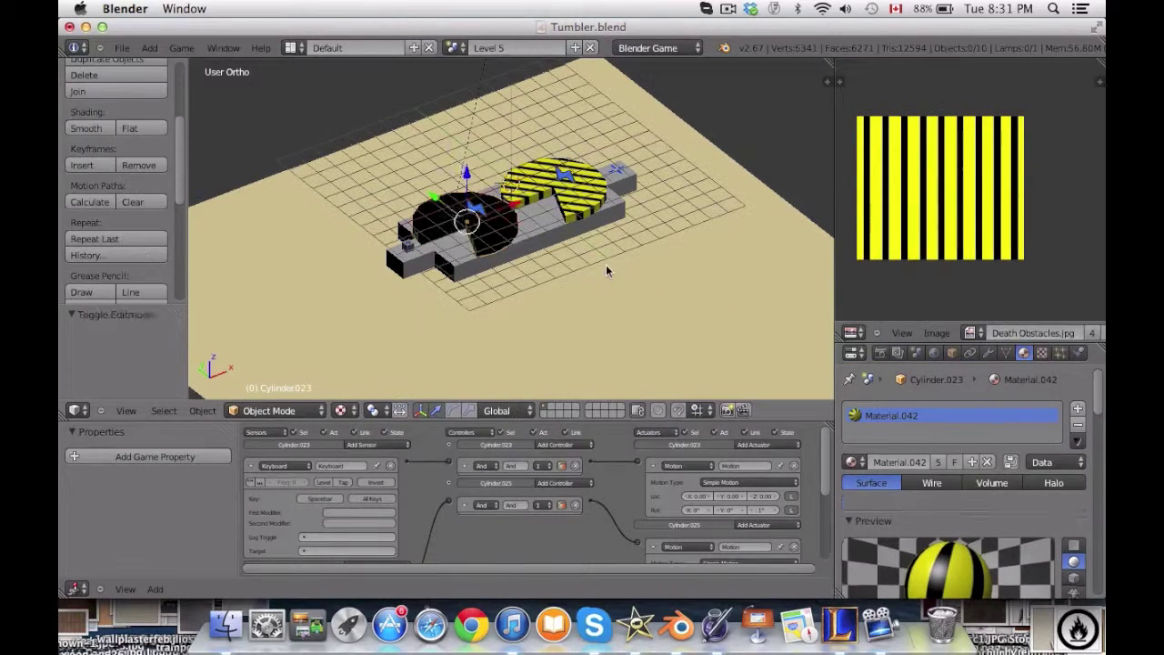
Run the game from the camera view to check the disc with its flipped normals.
key(a)
key(KP_0)
key(p)
key(Escape)
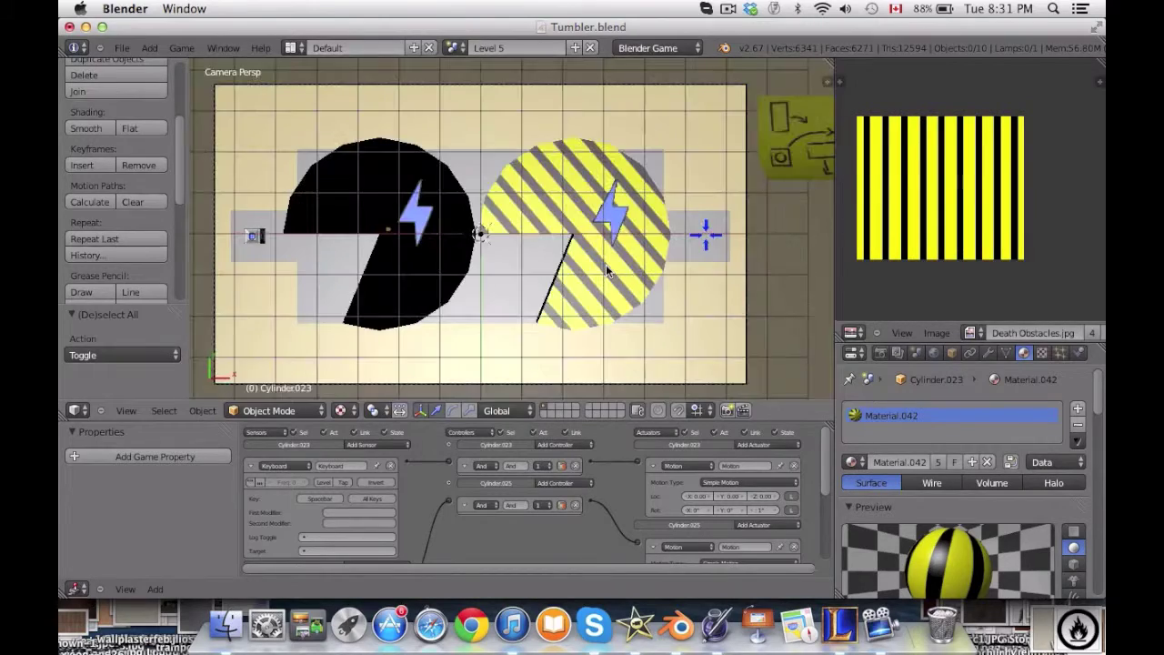
Flip the normals of the disc nearest the player cube back and return to Object Mode.
key(Tab)
middle_drag(606, 263, 448, 201)
key(w)
click(447, 201)
key(Tab)
scroll(509, 300, up, 5)
key(a)
key(a)
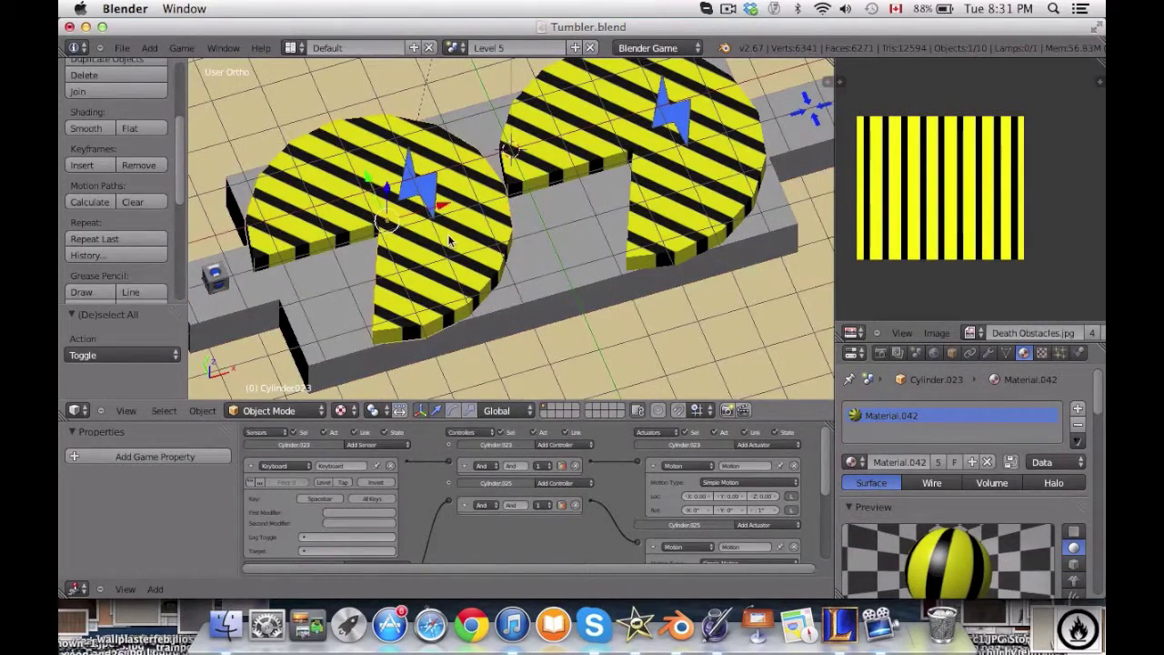
Add a cube at the centre of the scene and test-run the game from the camera view.
scroll(447, 234, down, 5)
key(shift+a)
mouse_move(531, 231)
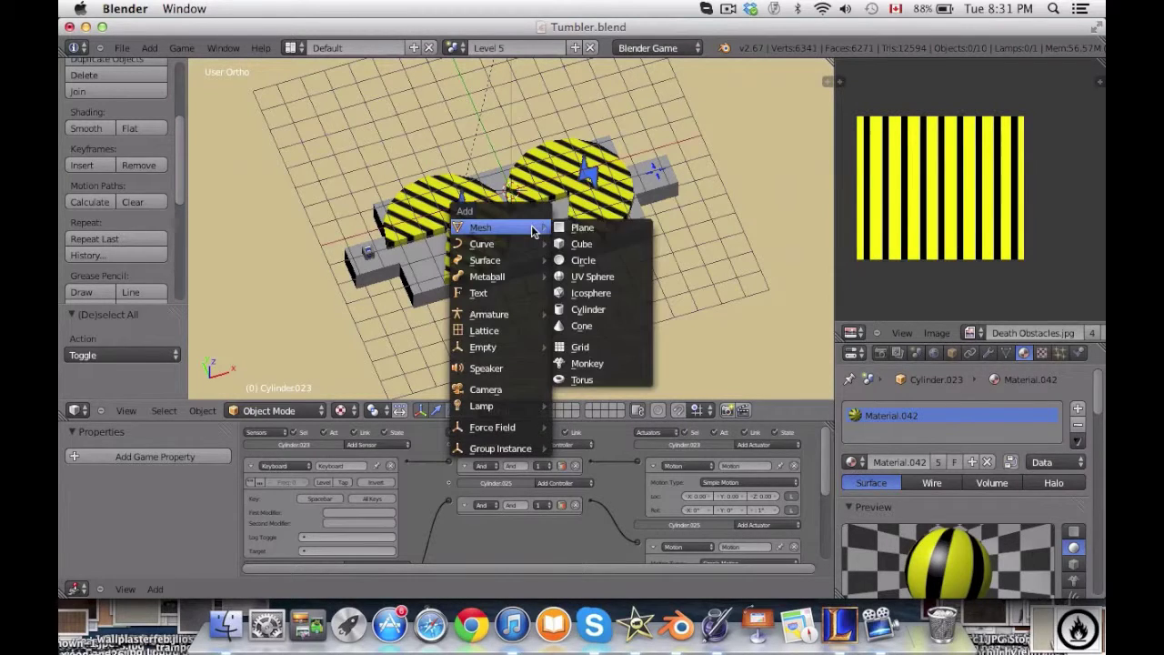
click(582, 245)
key(KP_0)
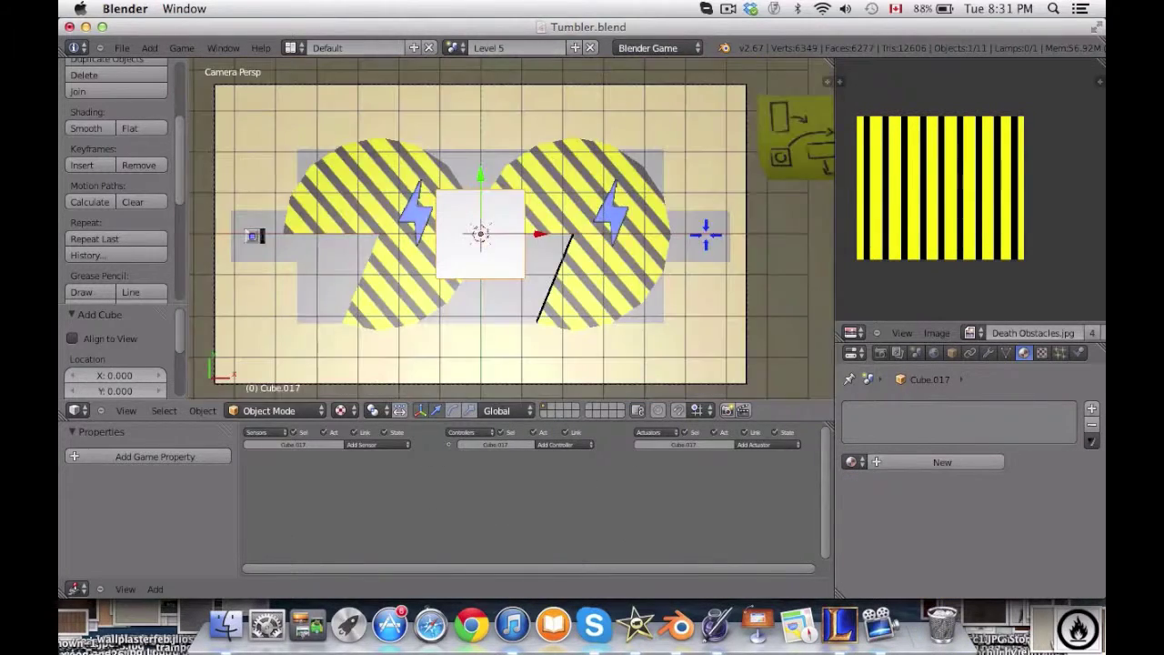
key(p)
key(Escape)
Assign the existing striped Material.042 to the new cube.
middle_drag(517, 262, 532, 154)
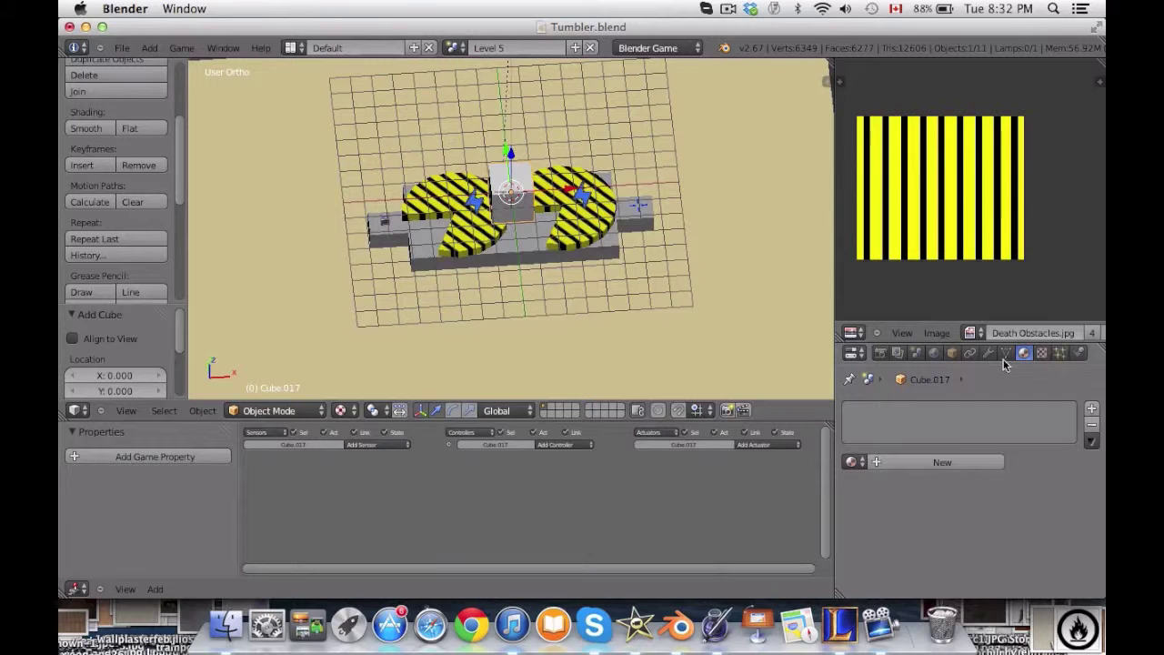
click(851, 462)
scroll(909, 437, down, 20)
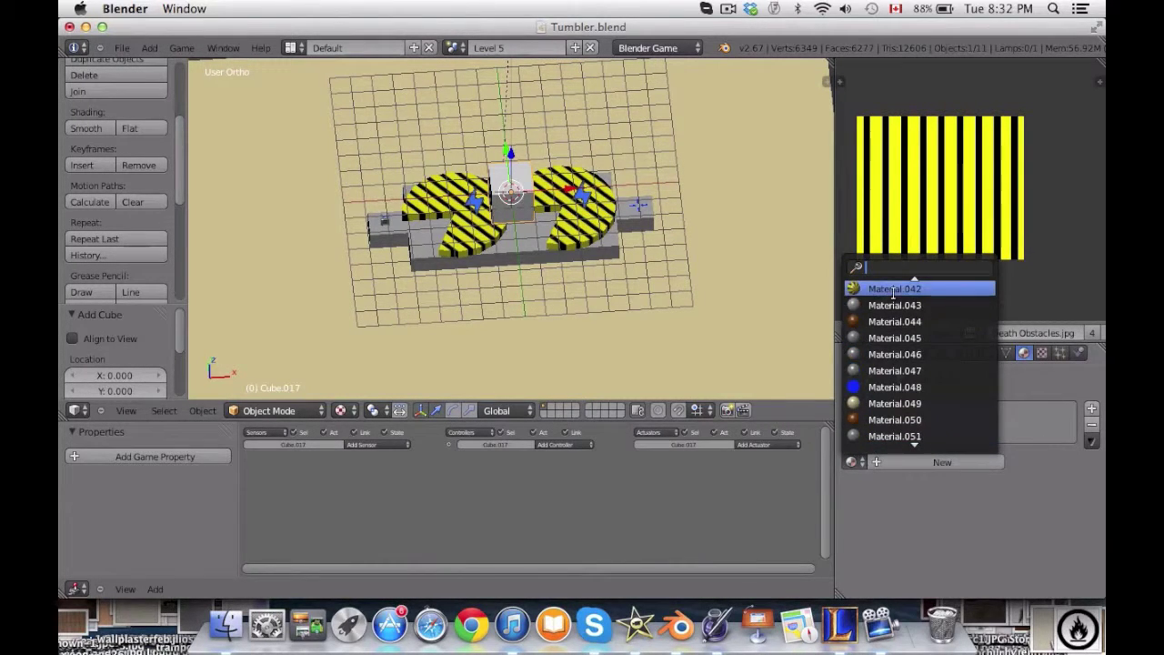
click(894, 289)
key(KP_7)
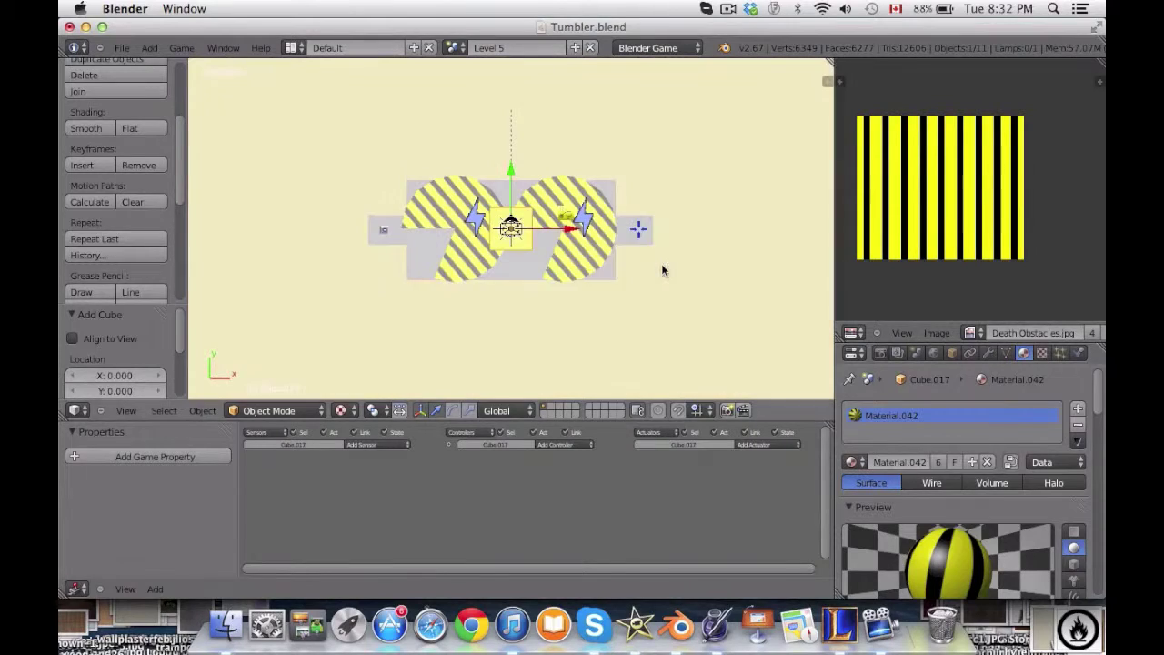
Unwrap the central cube's UVs so the striped texture maps onto all of its faces, and return to Object Mode.
key(u)
key(Tab)
key(u)
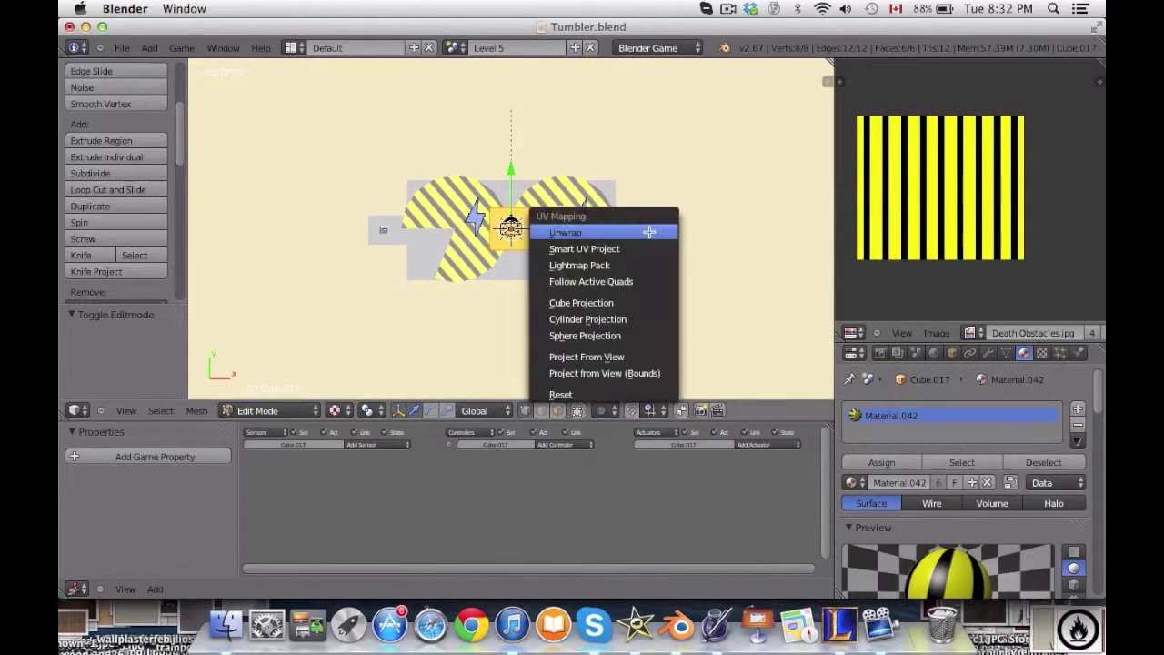
click(641, 228)
key(Tab)
Test-run the game from the camera view to check how the striped cube displays.
middle_drag(650, 260, 653, 220)
key(KP_0)
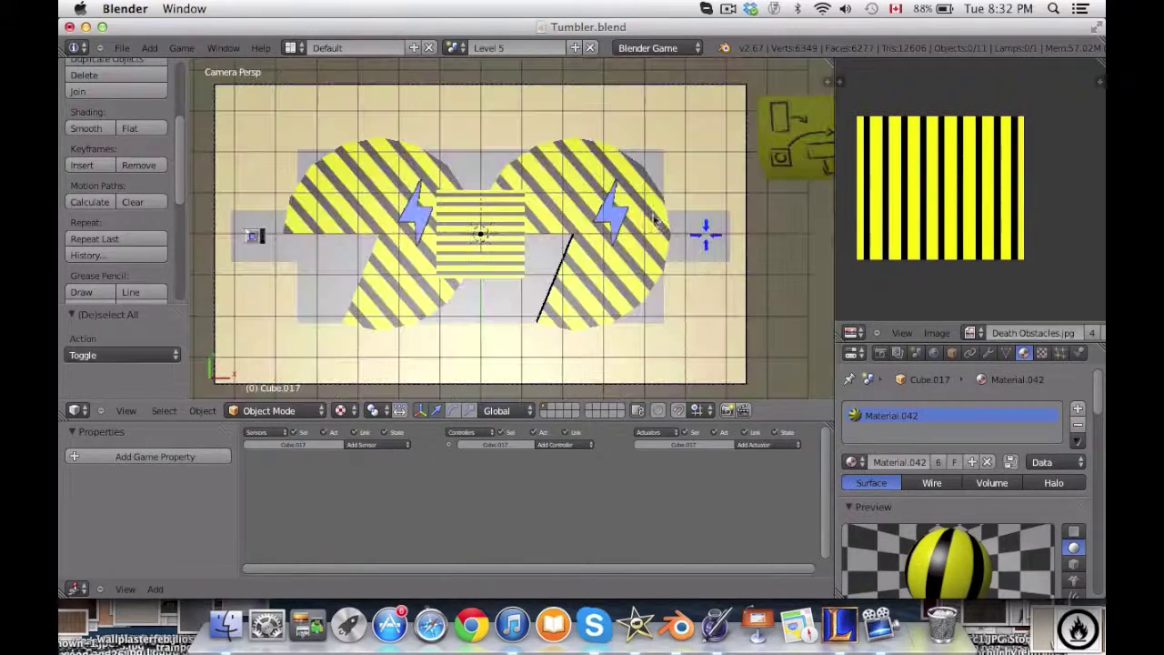
key(p)
key(Escape)
right_click(497, 234)
Delete the striped test cube from the centre of the level.
middle_drag(496, 234, 564, 102)
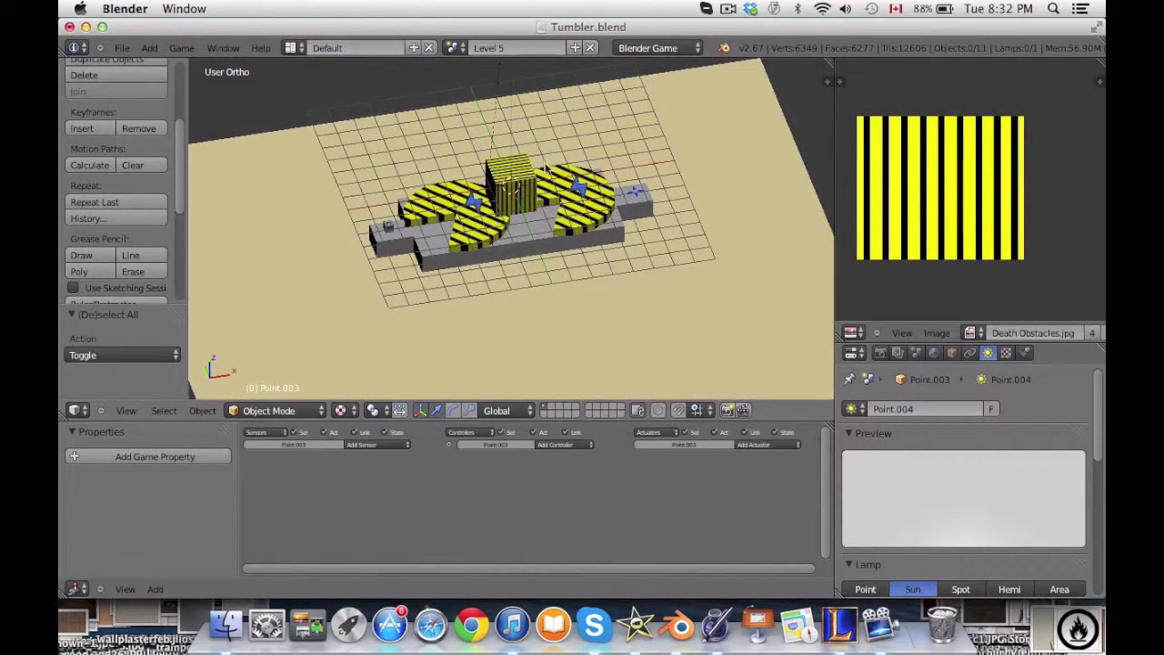
right_click(525, 182)
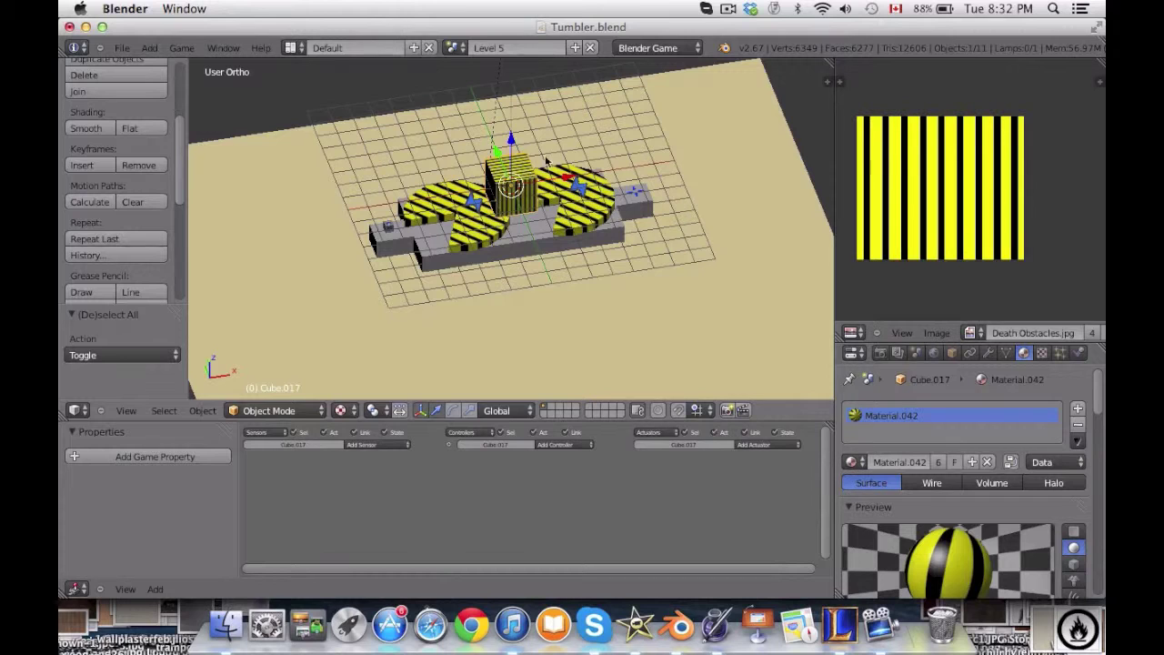
click(727, 9)
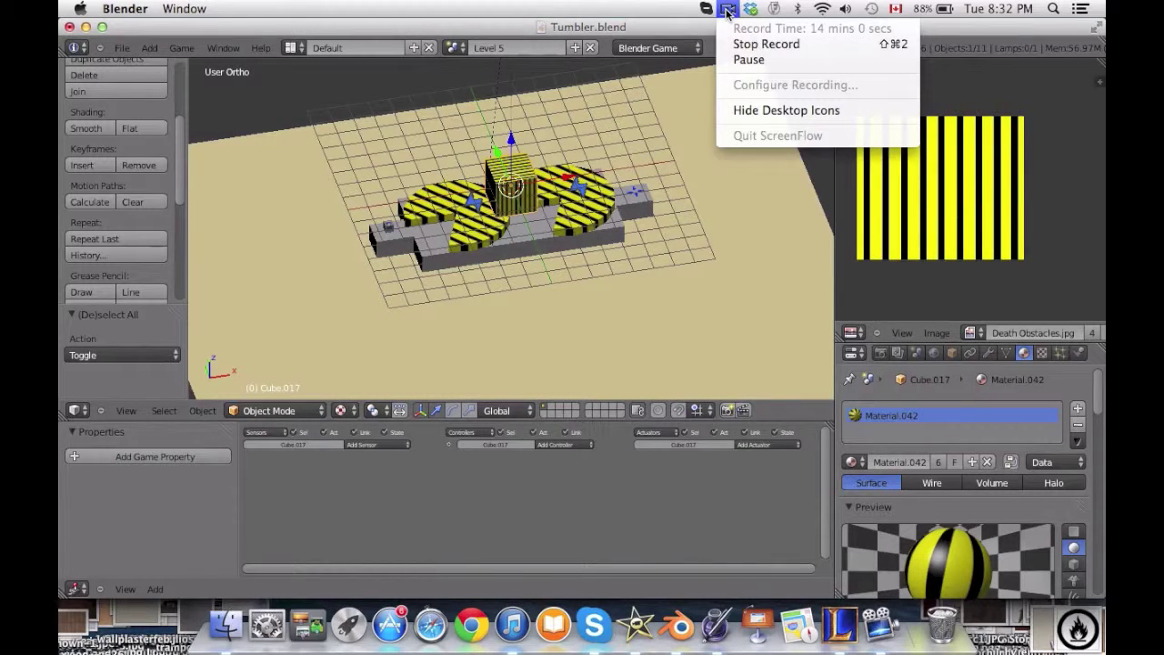
click(727, 9)
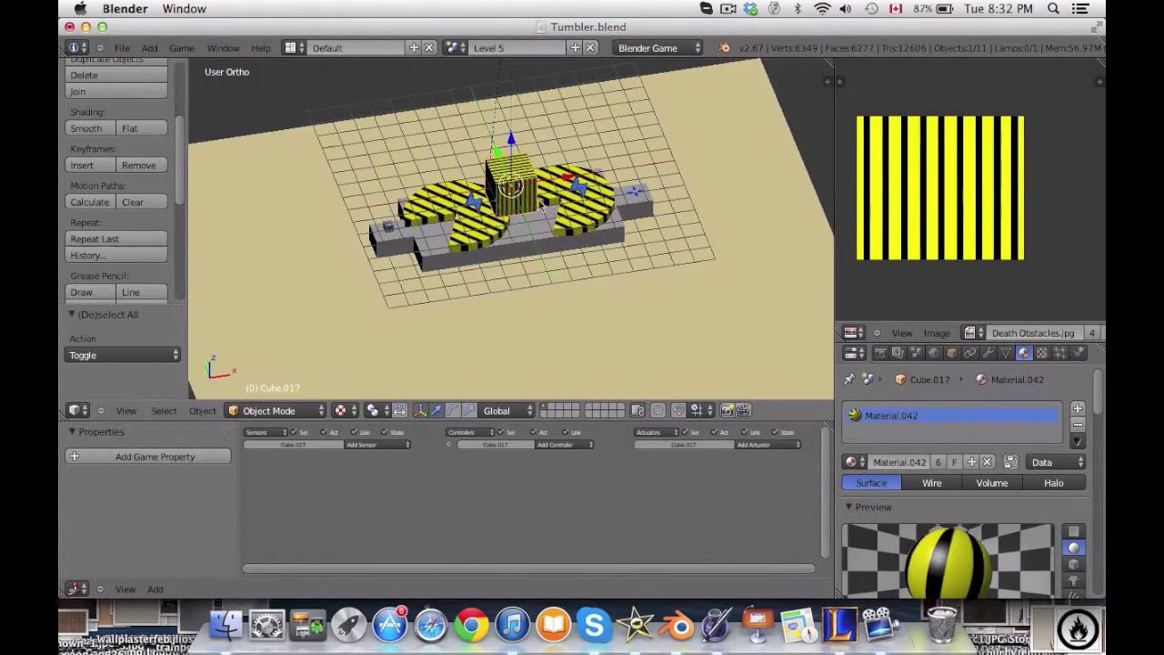
key(x)
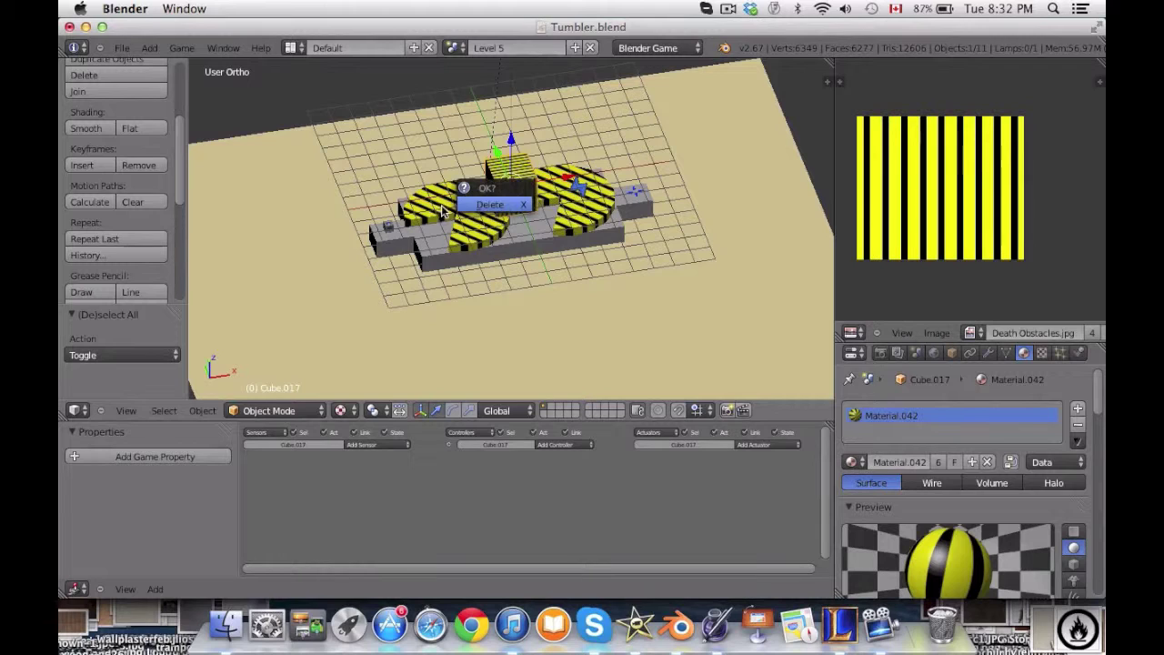
click(508, 208)
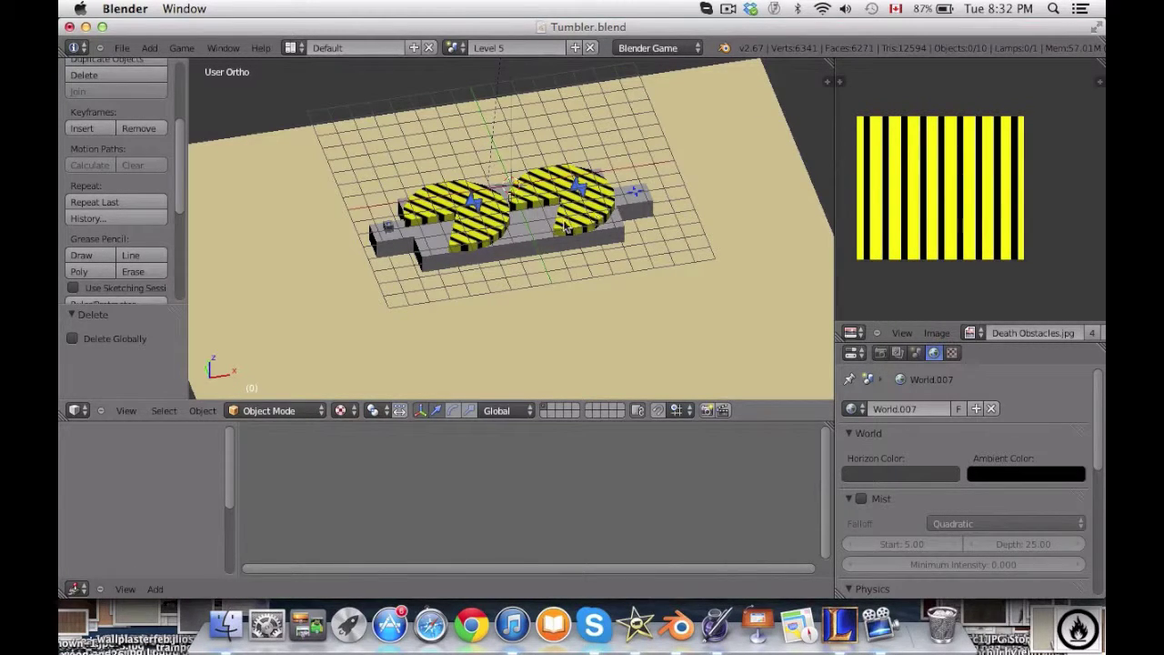
Remove Material.042 from the striped disc nearest the player cube in Object Mode.
scroll(565, 228, up, 5)
right_click(467, 232)
scroll(509, 236, down, 2)
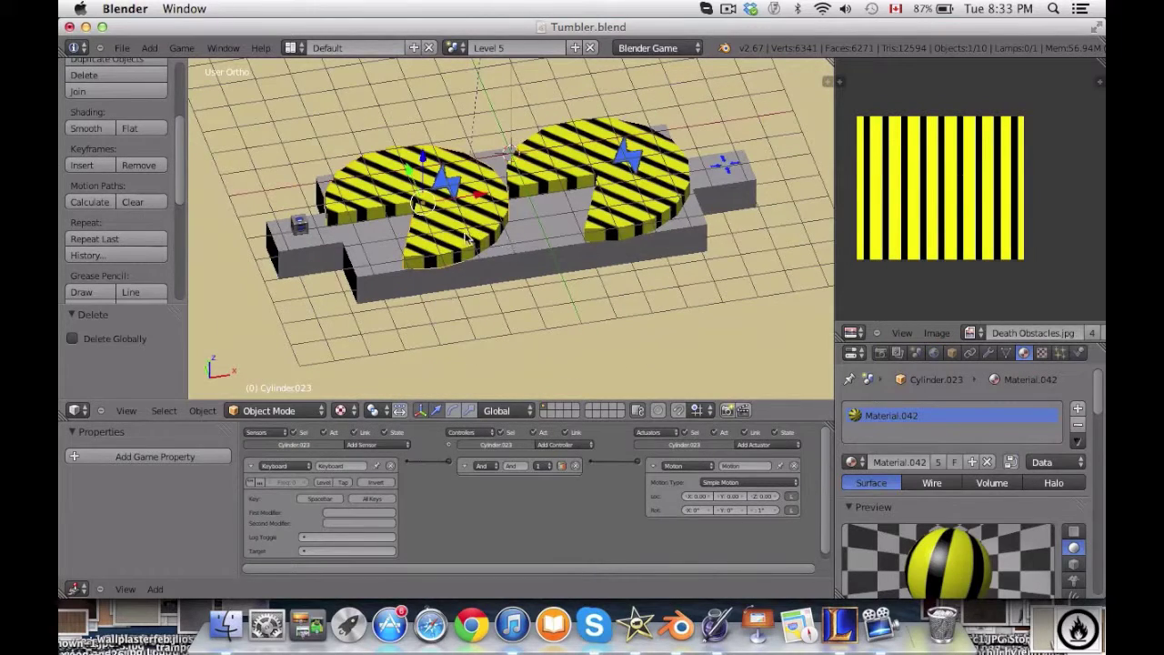
middle_drag(447, 252, 574, 244)
key(Tab)
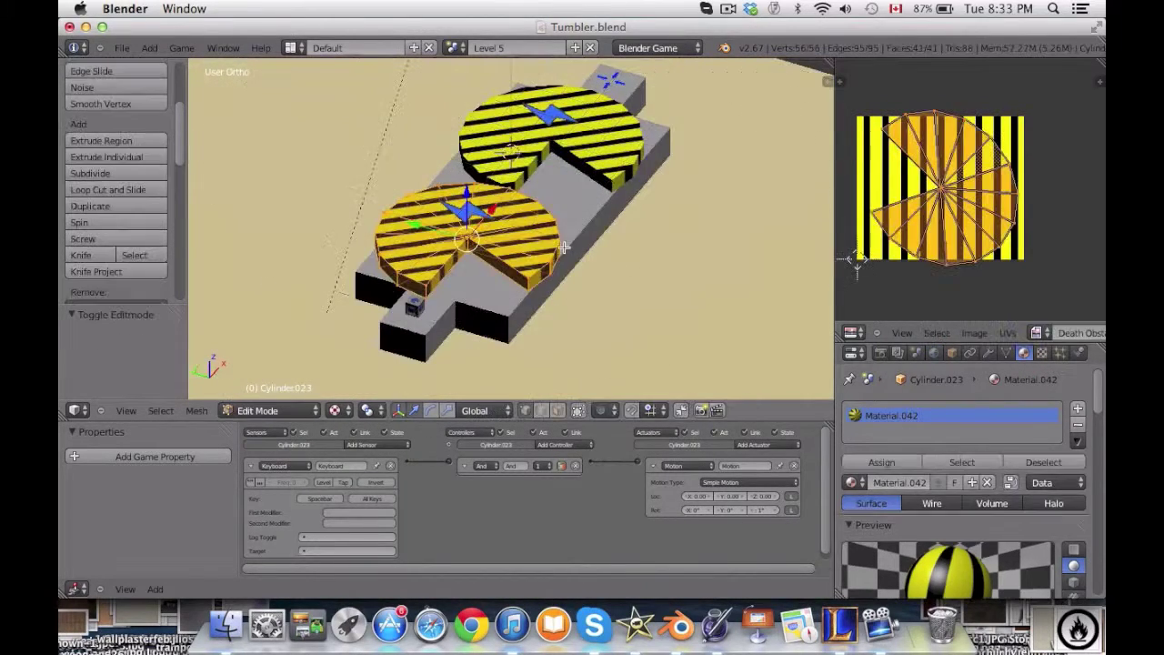
click(1078, 425)
key(Tab)
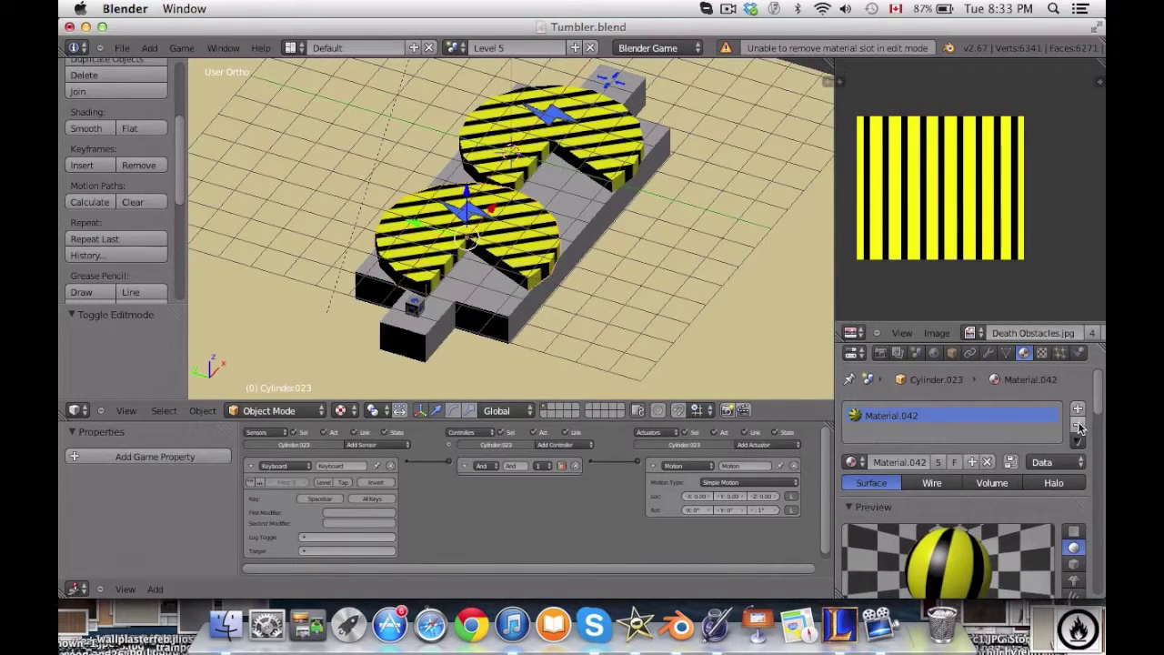
click(1078, 426)
key(Tab)
key(Tab)
Enlarge the 3D view and test-run the game from the camera view with the disc's material removed.
key(KP_0)
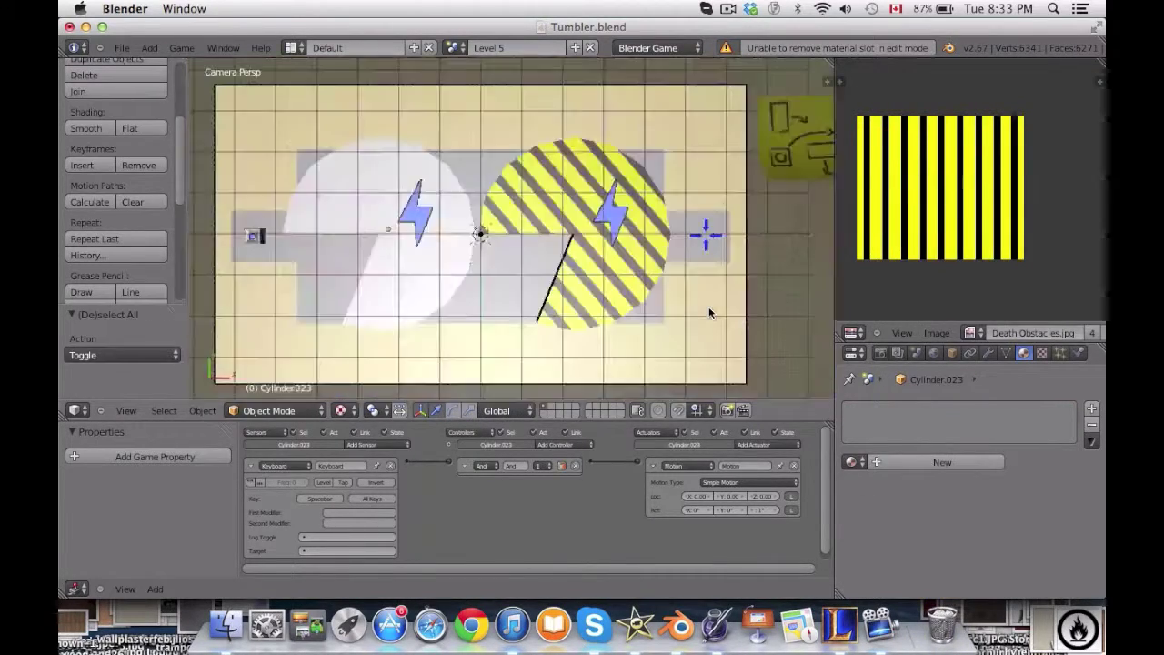
key(ctrl+Up)
key(p)
key(Escape)
Delete the striped disc farthest from the player cube along with its lightning bolt.
right_click(518, 367)
middle_drag(517, 367, 643, 249)
right_click(671, 271)
key(x)
click(619, 271)
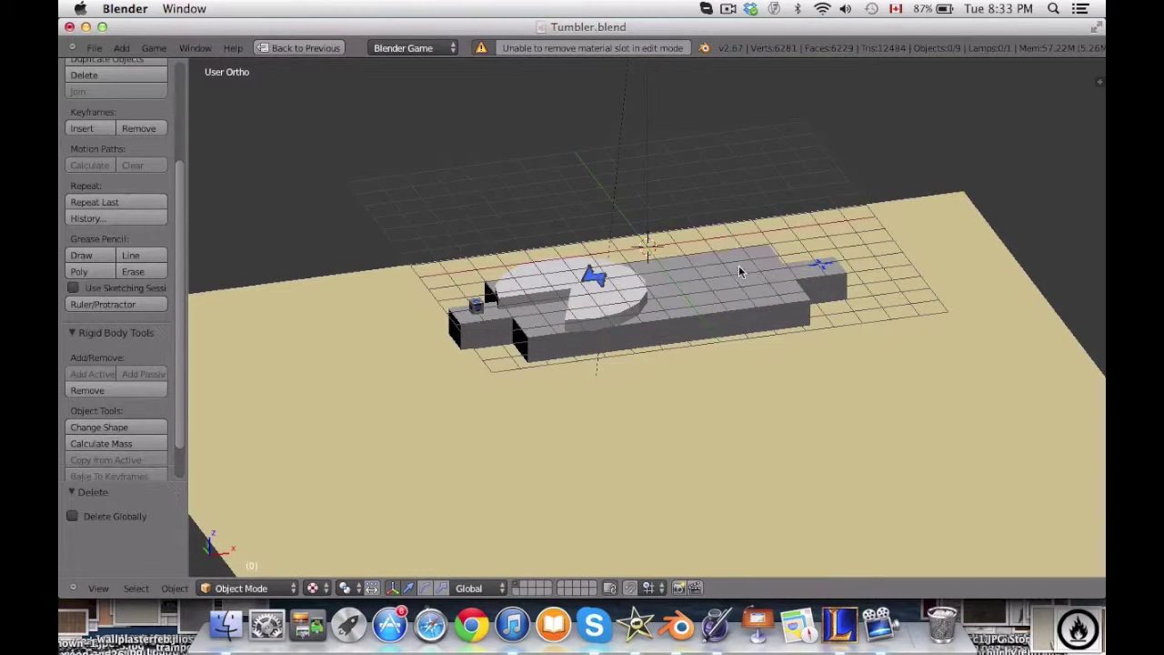
Delete the remaining lightning bolt and the untextured disc beneath it.
right_click(596, 280)
drag(582, 243, 587, 180)
key(a)
right_click(593, 228)
key(x)
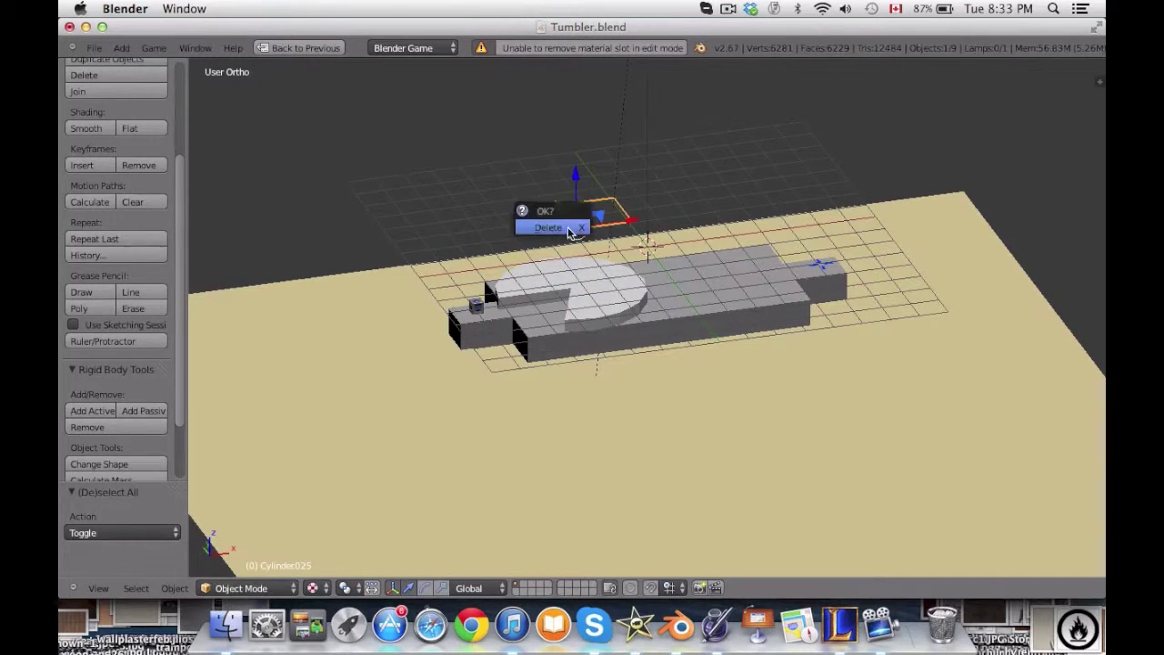
click(568, 230)
right_click(595, 283)
key(x)
click(546, 284)
Add a 16-vertex cylinder with a radius of 1 at the centre of the scene.
key(shift+a)
mouse_move(654, 290)
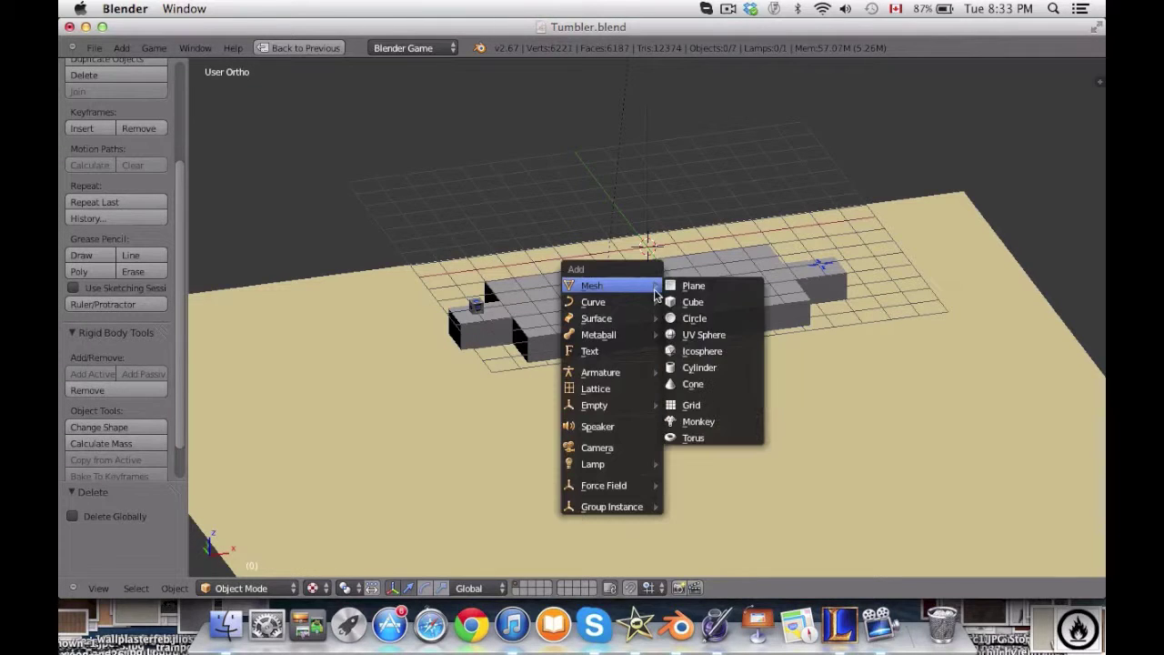
click(699, 368)
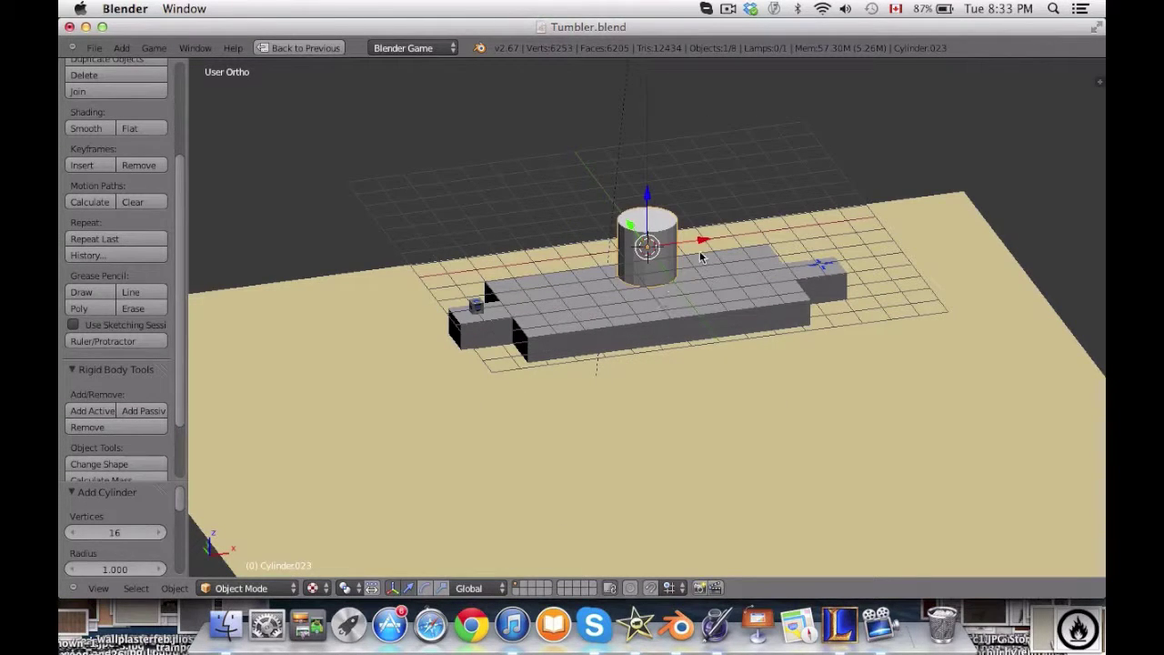
Flatten the cylinder to about 0.278 of its height and widen it to about twice its diameter without changing Z.
key(KP_1)
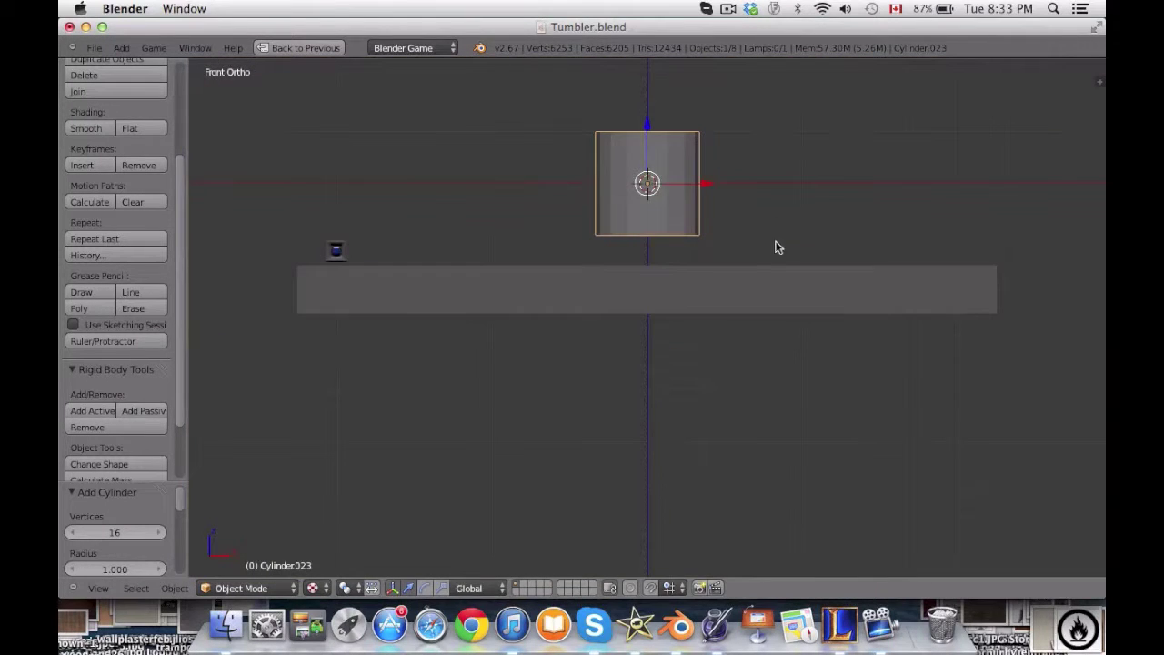
key(s)
key(z)
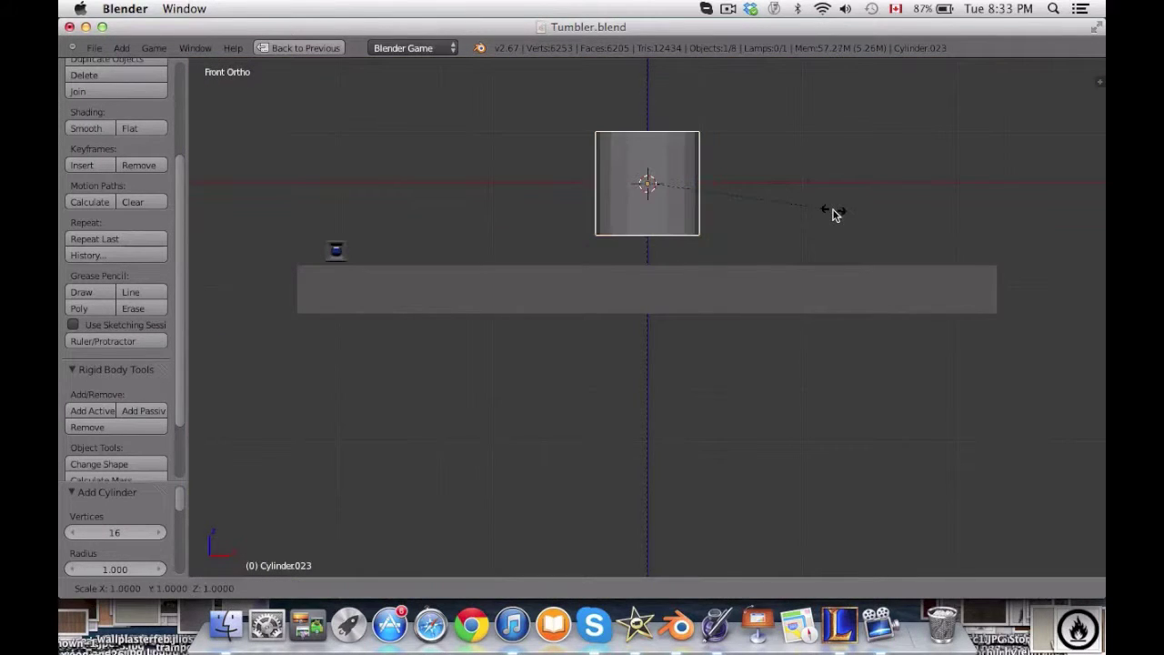
click(700, 196)
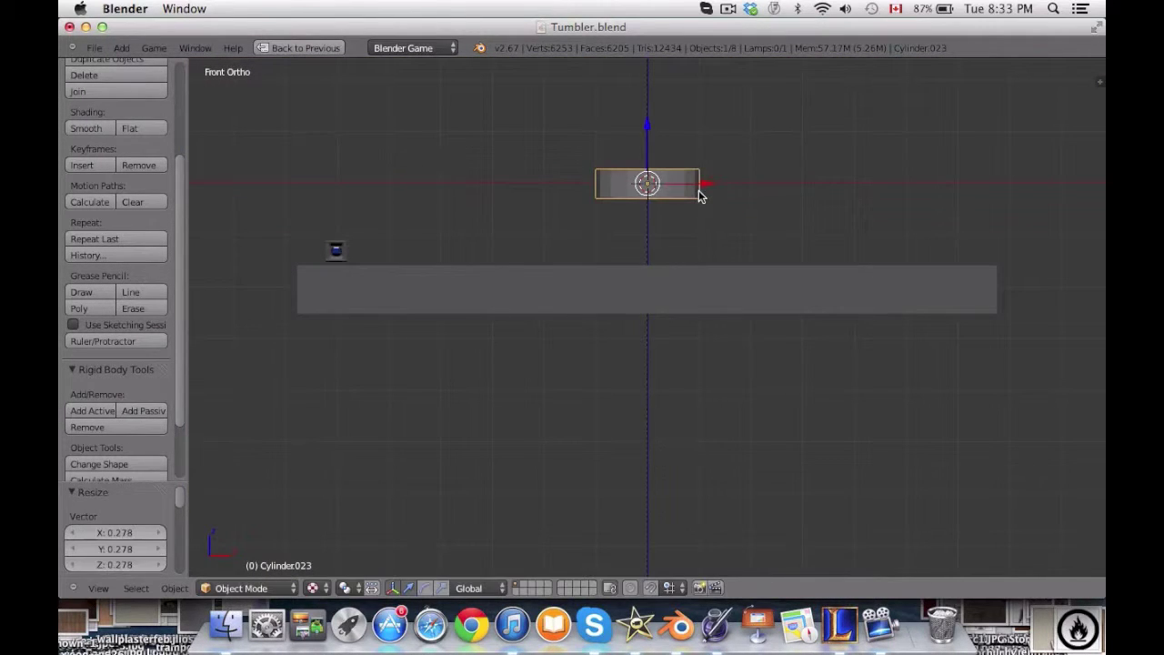
key(s)
key(x)
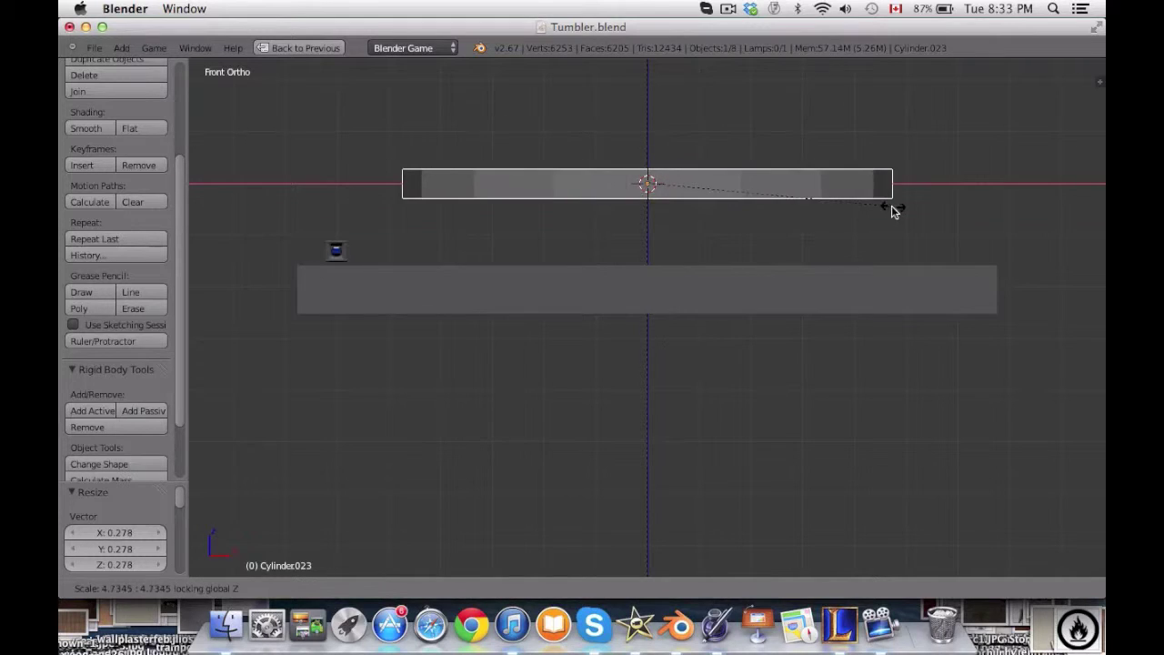
click(751, 207)
Delete the top and bottom cap faces of the flattened cylinder in Edit Mode, leaving the outer ring.
key(KP_7)
key(Tab)
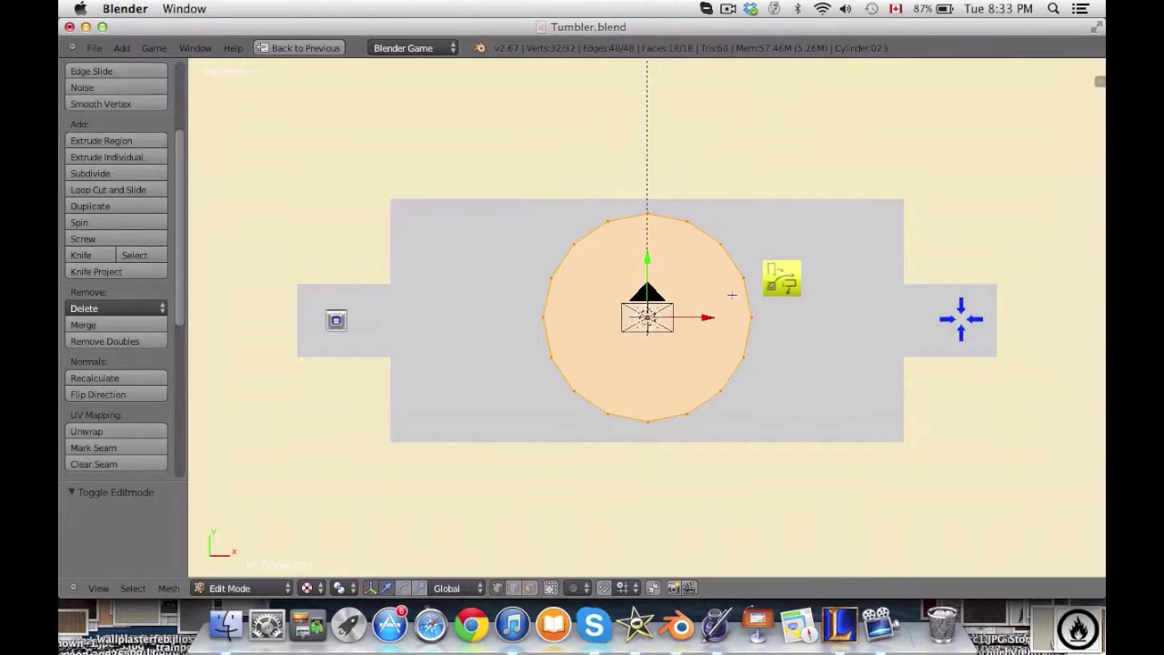
key(a)
middle_drag(688, 331, 632, 484)
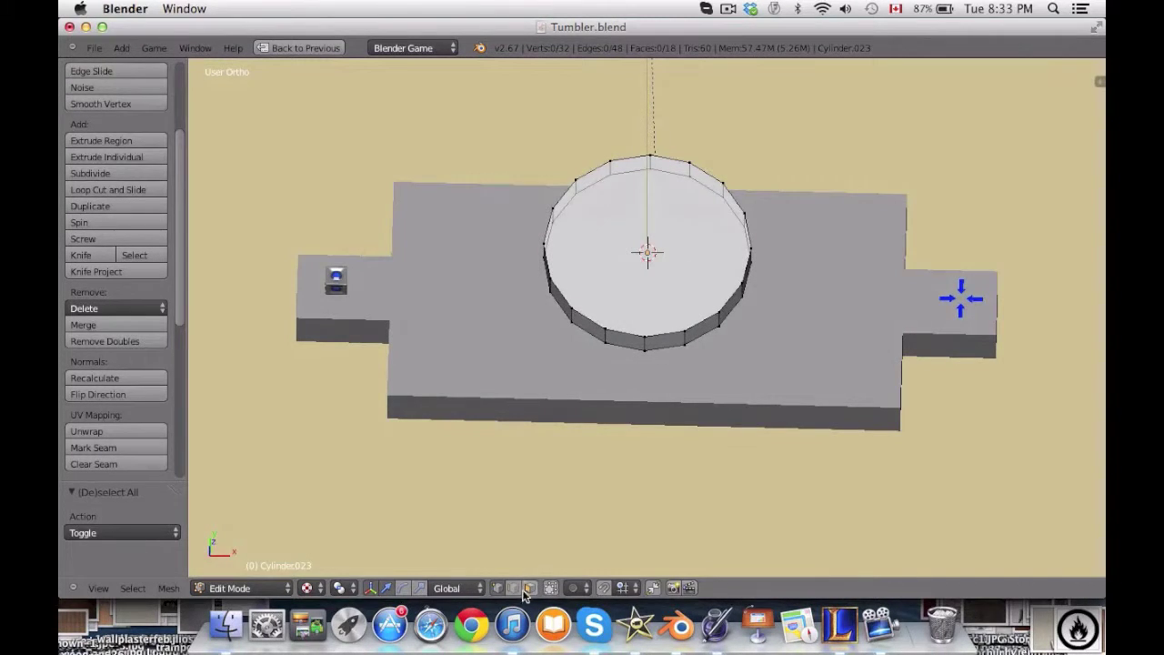
right_click(647, 251)
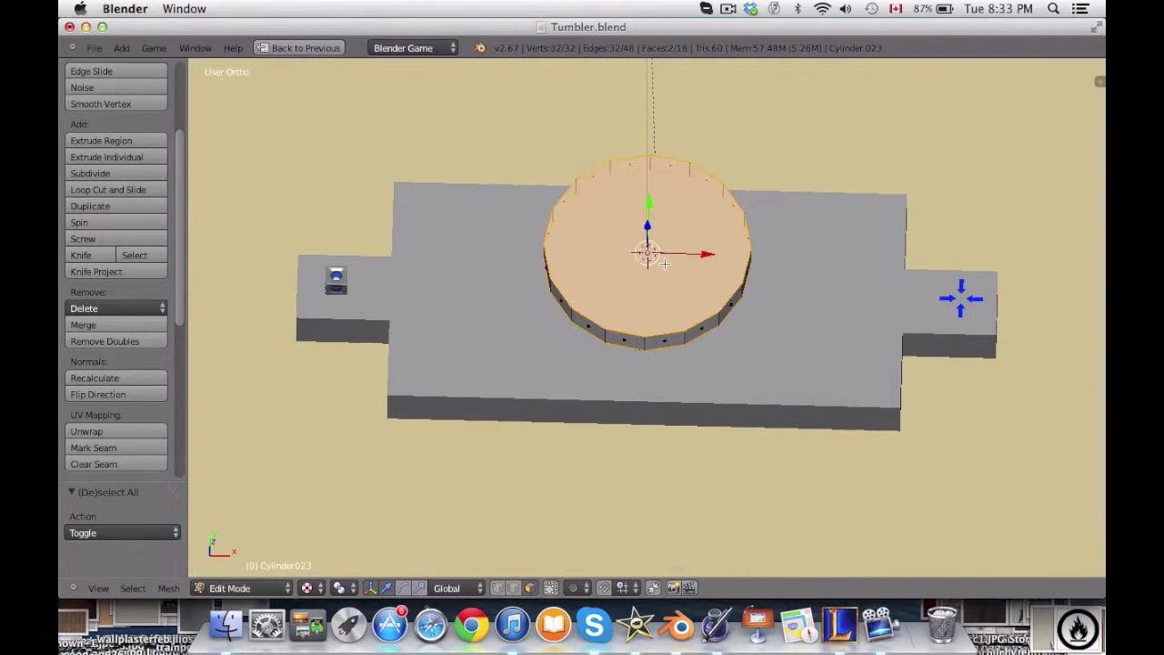
key(x)
click(650, 261)
middle_drag(649, 252, 682, 258)
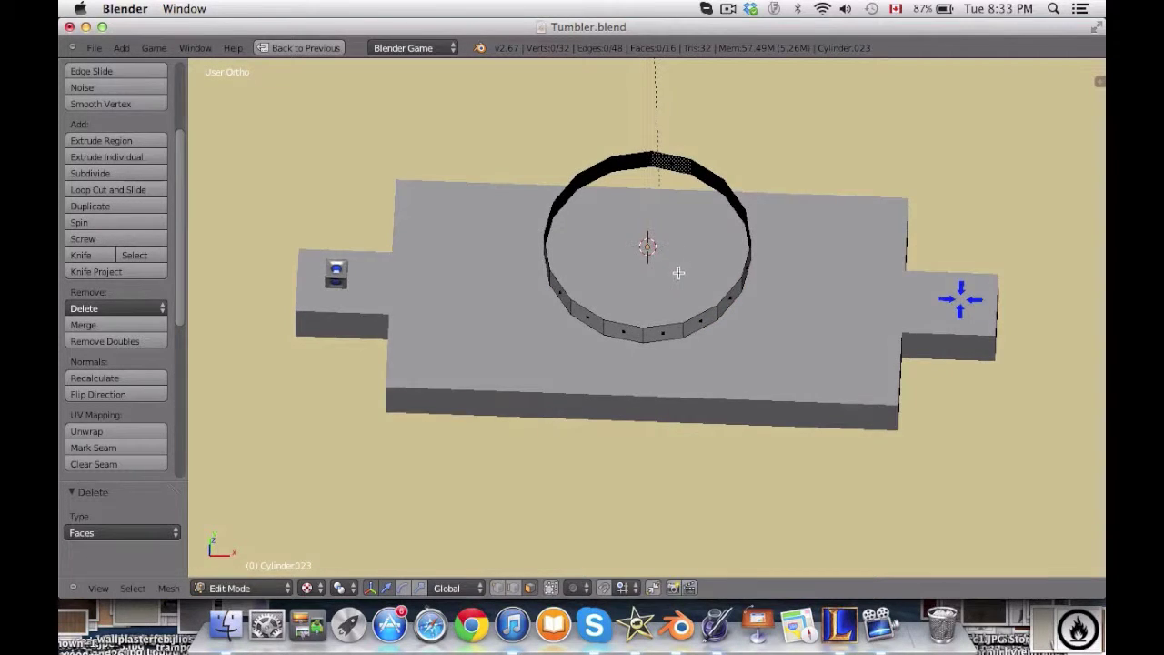
key(KP_1)
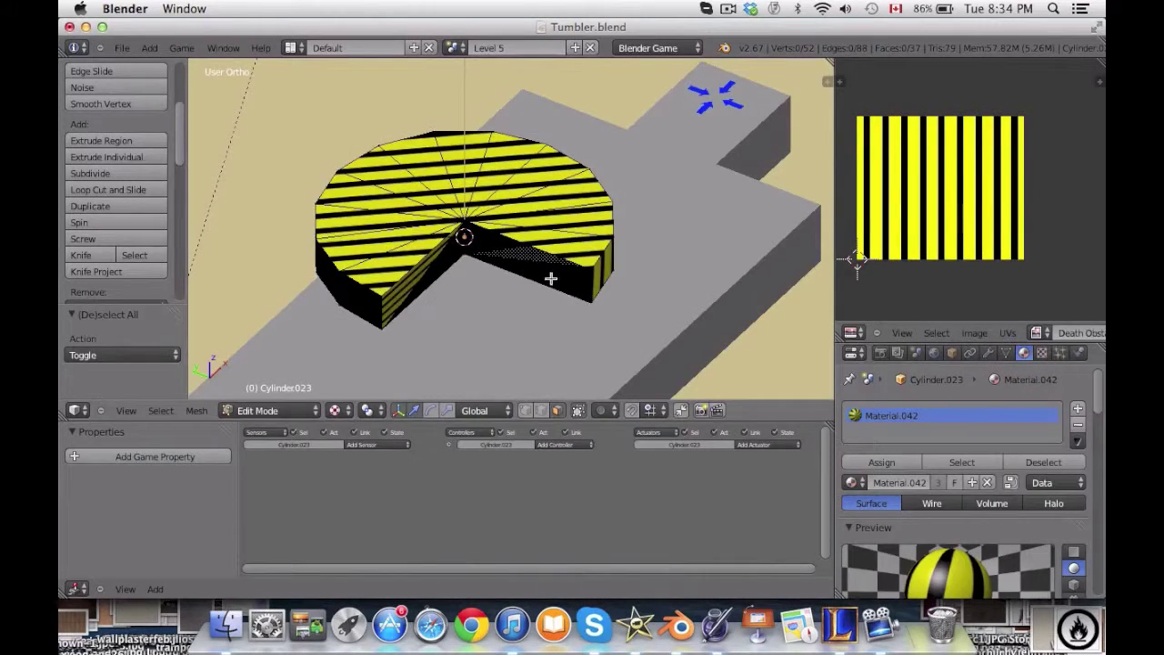
Remove the badly filled face from the inner walls of the disc's wedge cutout.
right_click(550, 278)
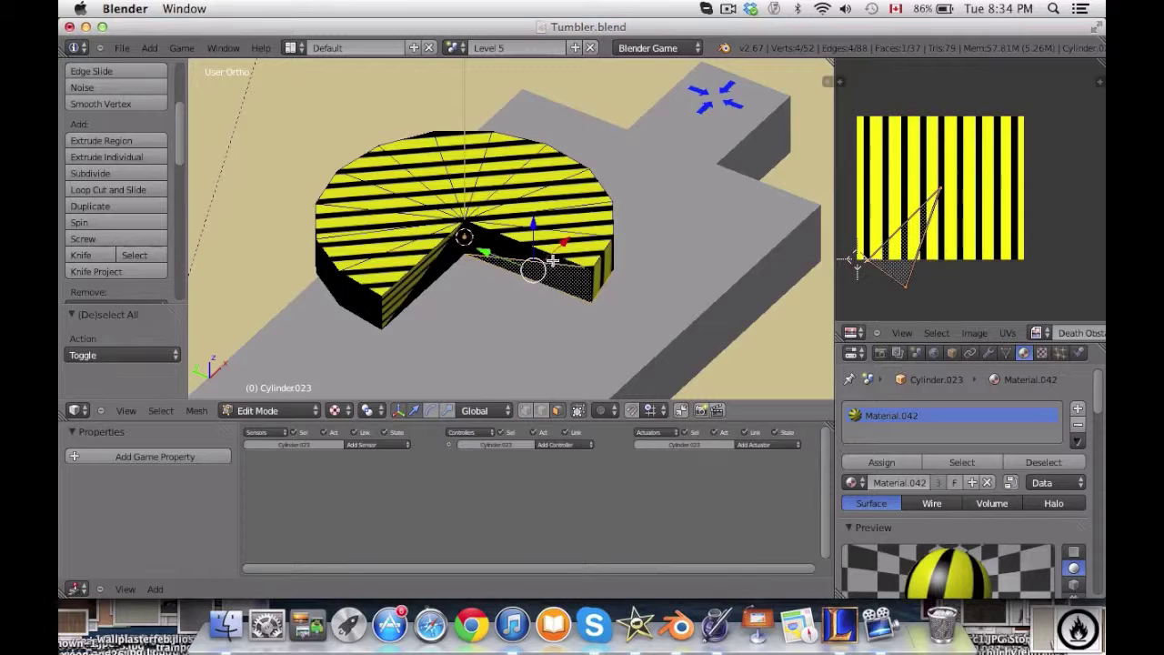
middle_drag(551, 262, 606, 279)
key(a)
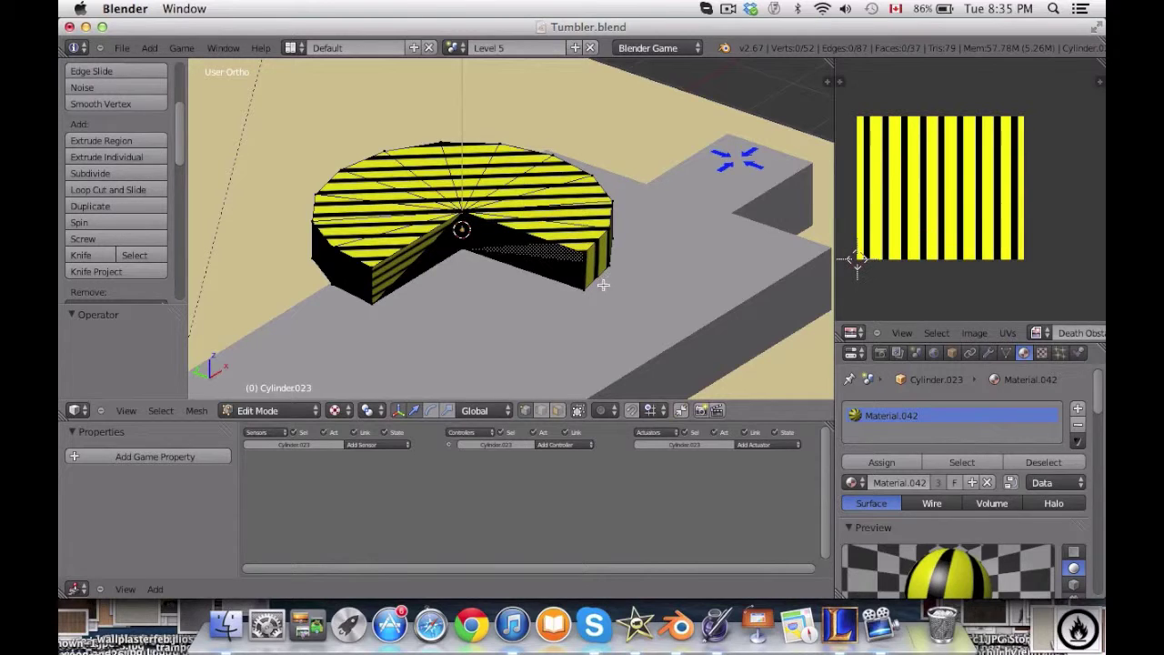
right_click(584, 297)
key(a)
key(a)
key(a)
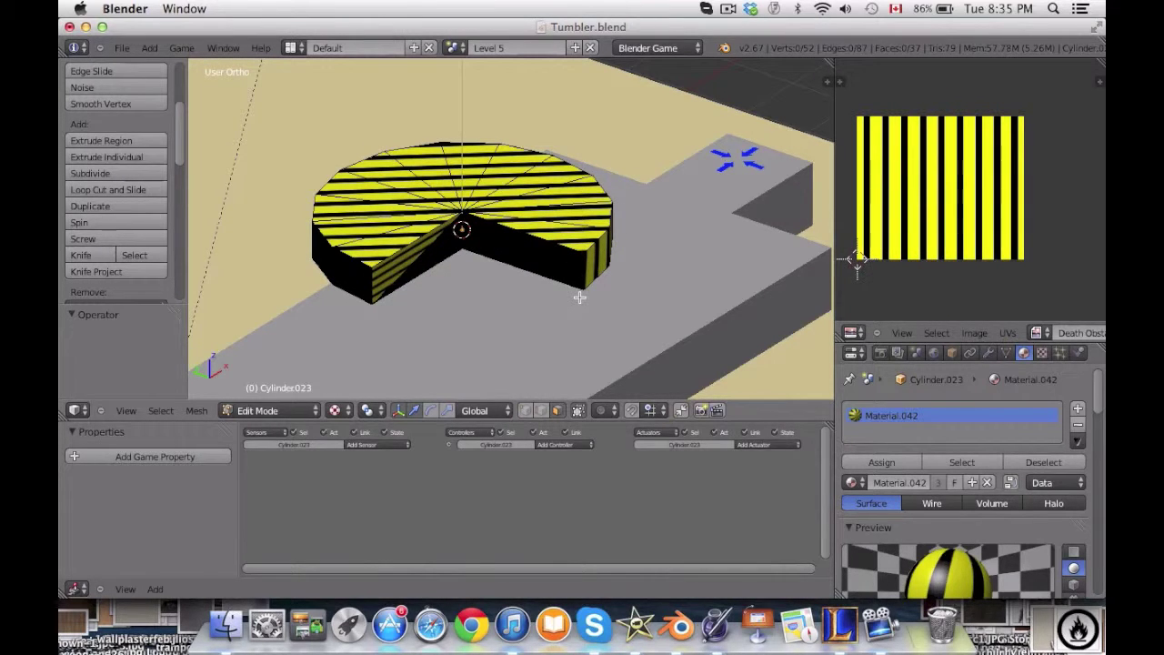
right_click(579, 296)
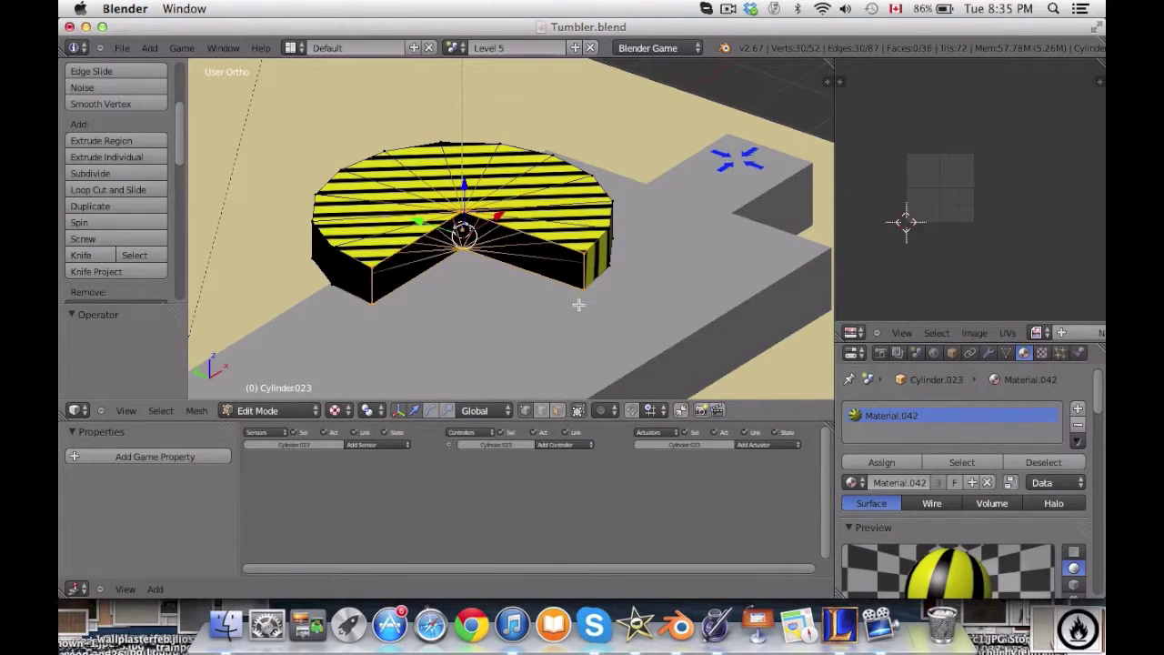
key(a)
middle_drag(582, 364, 425, 394)
key(b)
drag(437, 171, 470, 327)
middle_drag(470, 326, 573, 263)
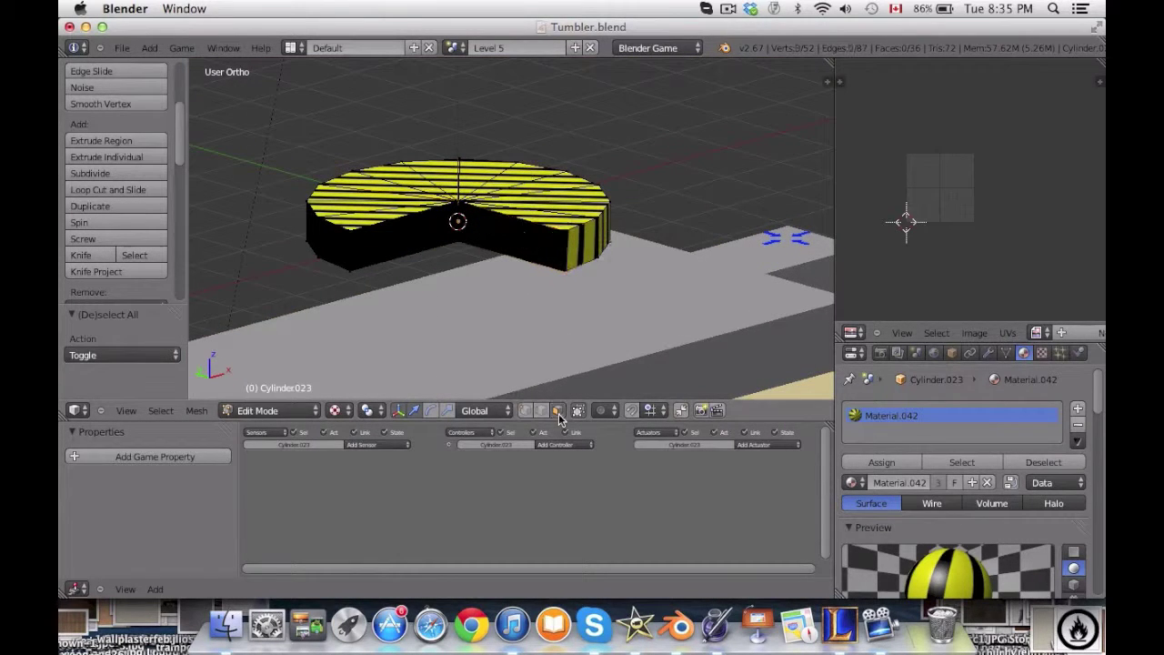
middle_drag(611, 313, 411, 207)
Box-select the vertices at the disc's centre and along one side of the wedge cutout, fill them with a face, and inspect it.
key(b)
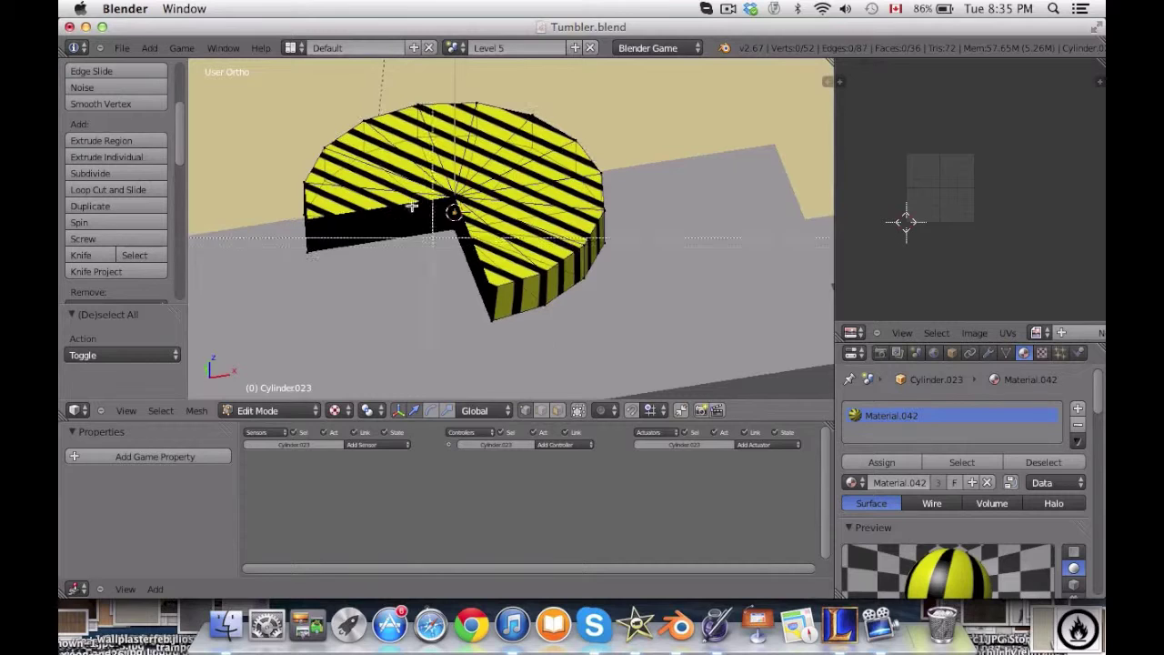
drag(443, 192, 509, 336)
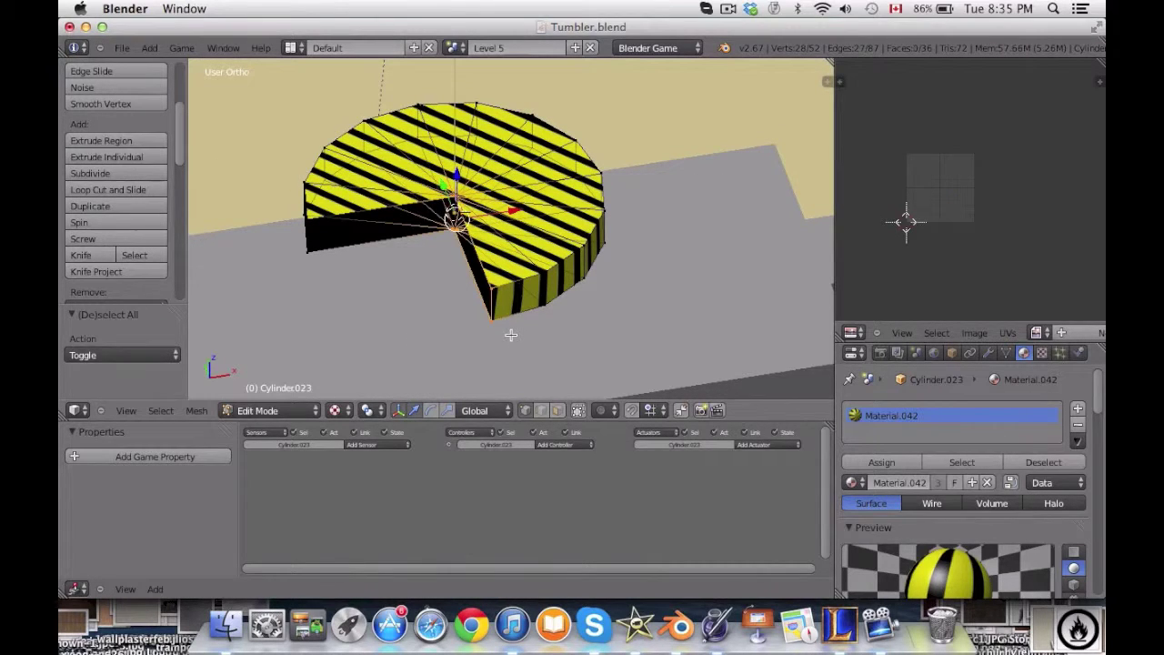
key(f)
middle_drag(510, 335, 590, 294)
scroll(590, 297, up, 6)
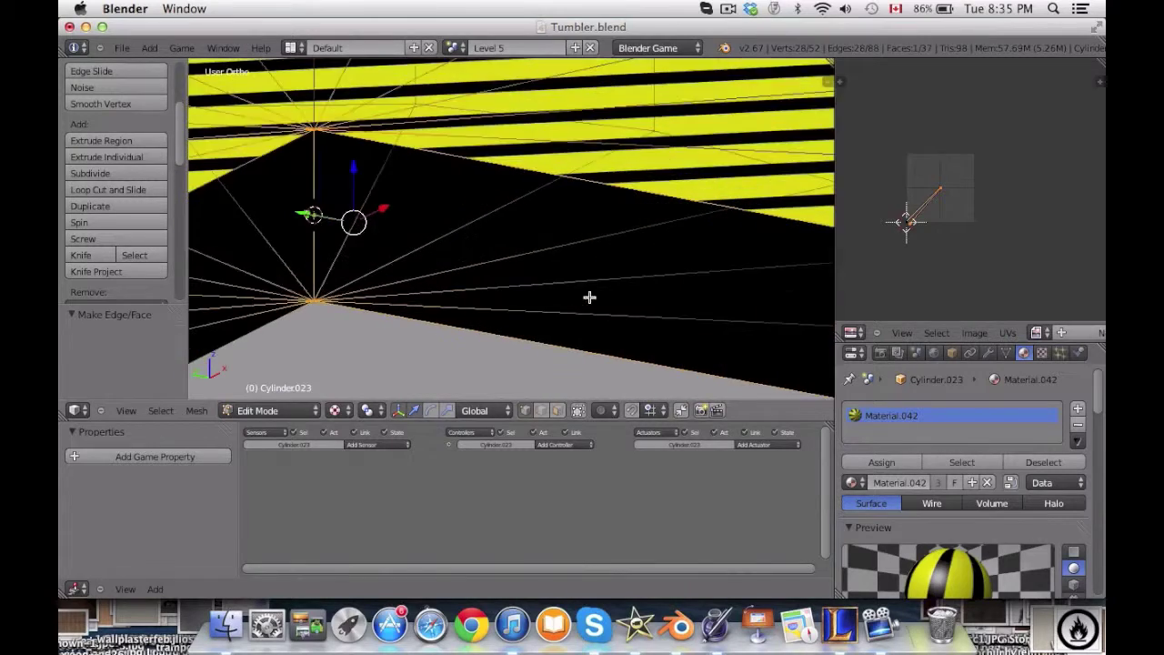
scroll(589, 297, down, 6)
scroll(590, 295, up, 5)
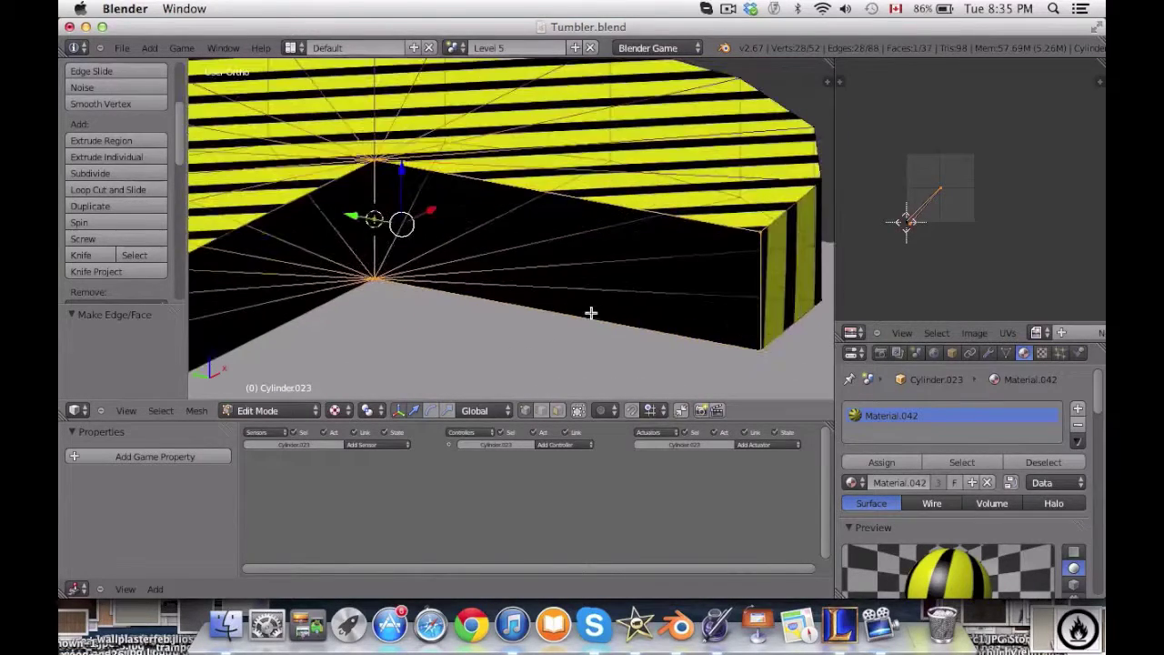
key(a)
middle_drag(589, 293, 571, 323)
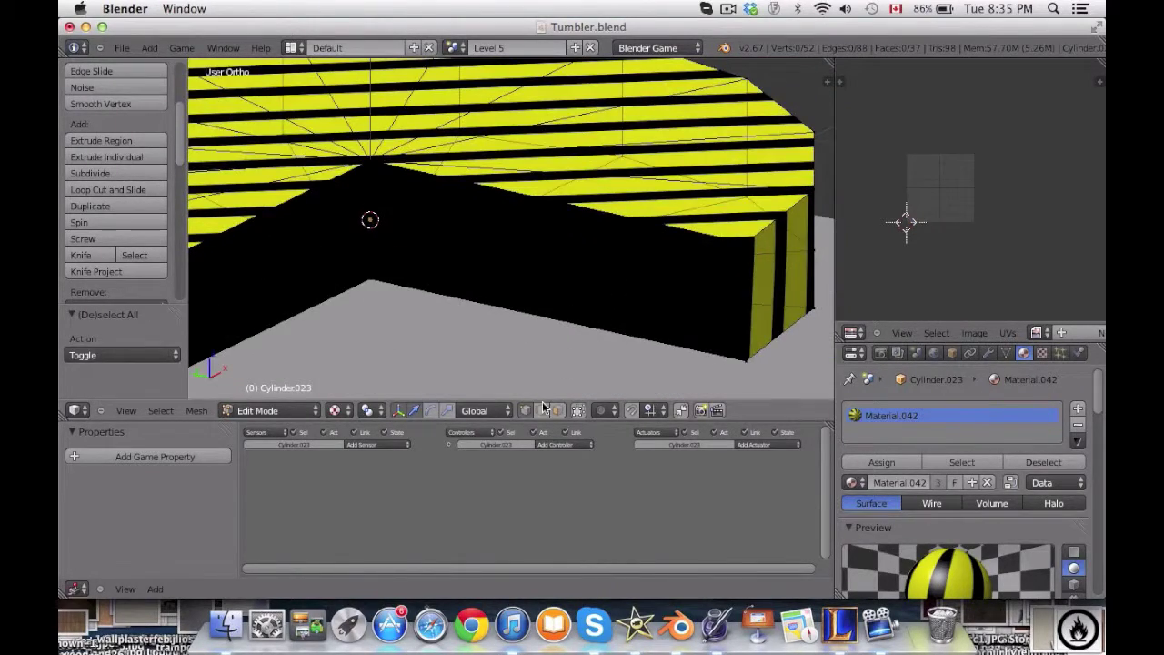
Extrude the outer edge at one end of the wedge cutout about 2.006 along global Y to the disc's centre, forming the inner wall.
right_click(731, 301)
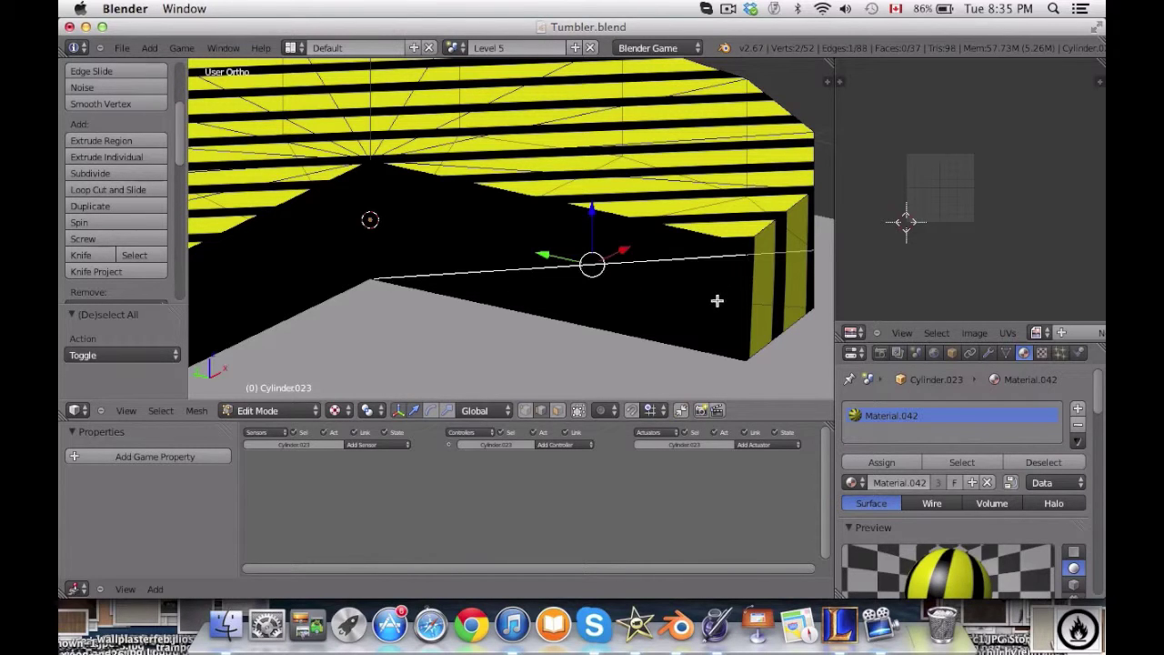
right_click(725, 282)
middle_drag(725, 278, 636, 263)
key(e)
right_click(650, 245)
key(g)
key(x)
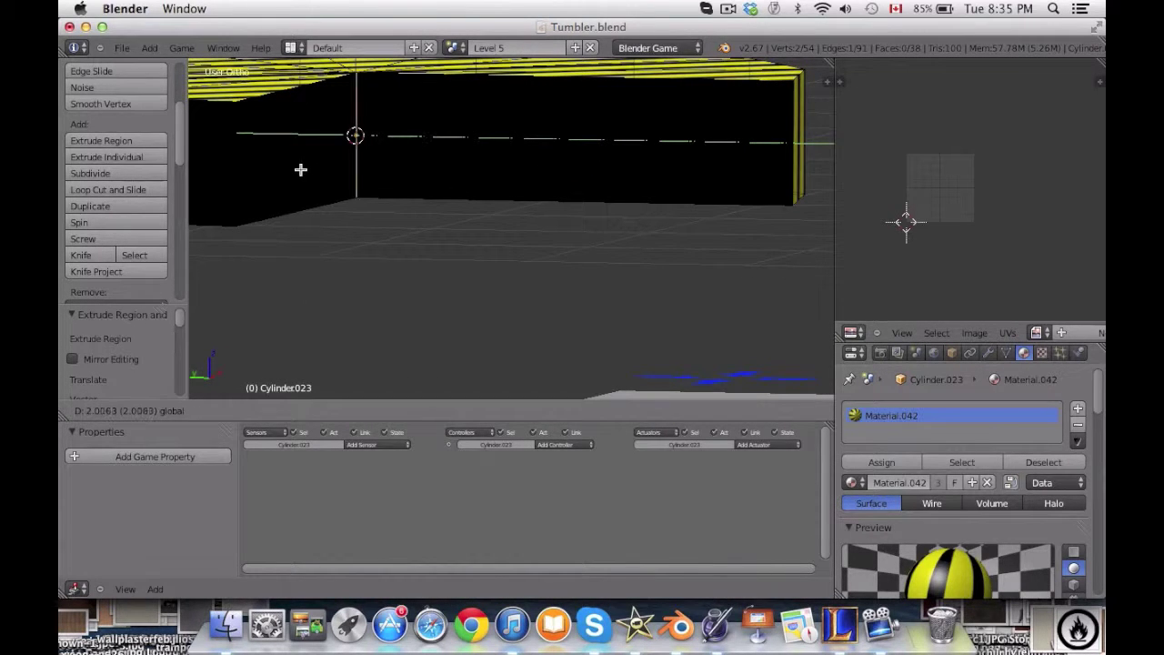
click(300, 169)
Extrude the centre edge about 2 units along negative X to close the cutout's other inner wall, and return to Object Mode.
middle_drag(300, 169, 600, 83)
key(e)
right_click(491, 132)
key(KP_7)
scroll(600, 84, down, 2)
shift+middle_drag(655, 133, 673, 172)
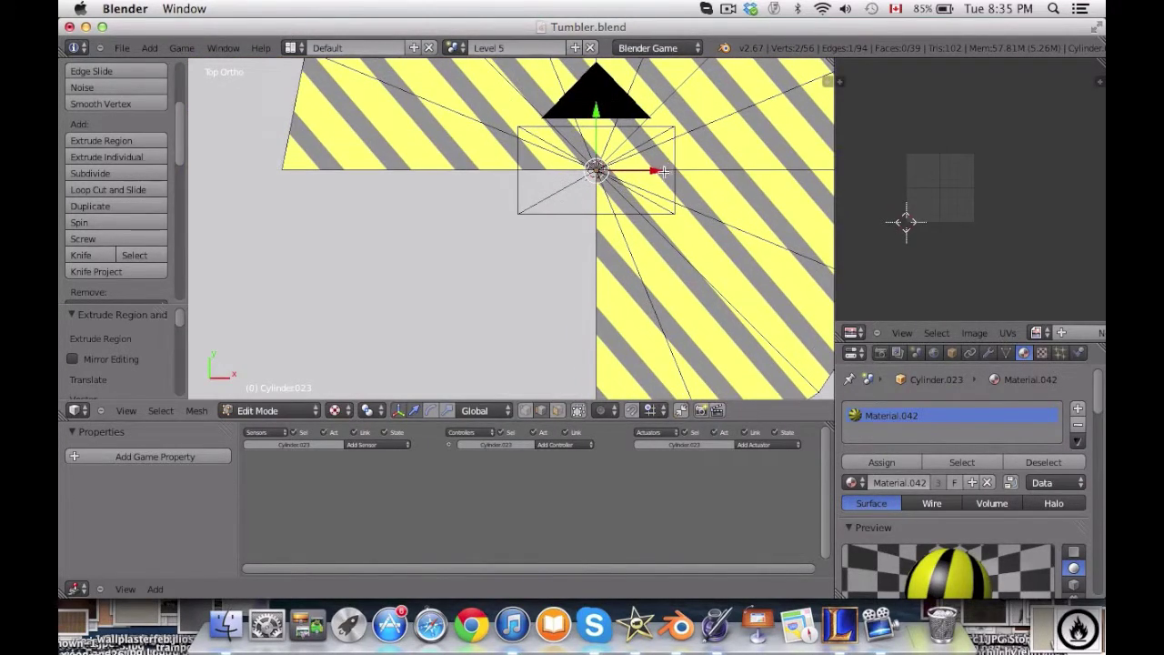
drag(665, 171, 434, 181)
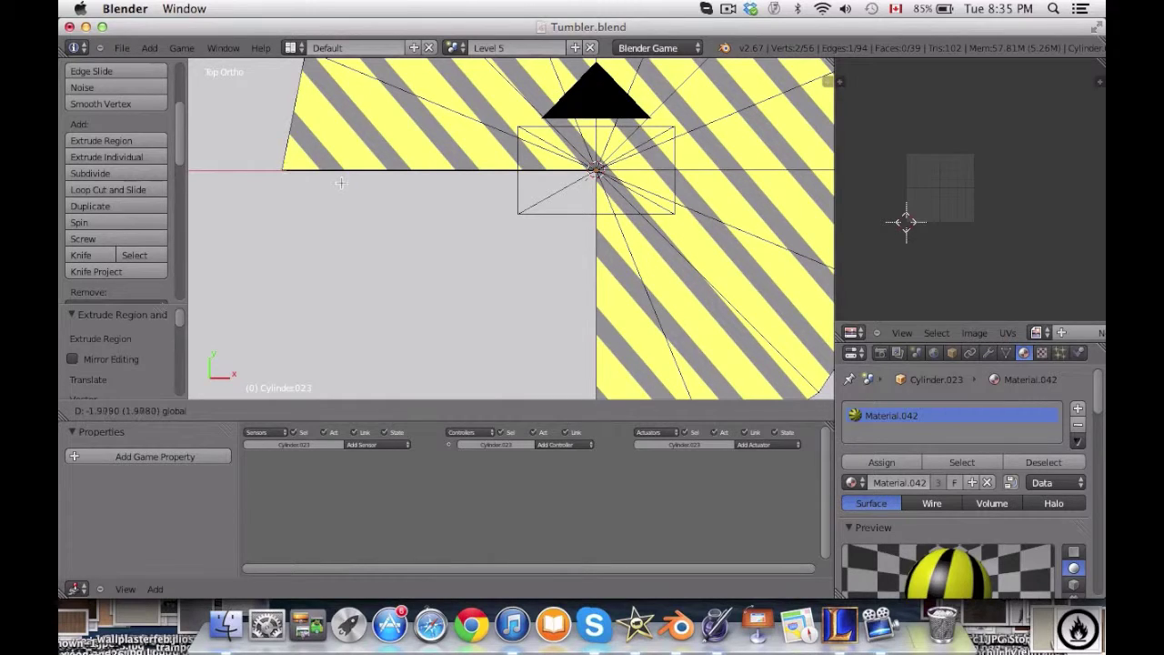
drag(340, 183, 339, 182)
middle_drag(339, 182, 468, 81)
scroll(491, 200, down, 3)
key(Tab)
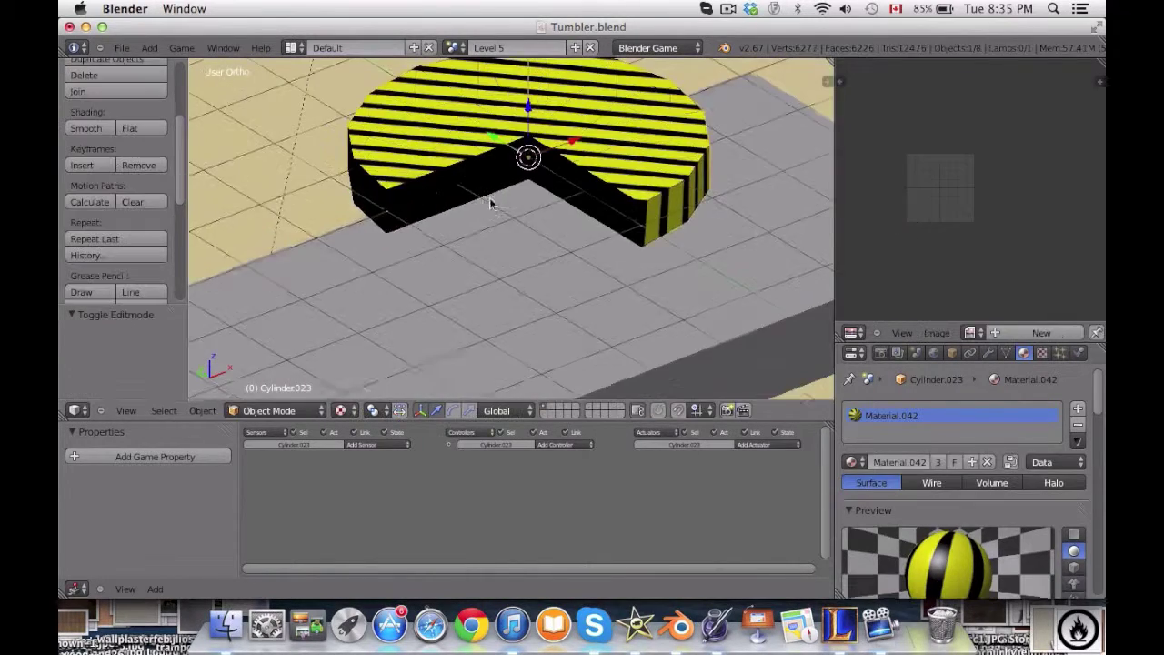
Inspect the closed wedge walls, deselect everything, and test the disc in the game from the camera view.
mouse_move(491, 200)
middle_down()
mouse_move(560, 168)
mouse_move(500, 194)
middle_up()
key(Tab)
key(Tab)
key(a)
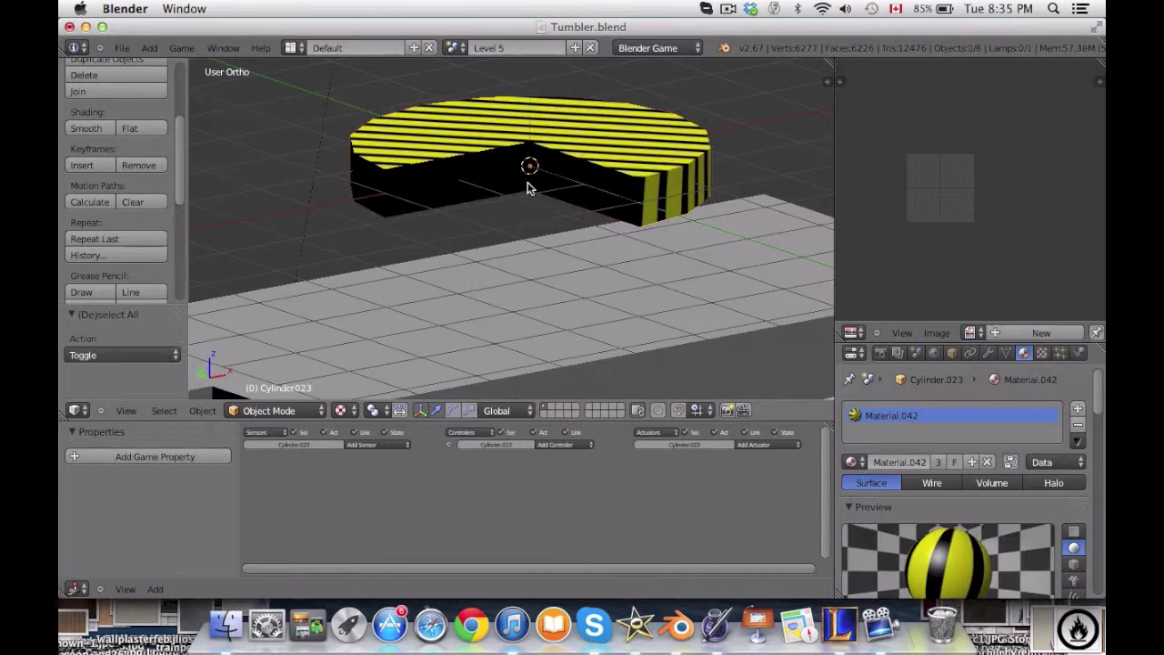
key(KP_0)
key(KP_0)
key(p)
key(Escape)
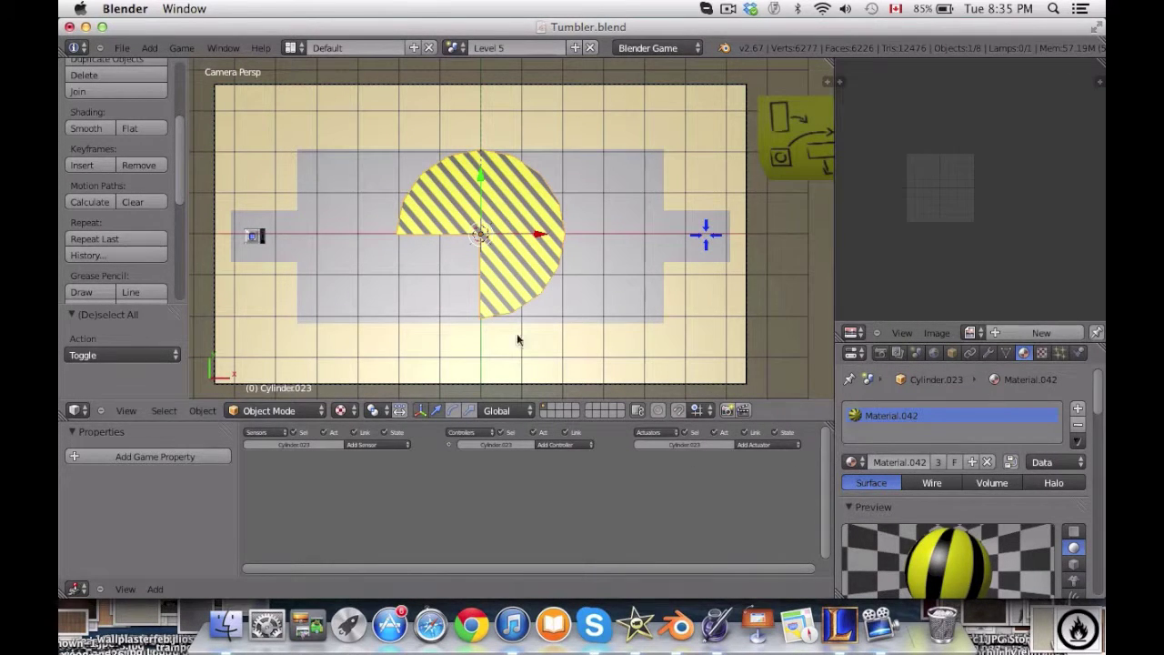
Link a Spacebar Keyboard sensor on the disc to a Motion actuator rotating 1° about Z, and test it in the game.
click(377, 445)
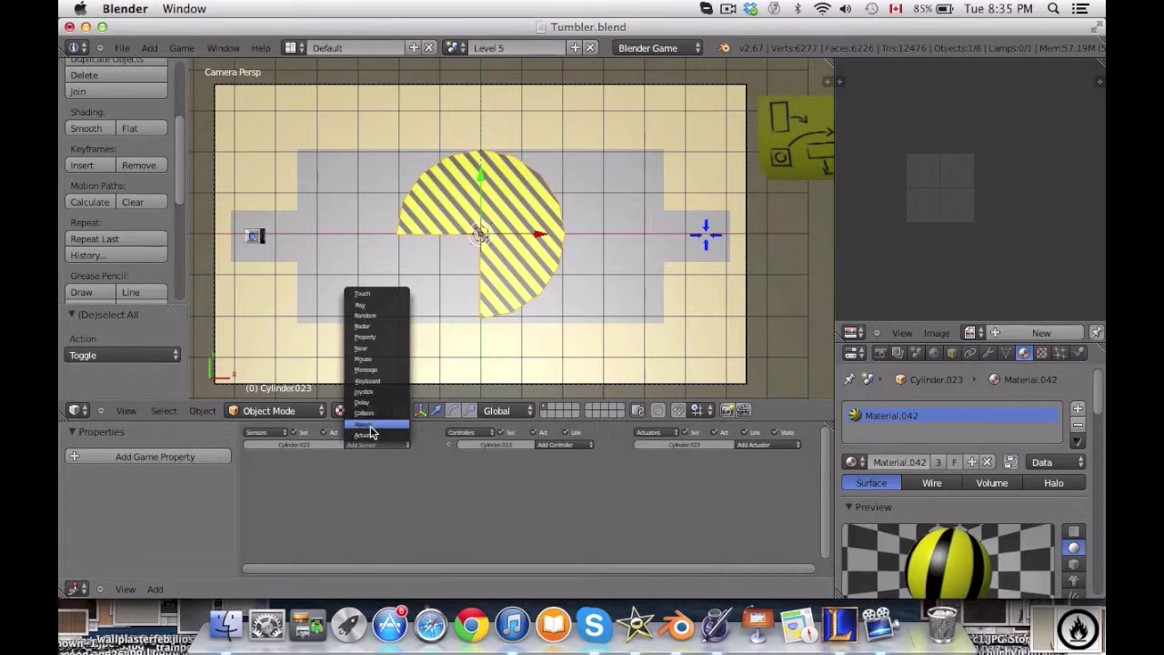
click(368, 380)
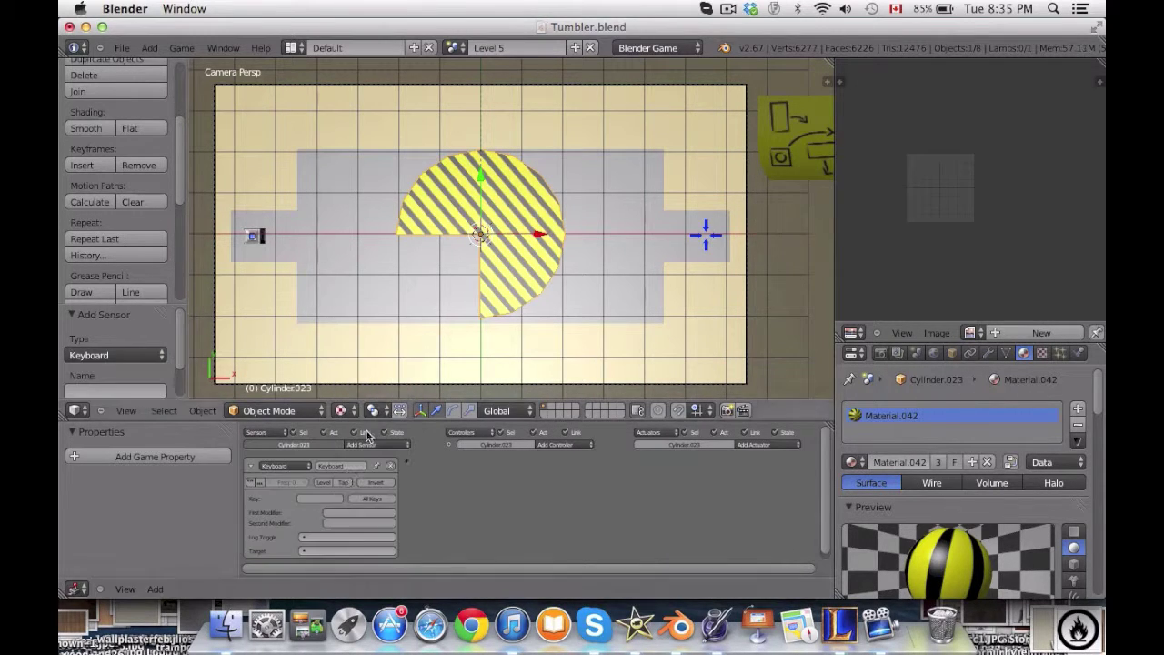
key(space)
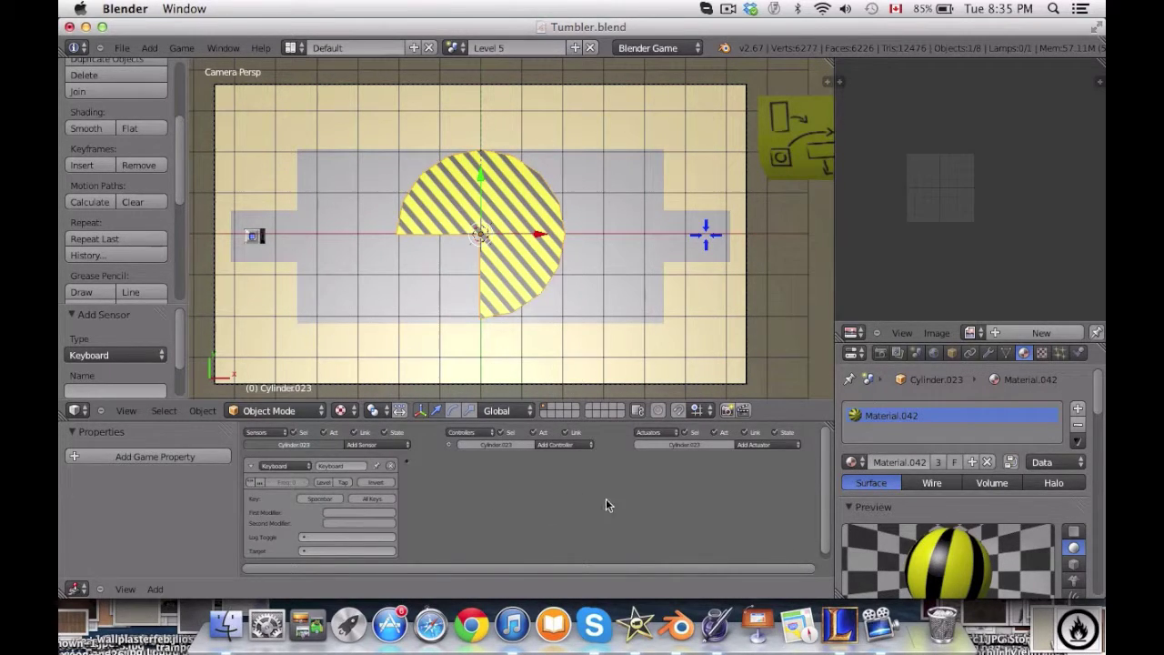
click(775, 443)
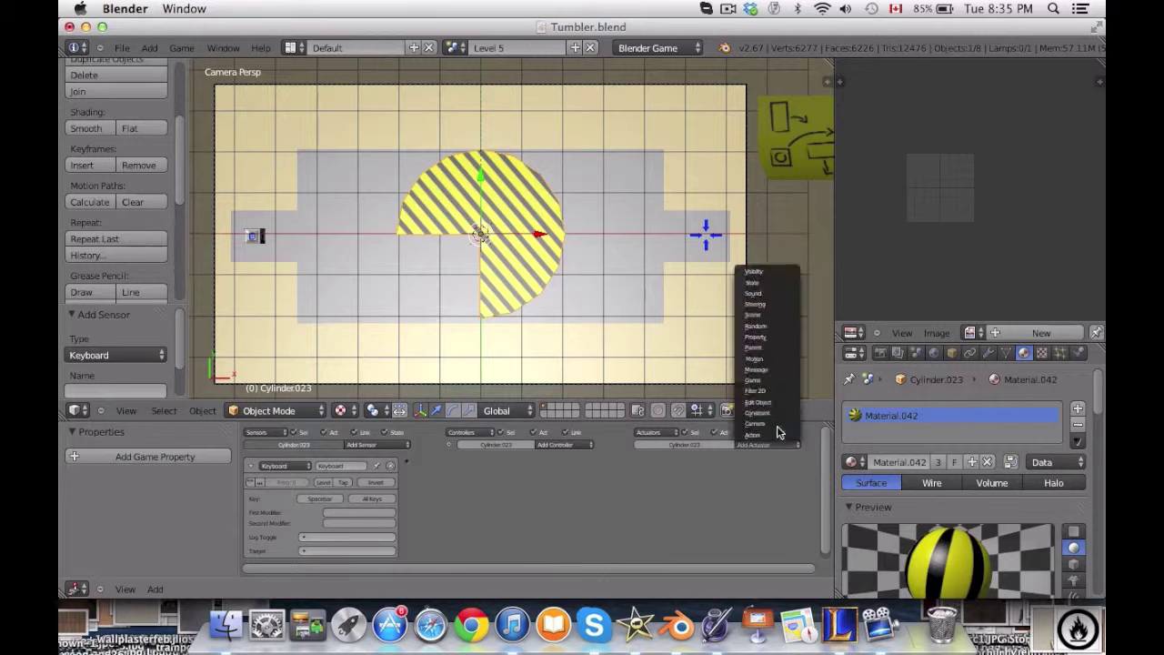
click(777, 359)
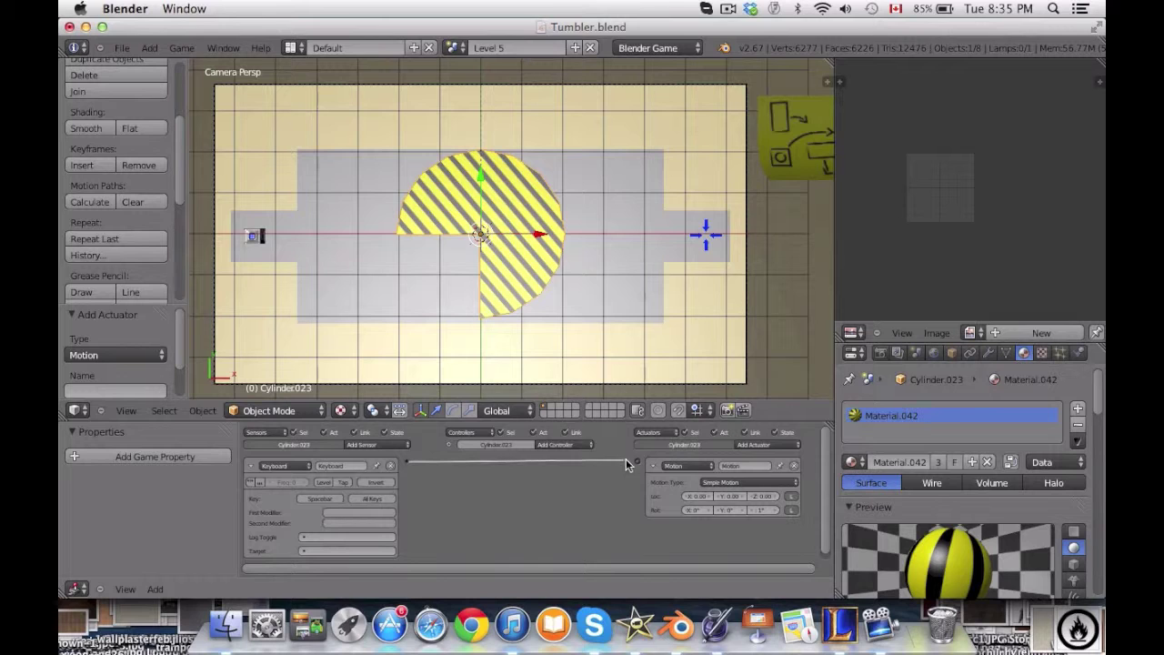
drag(637, 465, 640, 464)
key(a)
key(p)
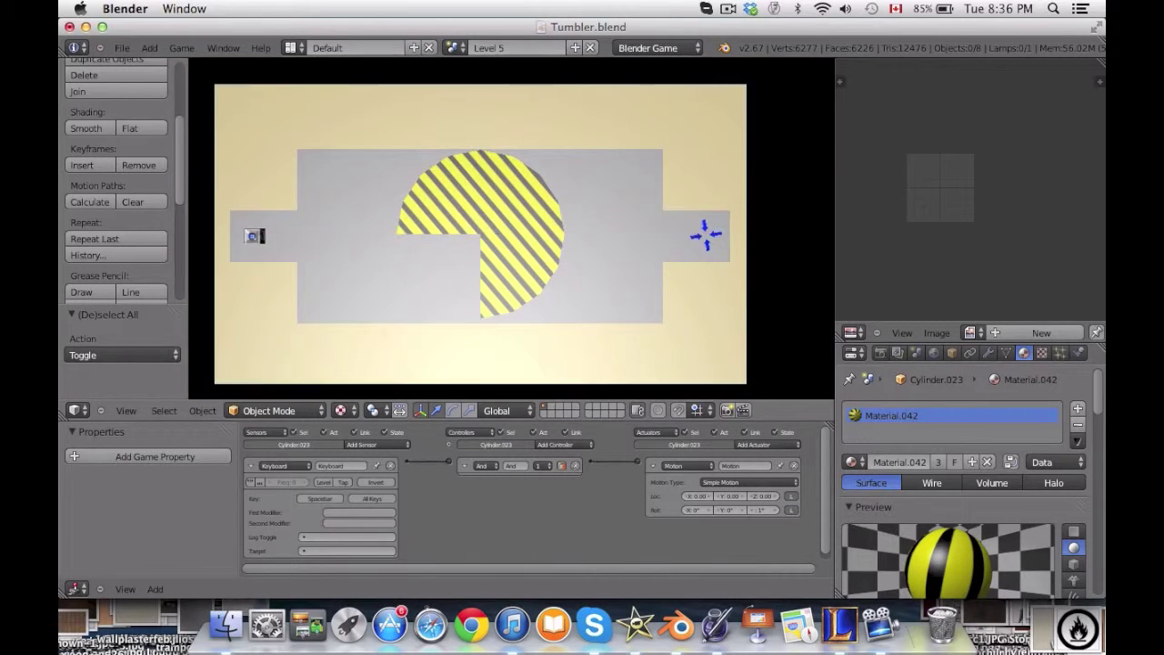
key(Escape)
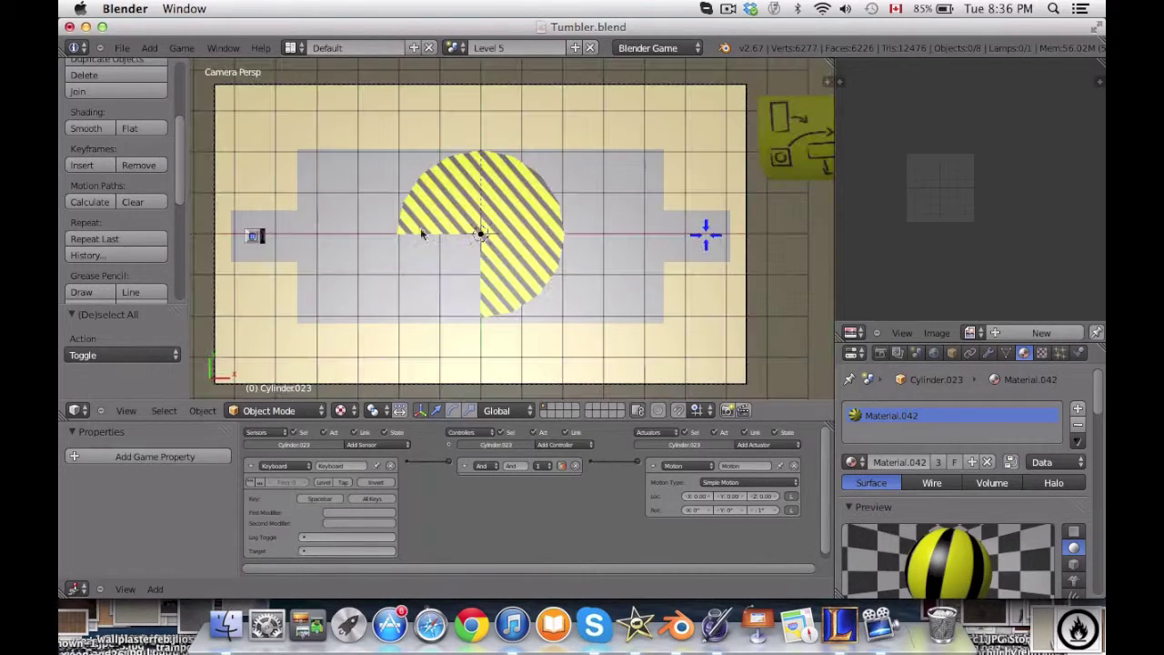
Set the disc's origin to its geometry and test the Spacebar rotation in the game.
click(201, 410)
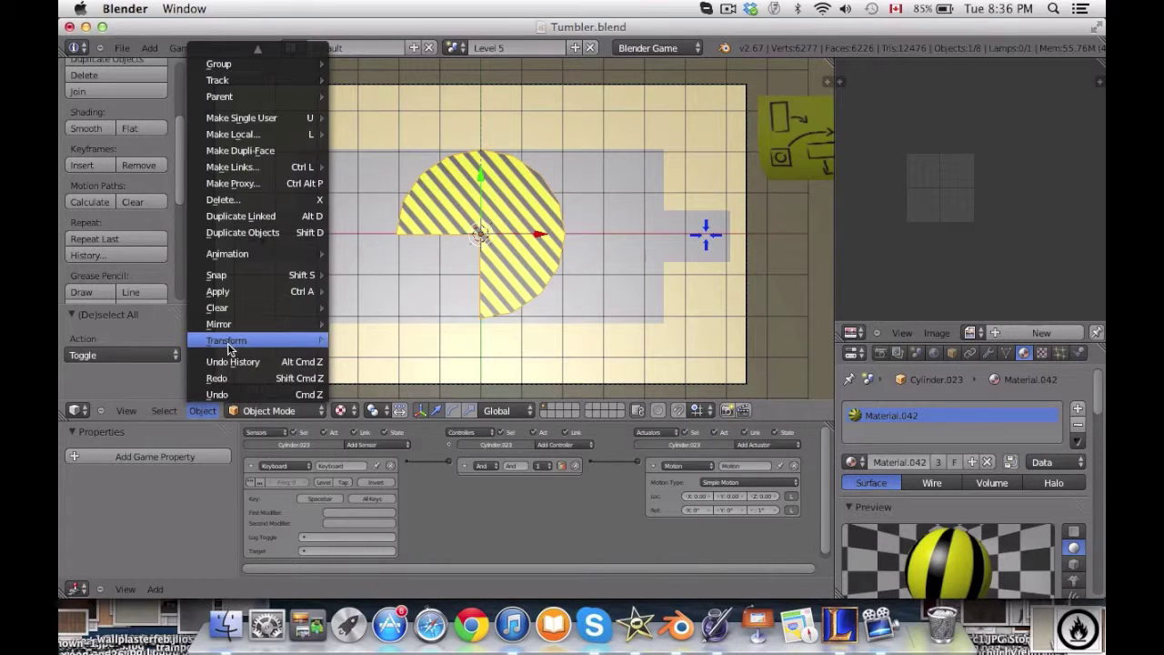
mouse_move(232, 344)
click(383, 250)
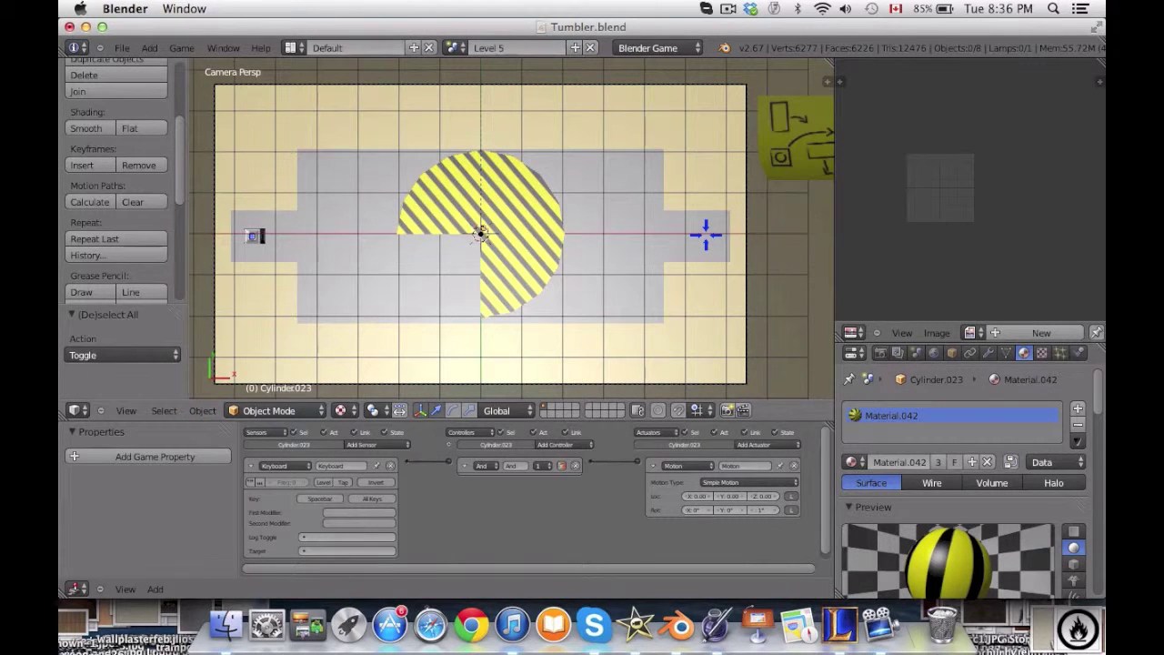
key(p)
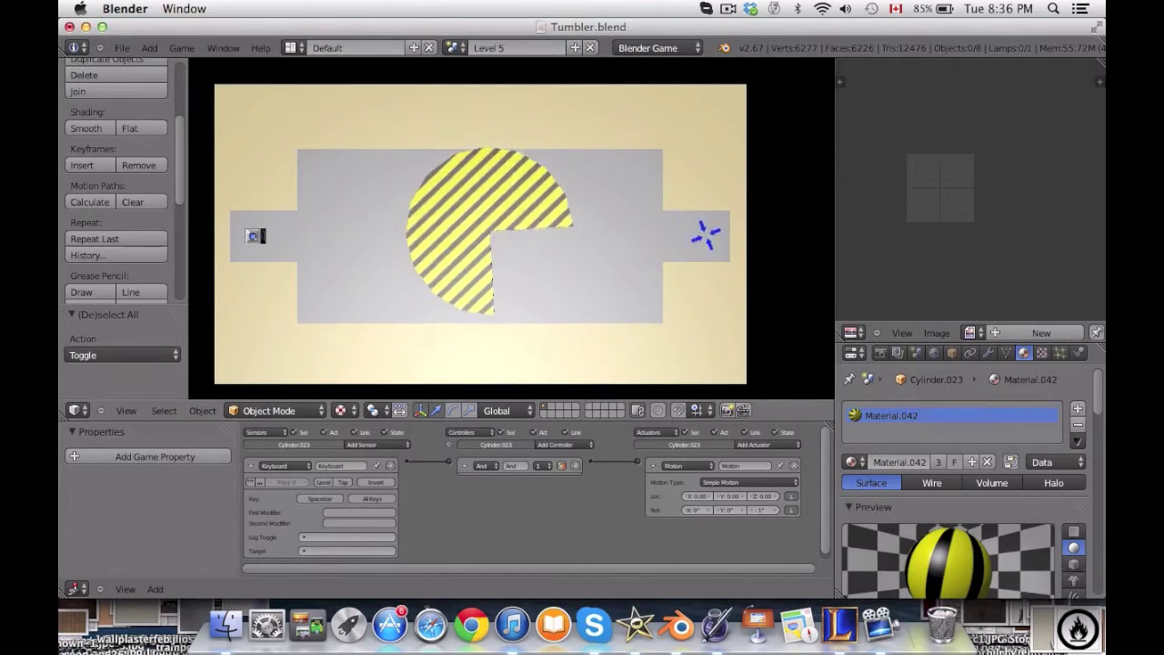
key(Escape)
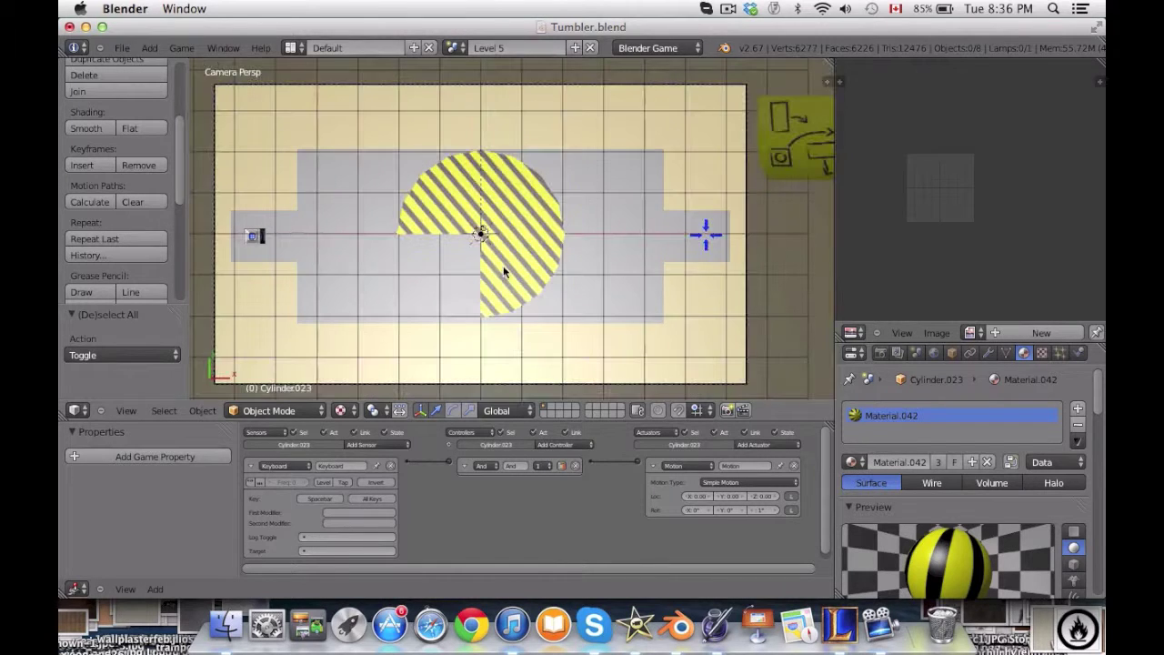
Lower the disc about 1.266 along Z onto the platform and scale it up slightly.
key(KP_1)
drag(559, 118, 576, 238)
key(KP_0)
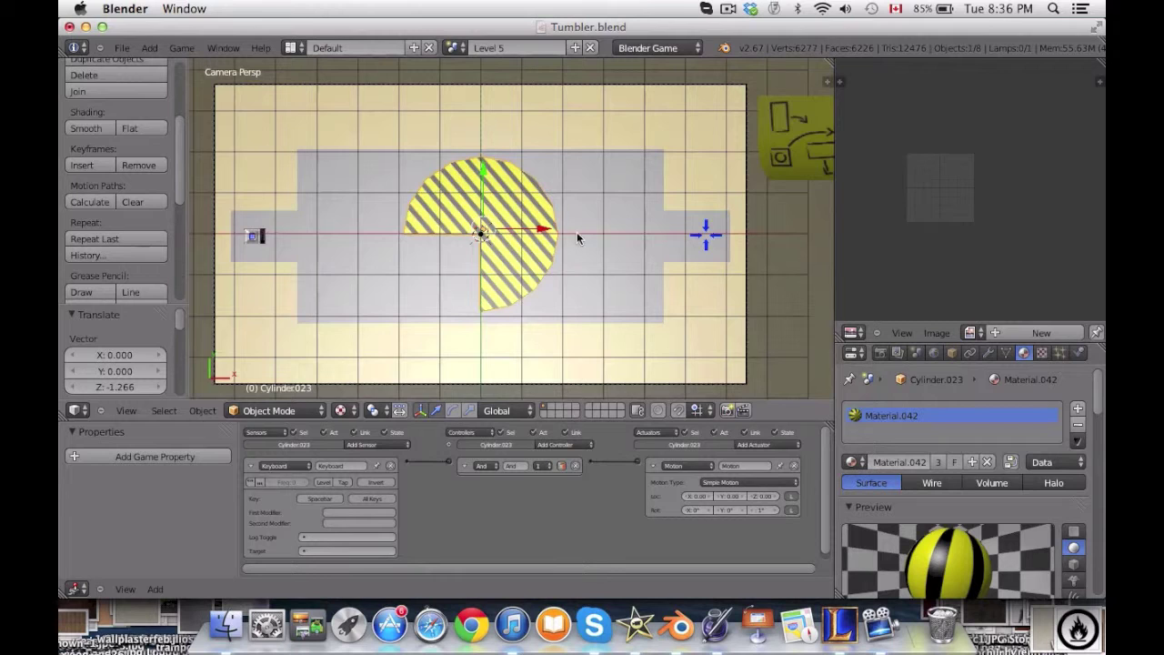
key(s)
click(583, 236)
Move the disc about 2.459 along negative X and rotate it about Z so the cutout faces positive X and negative Y.
drag(543, 238, 475, 237)
key(r)
key(z)
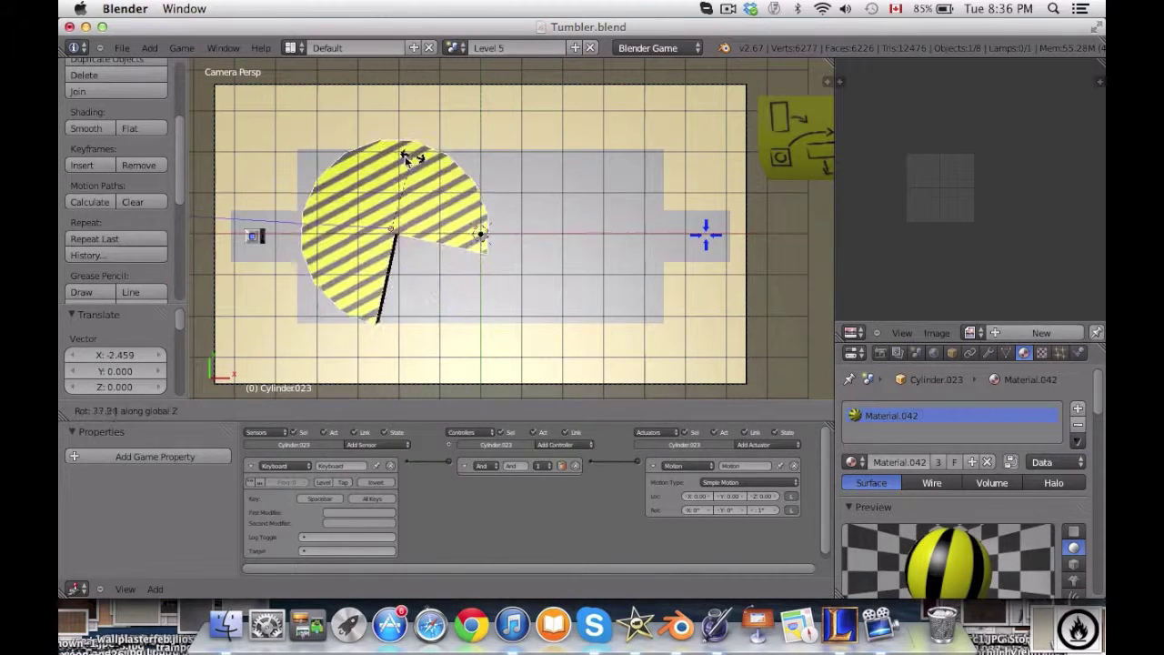
click(390, 161)
Deselect the disc and test its rotation at the new position in the game.
key(a)
key(p)
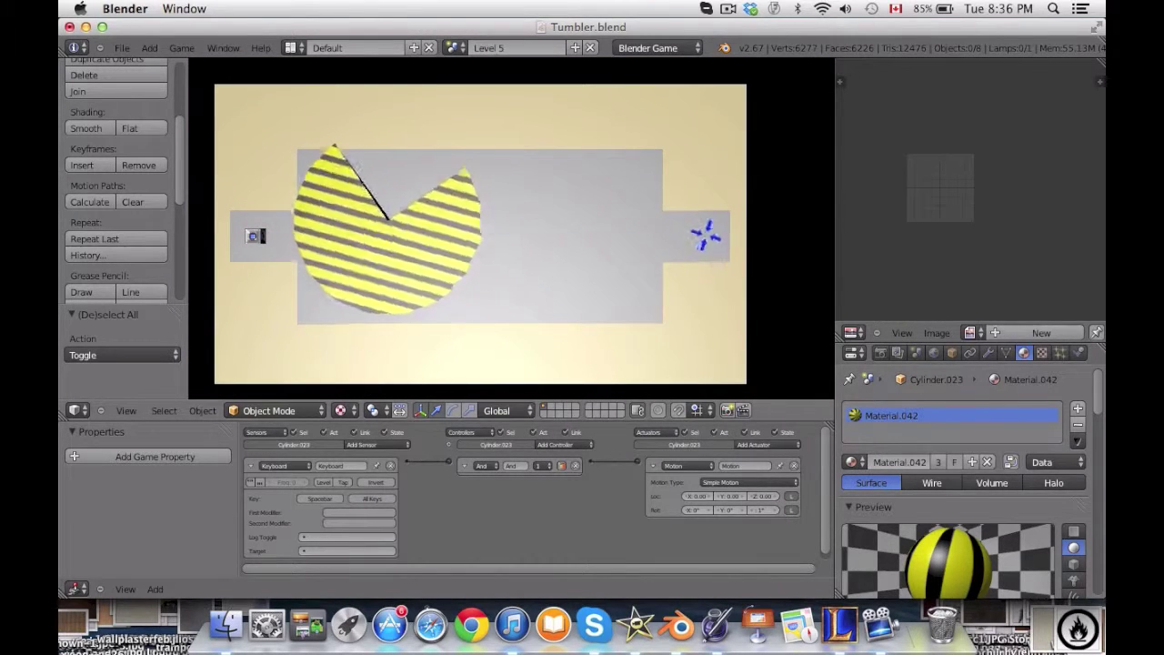
key(Escape)
Add a plane mesh to the level and give it a new material.
middle_drag(557, 213, 524, 204)
key(shift+a)
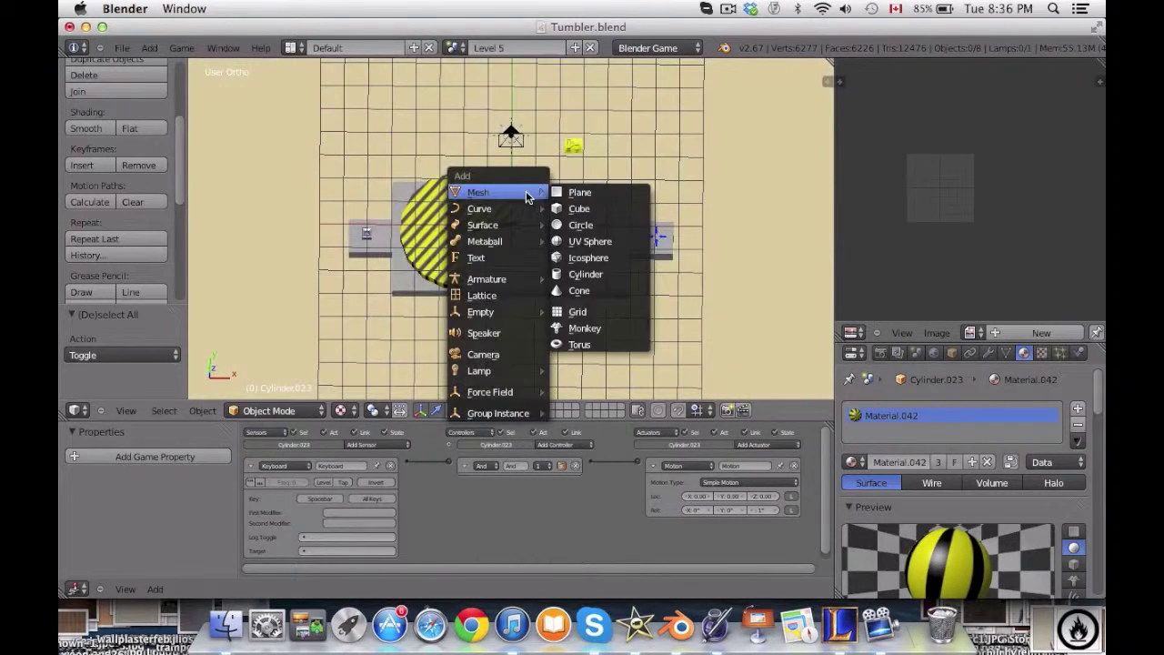
click(576, 193)
key(KP_1)
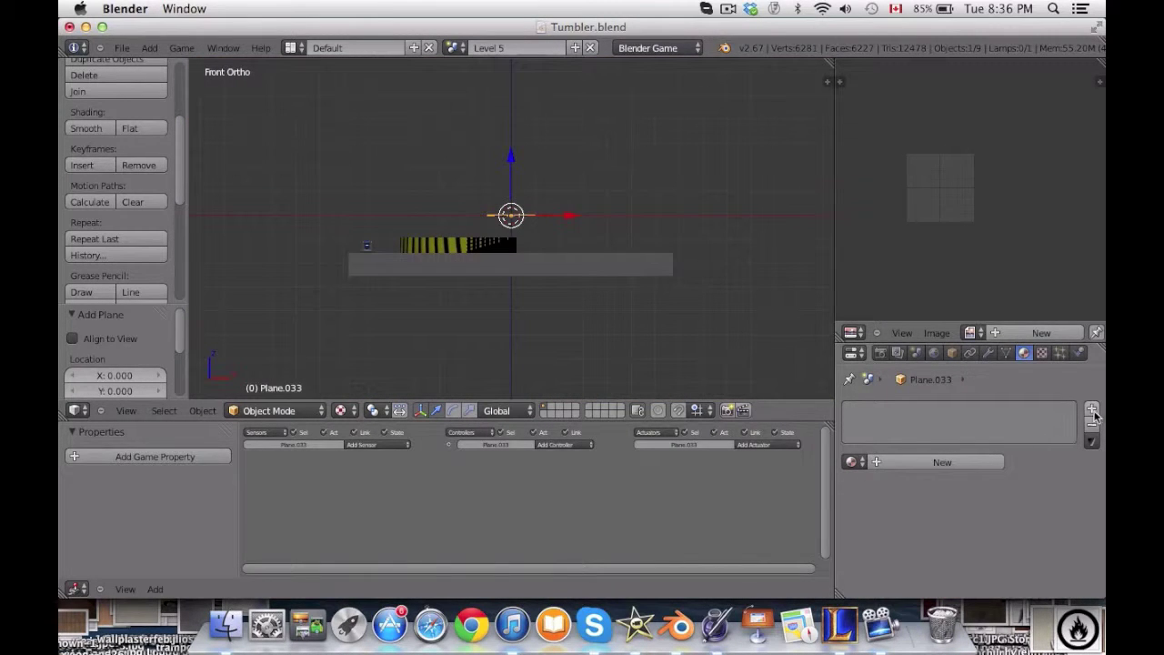
click(993, 463)
Enable Z Transparency on the plane's material and set its alpha to 0.
scroll(977, 527, down, 15)
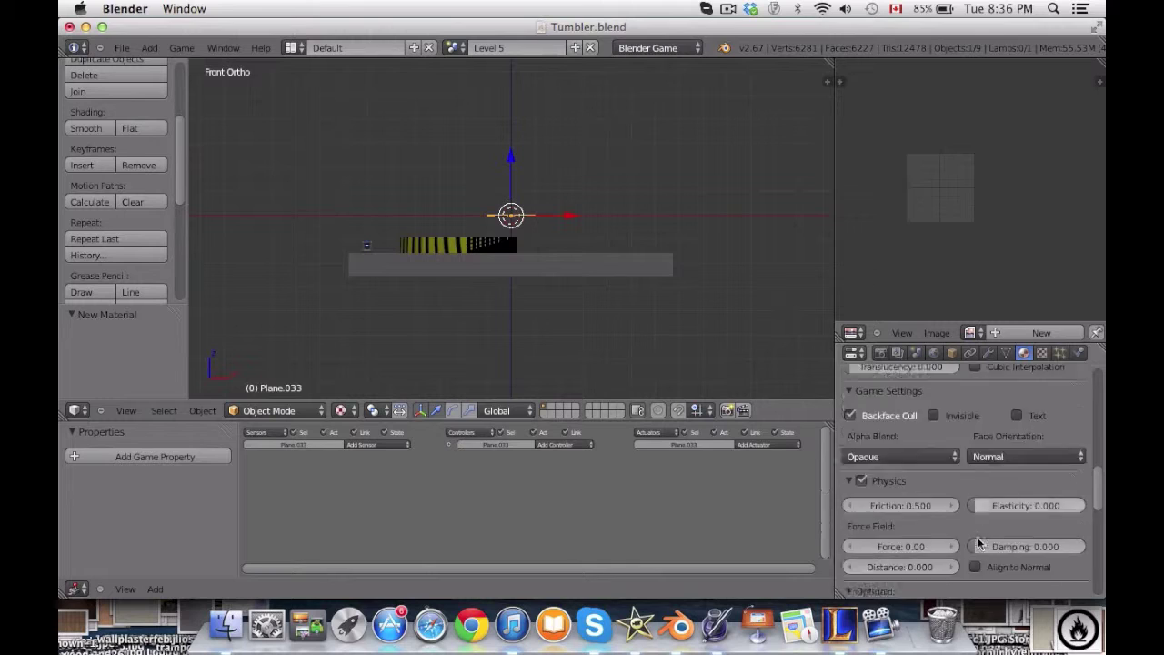
scroll(973, 542, down, 5)
click(862, 523)
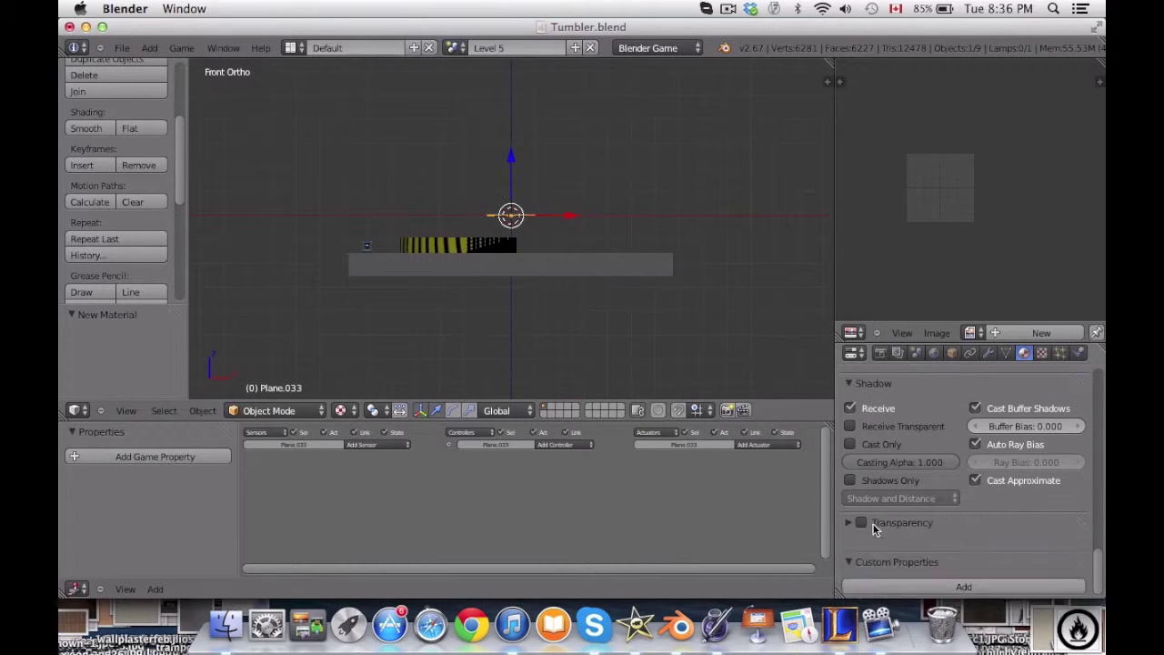
click(862, 524)
click(908, 568)
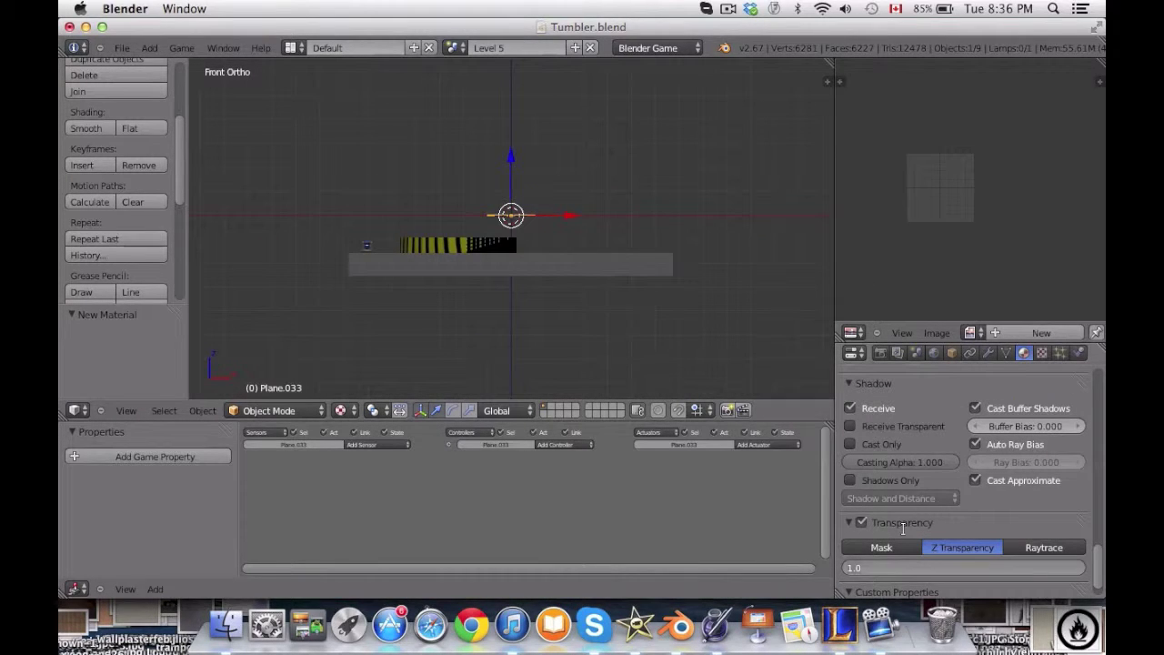
text(0)
key(Return)
Add an Image or Movie texture to the plane's material and load Power Symbol.png from the Tumbler folder.
click(1041, 353)
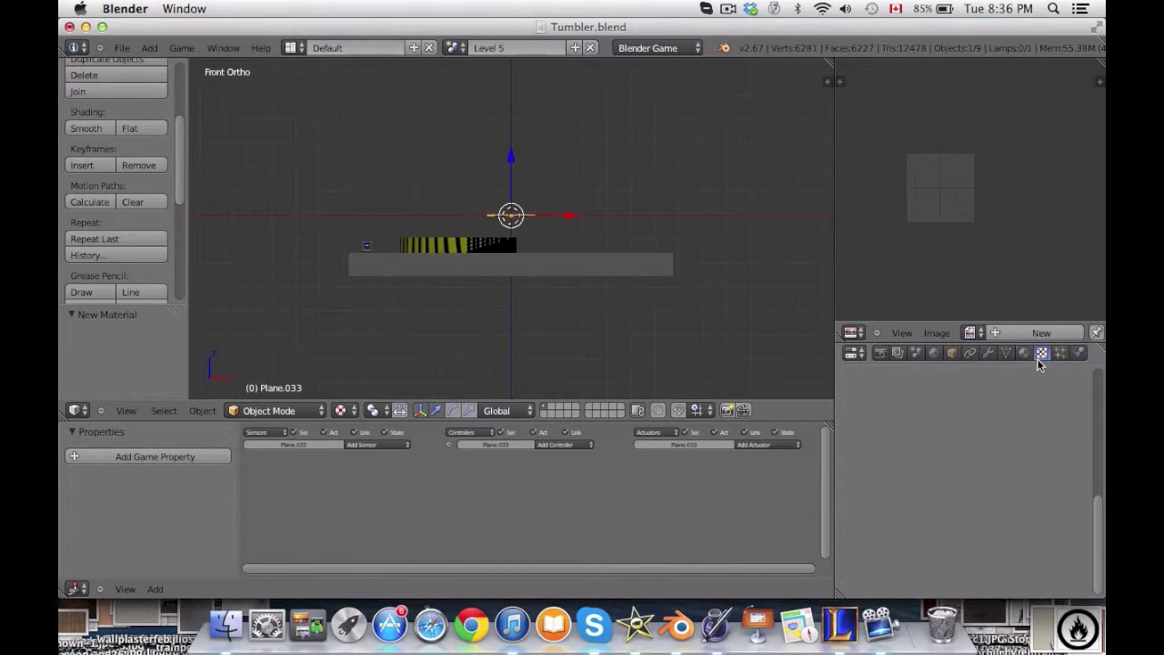
click(981, 465)
click(982, 483)
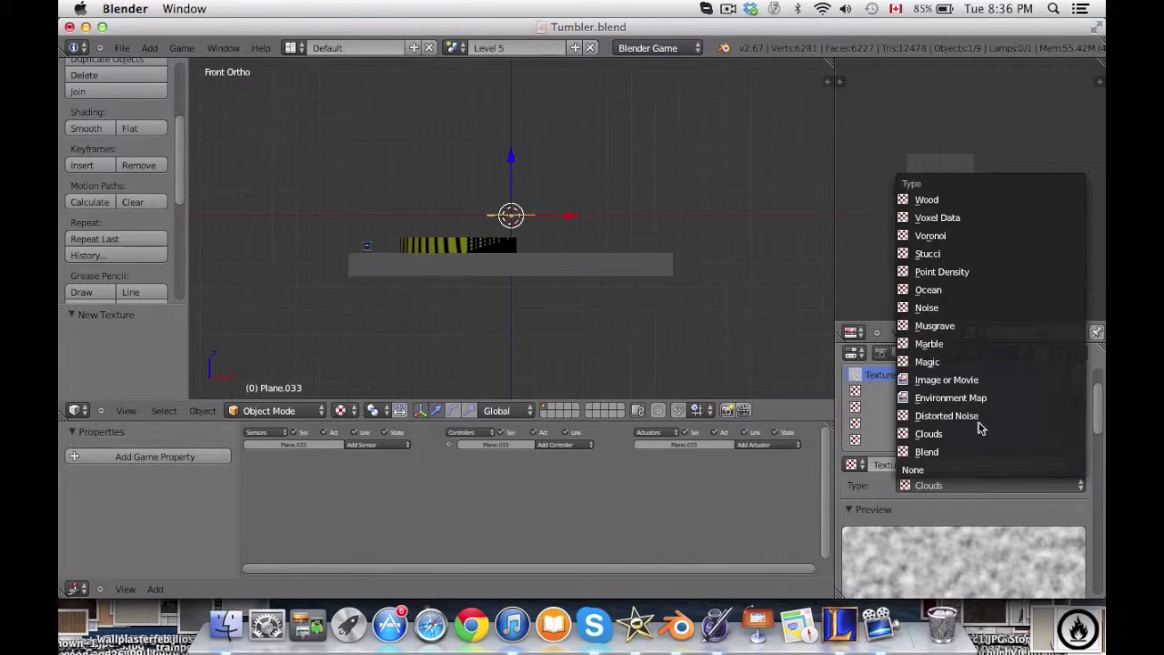
click(982, 380)
click(1018, 567)
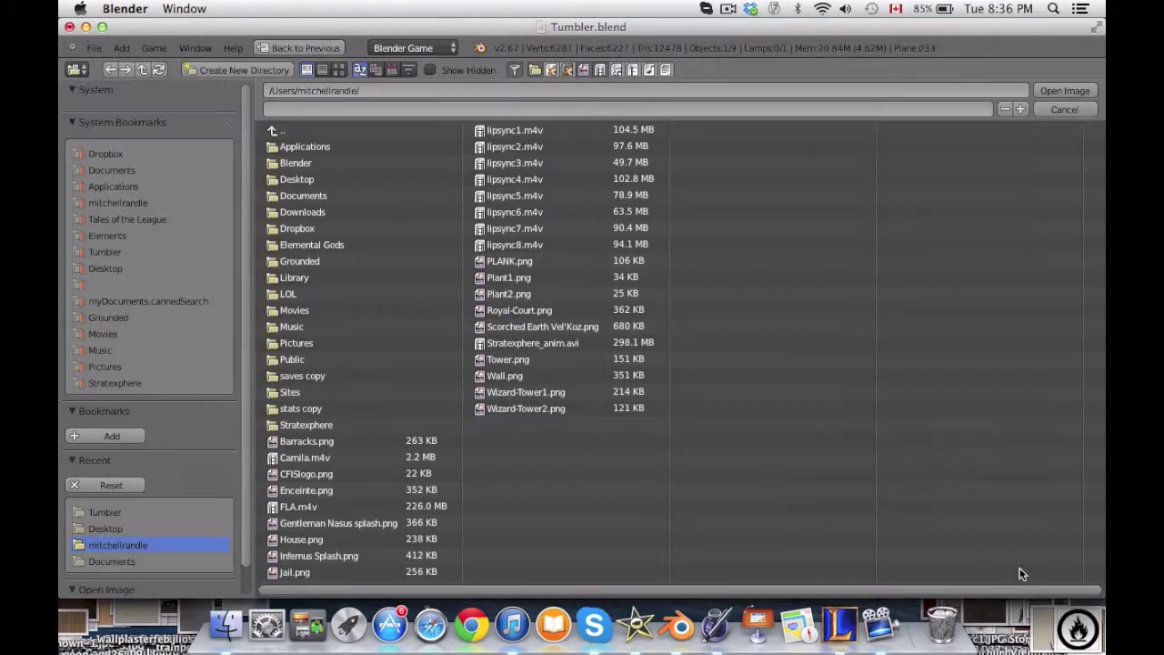
click(105, 252)
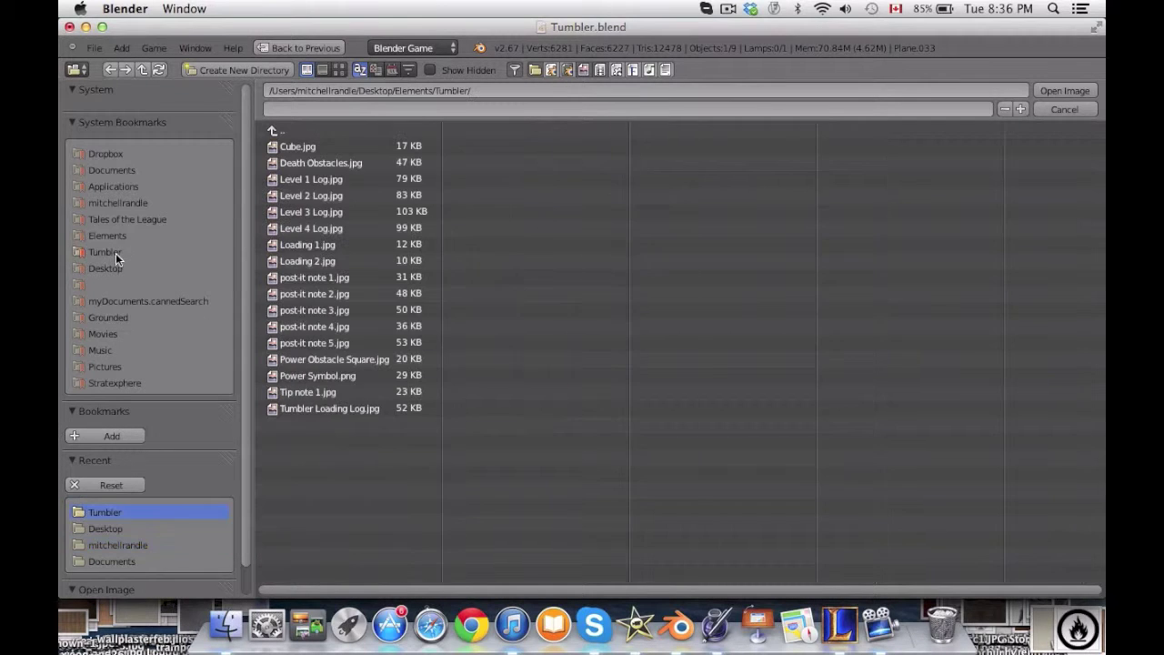
click(346, 375)
click(1047, 92)
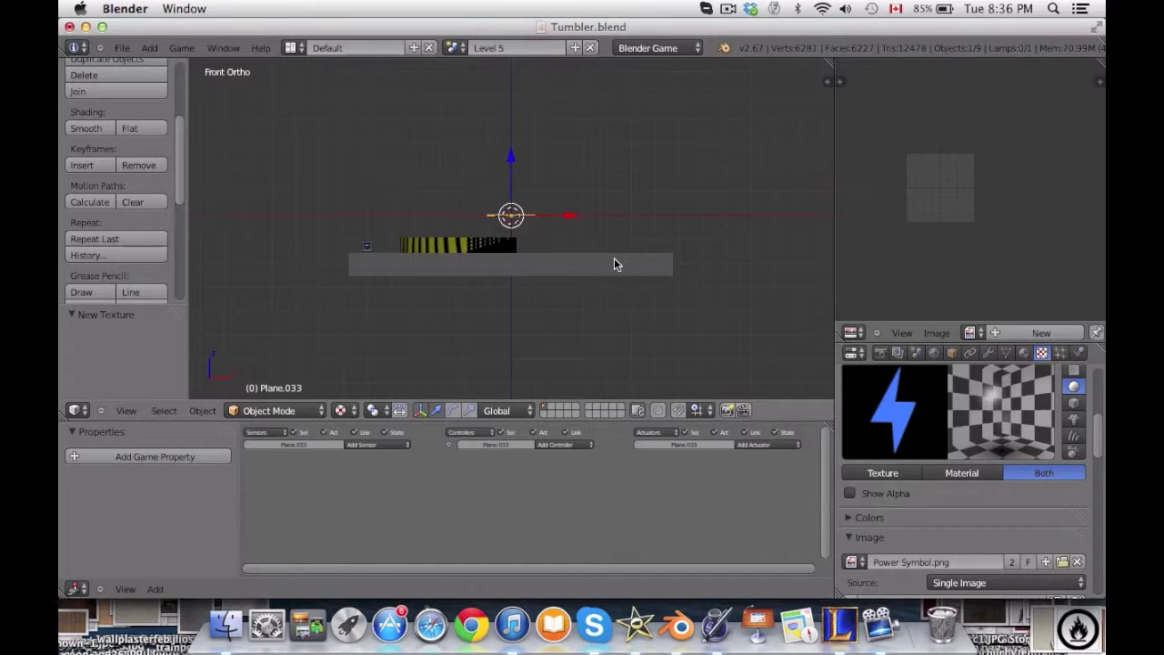
Map the power symbol texture with UV coordinates and let it influence the material's alpha.
key(KP_0)
scroll(1047, 448, down, 8)
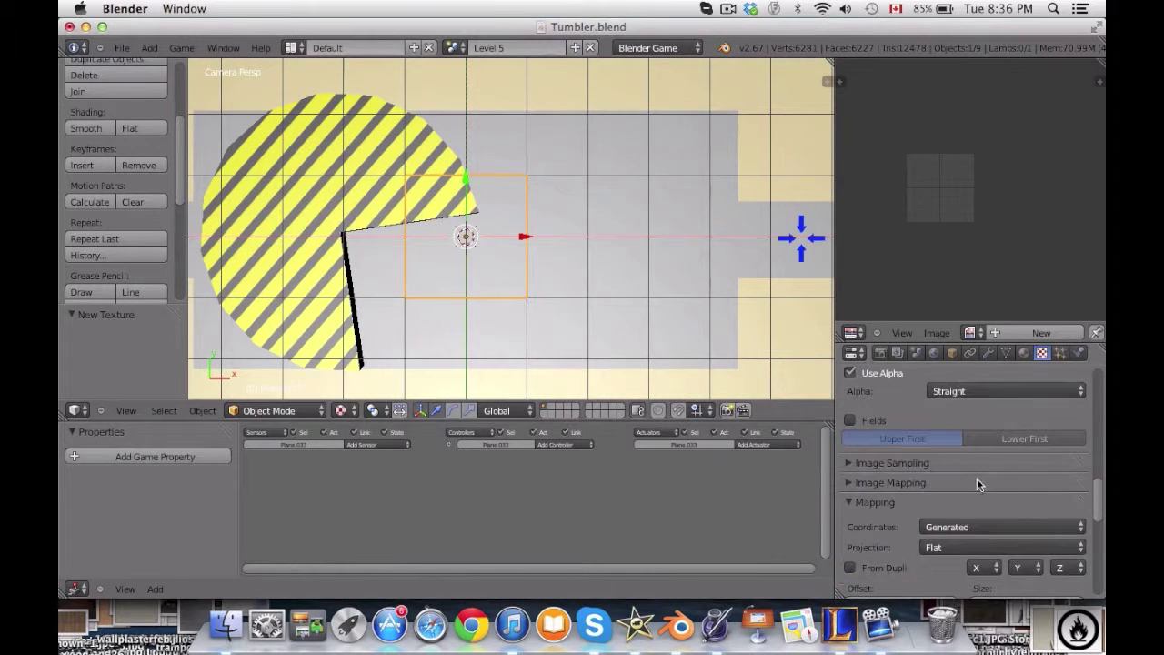
click(1000, 526)
click(935, 463)
scroll(932, 495, down, 5)
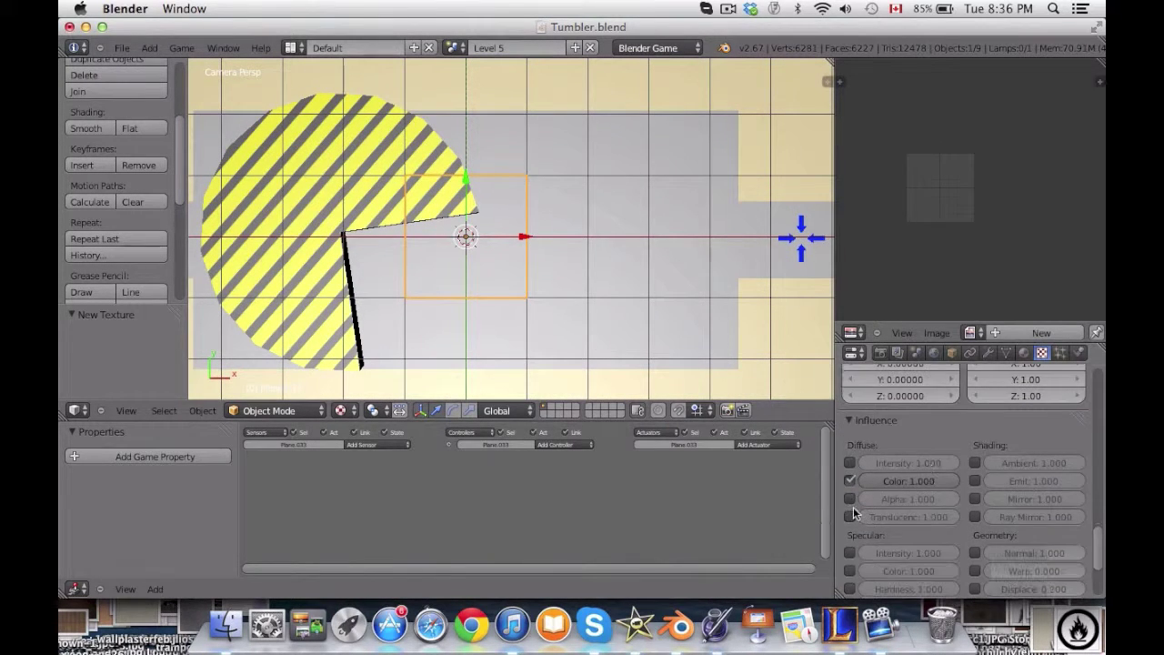
click(848, 499)
scroll(933, 510, down, 4)
Assign the Power Symbol.png image to the plane's UV-mapped face in the image editor.
scroll(935, 511, up, 12)
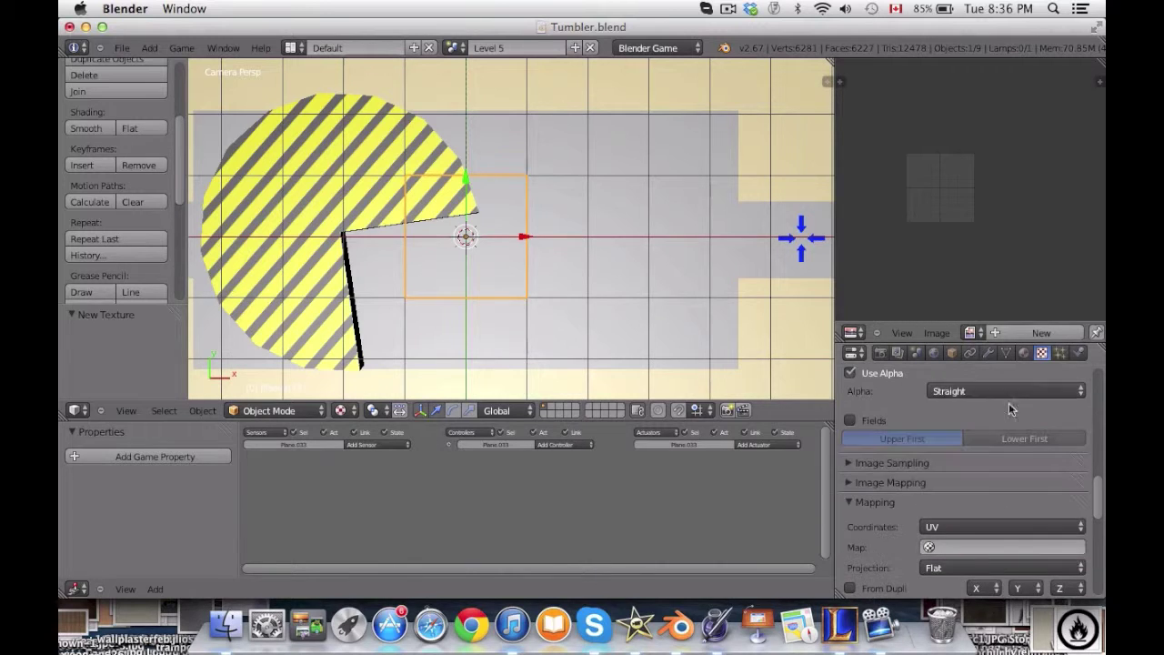
click(1025, 352)
scroll(1004, 407, up, 10)
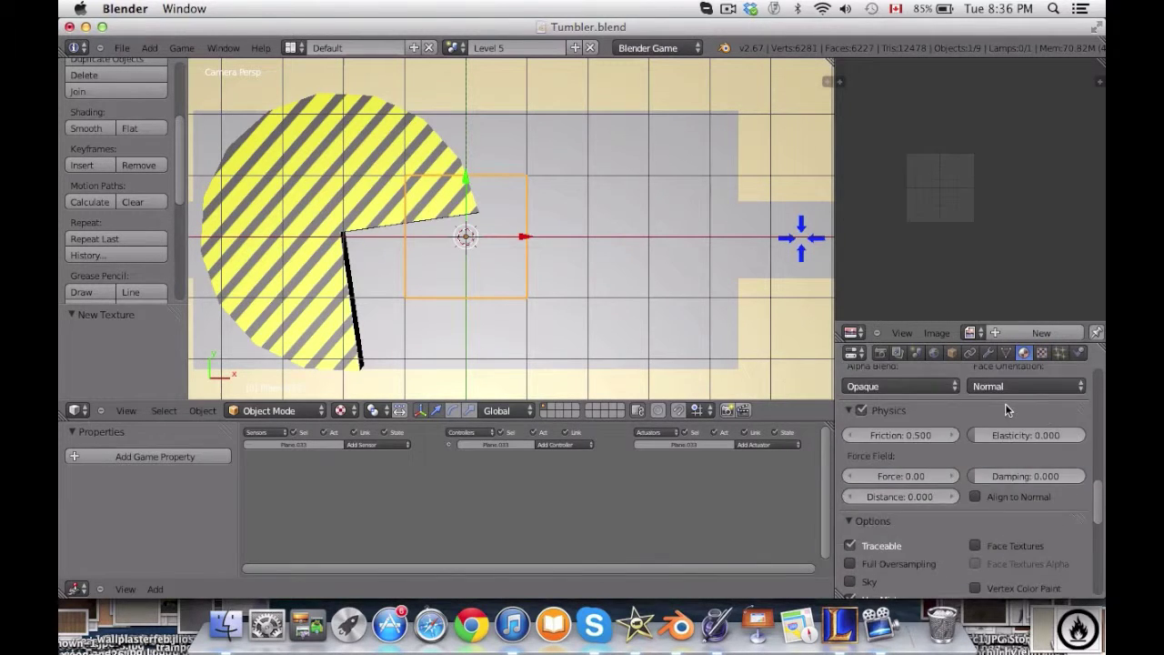
scroll(1005, 411, up, 5)
key(Tab)
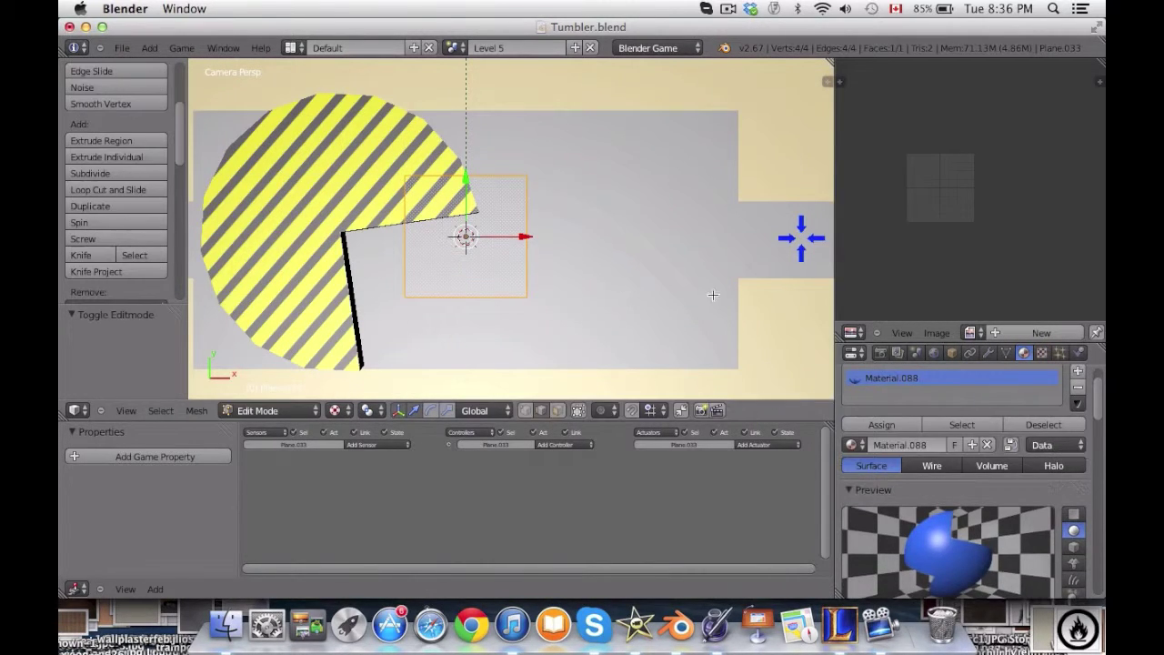
click(970, 333)
scroll(900, 510, down, 5)
click(904, 474)
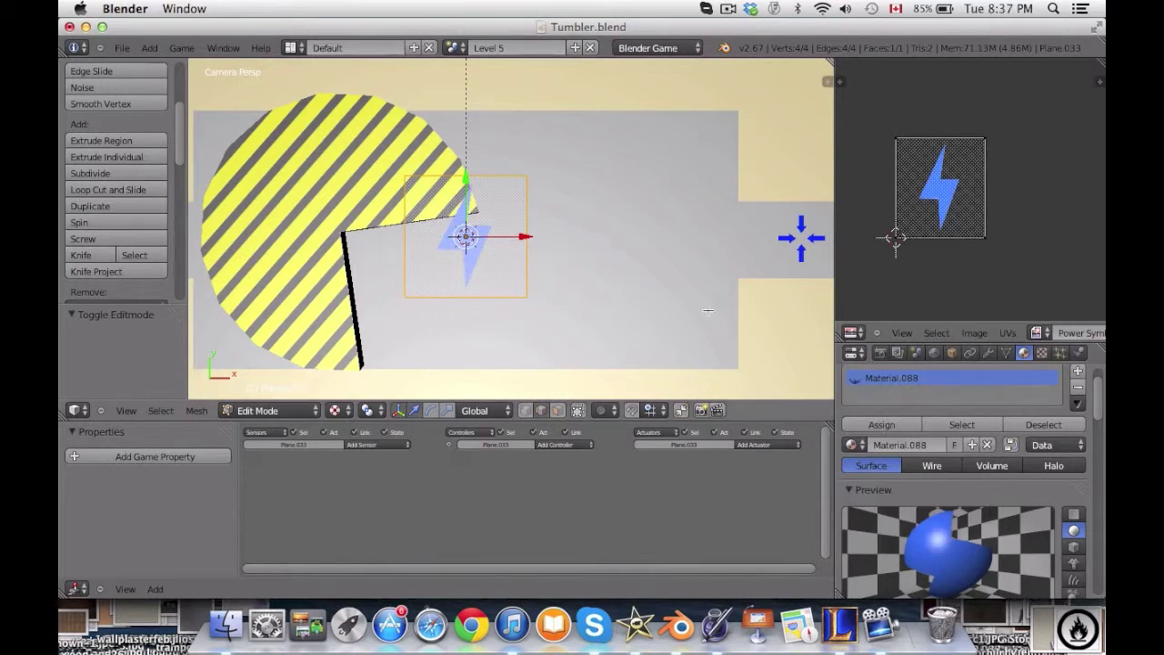
key(Tab)
Run the game from the camera view to check how the transparent power symbol renders.
middle_drag(677, 285, 611, 150)
key(a)
key(KP_0)
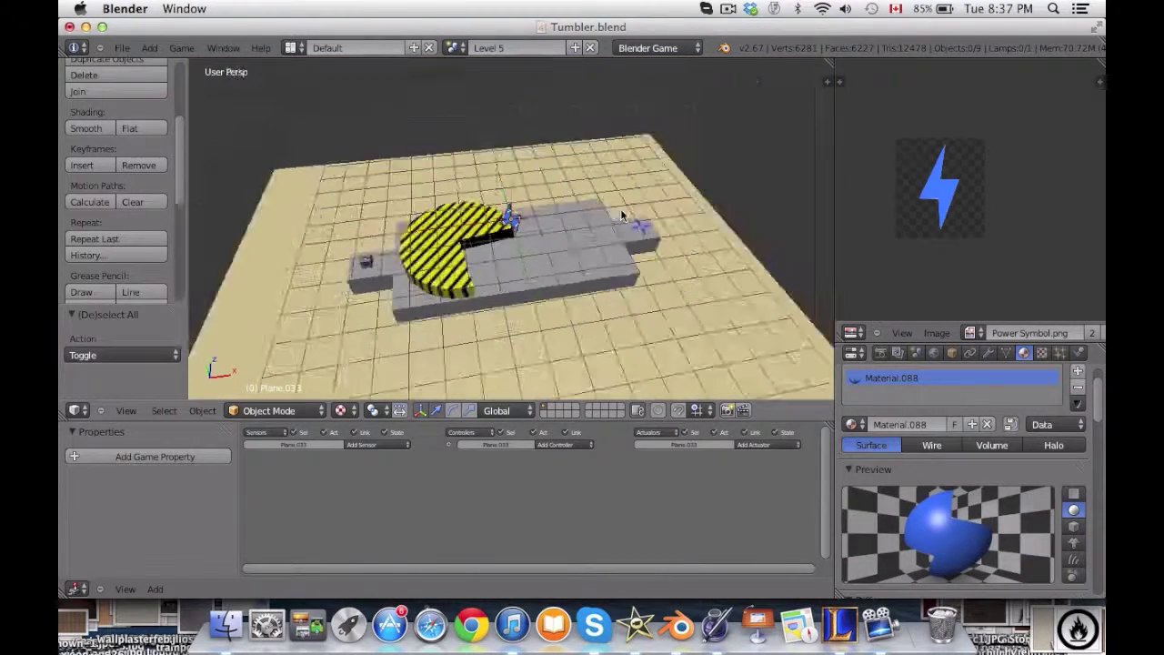
key(p)
key(Escape)
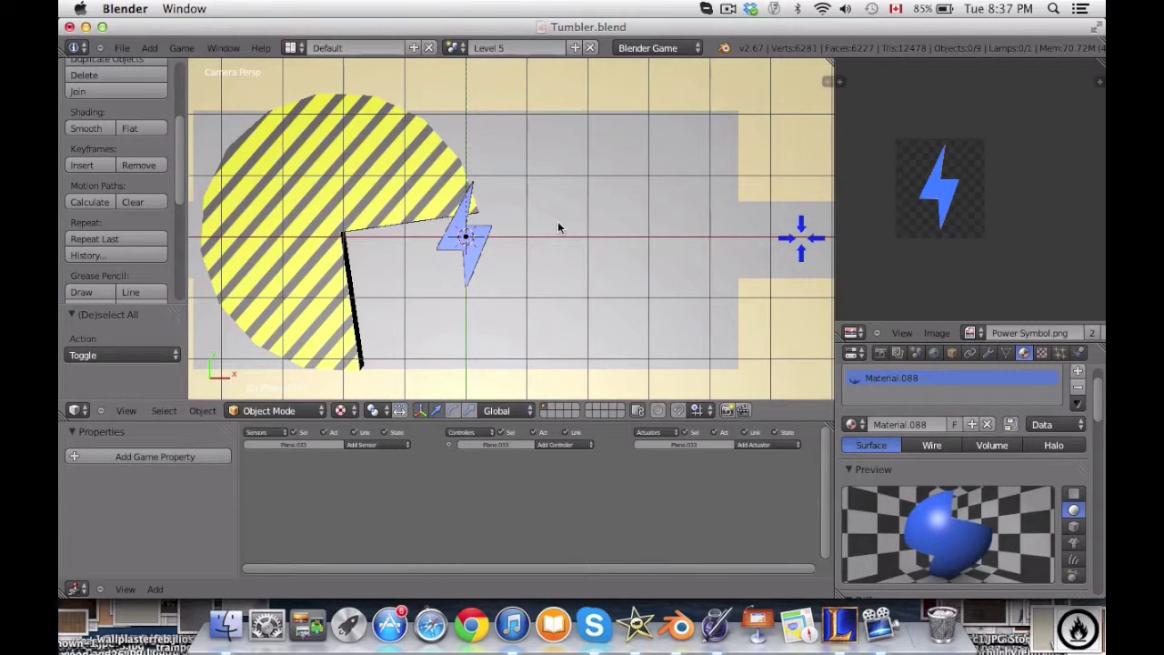
scroll(561, 225, down, 3)
shift+middle_drag(564, 223, 601, 213)
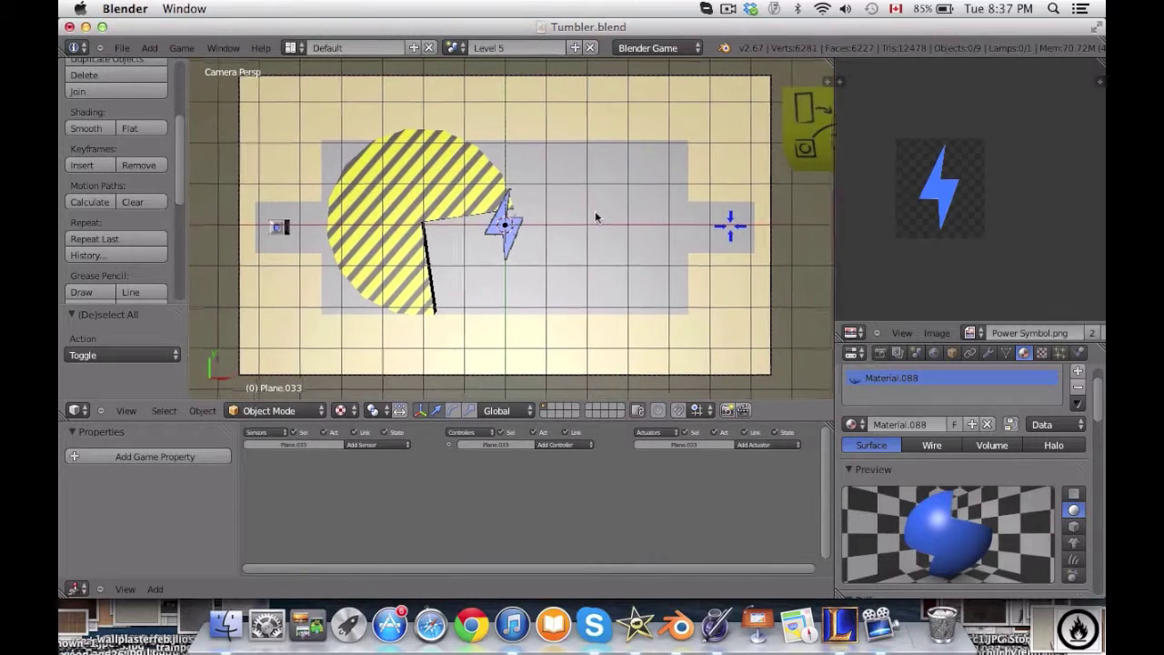
key(p)
key(Escape)
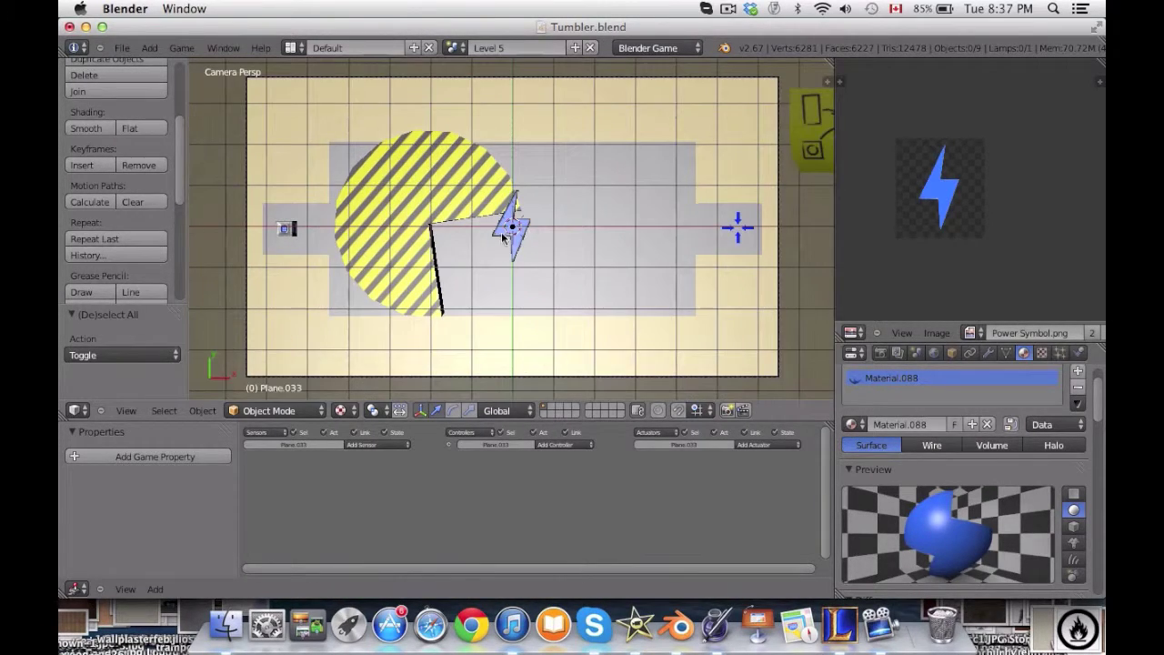
Move the power symbol plane along X so it lies over the striped disc.
right_click(503, 237)
middle_drag(503, 236, 553, 160)
drag(449, 210, 447, 211)
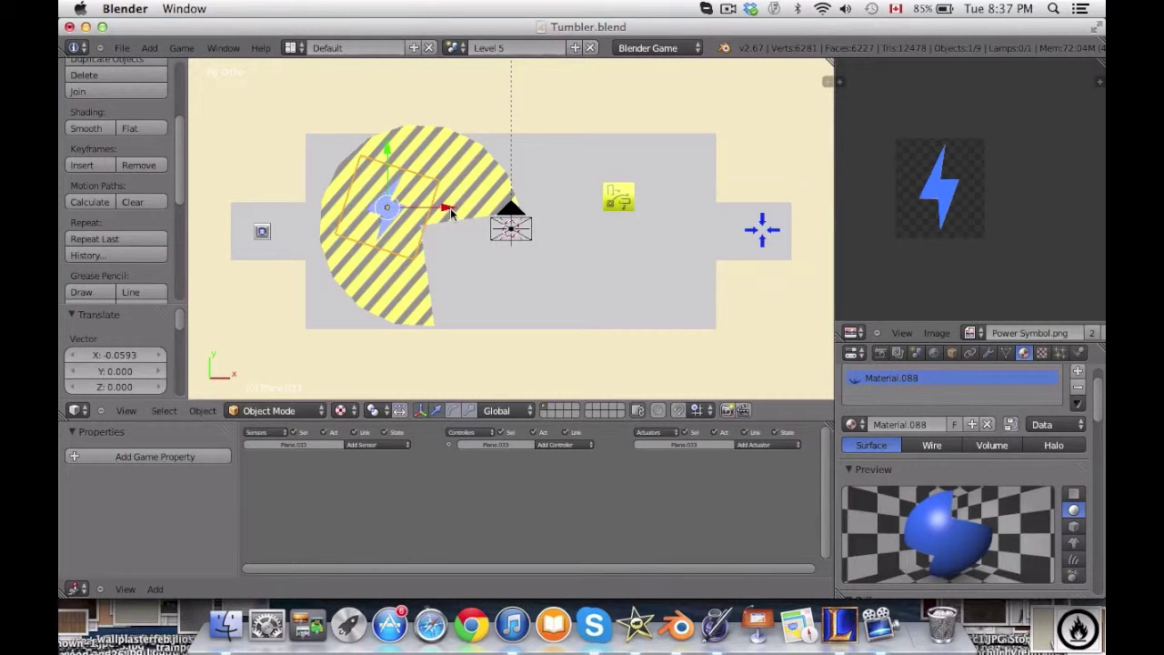
Parent the power symbol plane to the striped disc.
key(a)
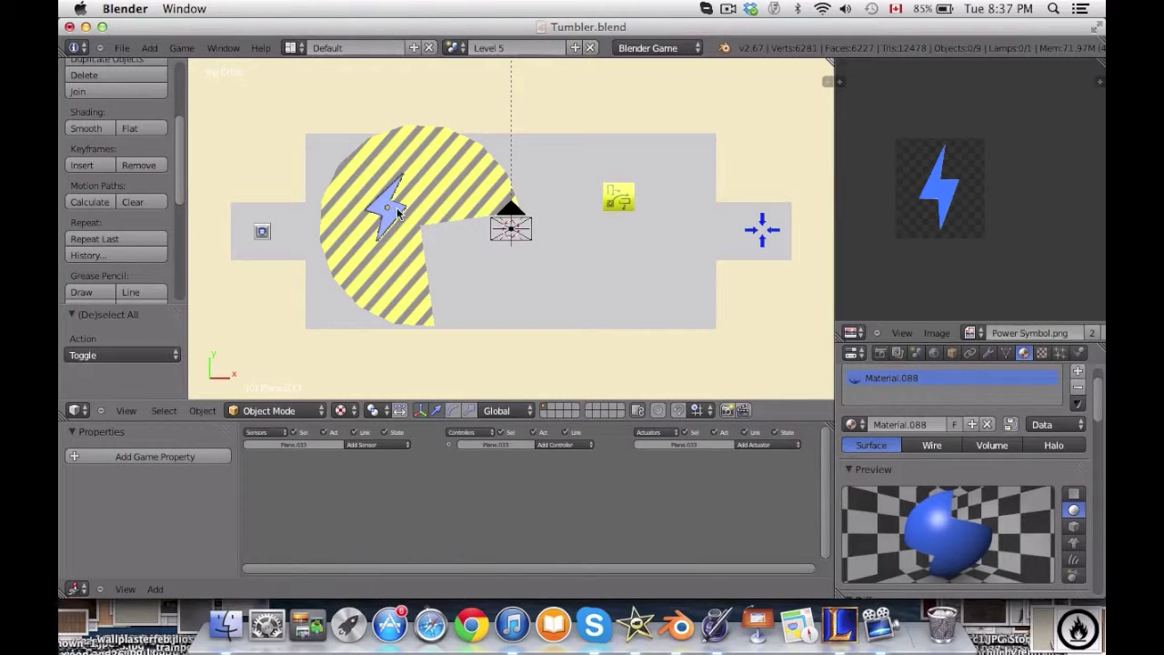
right_click(473, 201)
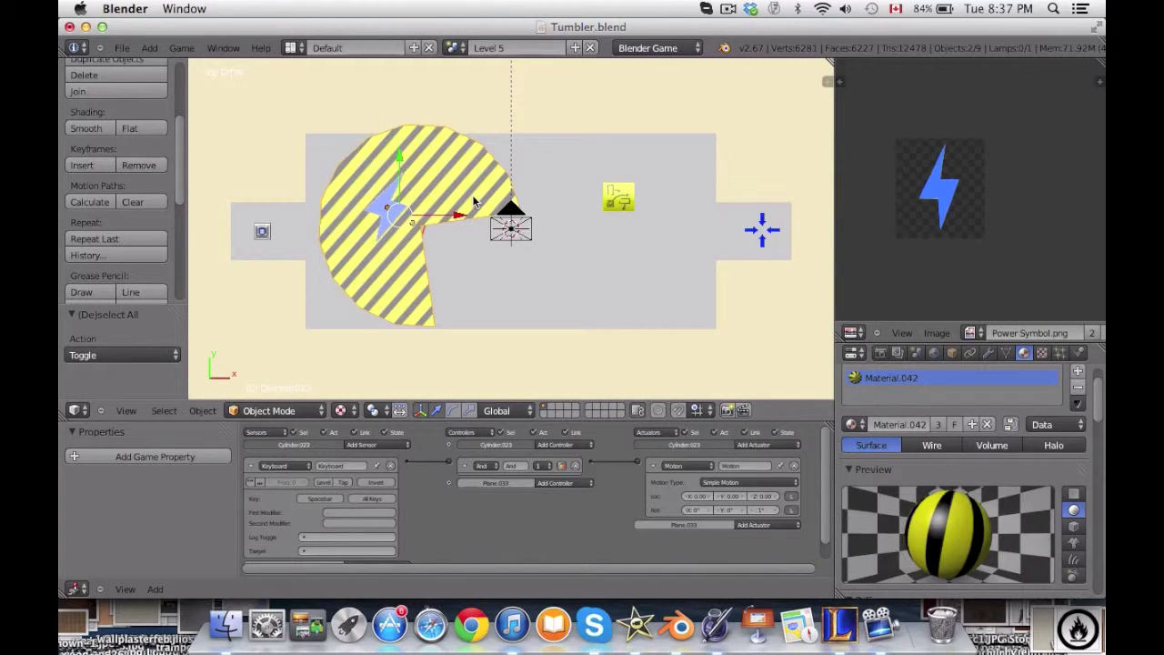
key(ctrl+p)
click(472, 200)
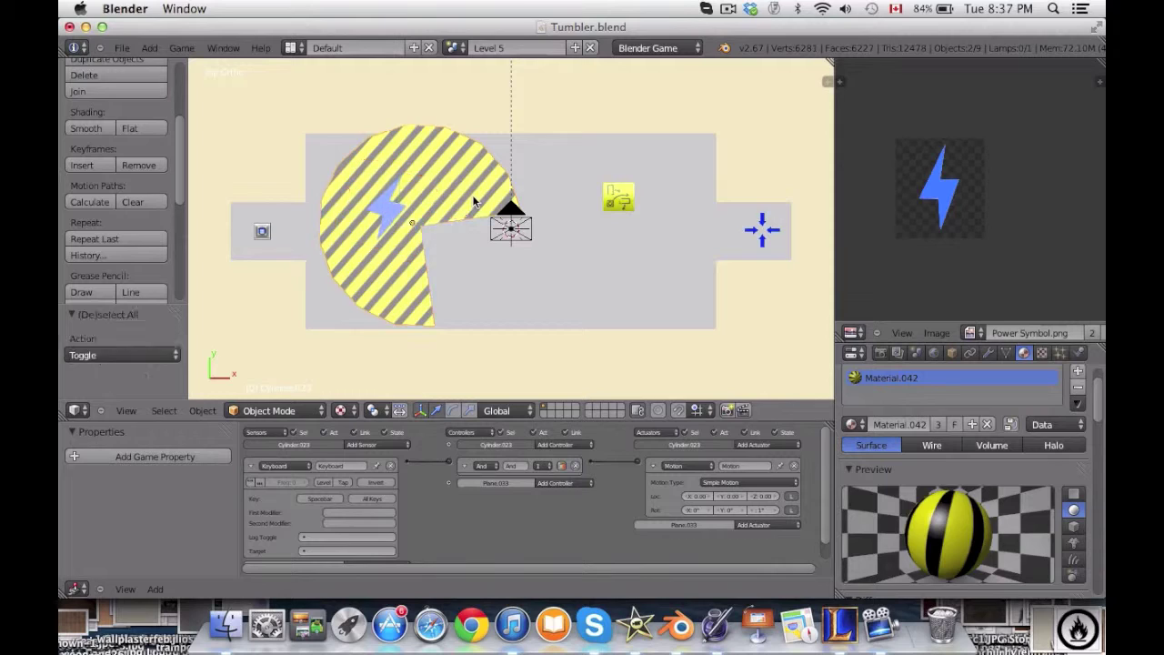
Maximize the camera view and run the game to test the disc rotating together with its power symbol.
key(KP_0)
key(ctrl+Up)
key(p)
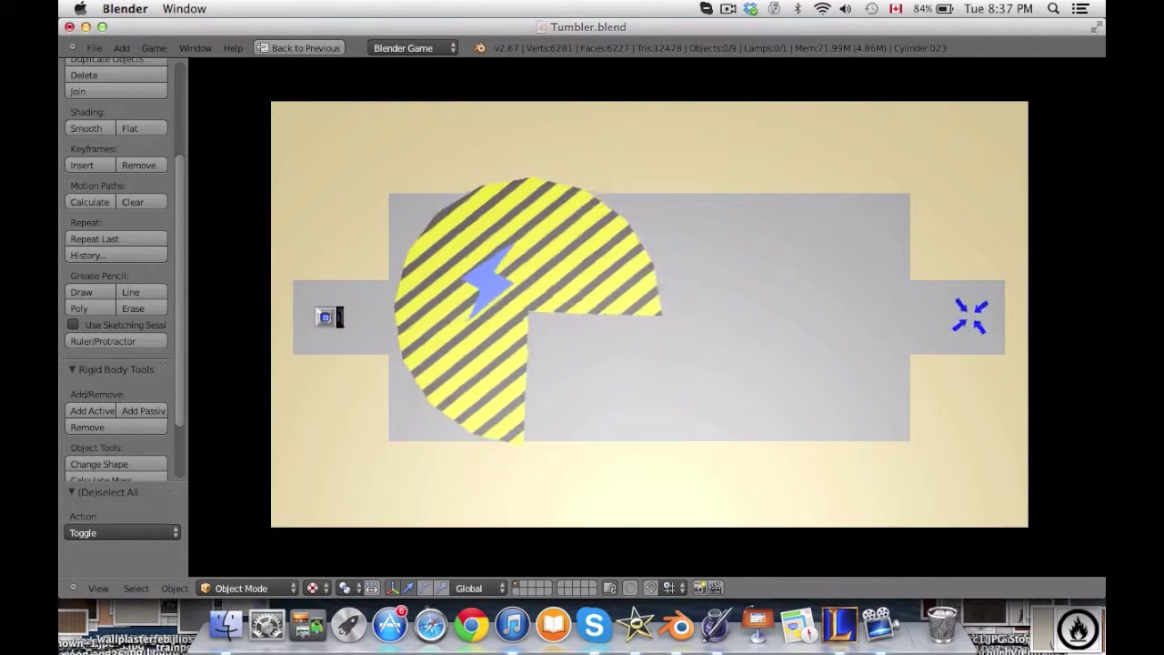
key(Escape)
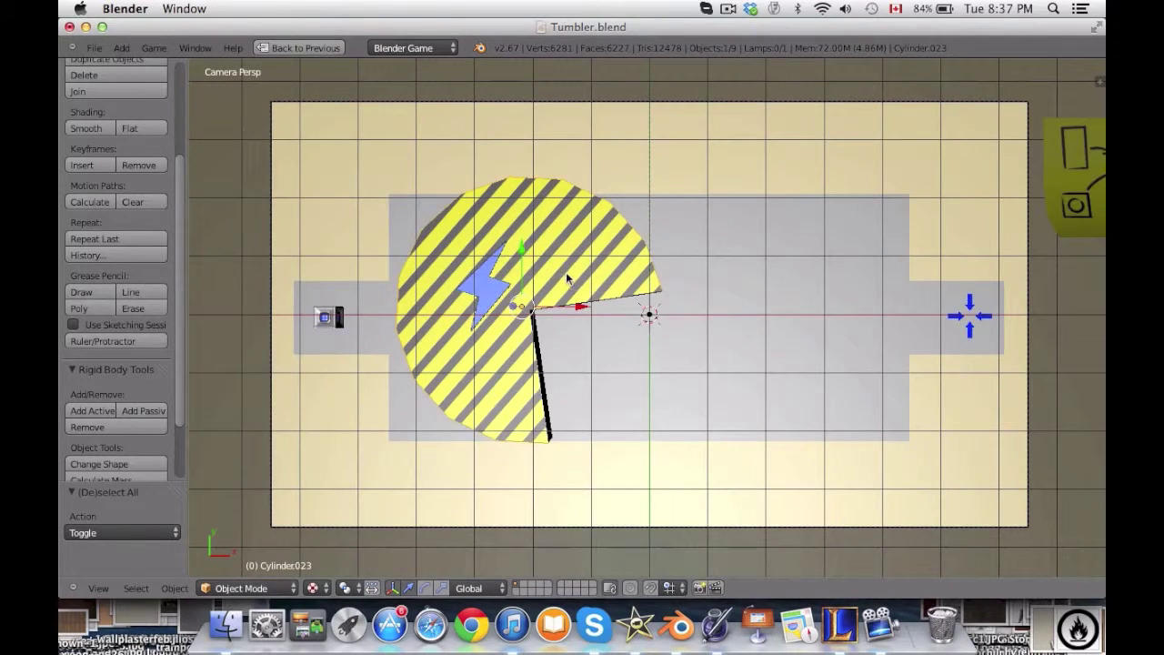
Duplicate the striped disc together with its power symbol and move the copy about 4.78 units along X.
middle_drag(481, 291, 562, 298)
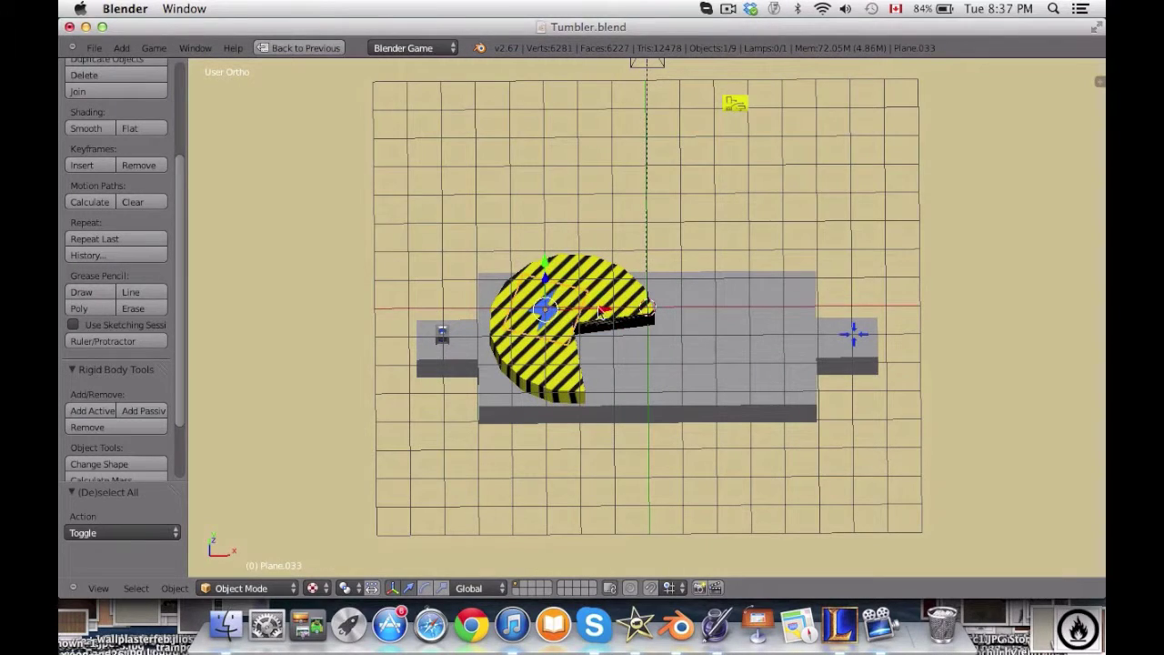
shift+right_click(630, 305)
key(shift+d)
click(630, 305)
drag(615, 320, 779, 325)
key(KP_7)
key(KP_0)
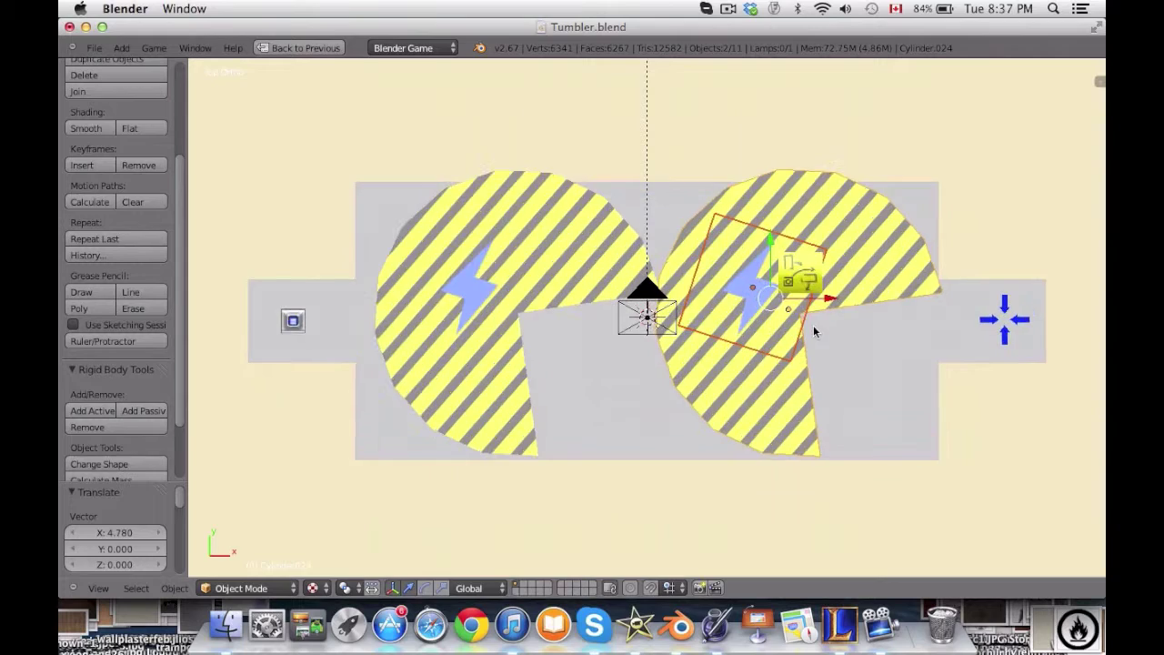
Rotate the duplicated disc and symbol by about 82° and shift them about 0.14 units along X.
key(r)
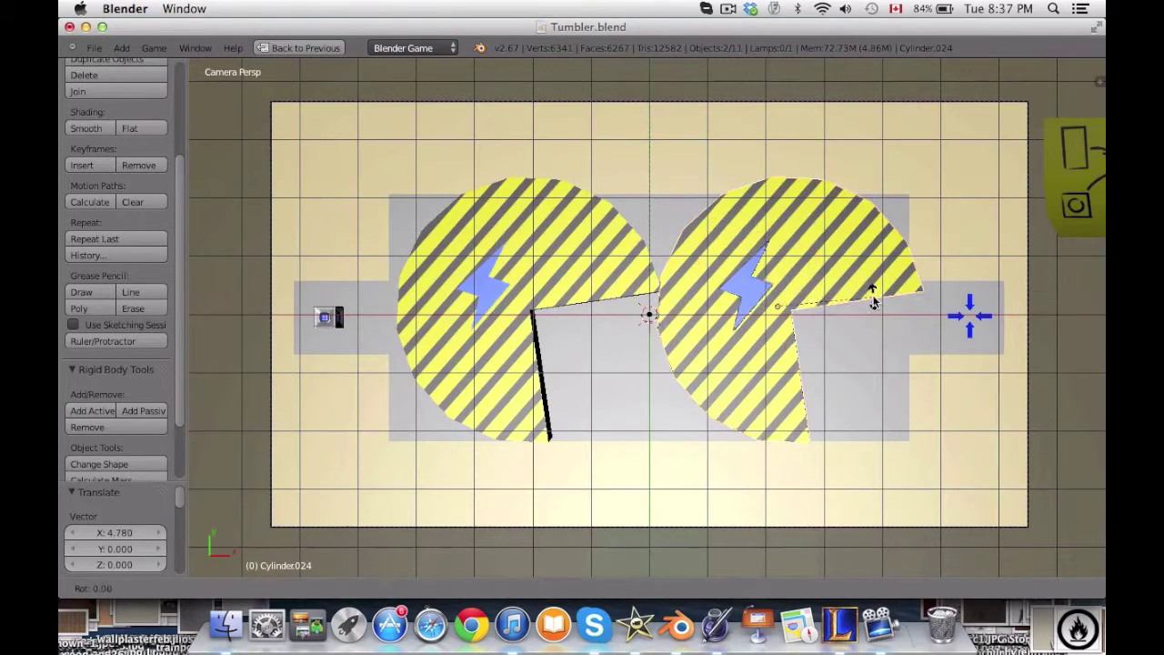
click(816, 320)
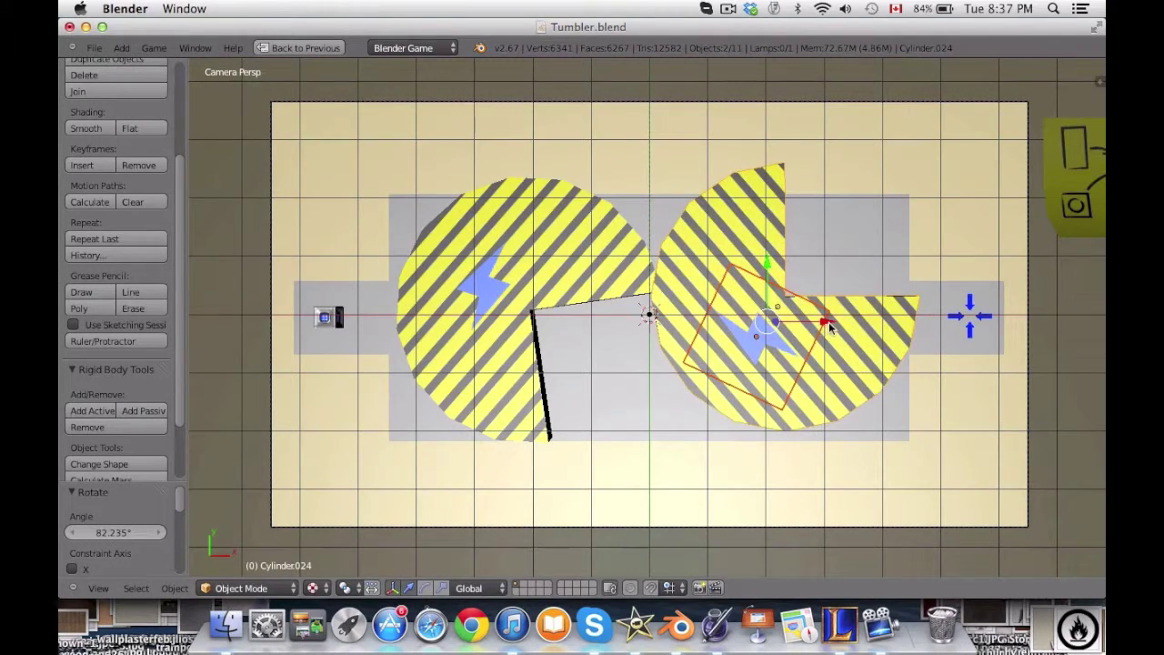
drag(828, 322, 835, 325)
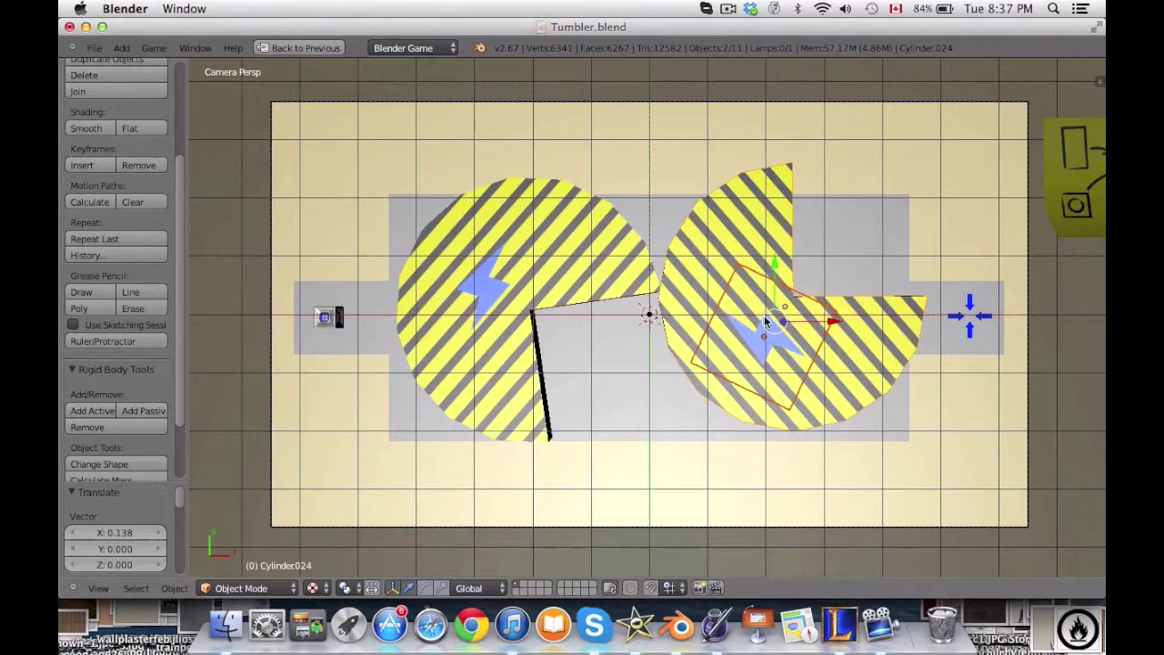
Move the original striped disc about 0.18 units along negative X, away from the copy, and deselect everything.
right_click(499, 297)
key(ctrl+z)
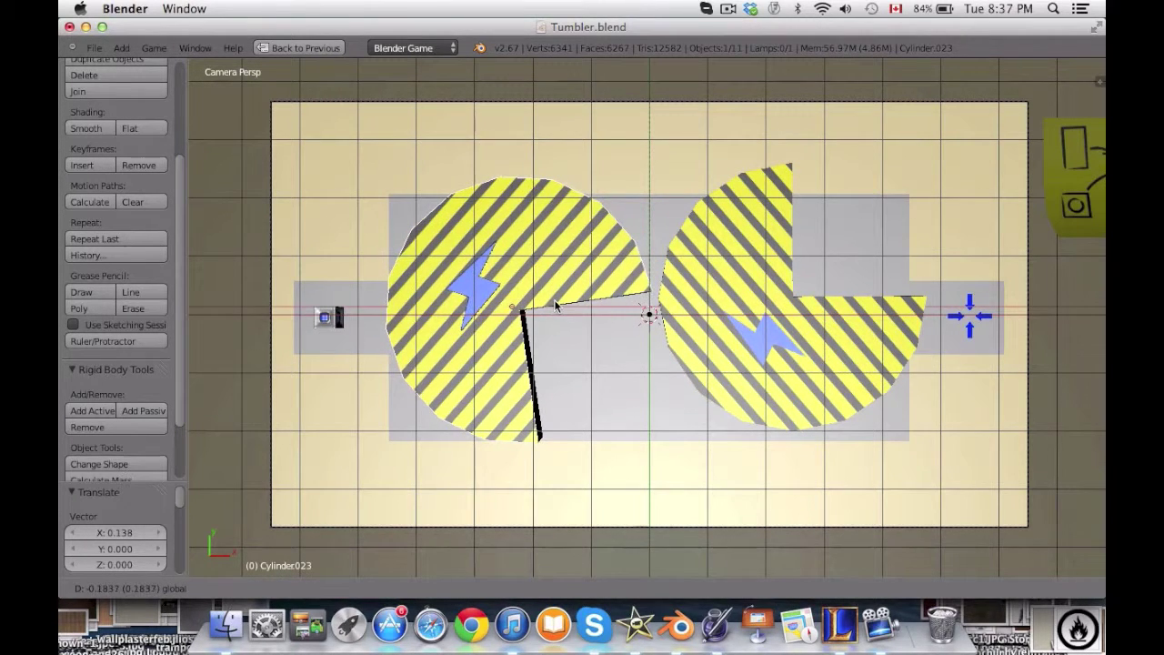
key(a)
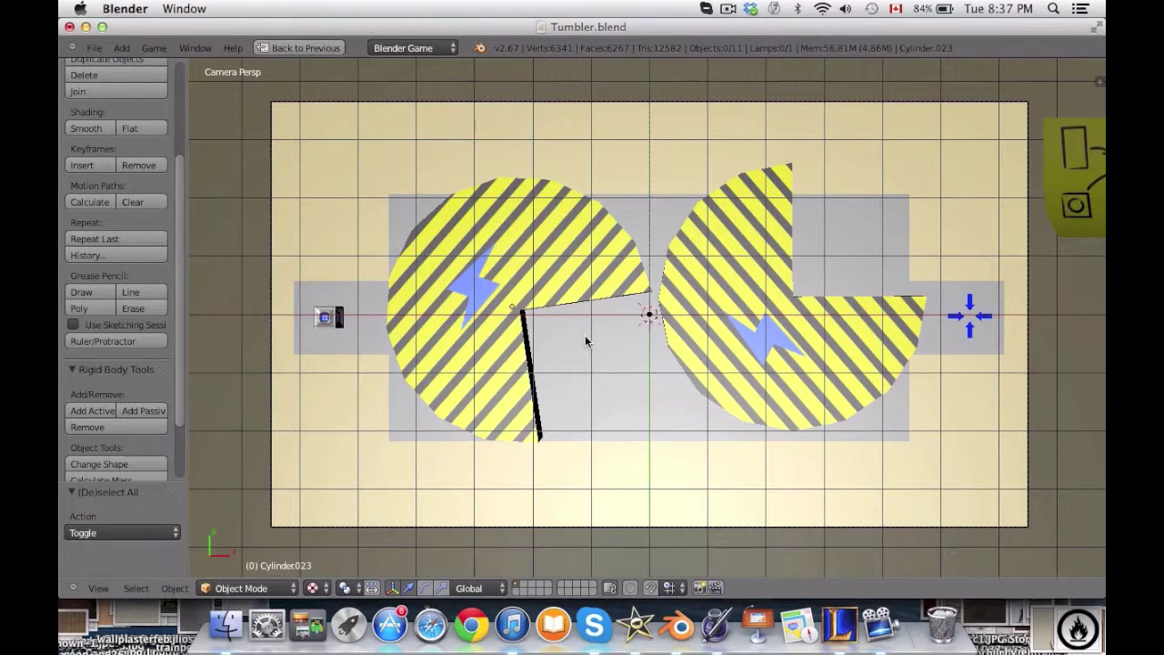
Delete the faces of the large middle section of the gray platform, keeping only the two end blocks.
right_click(664, 413)
key(Tab)
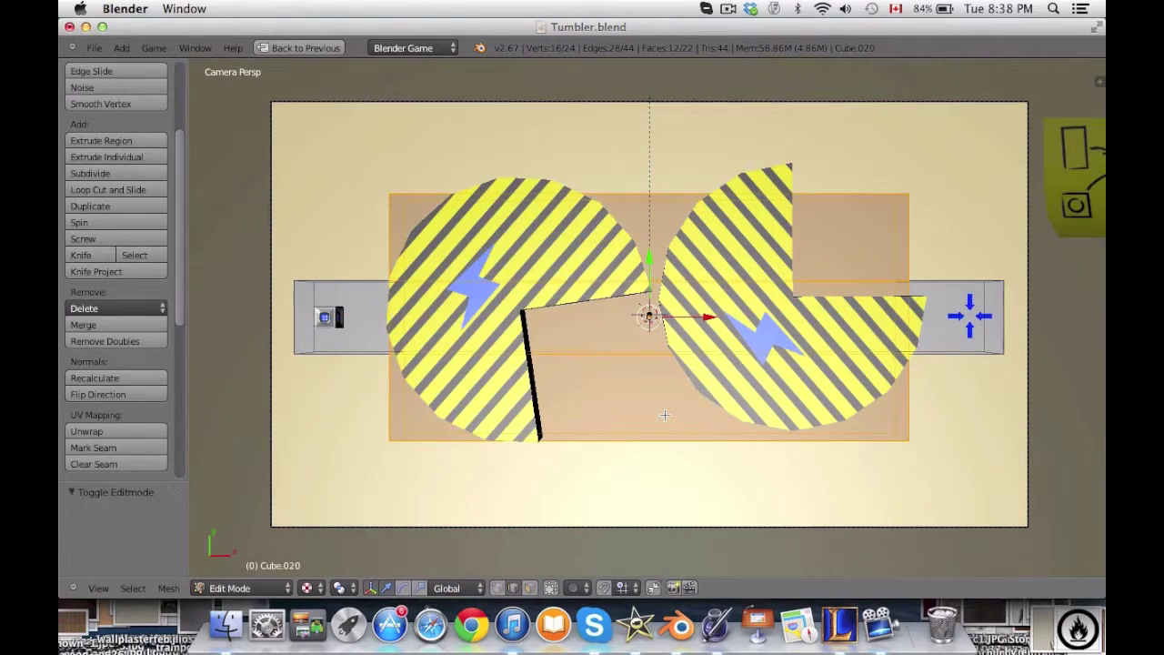
key(Tab)
middle_drag(667, 416, 632, 364)
key(x)
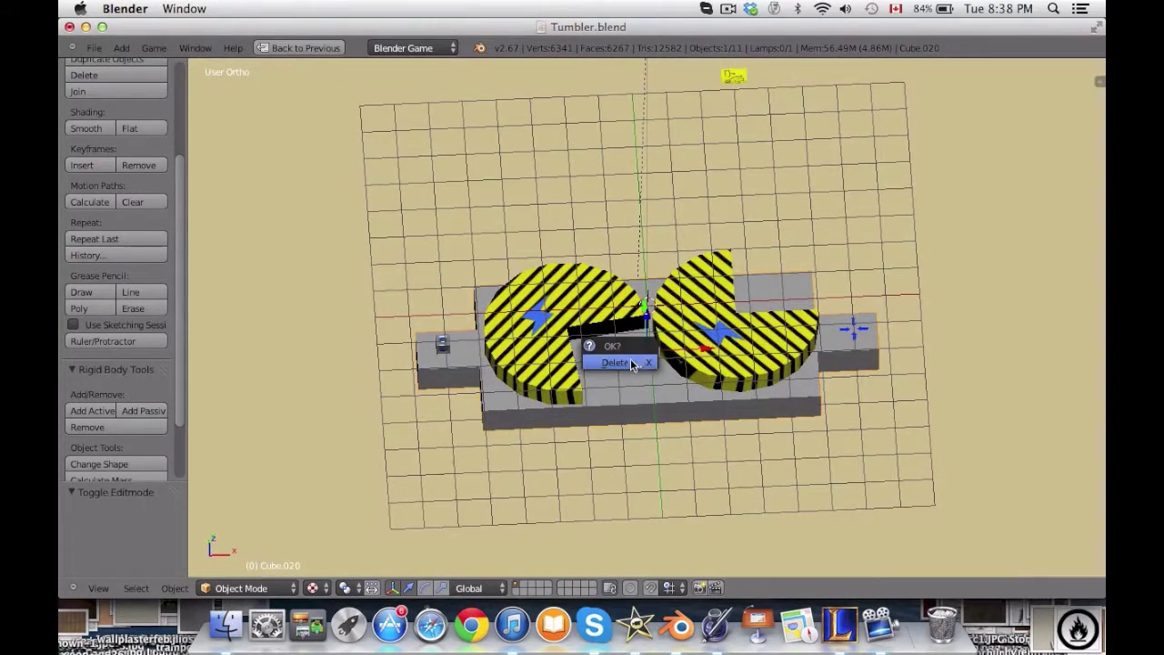
key(Tab)
key(x)
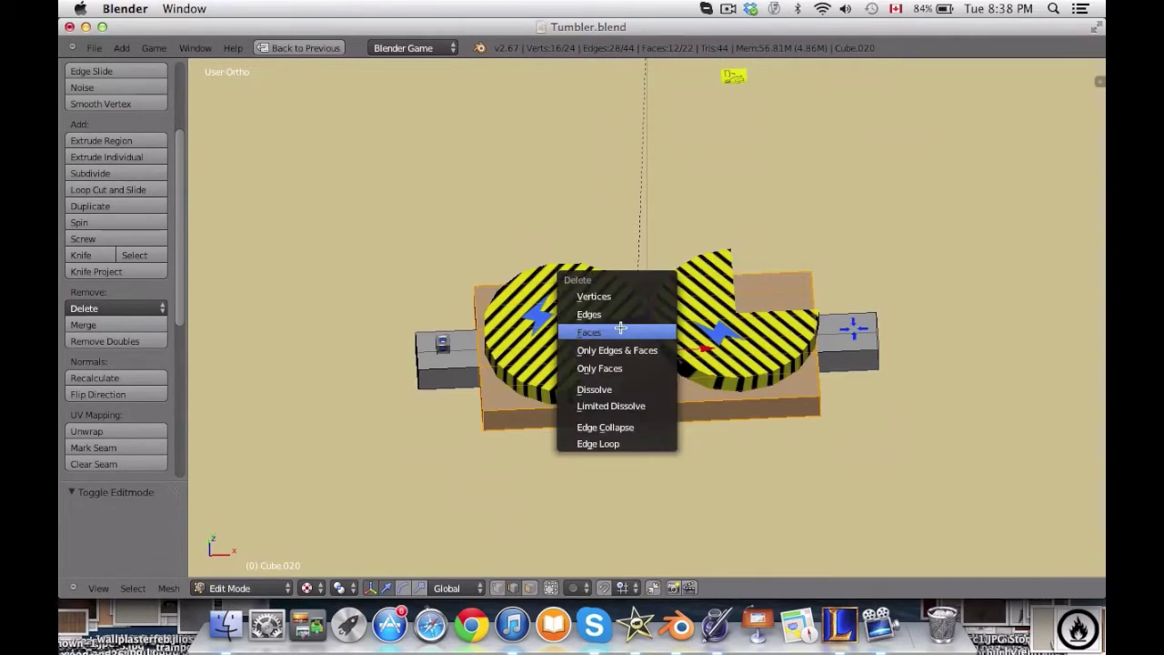
click(651, 330)
scroll(649, 309, up, 4)
middle_drag(595, 371, 566, 326)
key(Tab)
Edit the original striped disc's mesh and select the black inner wall face of its notch.
scroll(588, 363, up, 3)
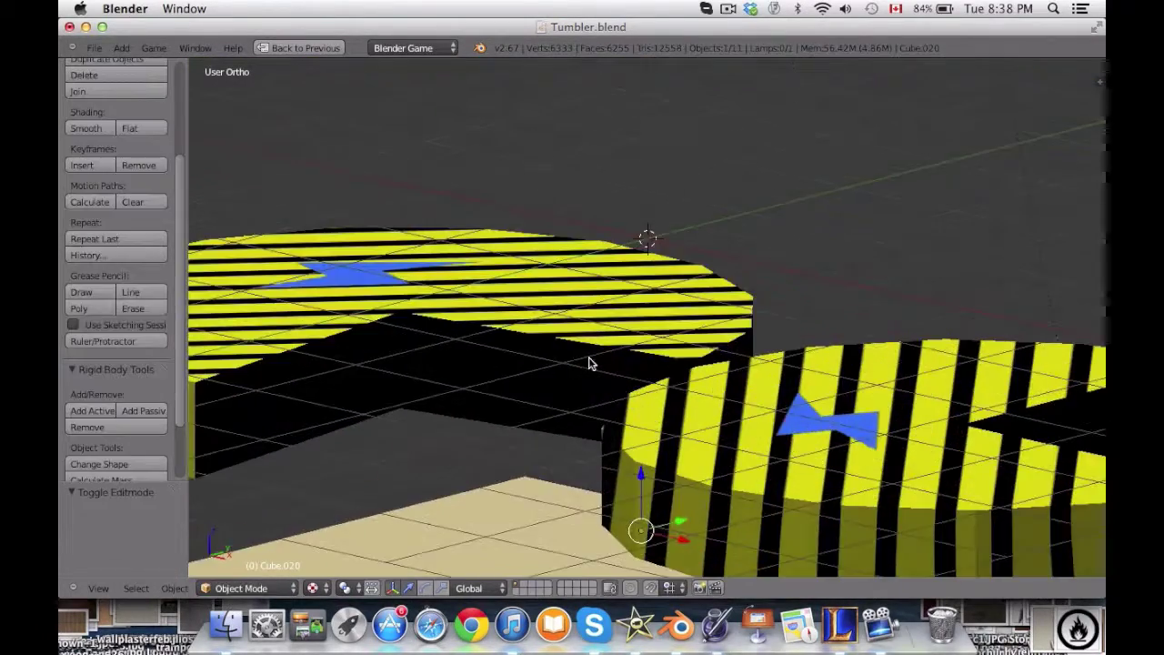
right_click(574, 368)
key(Tab)
middle_drag(505, 371, 603, 559)
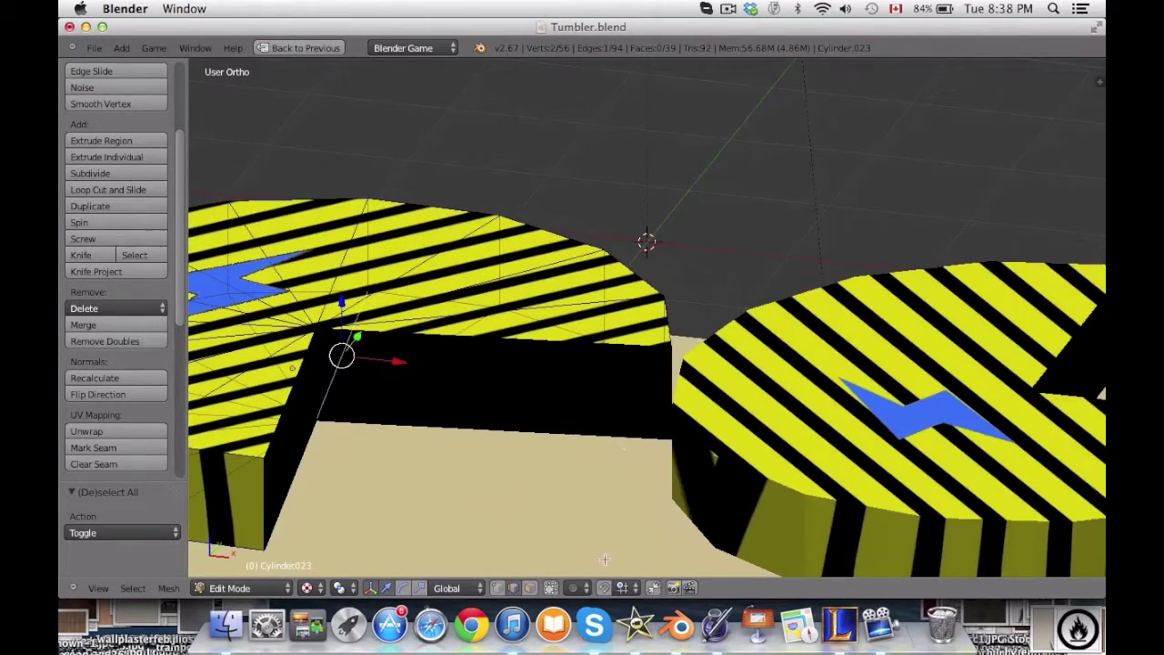
middle_drag(392, 358, 478, 302)
right_click(432, 310)
drag(478, 281, 477, 329)
right_click(378, 348)
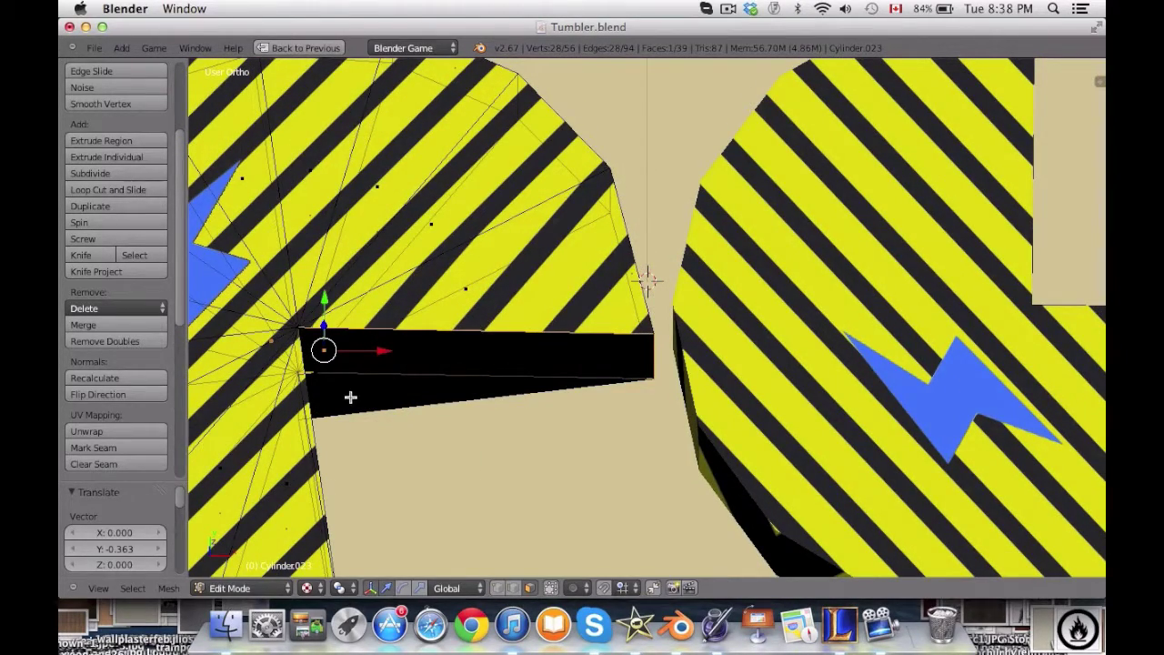
middle_drag(350, 397, 369, 351)
key(x)
click(343, 349)
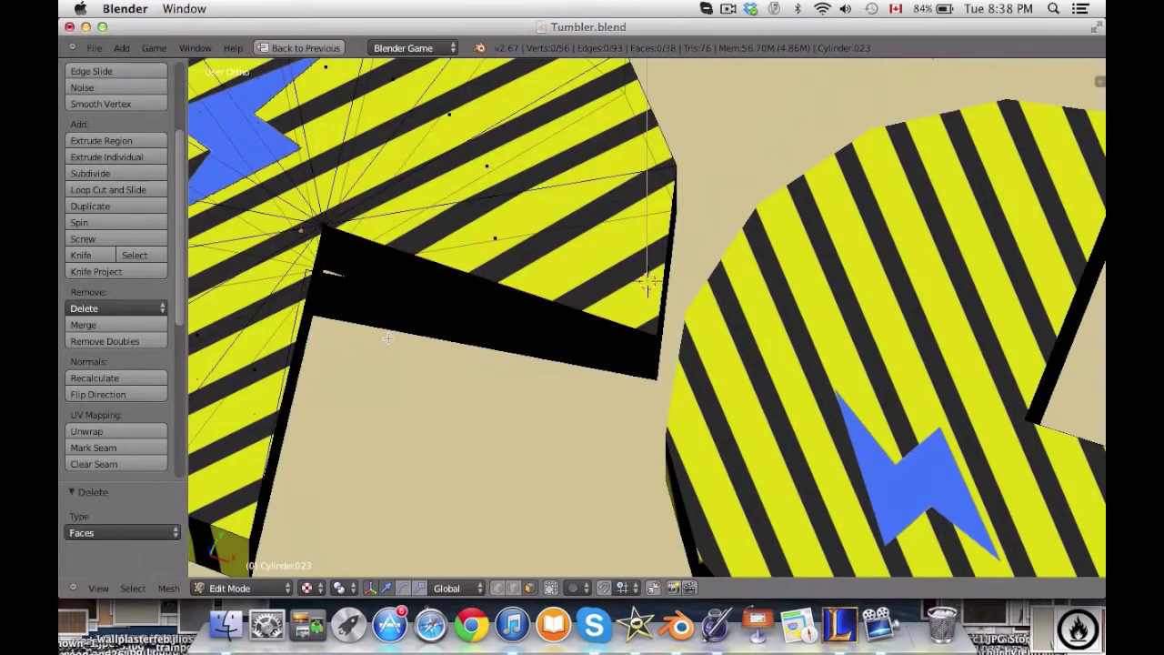
key(ctrl+z)
key(ctrl+z)
Delete the selected inner wall face of the original disc's notch and return to Object Mode.
key(x)
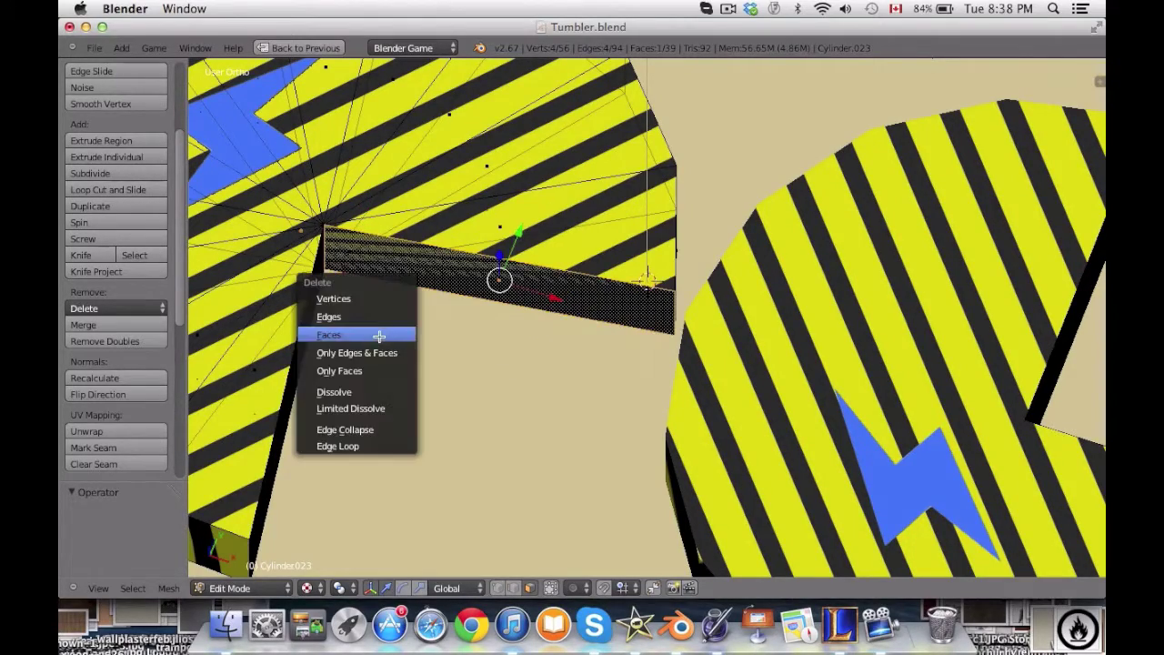
click(380, 336)
middle_drag(464, 333, 463, 205)
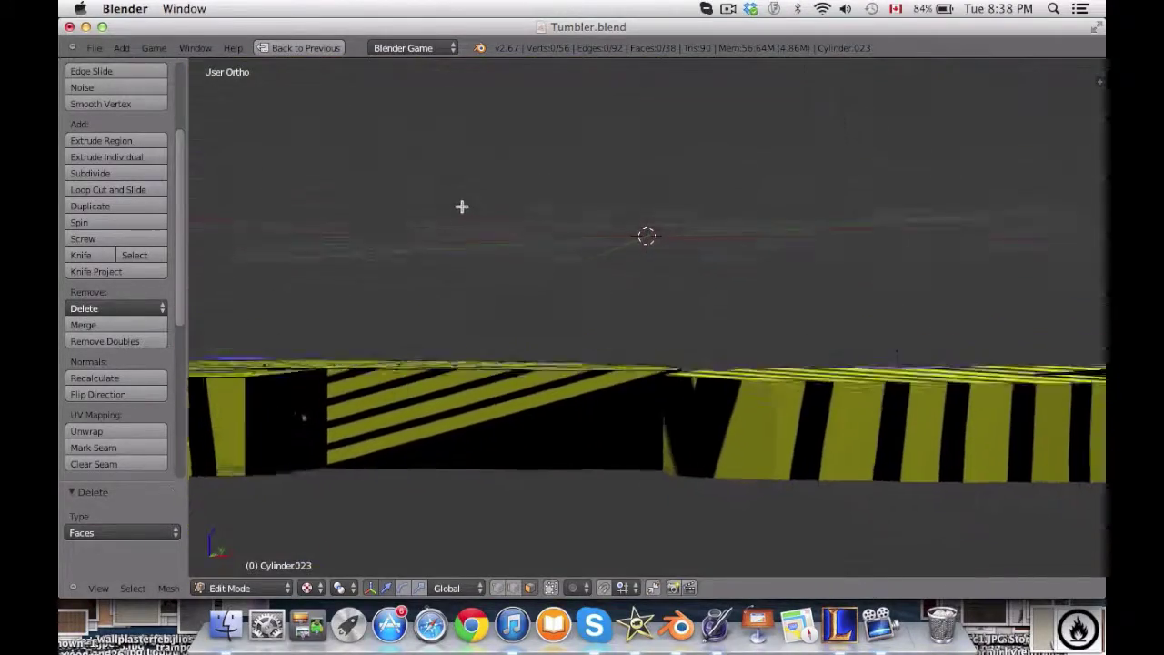
key(Tab)
middle_drag(493, 264, 702, 436)
Add a cylinder mesh at the center of the level and lower it about 2.62 units along Z.
scroll(444, 319, down, 3)
key(a)
key(shift+a)
mouse_move(689, 361)
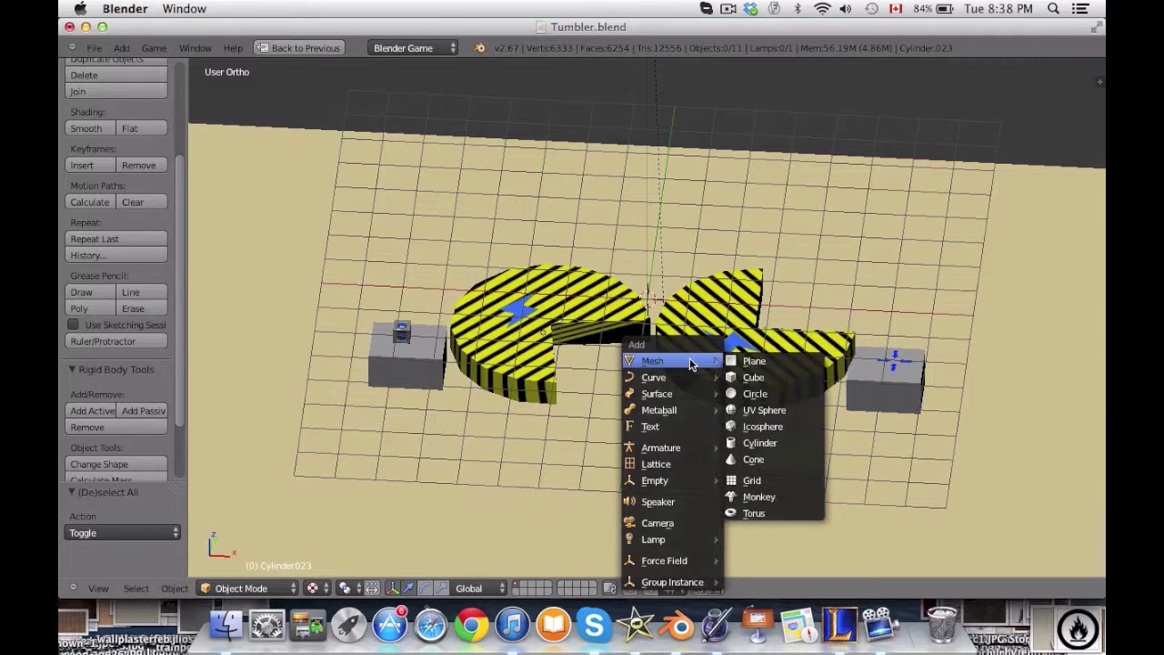
click(758, 443)
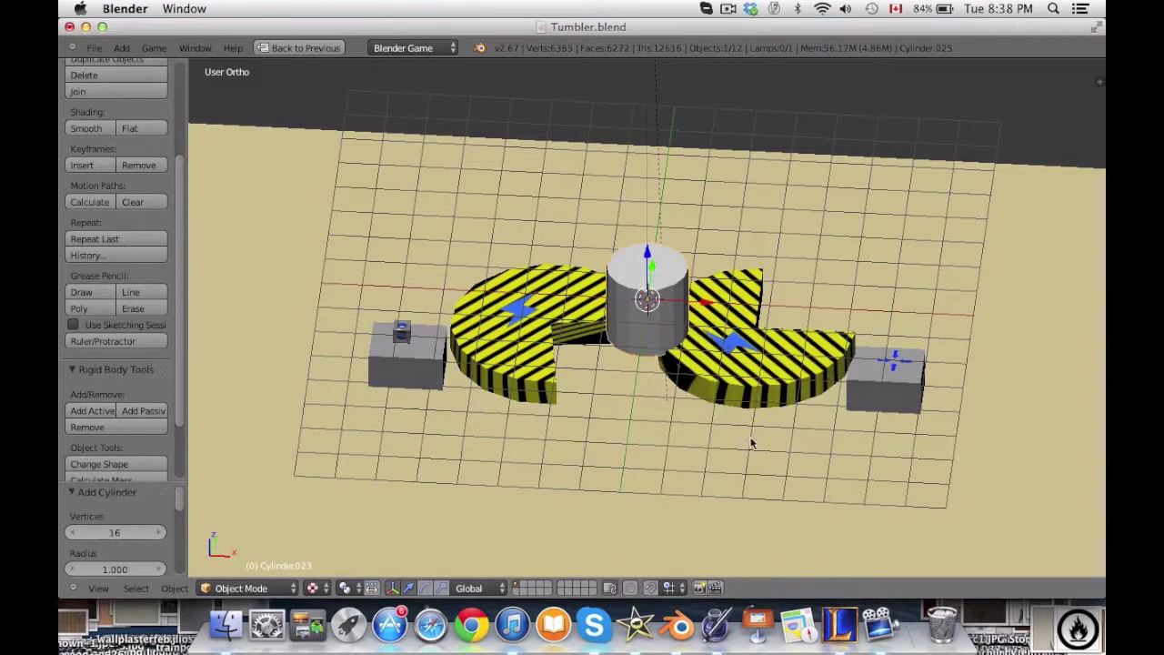
key(KP_1)
drag(644, 244, 651, 348)
Flatten the cylinder along Z and raise it about 0.68 units so it sits just beneath the striped discs.
key(s)
key(z)
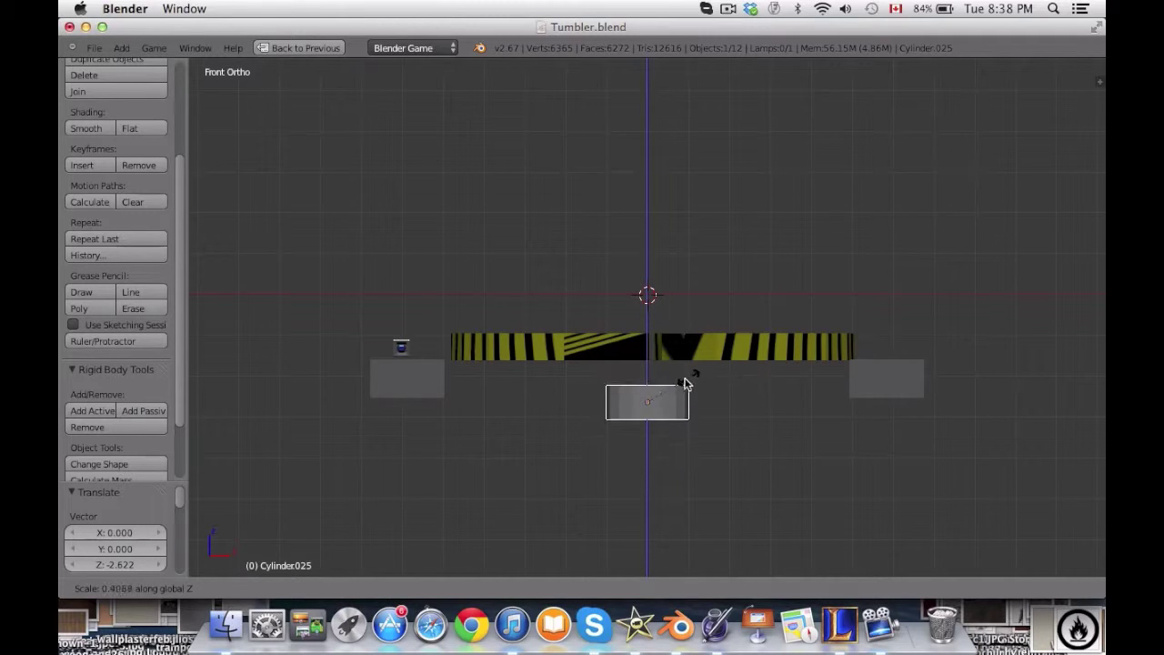
click(667, 377)
drag(655, 353, 654, 337)
click(655, 327)
key(shift+s)
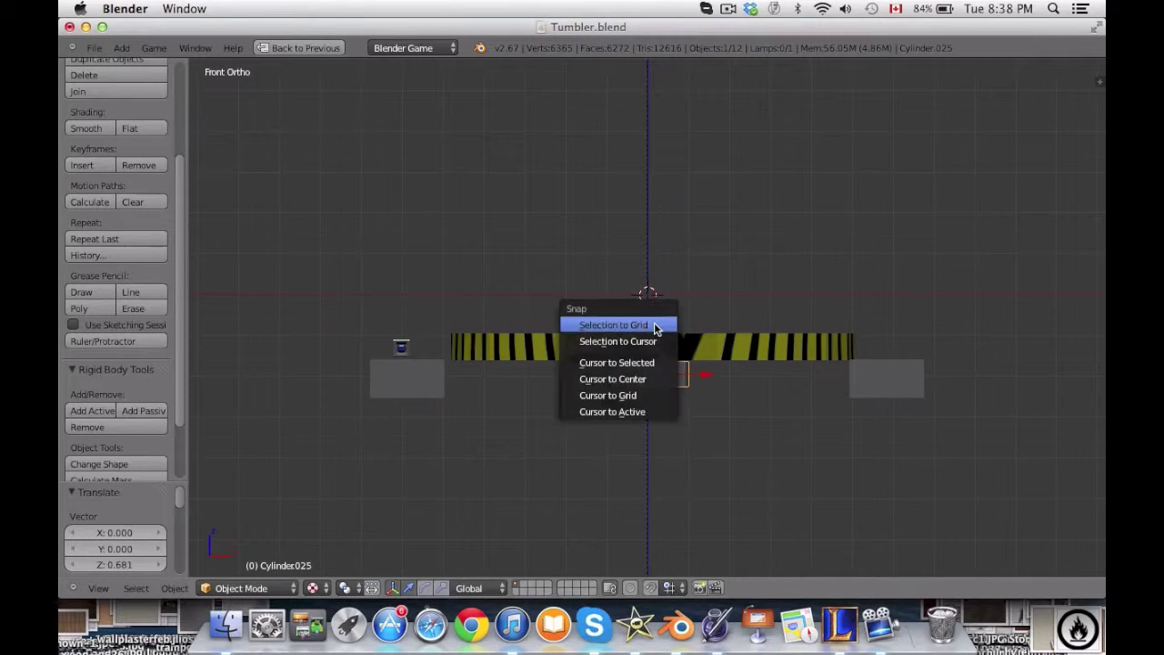
key(shift+s)
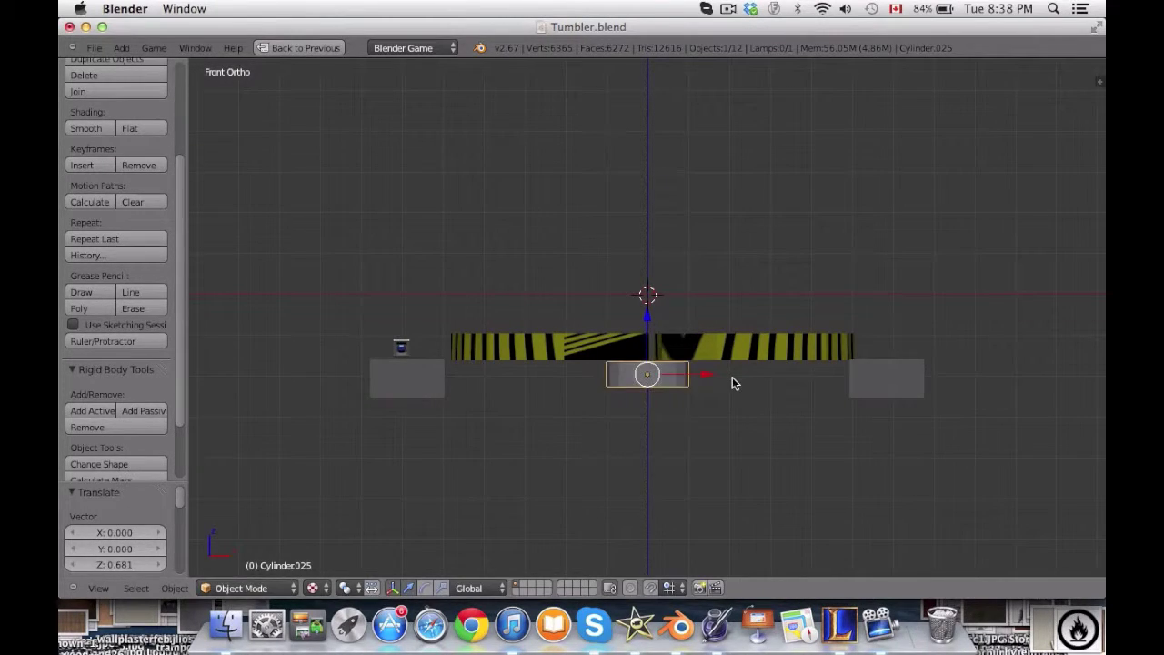
Scale the cylinder about 1.81 times in X and Y and move it about -2.30 units along X beneath the original disc.
key(s)
key(shift+z)
click(800, 392)
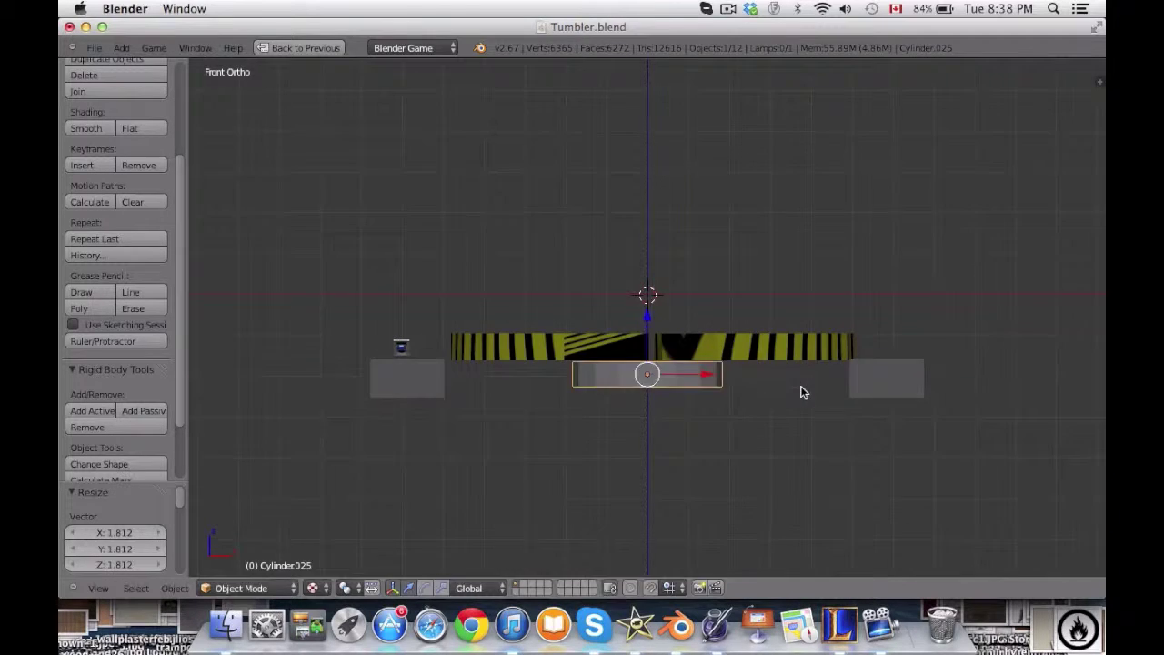
key(KP_7)
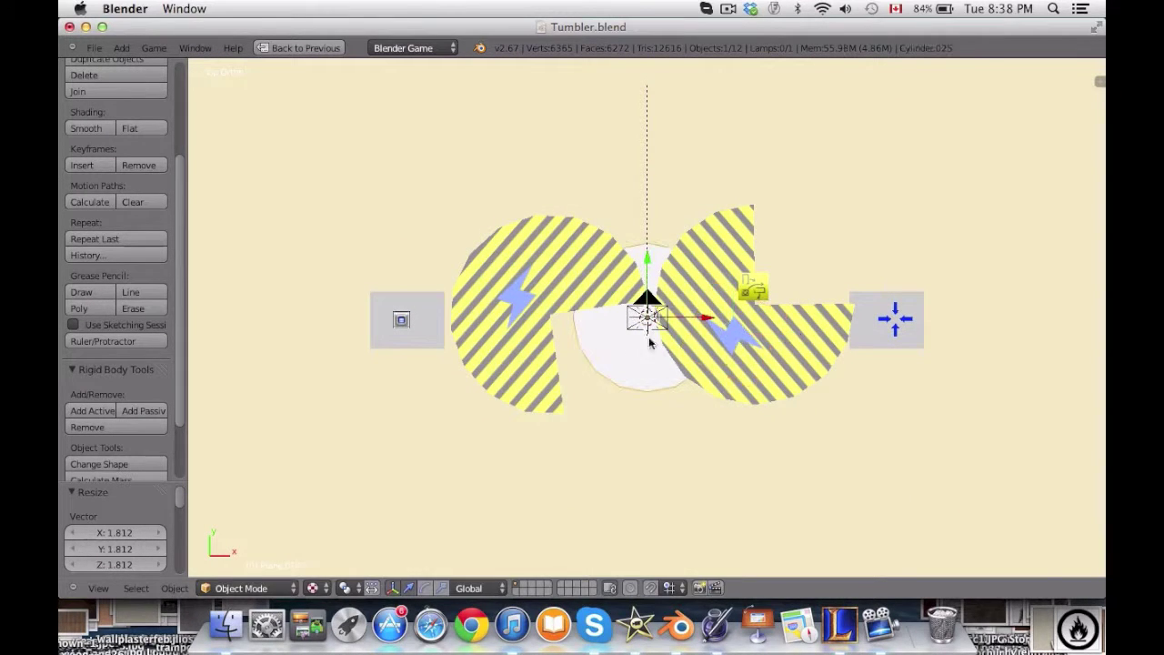
key(g)
key(x)
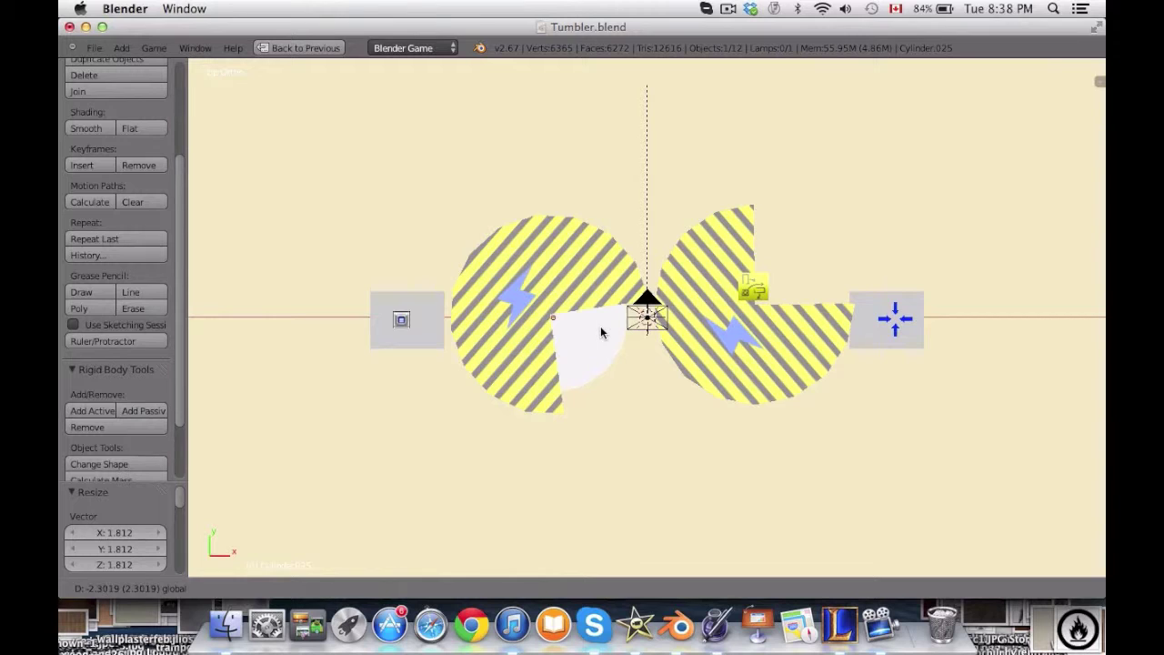
click(600, 333)
Widen the cylinder about 1.37 times in X and Y and shift it about 0.08 units along Y.
key(s)
key(shift+z)
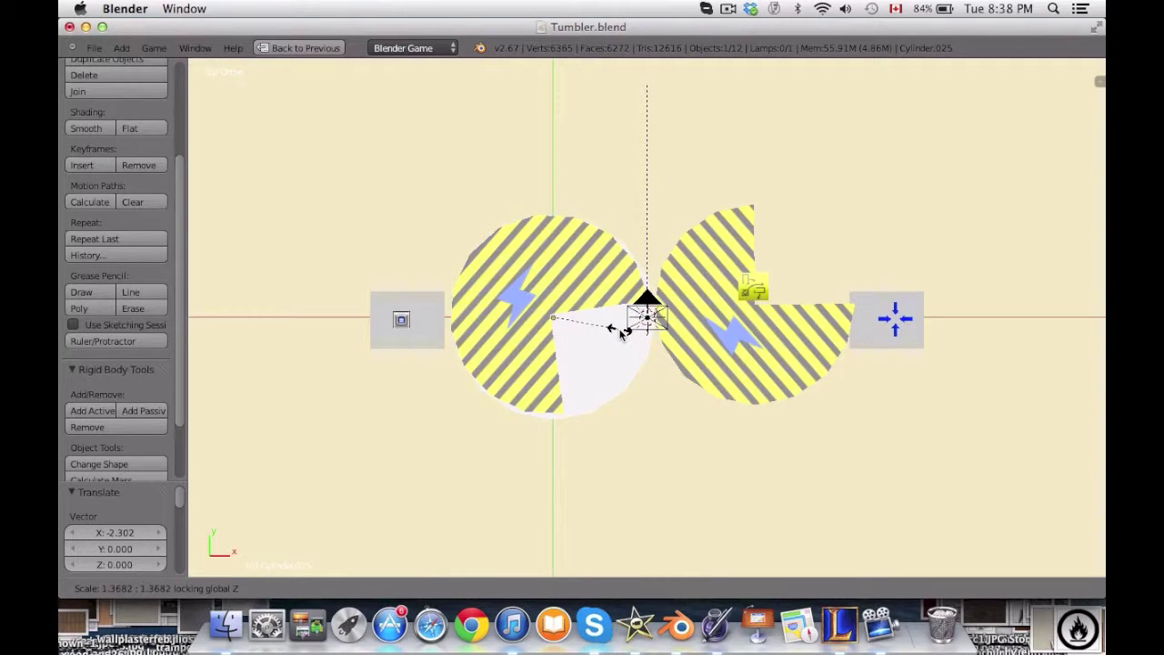
click(622, 331)
key(g)
key(y)
click(551, 257)
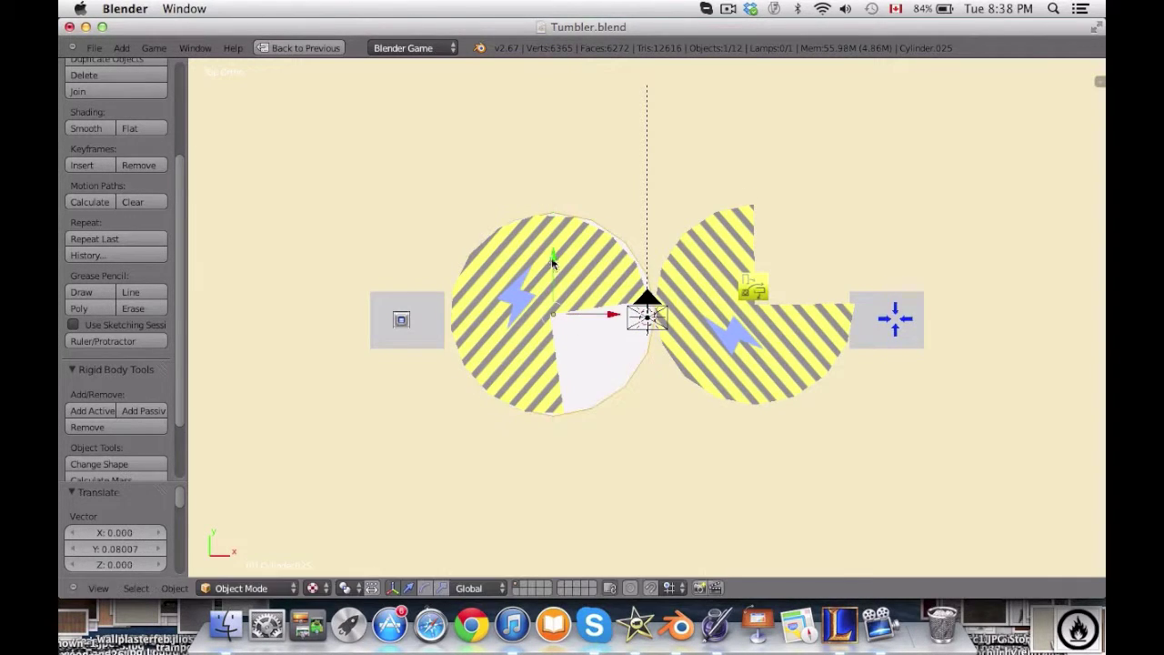
Nudge the cylinder about -0.1 units and slightly further along X to align it with the disc above, and deselect everything.
key(g)
key(x)
click(597, 311)
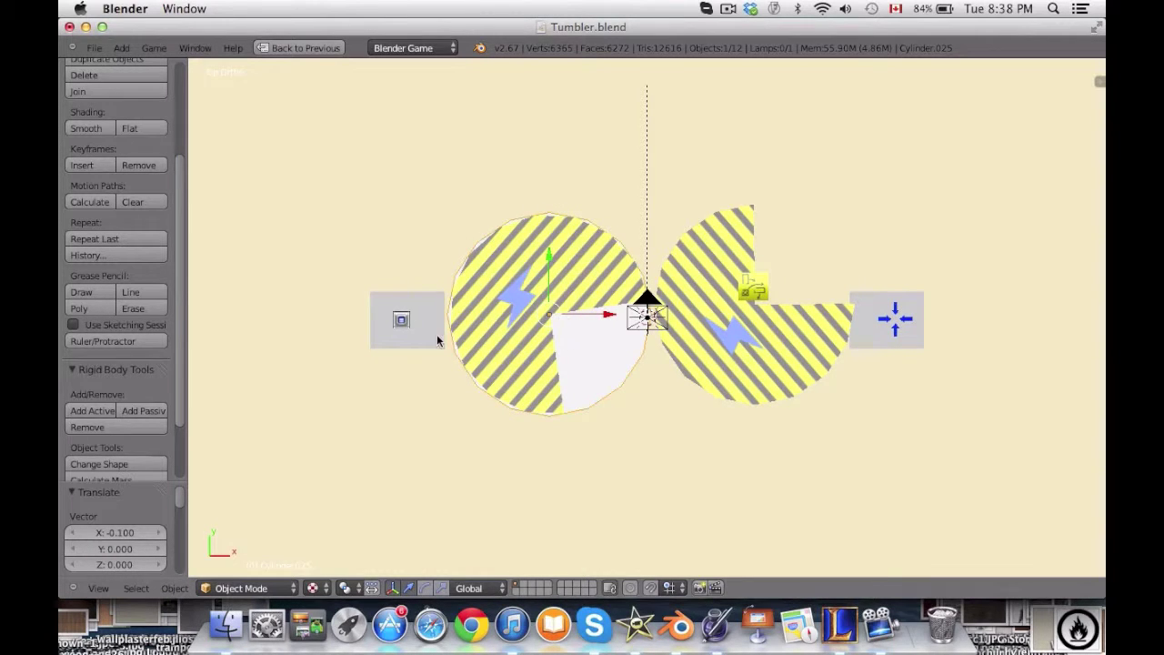
key(g)
key(x)
click(588, 311)
key(a)
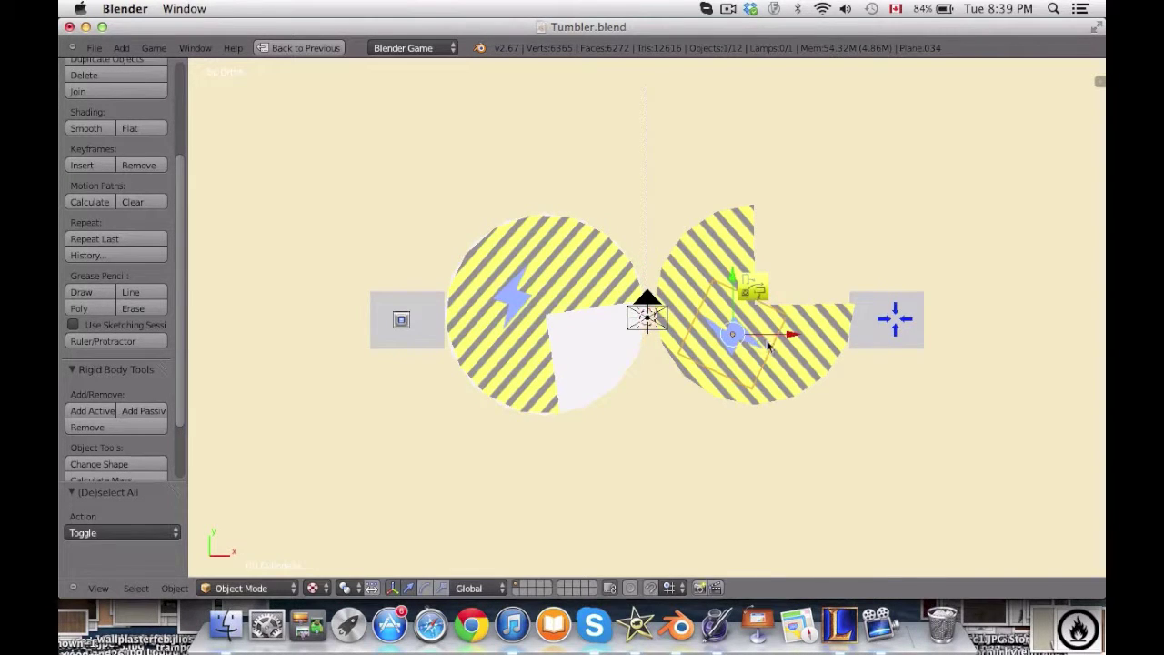
Check the cylinder bases through the camera view and playtest the rotating discs briefly.
key(KP_0)
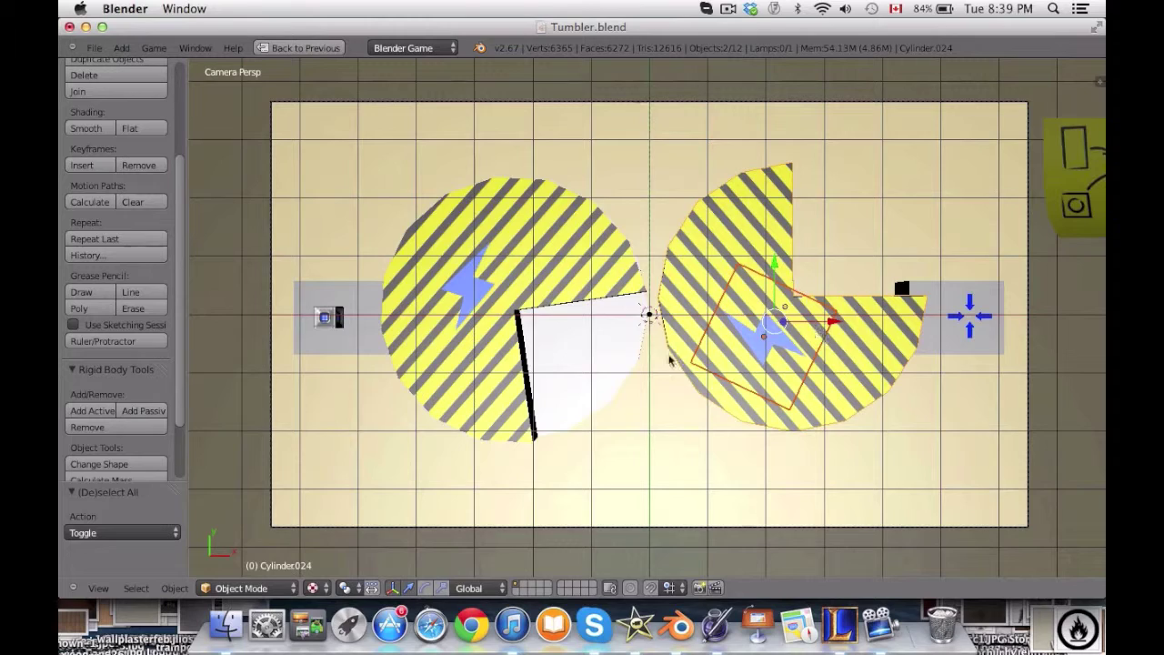
key(Tab)
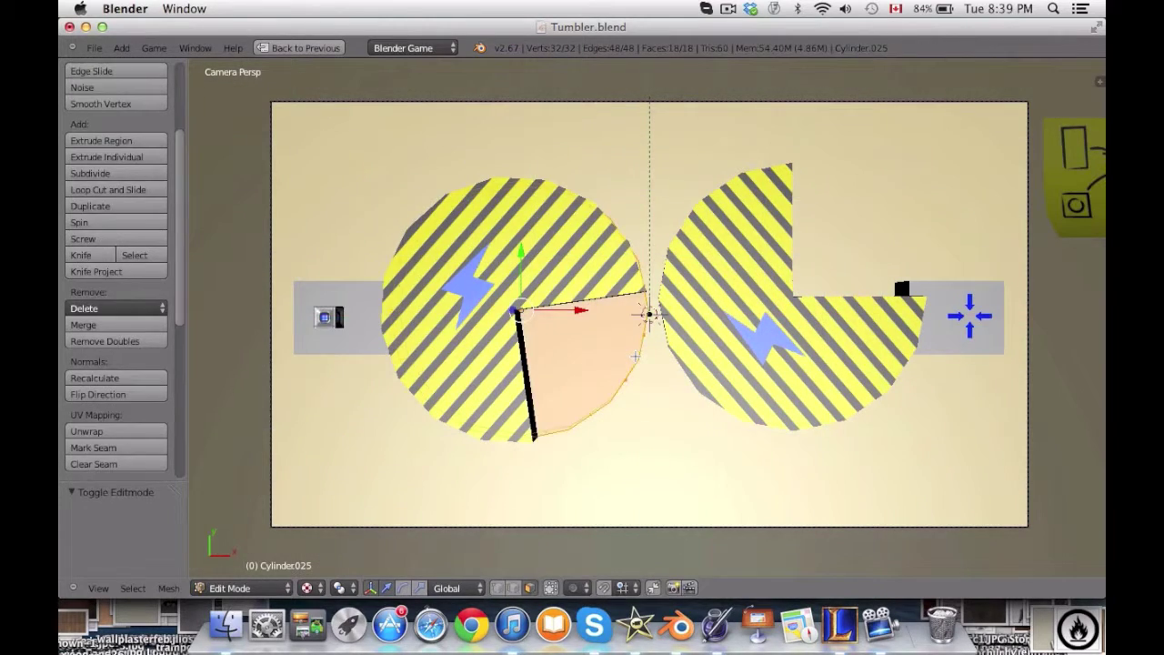
key(Tab)
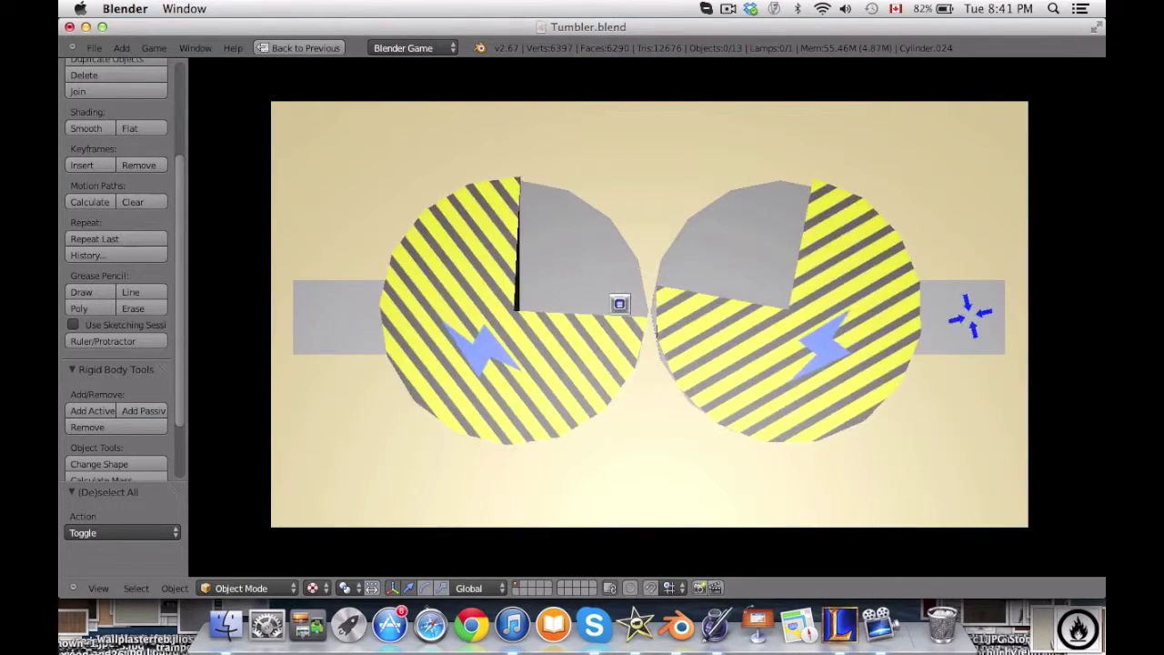
key(Escape)
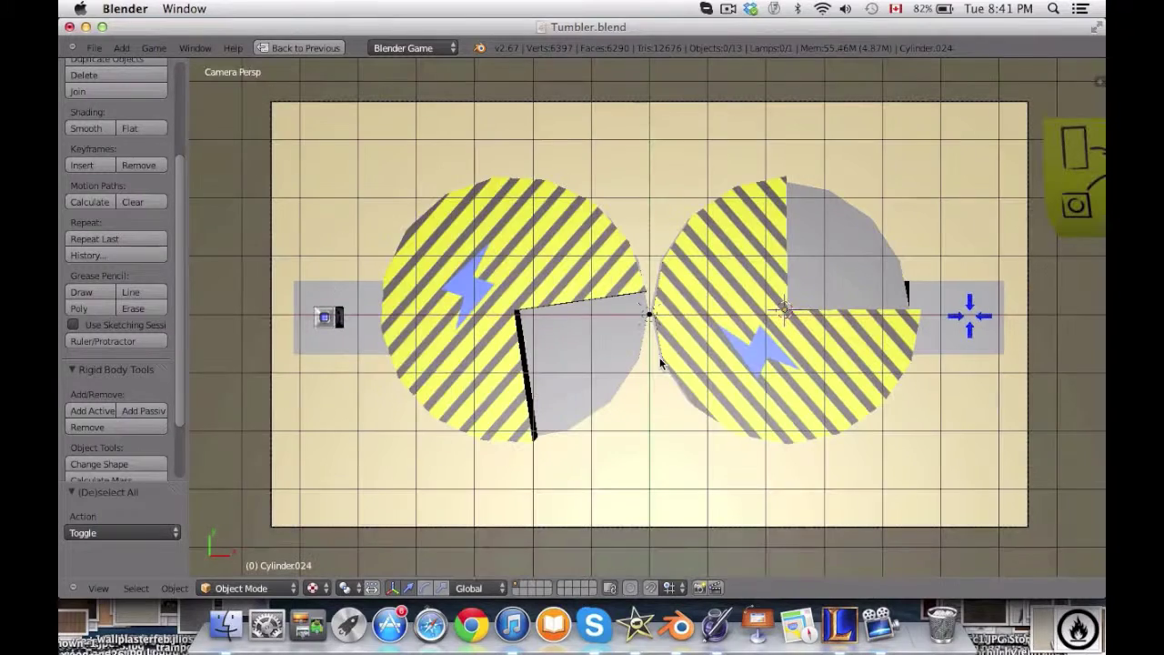
Select the striped disc nearest the goal in the full layout and set its Motion actuator's Z rotation to -1.5°.
right_click(746, 338)
key(shift+space)
key(a)
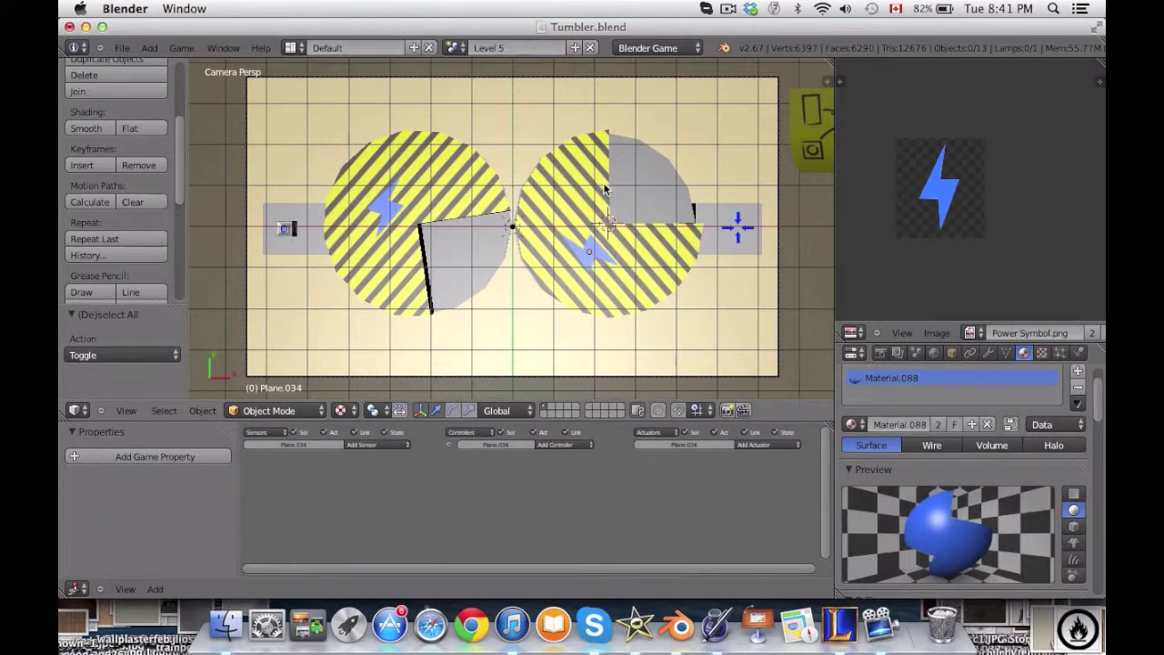
right_click(602, 195)
click(651, 466)
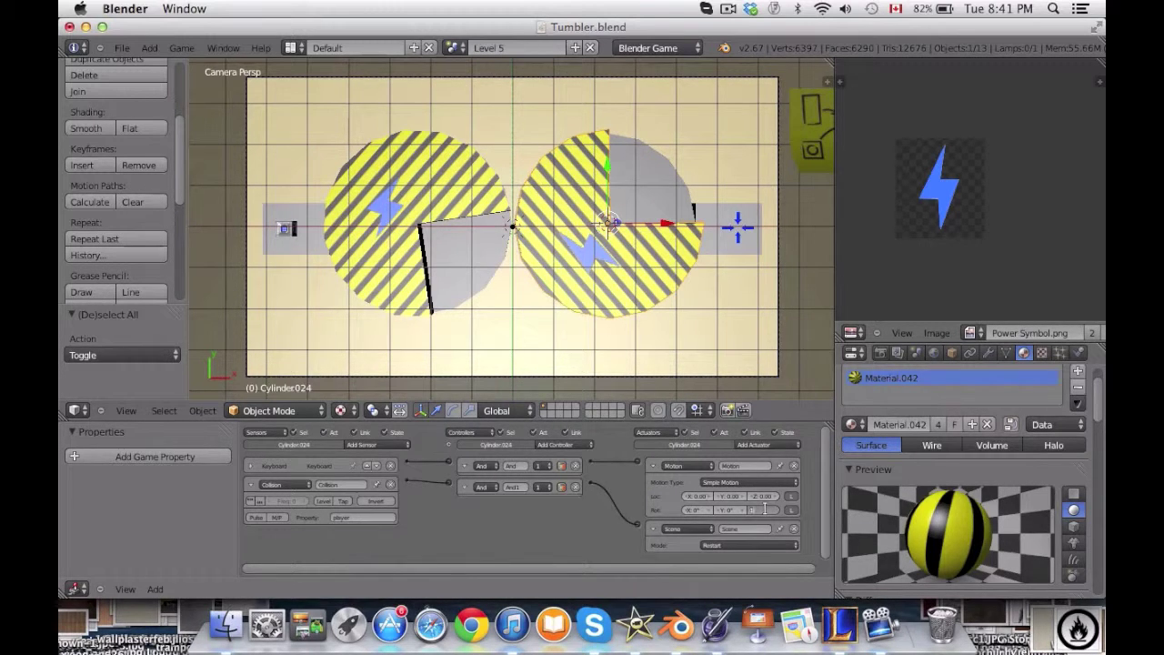
Playtest Level 5 repeatedly through the enlarged camera view, steering the cube across both rotating discs towards the goal.
key(ctrl+Up)
key(p)
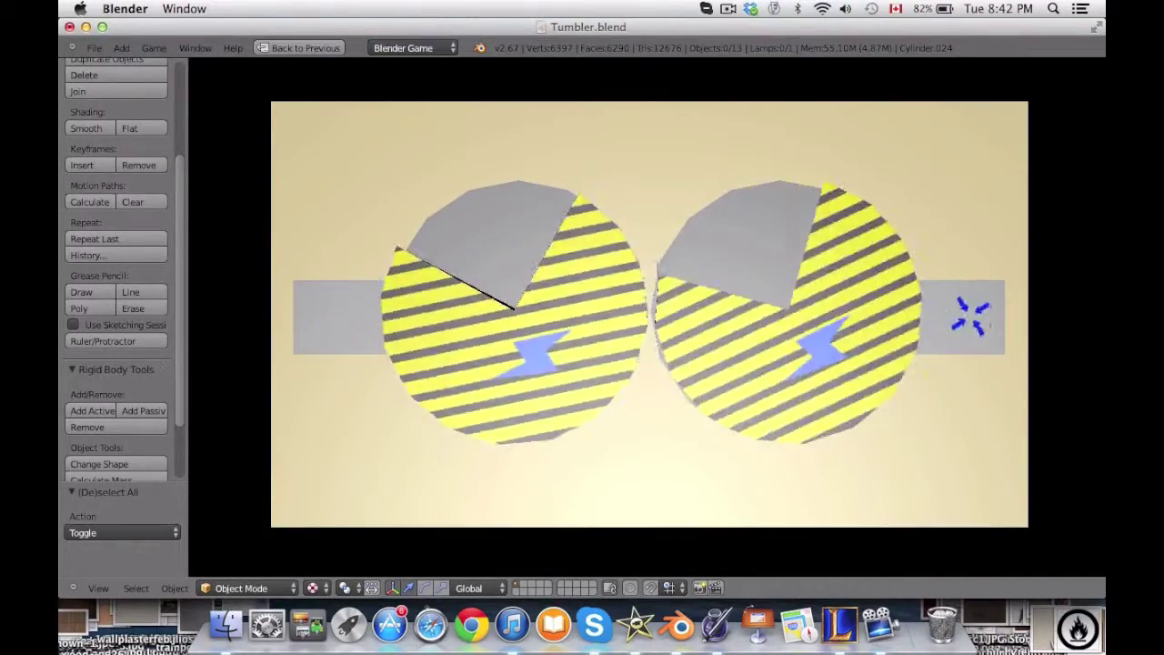
key(Escape)
key(ctrl+Up)
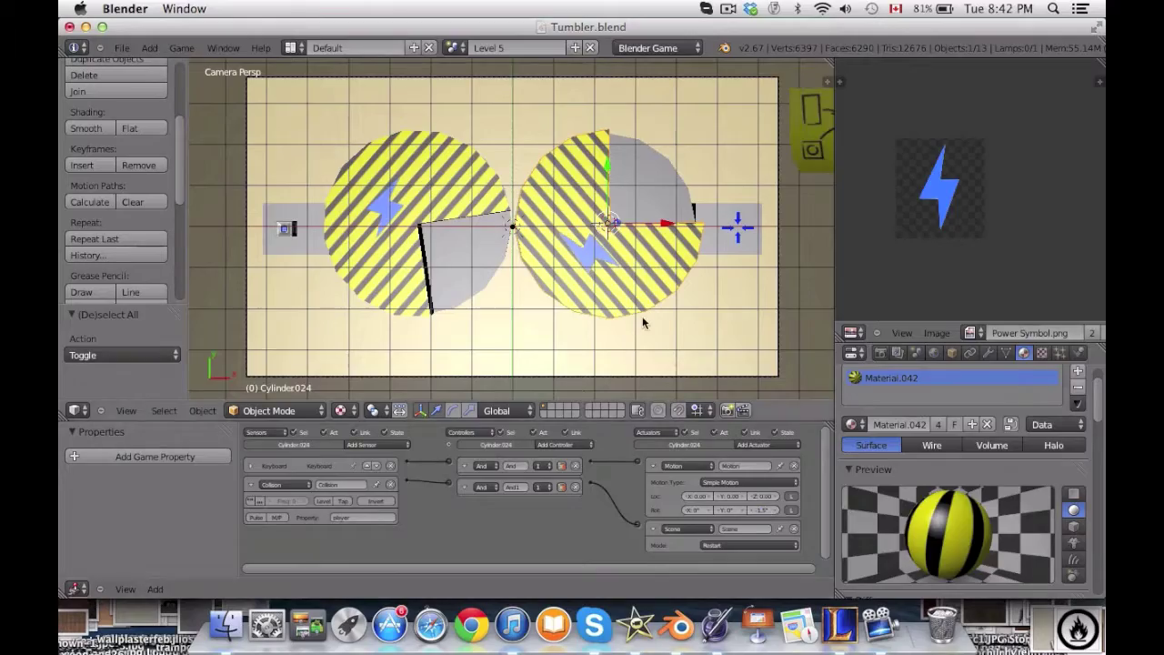
key(ctrl+Up)
key(p)
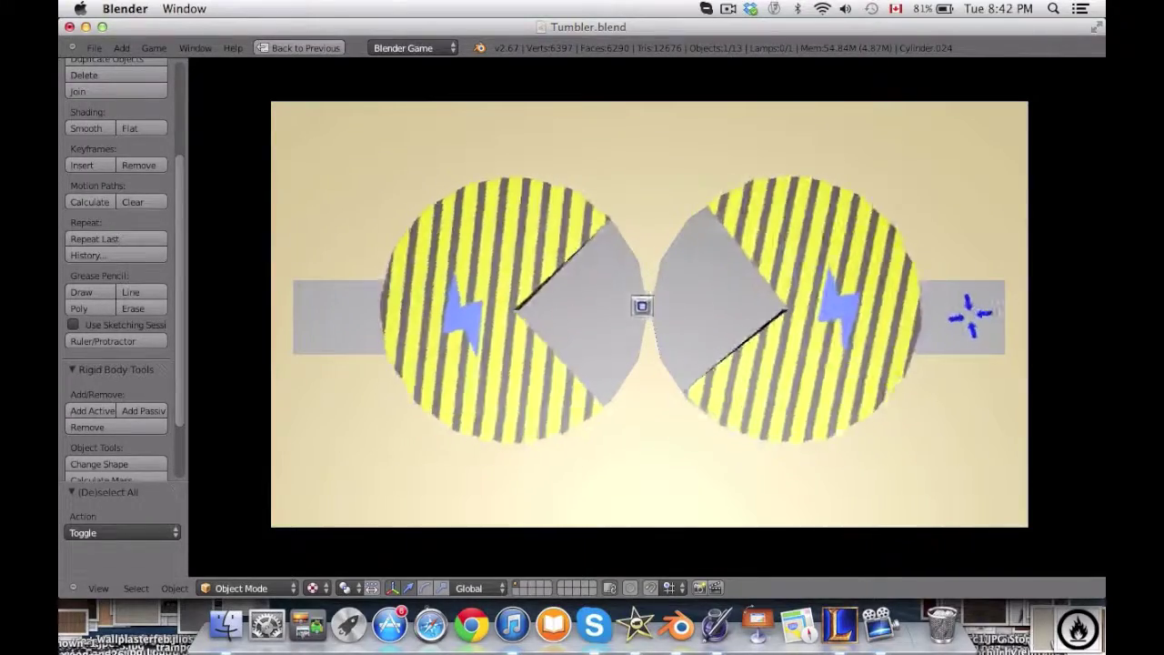
key(Escape)
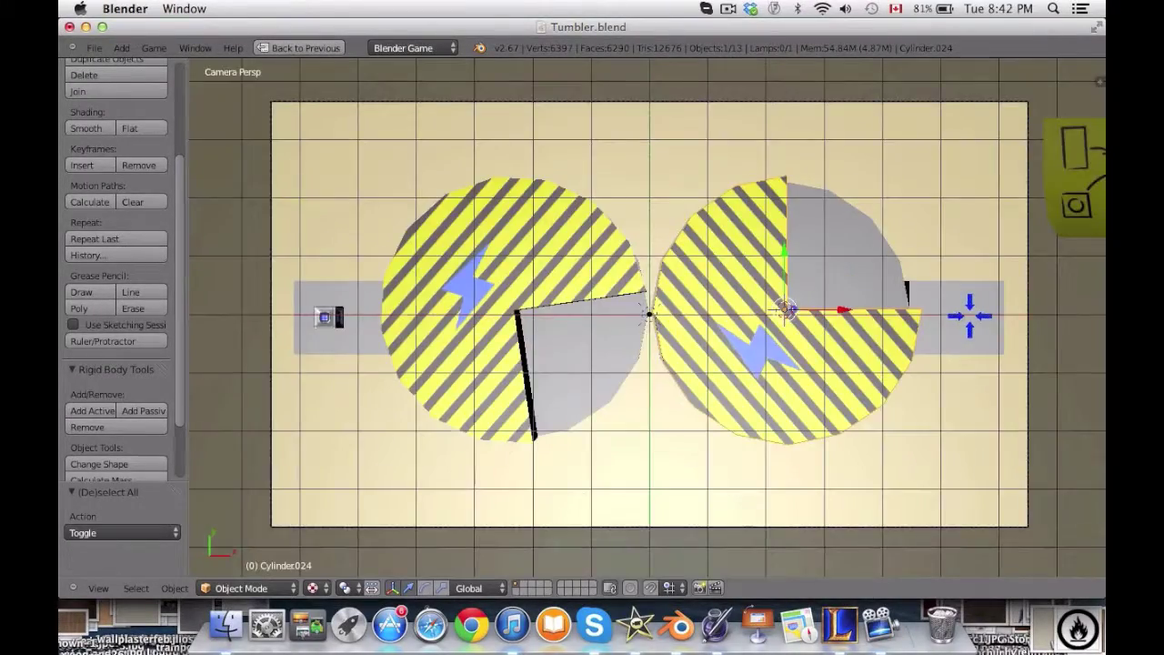
key(p)
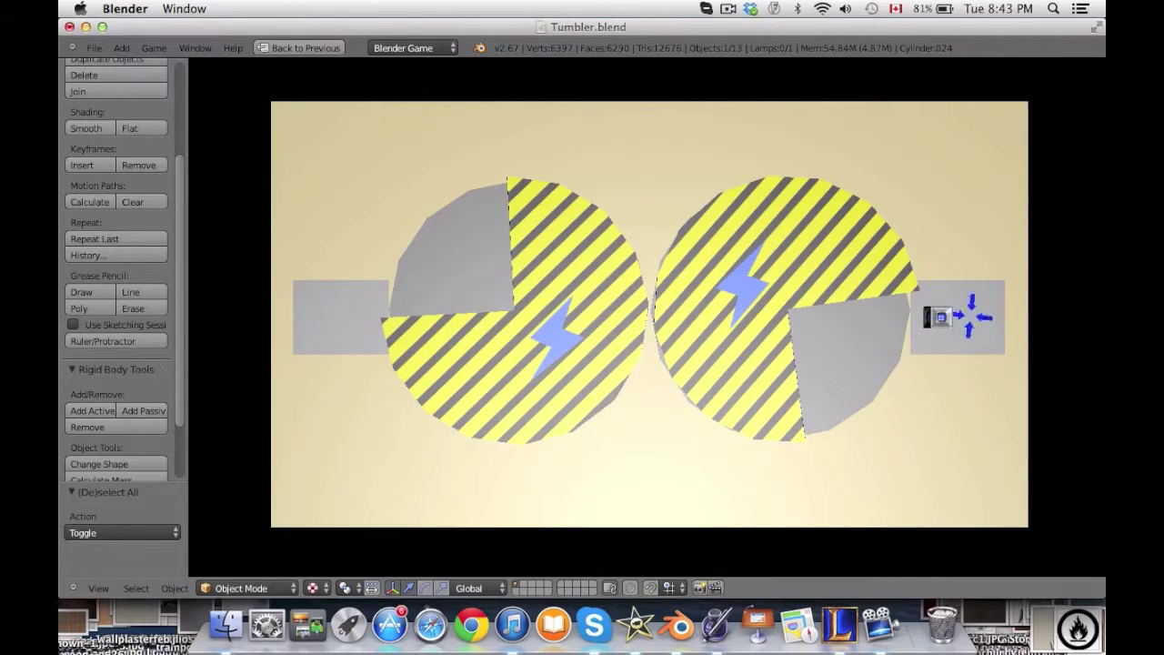
key(Escape)
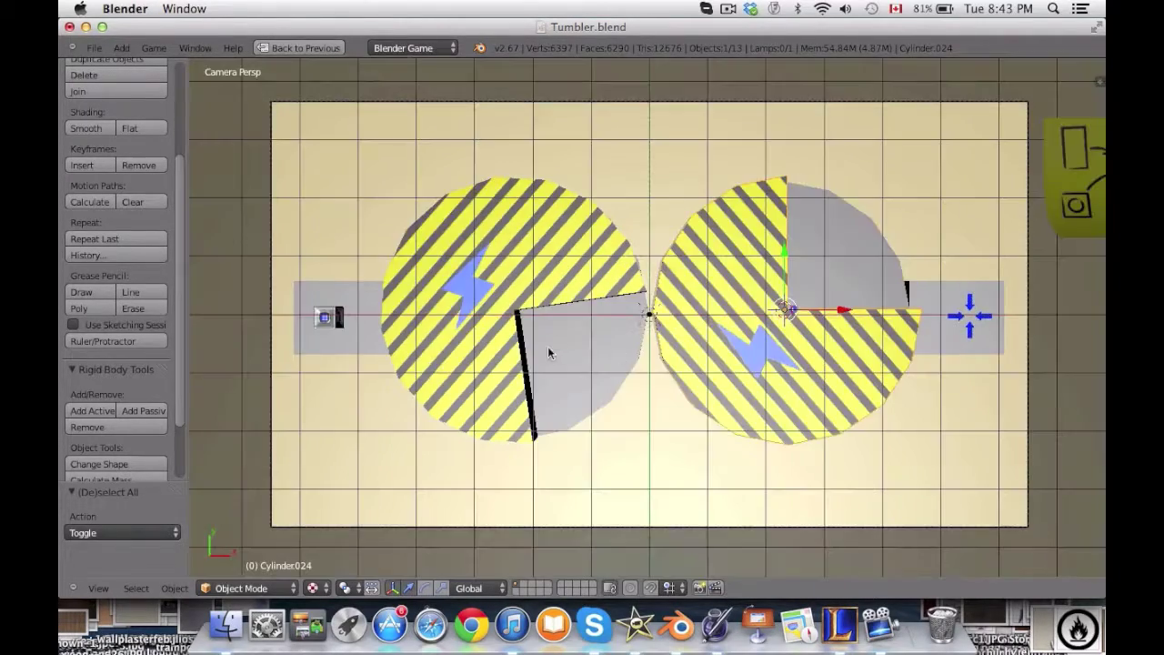
Switch to the Level 4 scene and set the goal arrows' Scene actuator to load Level 5.
middle_drag(548, 348, 576, 227)
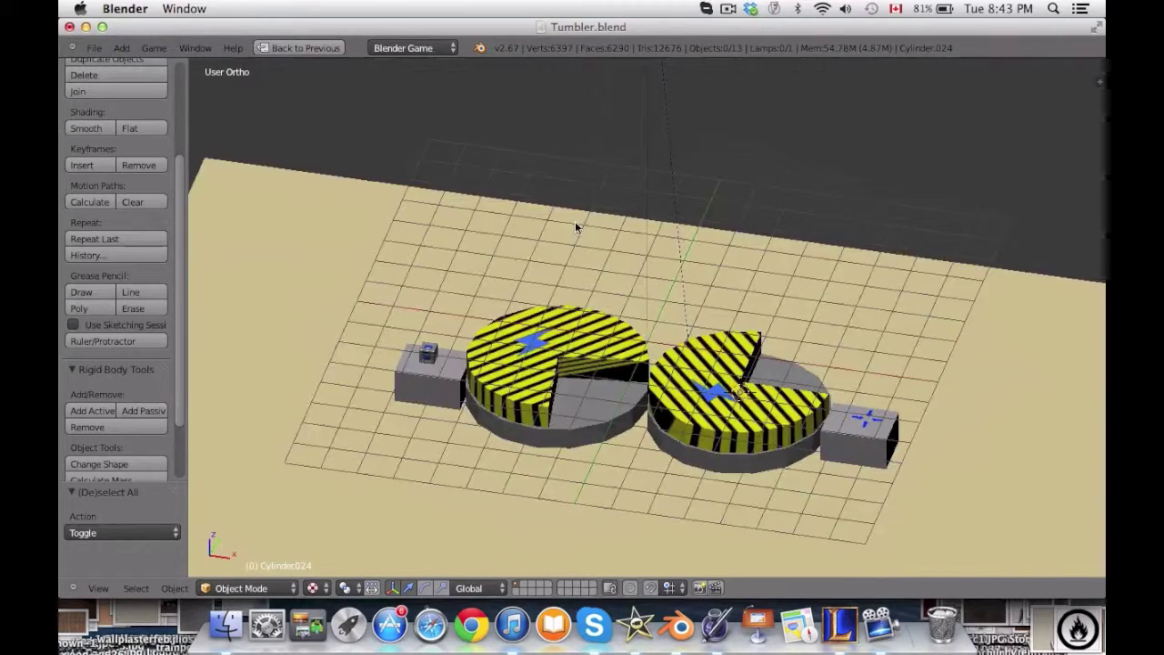
key(ctrl+Up)
click(516, 213)
click(455, 49)
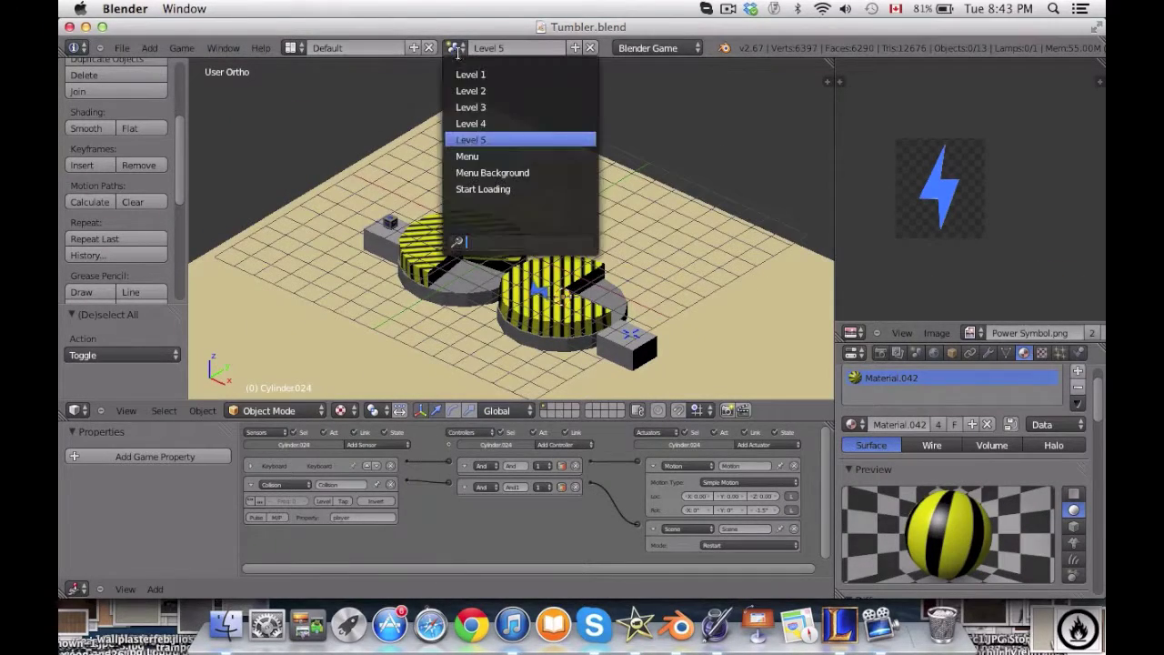
key(Return)
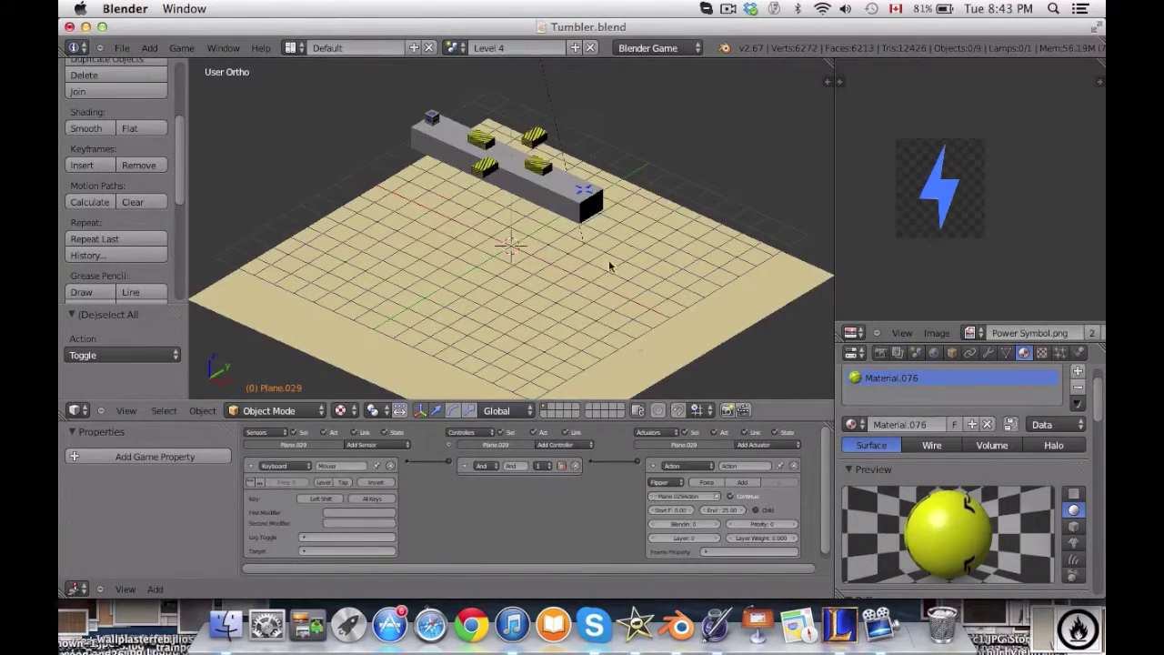
right_click(588, 188)
click(745, 515)
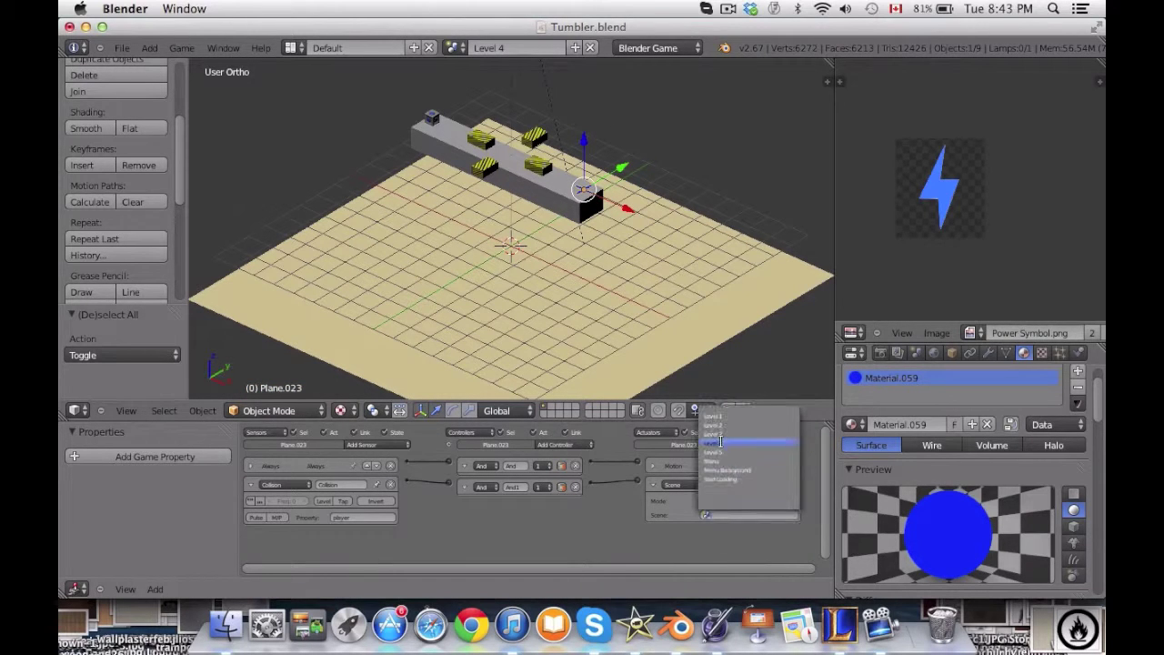
Switch to the Level 3 scene and select its goal arrows to check the Scene actuator's target.
click(456, 47)
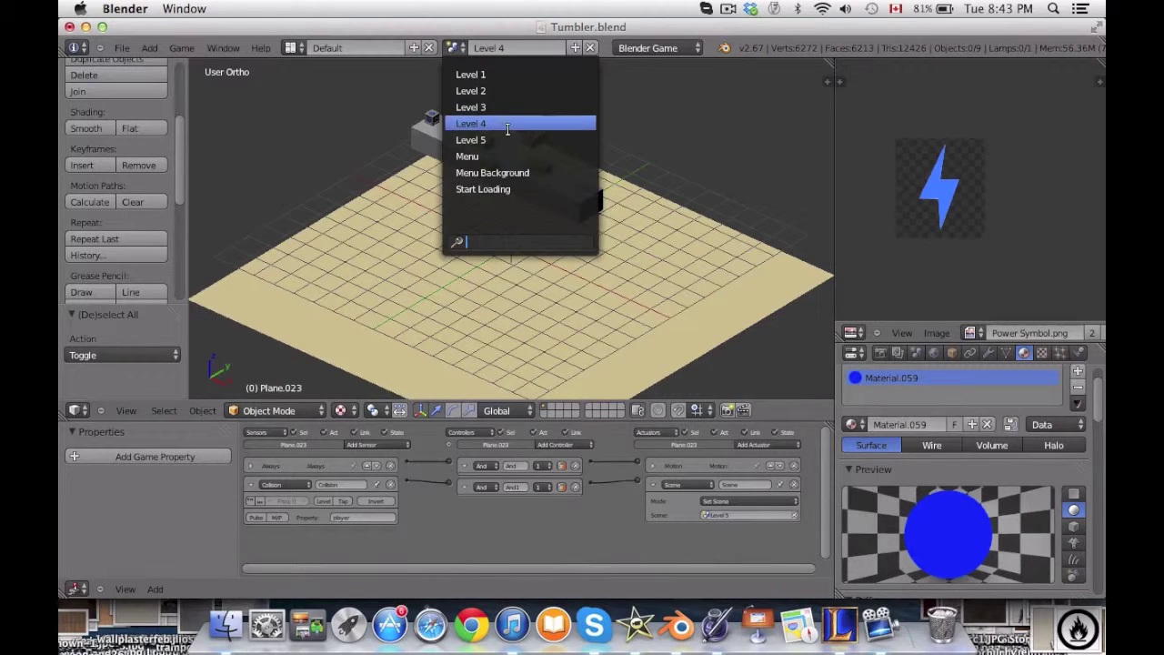
key(Return)
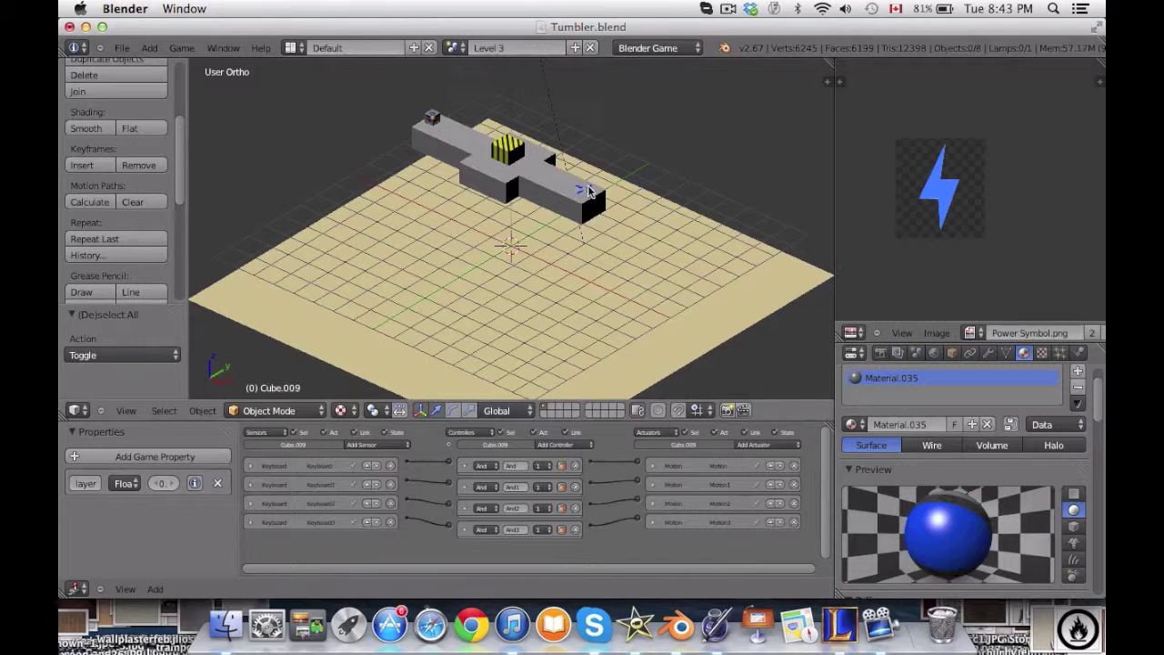
right_click(587, 189)
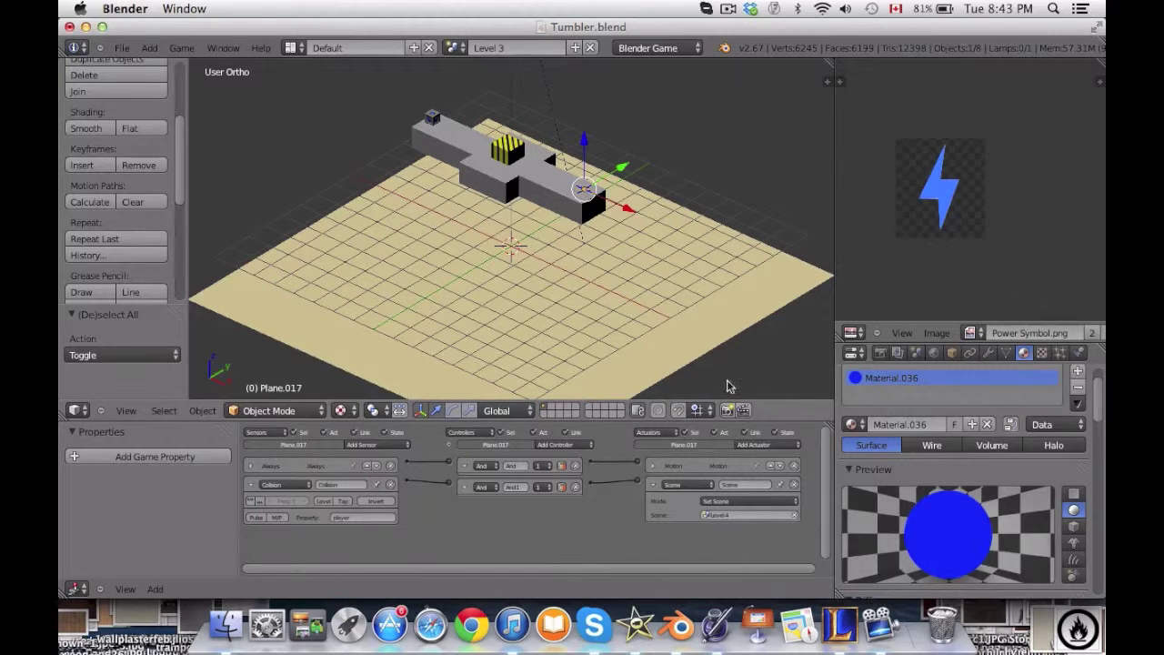
Switch to the Level 1 scene and playtest from its camera view, steering the cube through the introductory levels to Level 4.
click(455, 47)
key(Escape)
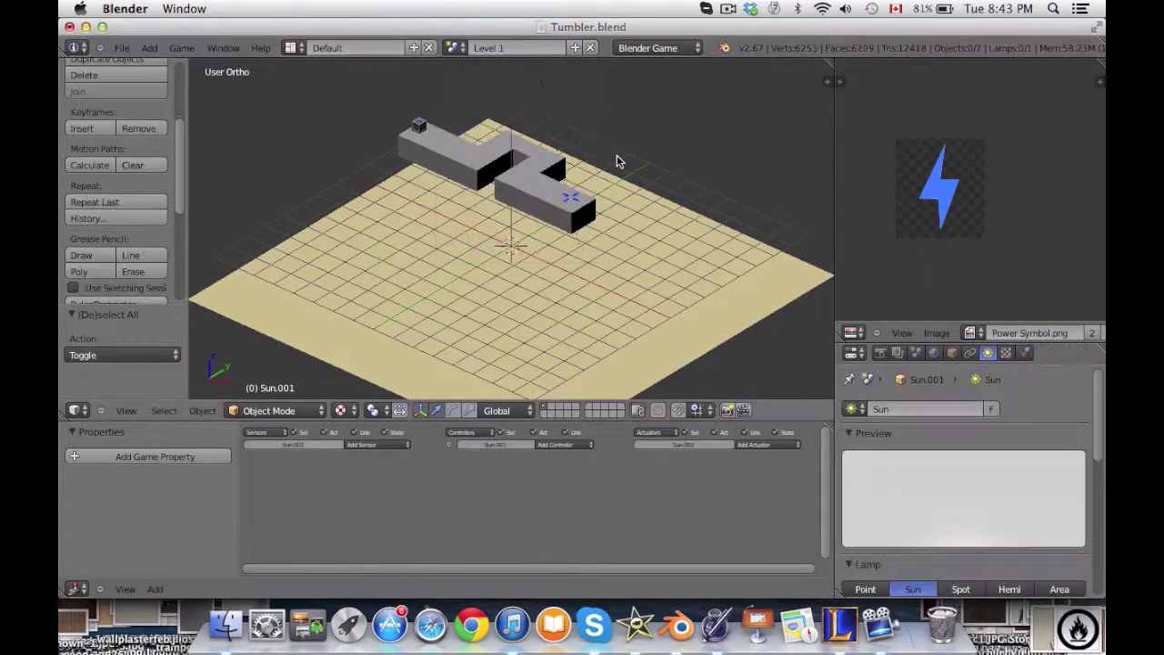
key(KP_0)
key(ctrl+Up)
key(p)
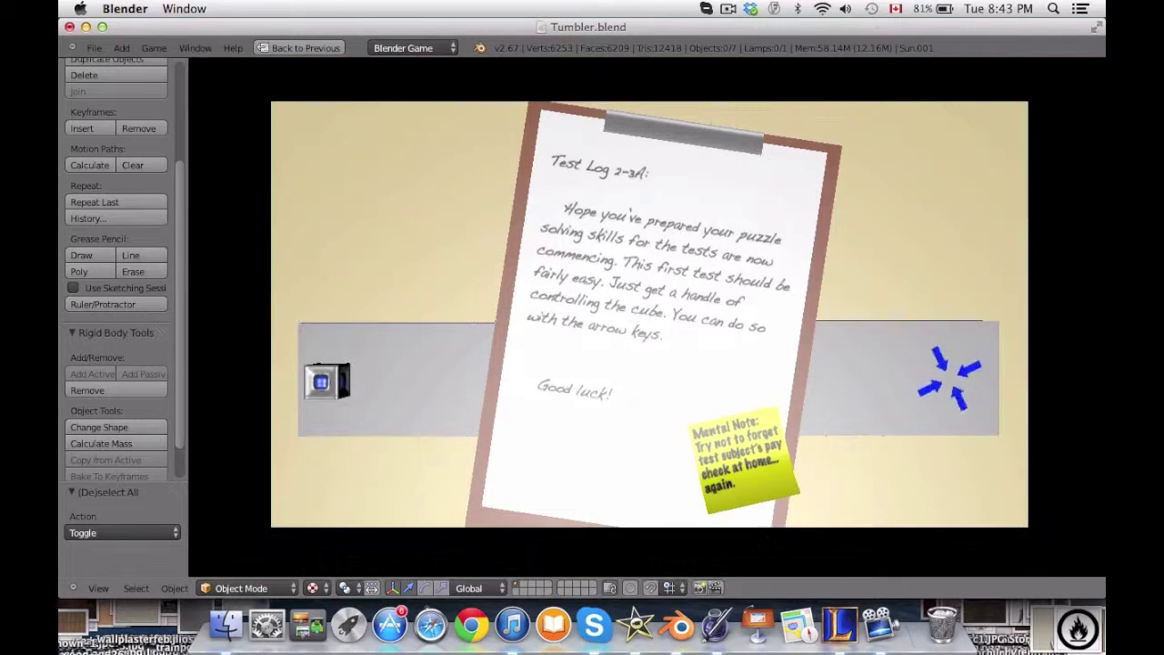
key(Right)
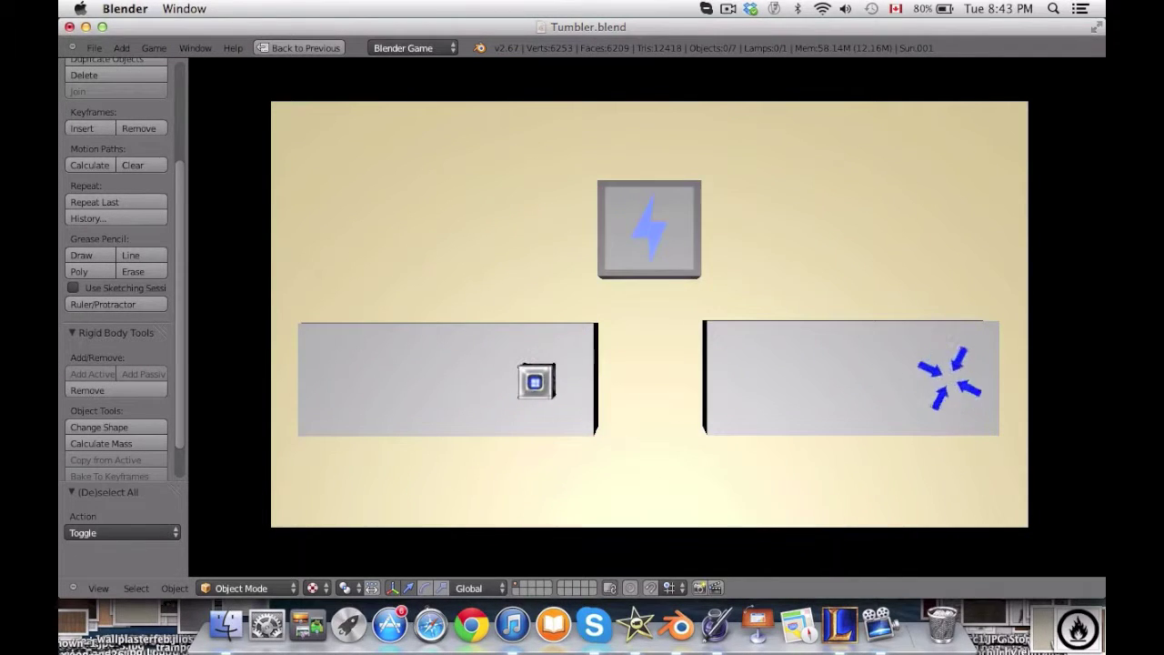
key(Right)
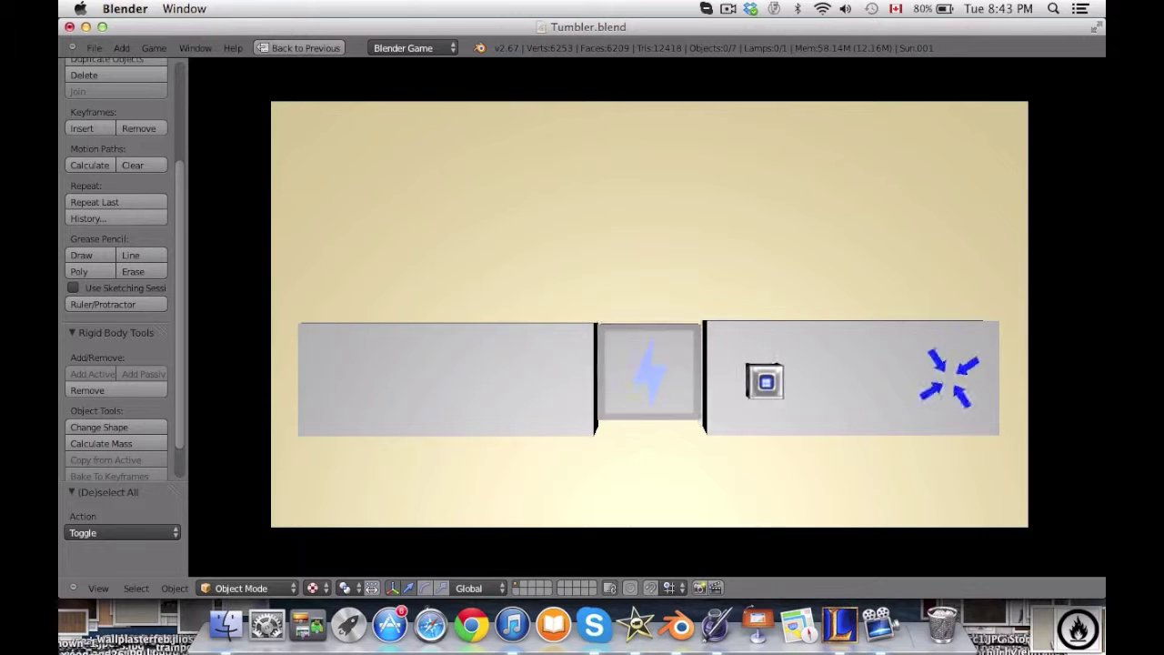
key(Right)
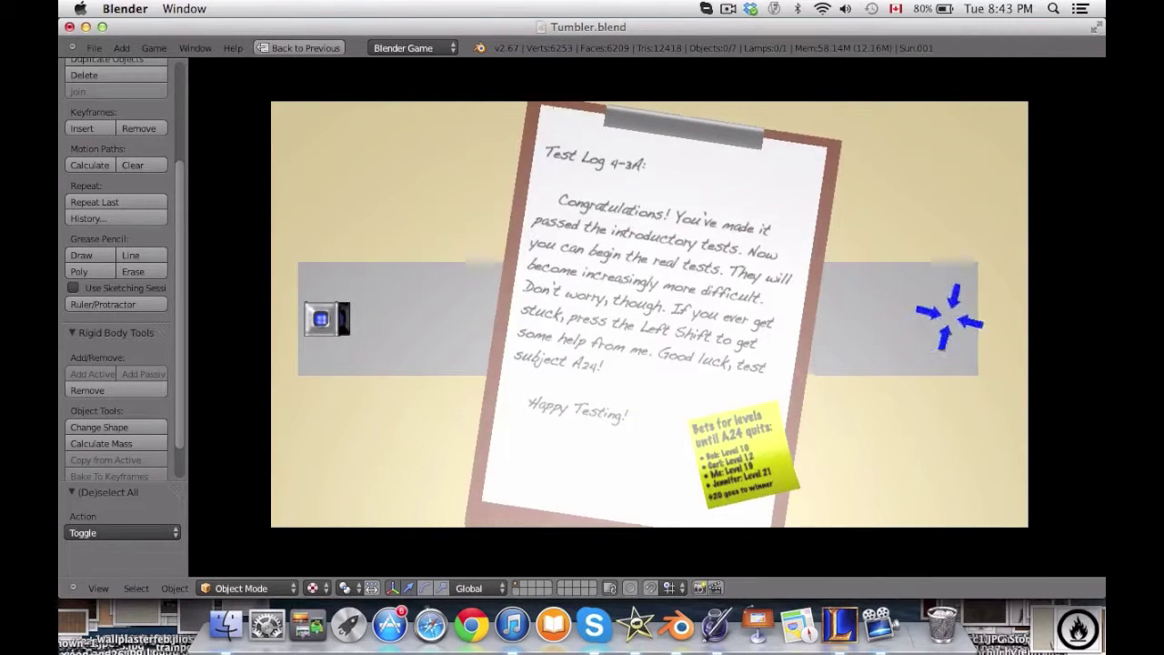
Continue the playtest past Level 4's spinning striped blocks and across Level 5's discs, and stop the game.
key(Right)
key(Right)
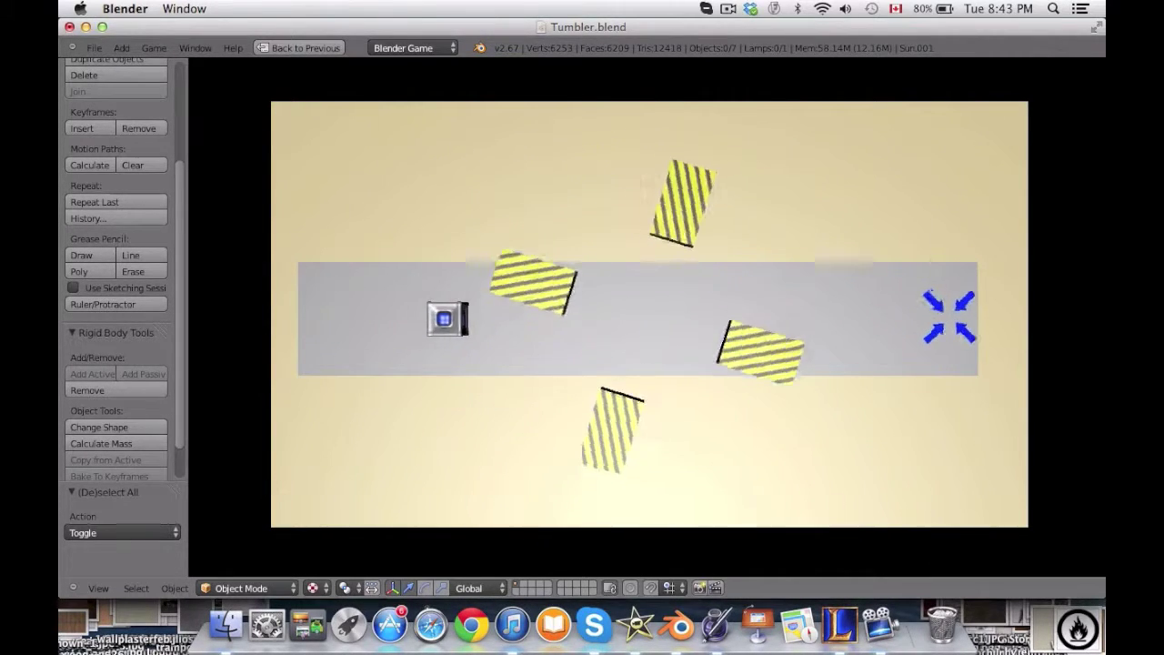
key(Up)
key(Down)
key(Right)
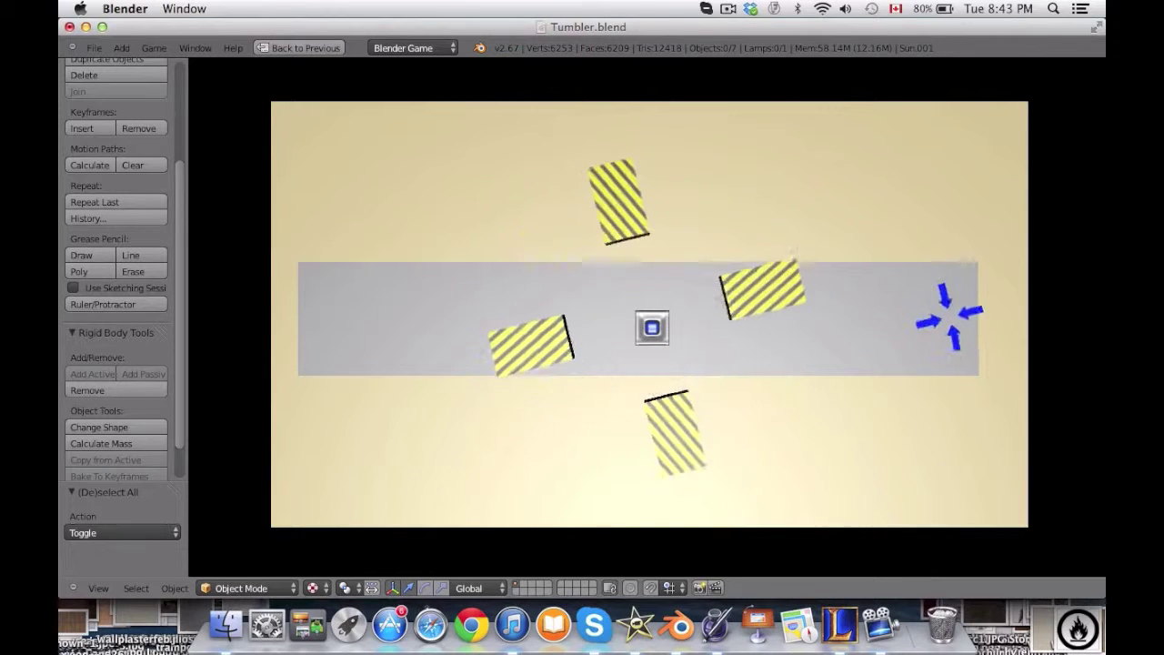
key(Right)
key(Up)
key(Down)
key(Right)
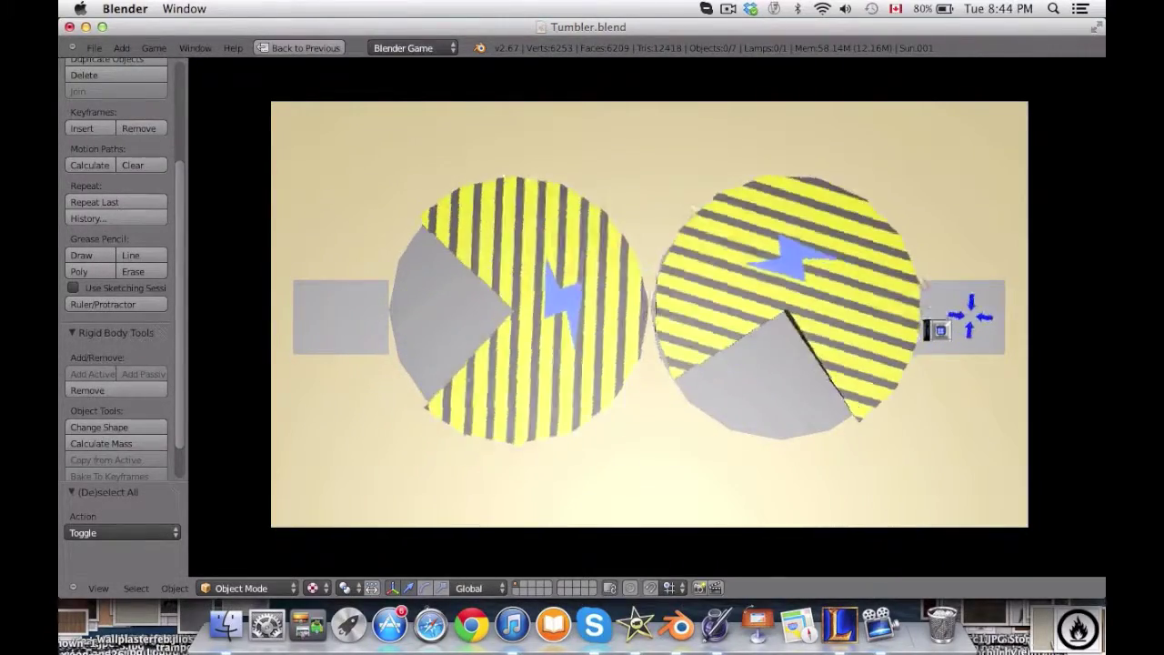
key(Escape)
Playtest Level 5 with the adjusted disc rotation and return to the full layout.
key(p)
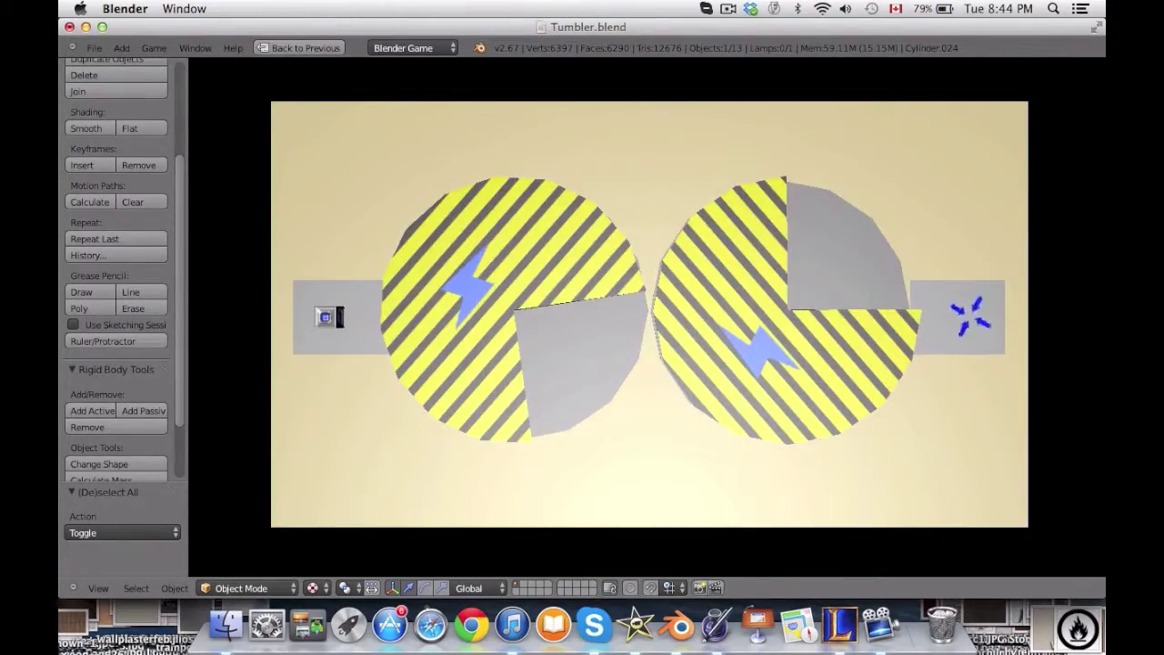
key(Escape)
key(shift+space)
Save Tumbler.blend over the existing file.
middle_drag(612, 276, 533, 258)
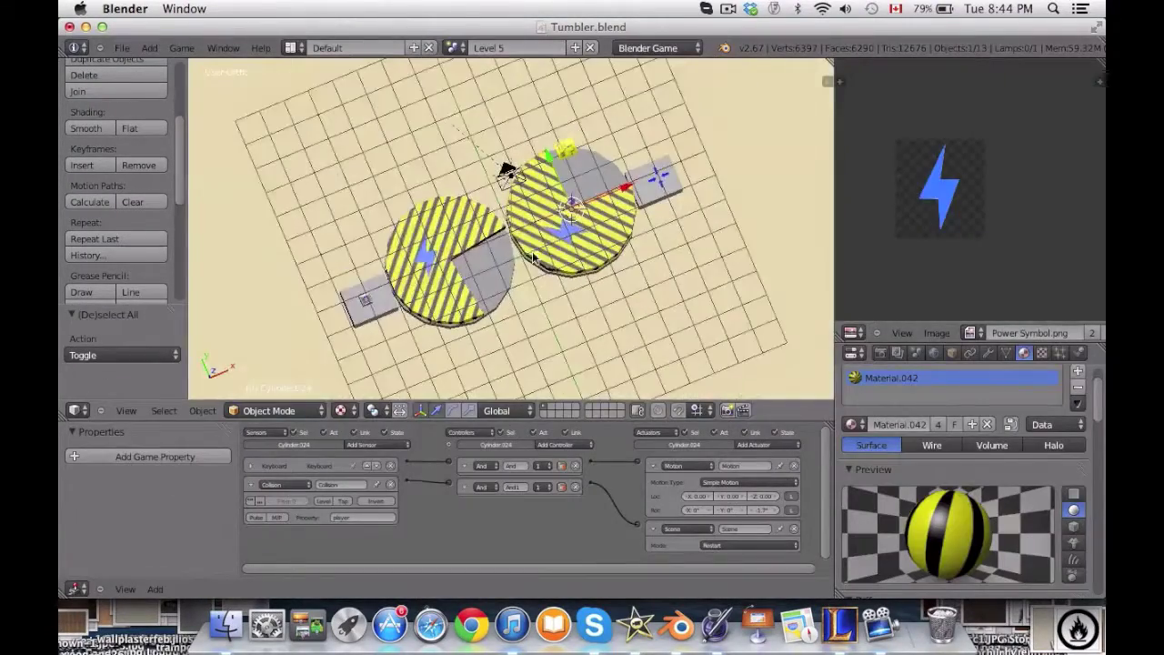
key(ctrl+s)
click(530, 255)
click(707, 8)
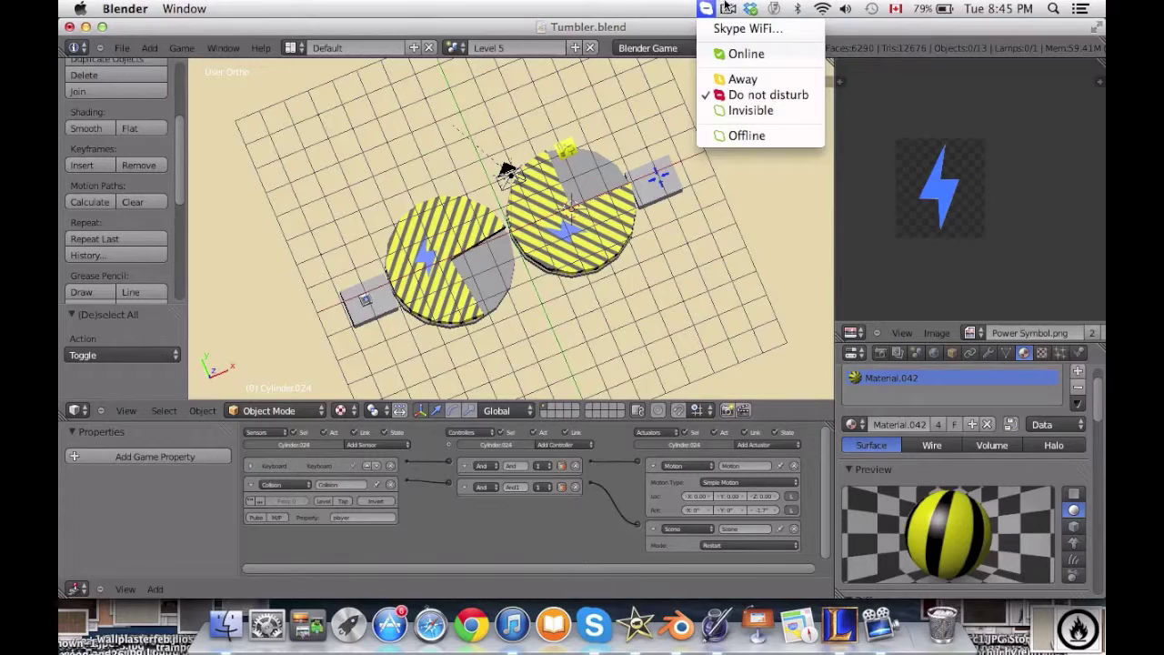
click(728, 11)
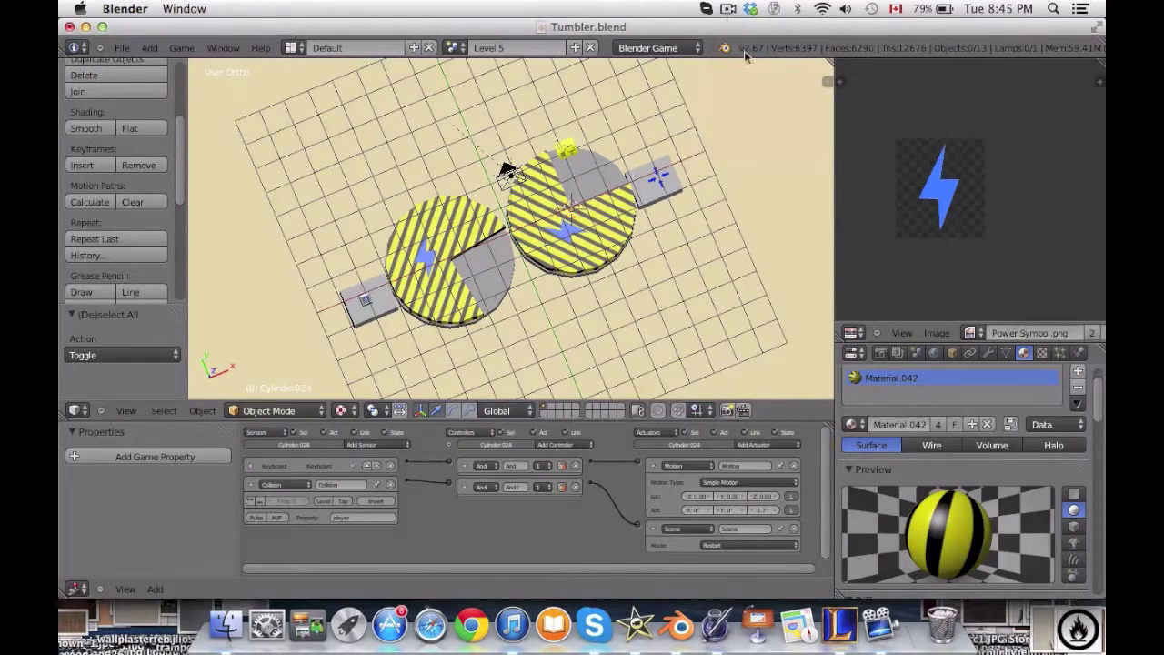
middle_drag(734, 206, 603, 188)
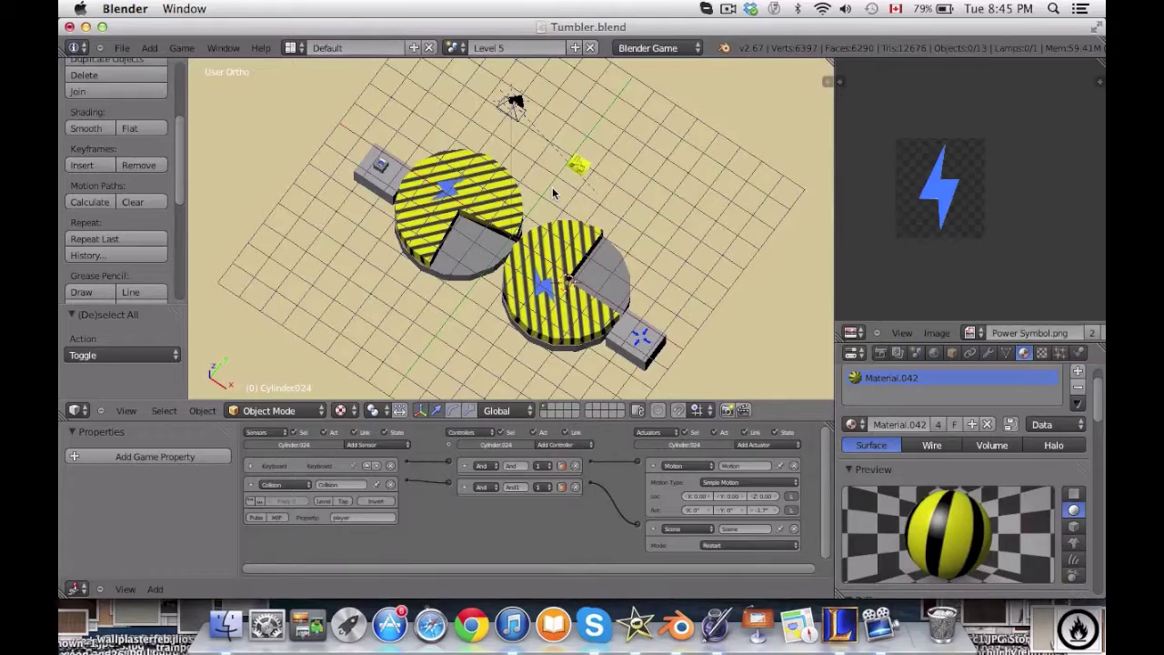
Playtest the saved Level 5 through the enlarged camera view.
key(KP_0)
key(ctrl+Up)
key(p)
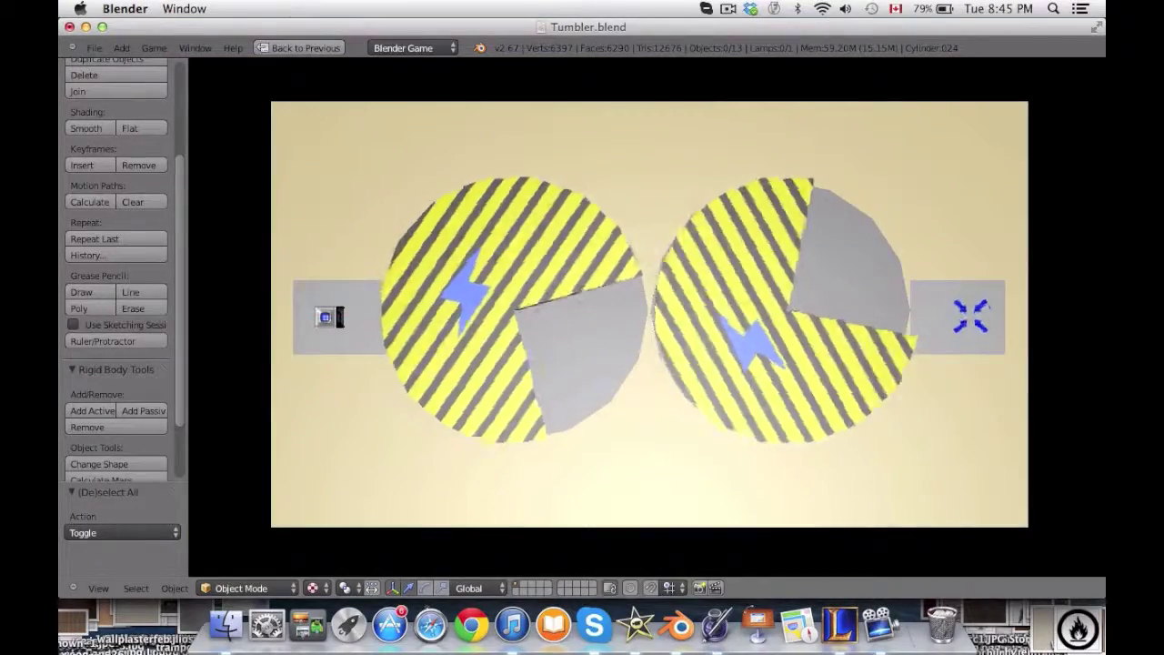